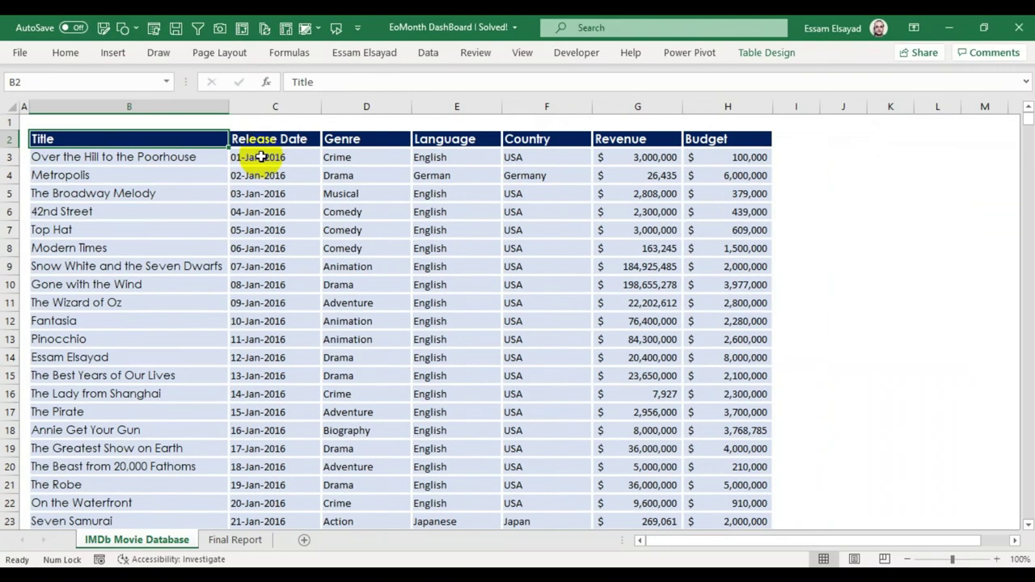
Jump to the last and first rows of the movie list, then move to the Final Report sheet
{"action": "key", "text": "ctrl+Down"}
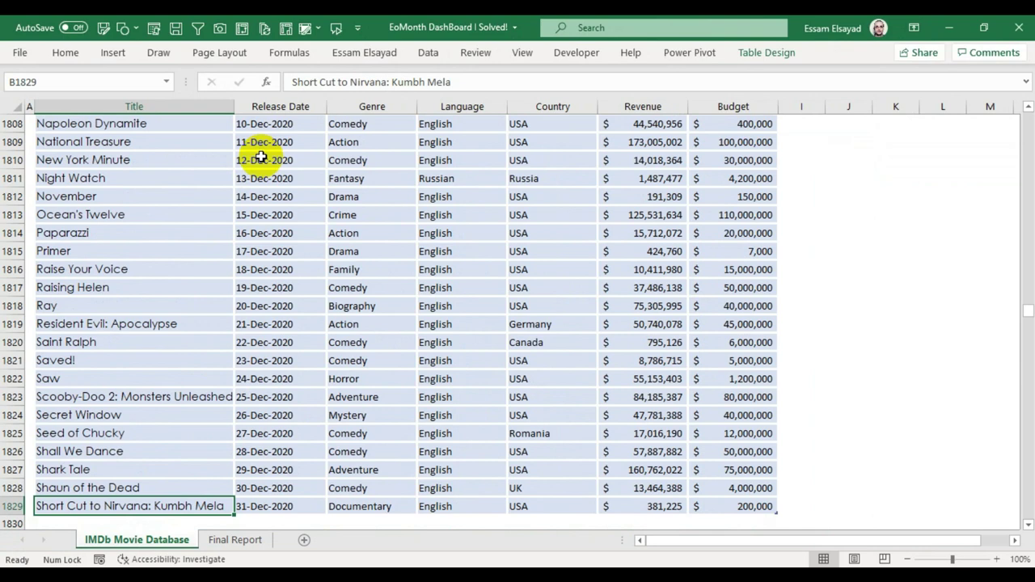
{"action": "key", "text": "ctrl+Up"}
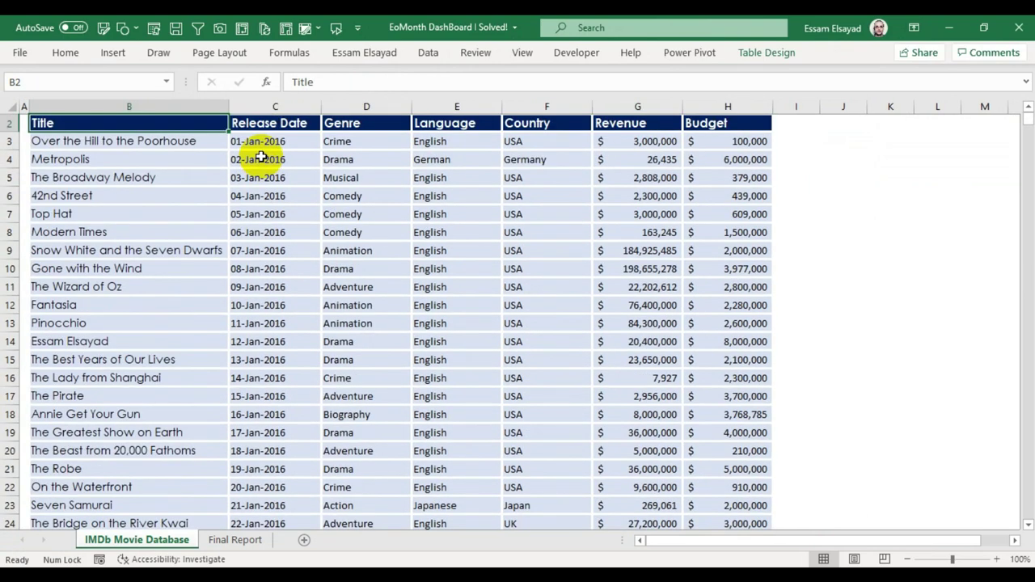
{"action": "scroll", "coordinate": [289, 154], "scroll_direction": "up", "scroll_amount": 1}
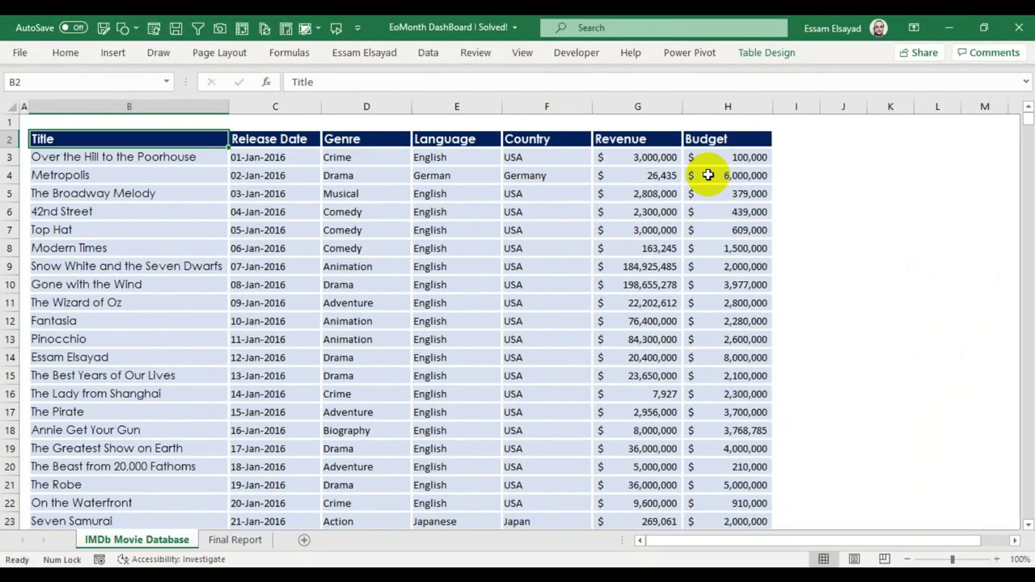
{"action": "key", "text": "ctrl+Page_Down"}
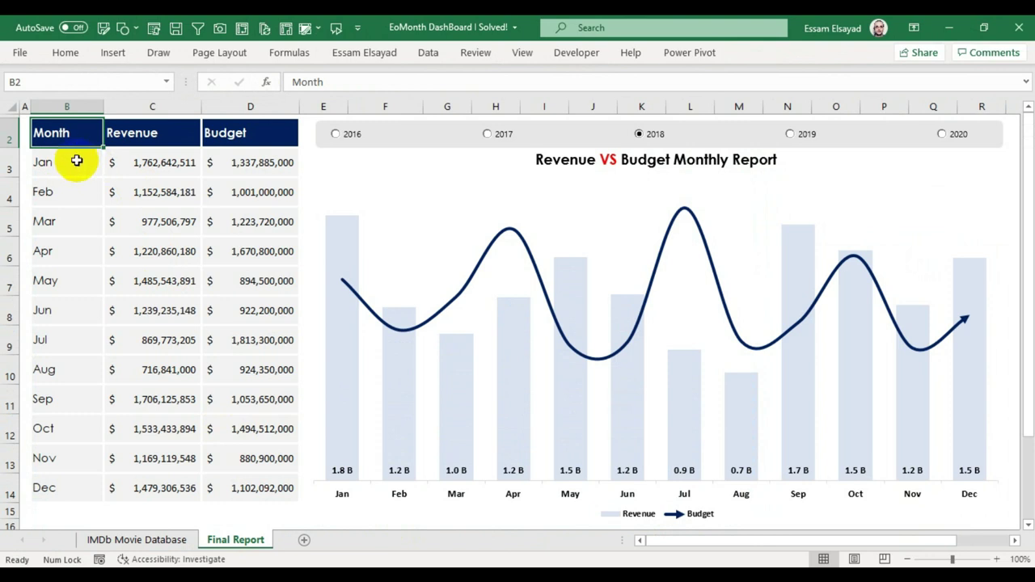
Select the monthly Revenue and Budget table and show the 2016 figures
{"action": "mouse_move", "coordinate": [65, 133]}
{"action": "left_mouse_down"}
{"action": "mouse_move", "coordinate": [222, 348]}
{"action": "mouse_move", "coordinate": [220, 488]}
{"action": "left_mouse_up"}
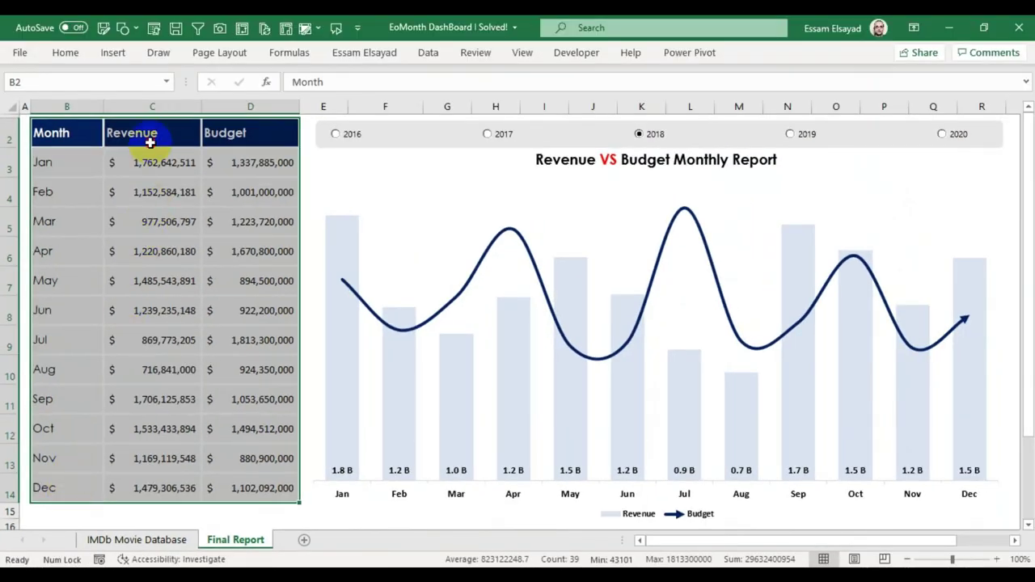
{"action": "left_click", "coordinate": [151, 140]}
{"action": "left_click", "coordinate": [251, 136]}
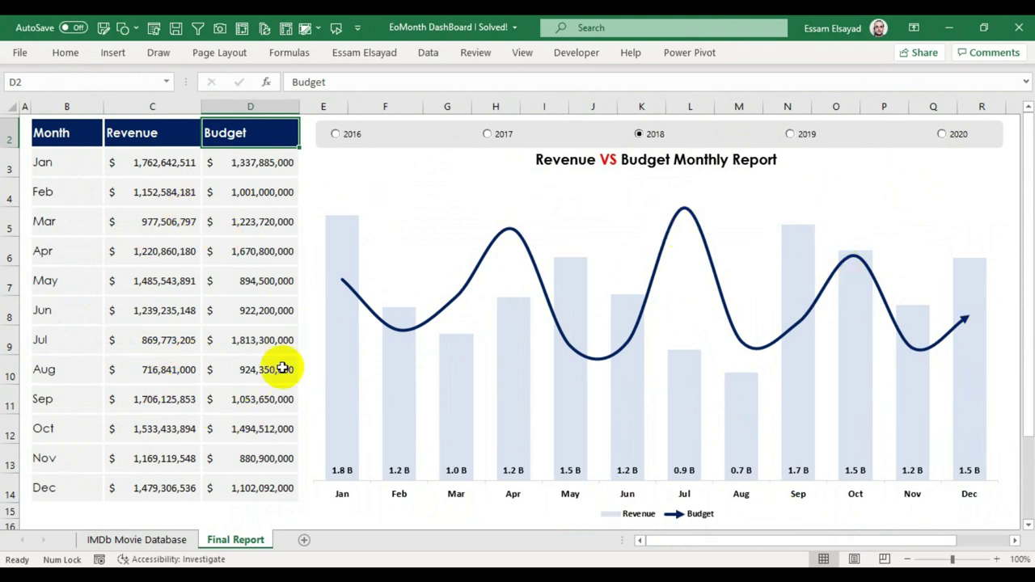
{"action": "left_click", "coordinate": [345, 137]}
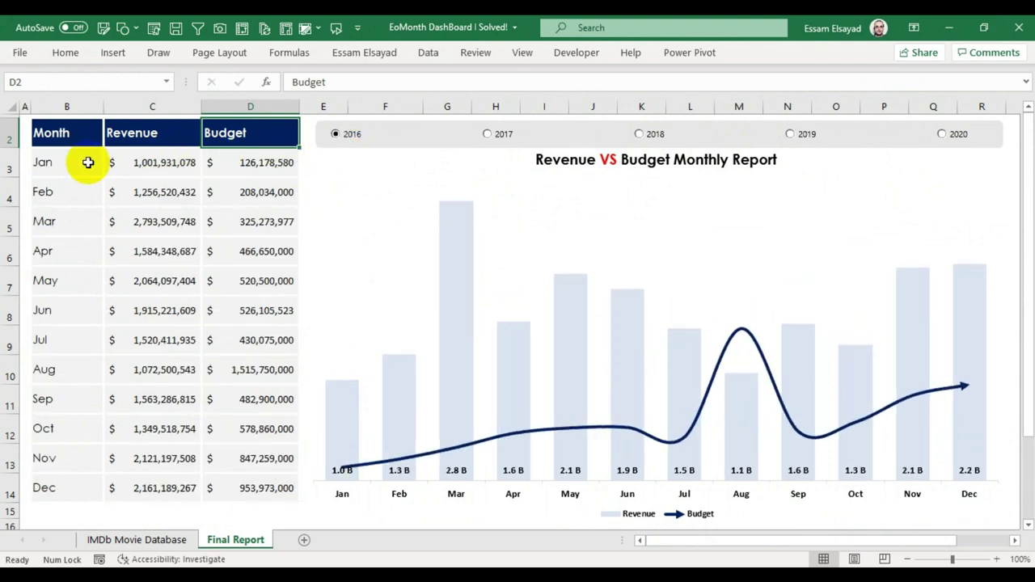
{"action": "left_click_drag", "start_coordinate": [88, 163], "coordinate": [234, 488]}
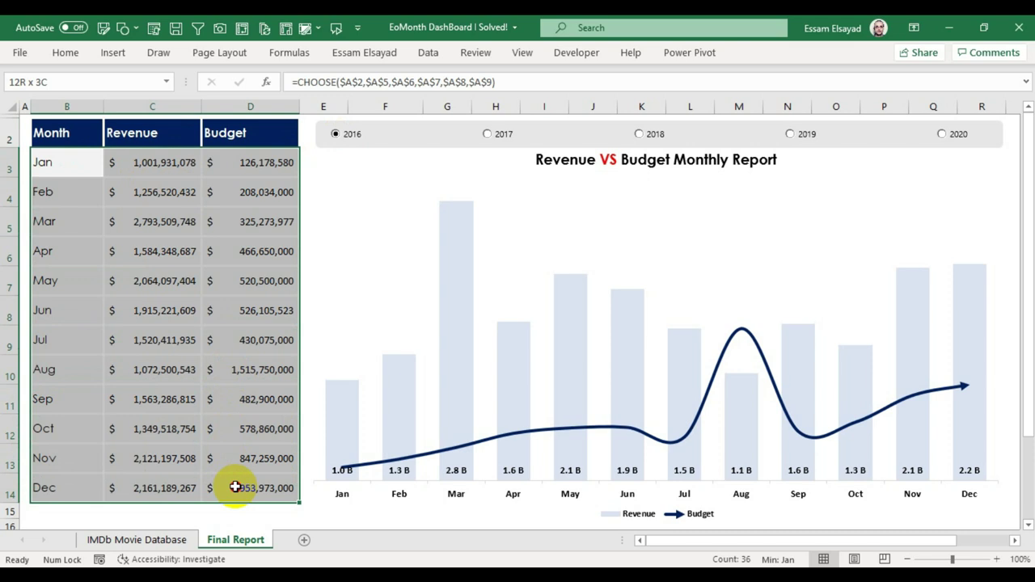
Switch the report through 2017, 2018, 2019 and finally 2020, then reselect the Month header
{"action": "left_click", "coordinate": [502, 136]}
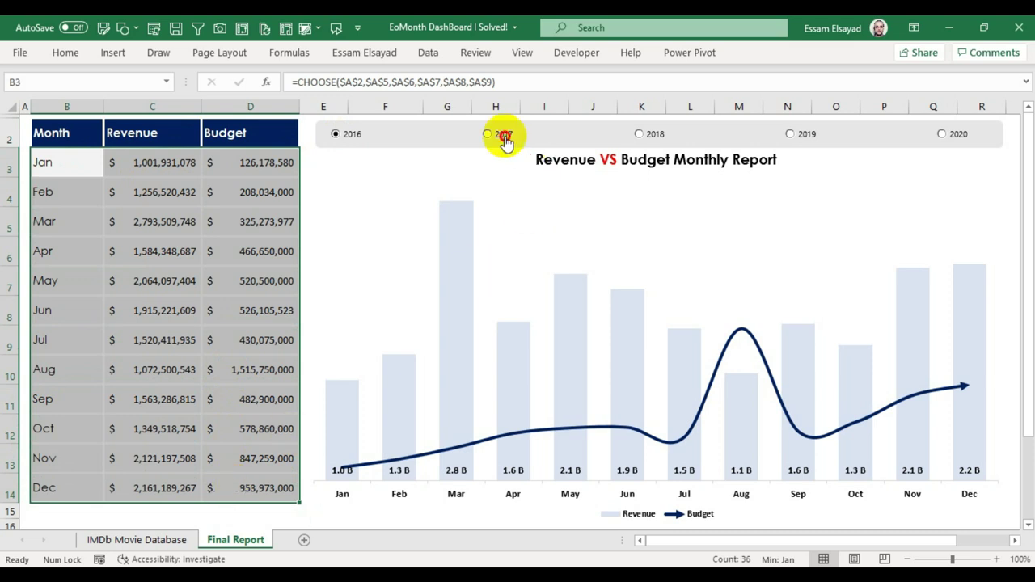
{"action": "left_click", "coordinate": [652, 134]}
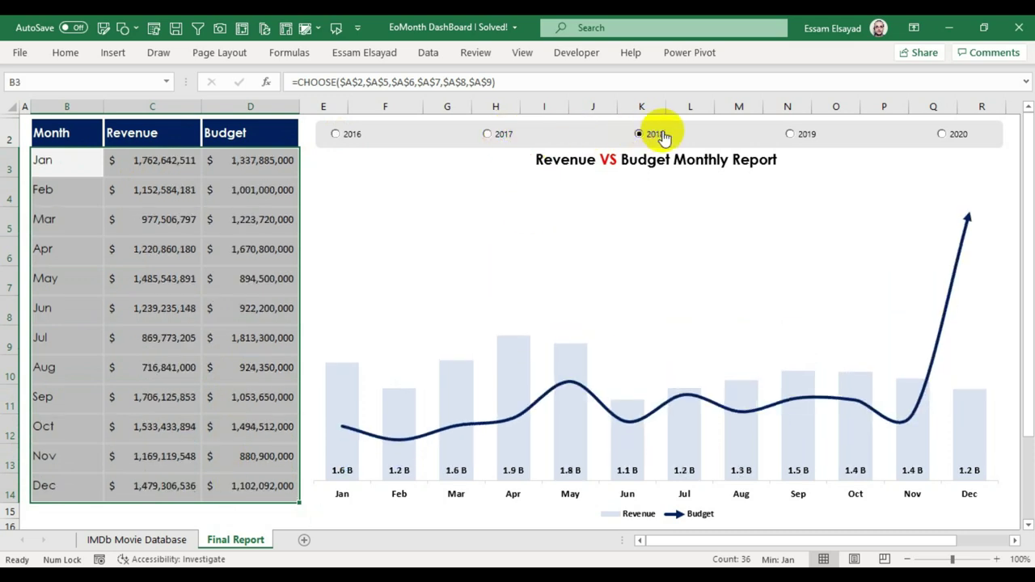
{"action": "left_click", "coordinate": [797, 134]}
{"action": "left_click", "coordinate": [955, 143]}
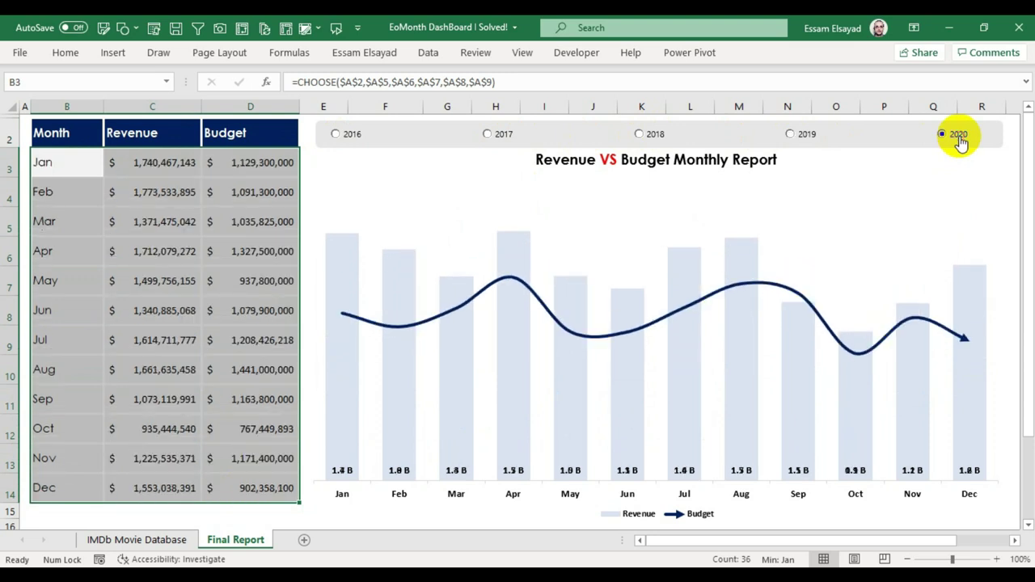
{"action": "left_click", "coordinate": [73, 143]}
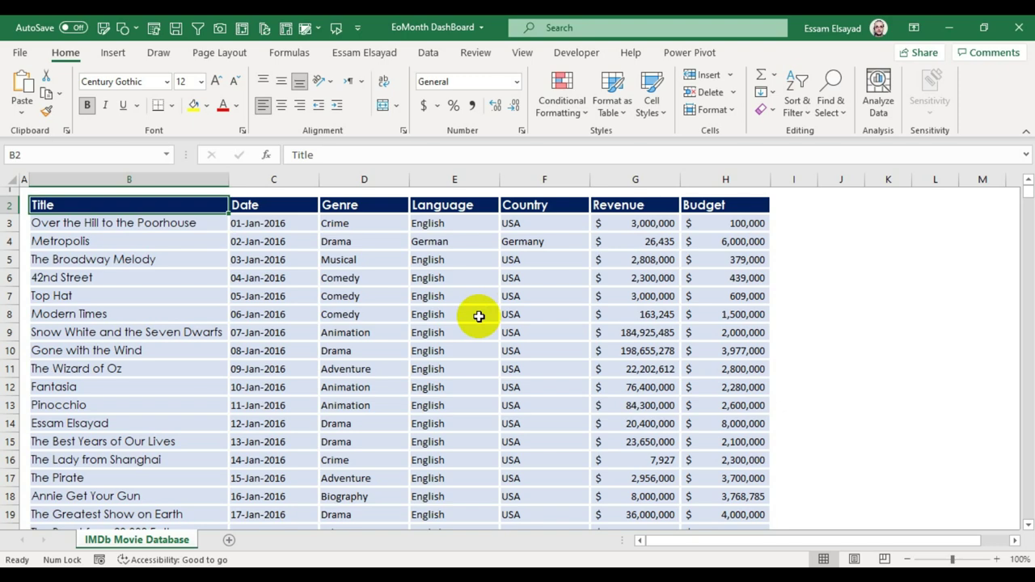
{"action": "left_click", "coordinate": [393, 333]}
{"action": "key", "text": "ctrl+Down"}
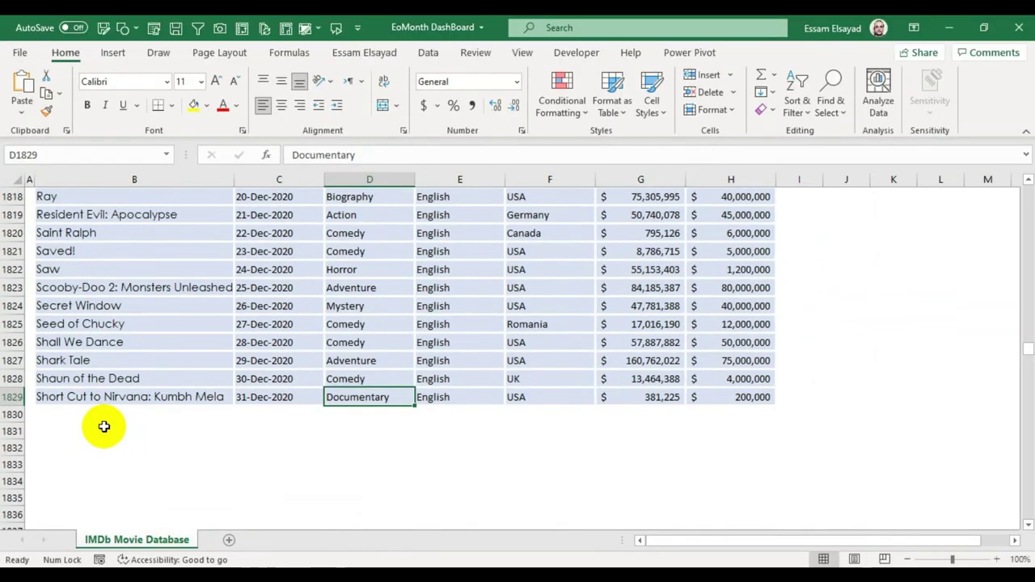
{"action": "key", "text": "ctrl+Up"}
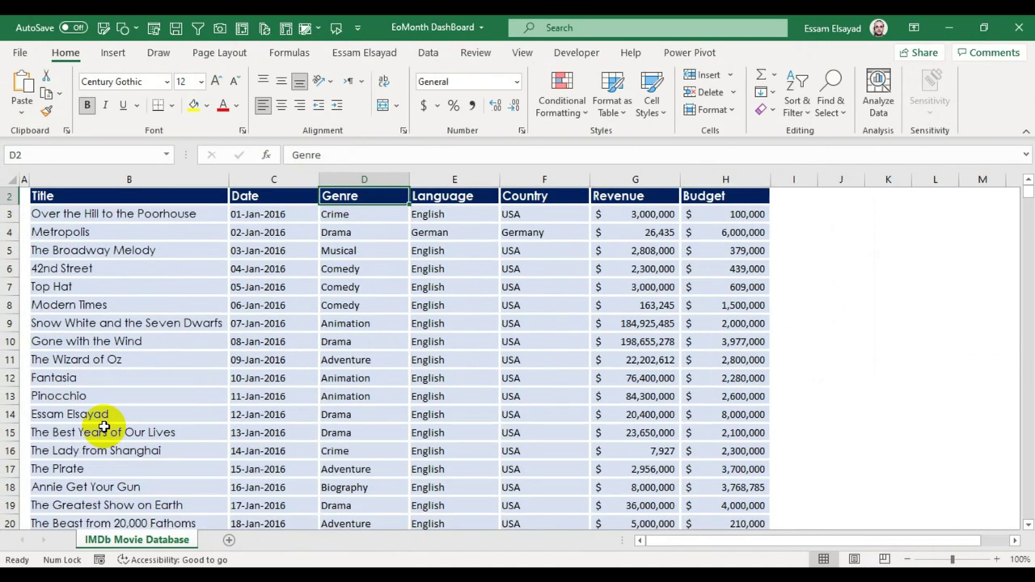
{"action": "scroll", "coordinate": [154, 338], "scroll_direction": "up", "scroll_amount": 1}
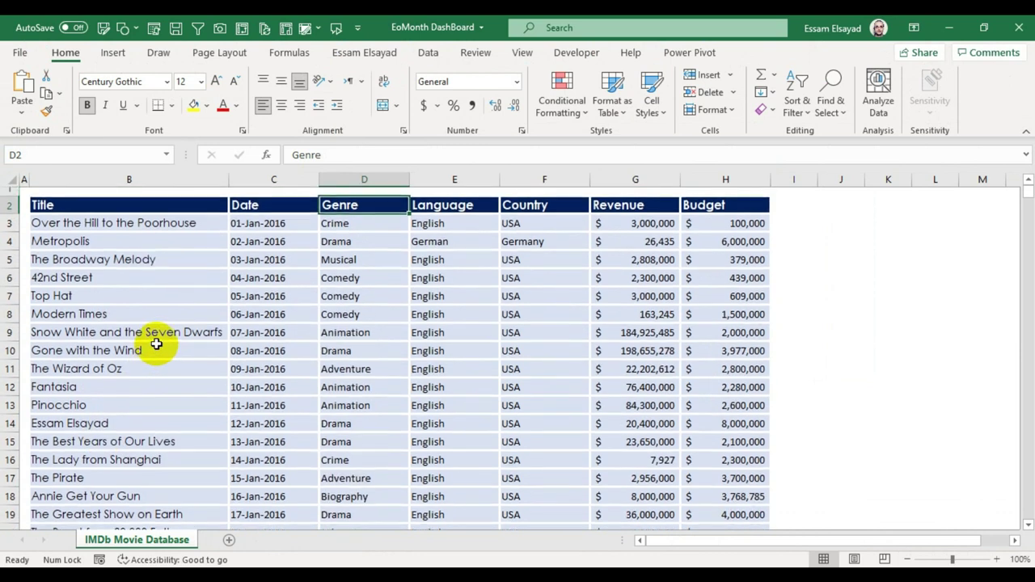
{"action": "left_click", "coordinate": [109, 208]}
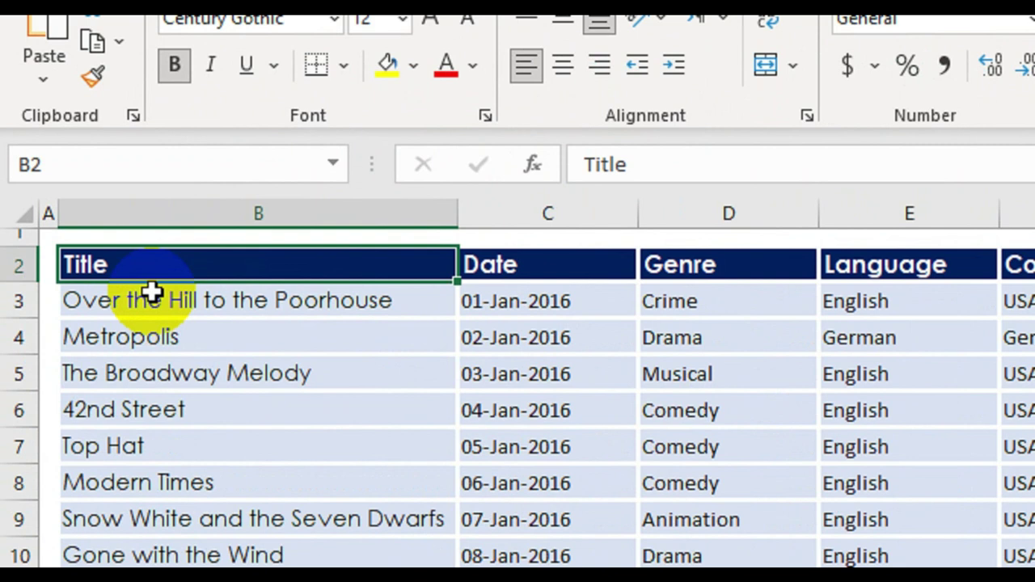
{"action": "left_click", "coordinate": [146, 301]}
{"action": "left_click", "coordinate": [139, 364]}
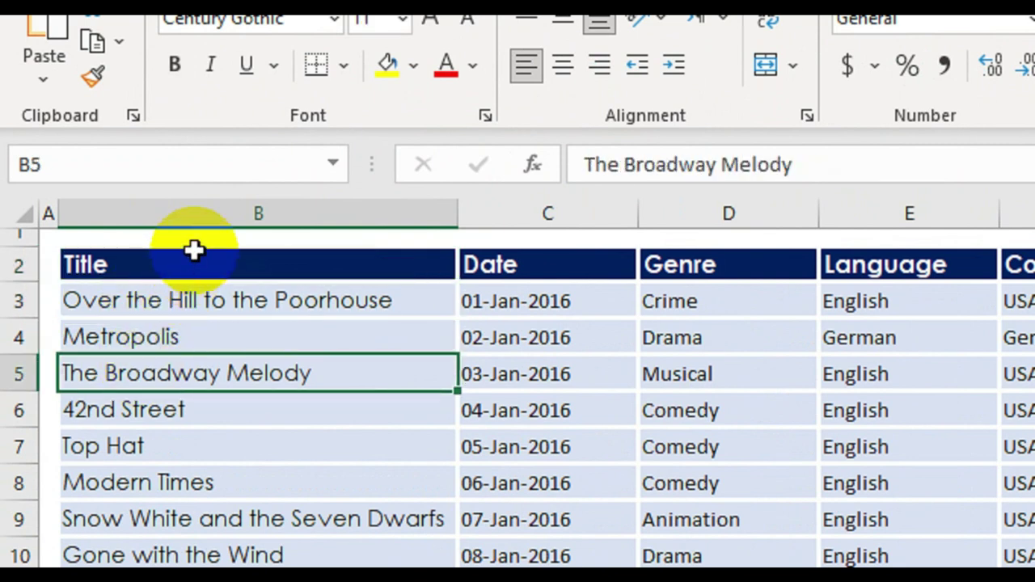
{"action": "left_click", "coordinate": [194, 259]}
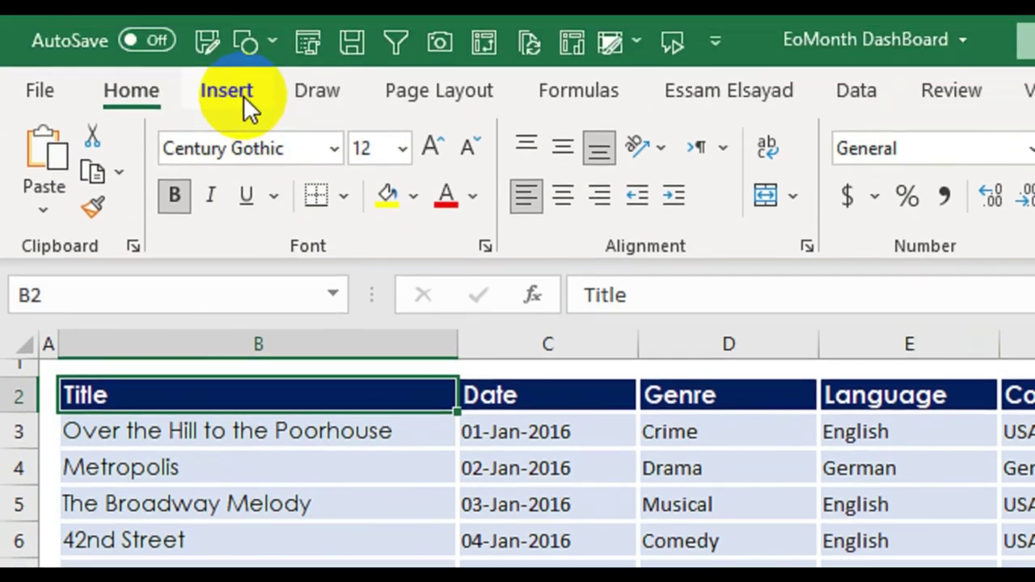
Convert the $B$2:$H$1829 movie data into a table with headers, then select cell J3
{"action": "left_click", "coordinate": [243, 96]}
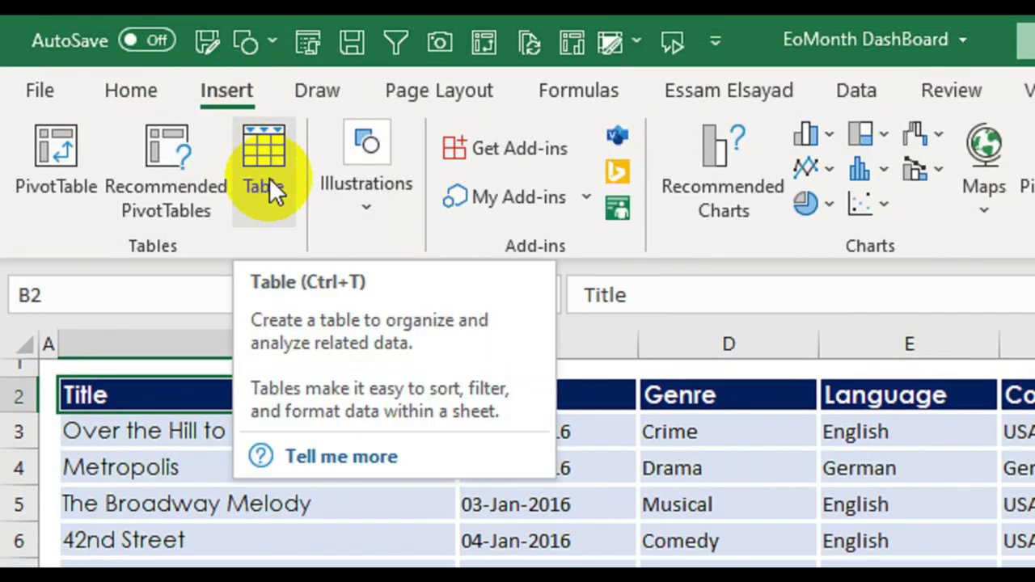
{"action": "left_click", "coordinate": [271, 179]}
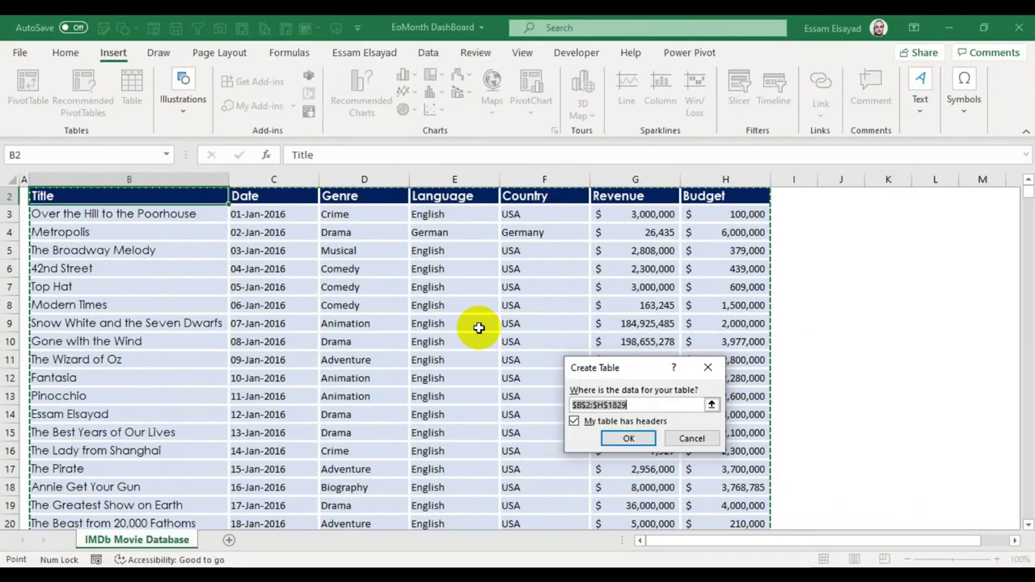
{"action": "left_click_drag", "start_coordinate": [599, 368], "coordinate": [226, 233]}
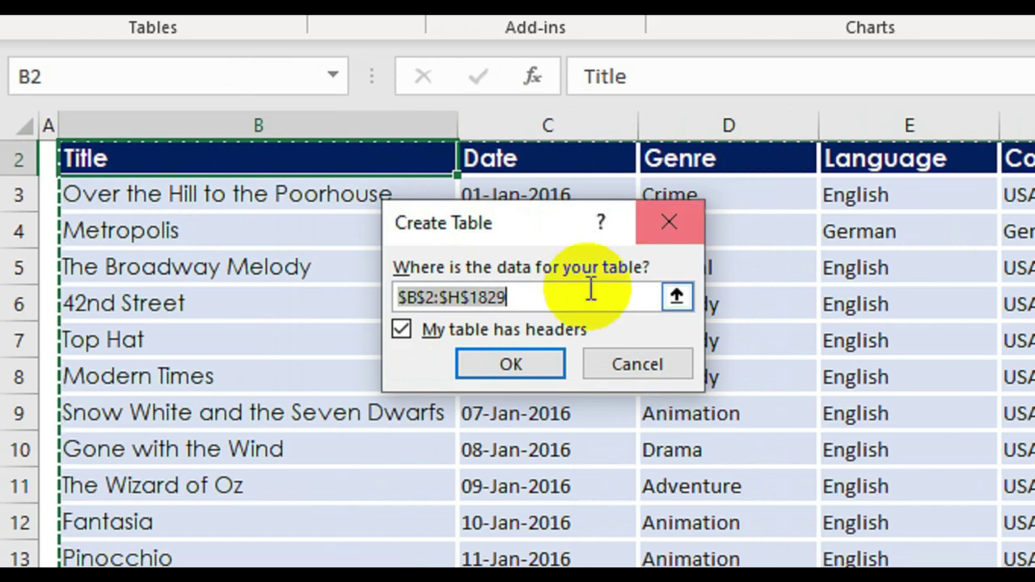
{"action": "left_click", "coordinate": [511, 366]}
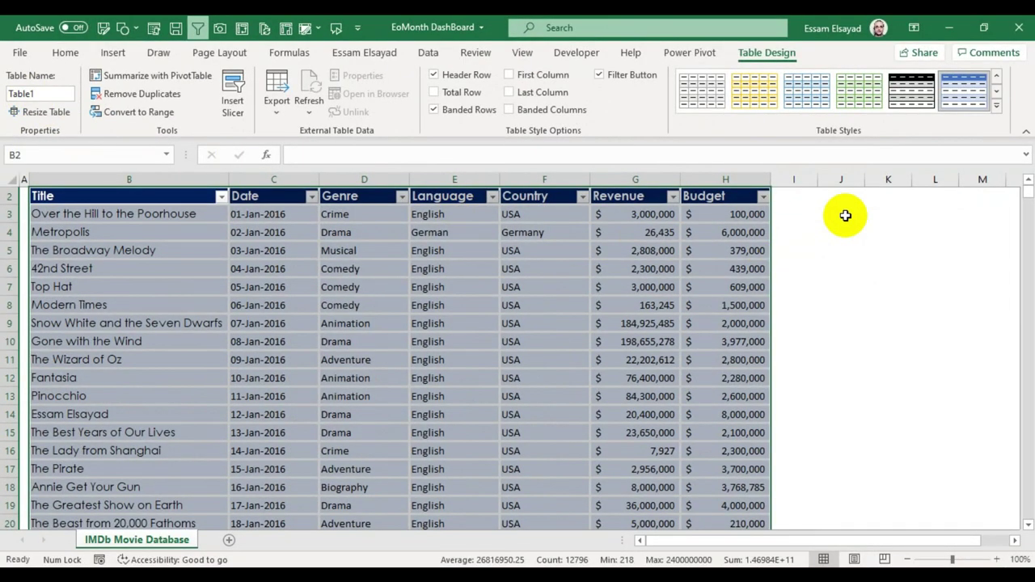
{"action": "left_click", "coordinate": [845, 215]}
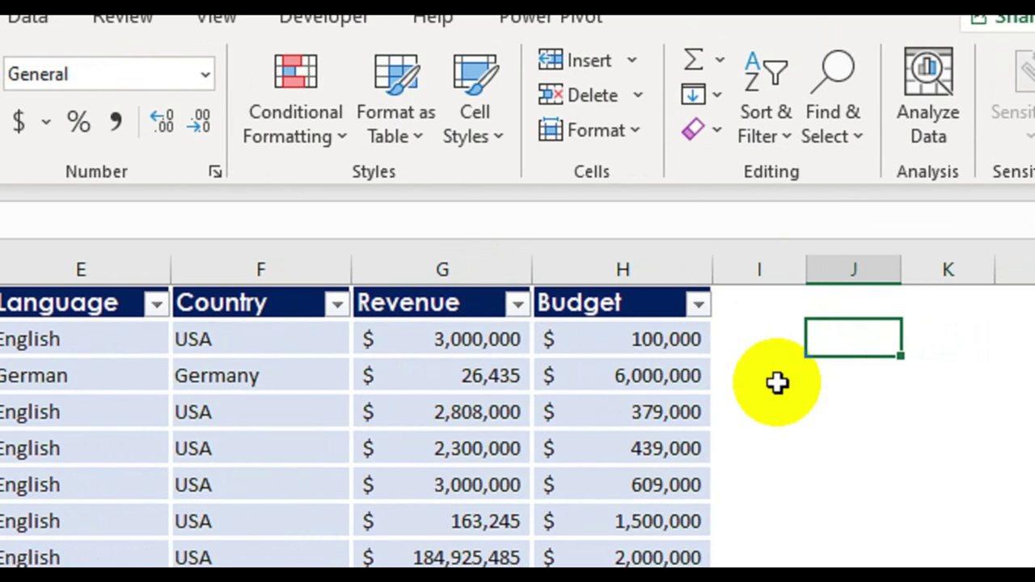
{"action": "type", "text": "="}
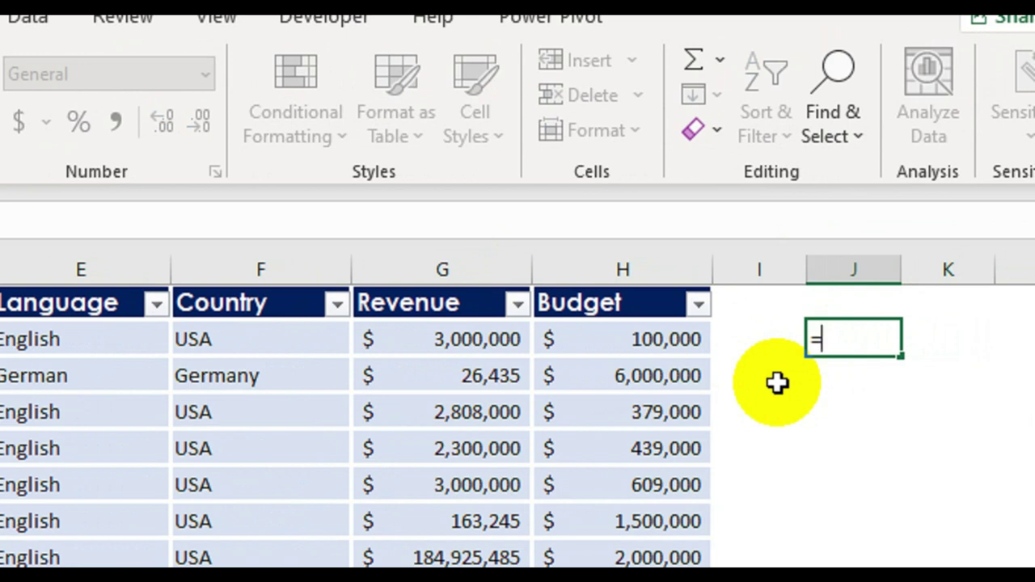
{"action": "left_click", "coordinate": [435, 285]}
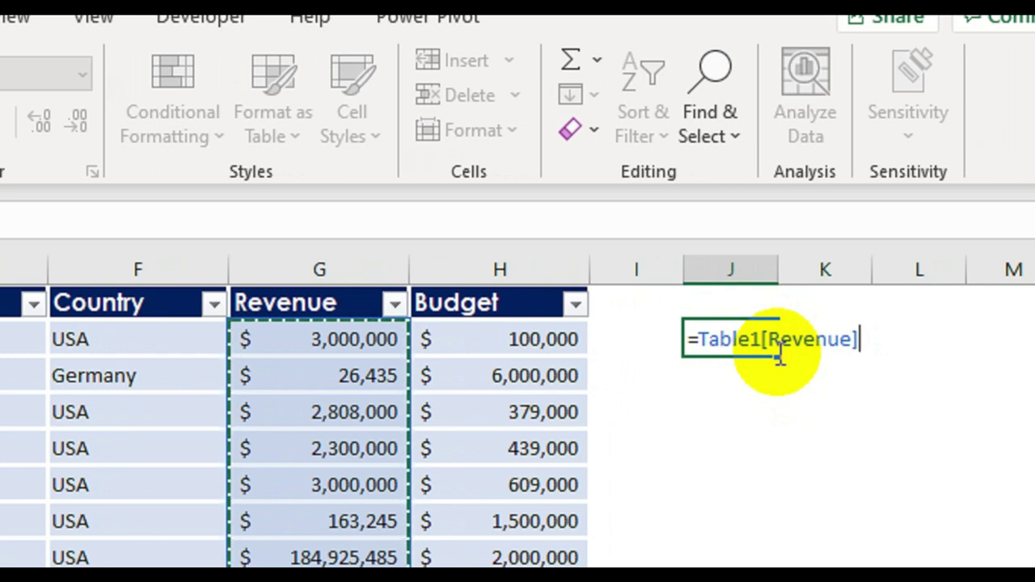
{"action": "key", "text": "Escape"}
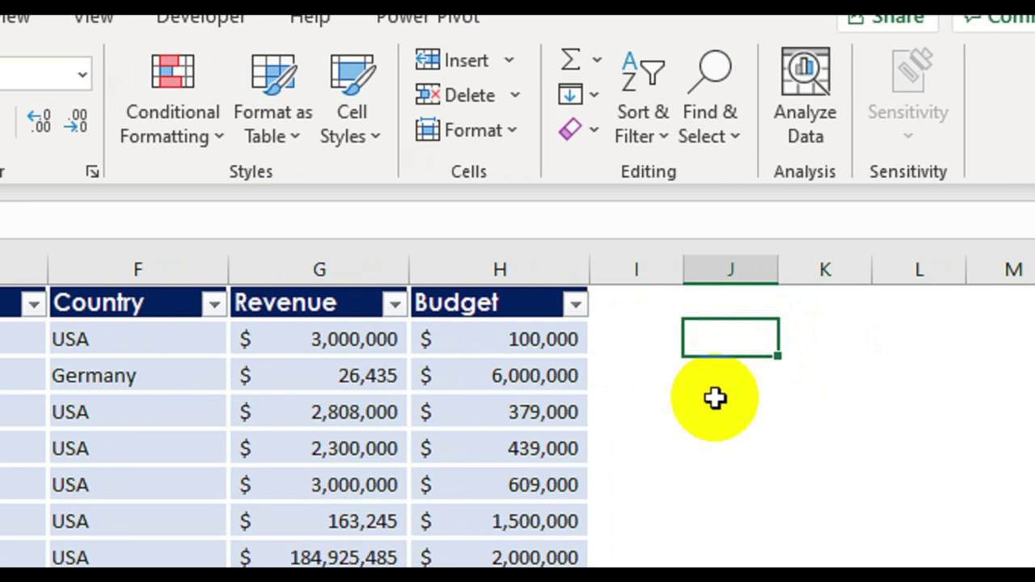
{"action": "type", "text": "=sum"}
{"action": "key", "text": "Tab"}
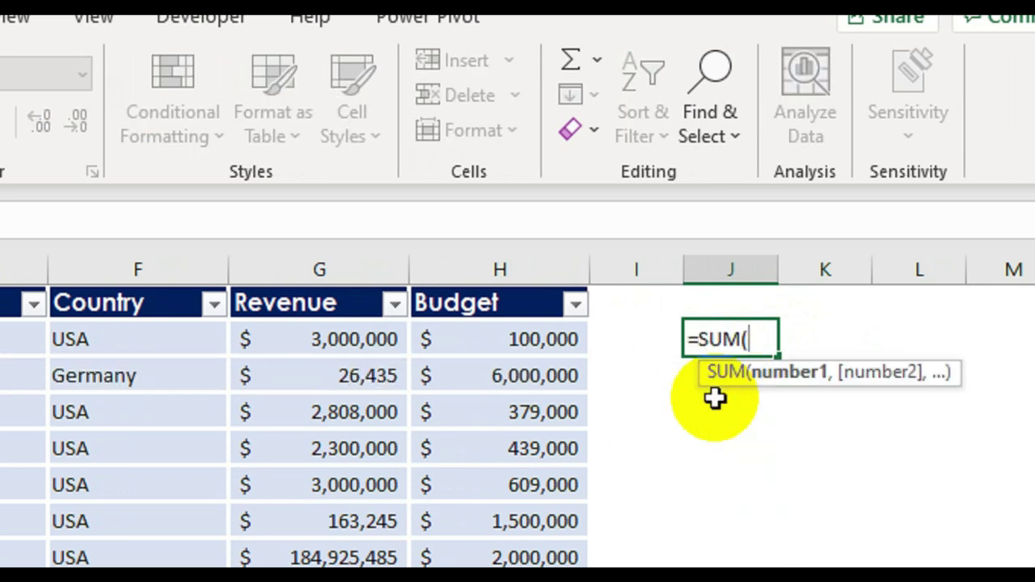
{"action": "type", "text": "ta"}
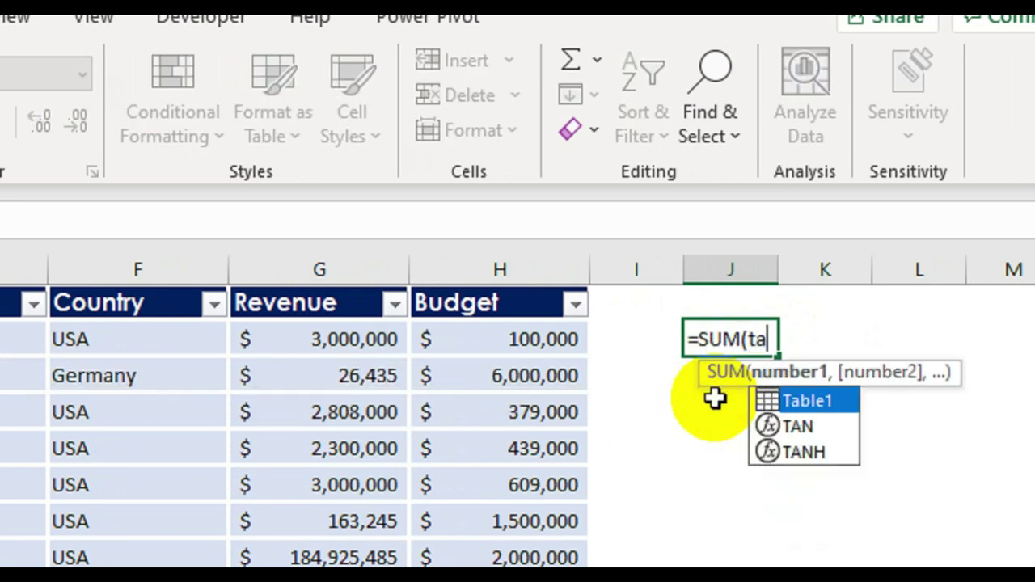
{"action": "key", "text": "Tab"}
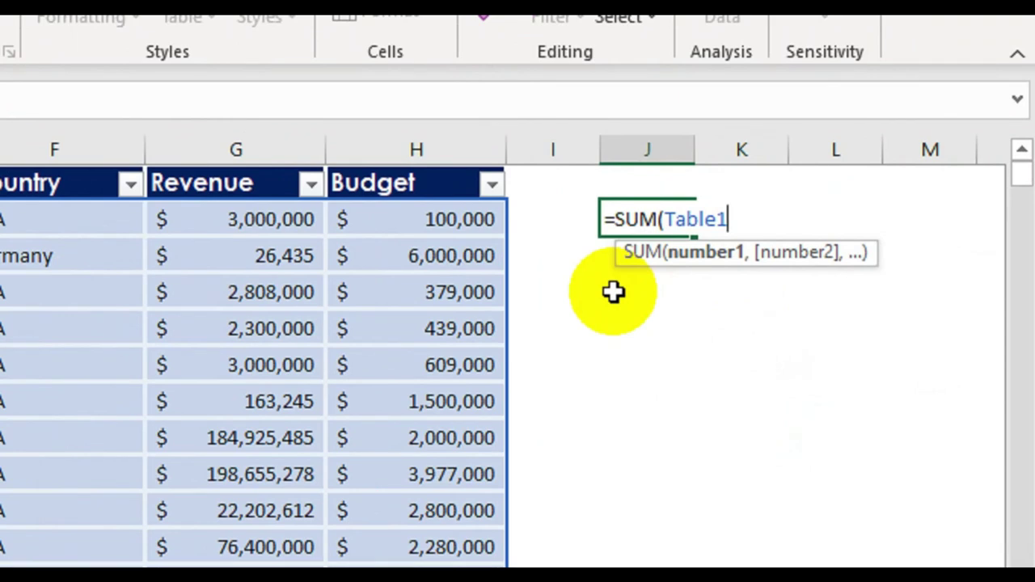
{"action": "type", "text": "["}
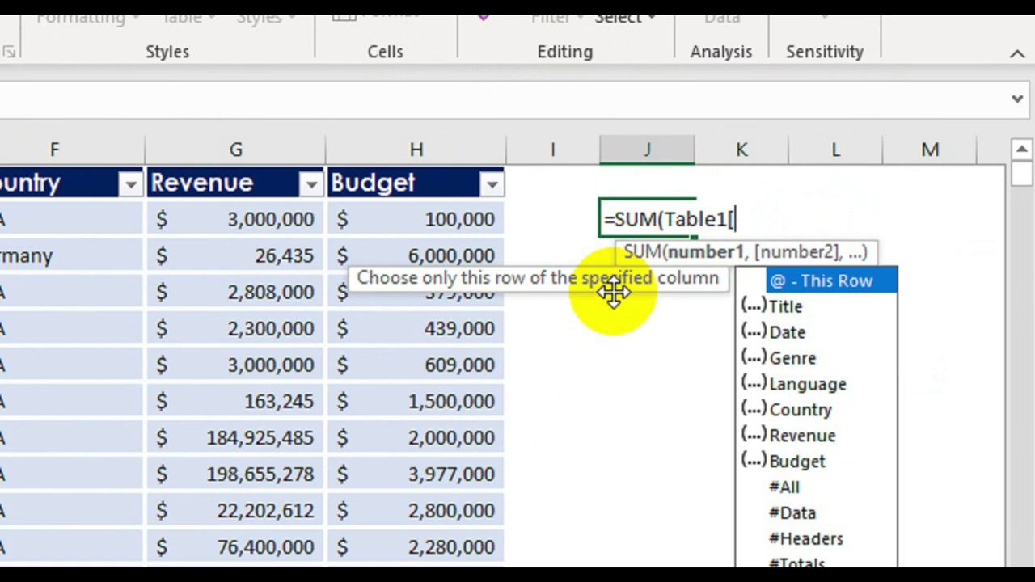
{"action": "key", "text": "Down"}
{"action": "key", "text": "Down"}
{"action": "key", "text": "Down"}
{"action": "key", "text": "Down"}
{"action": "key", "text": "Down"}
{"action": "key", "text": "Down"}
{"action": "key", "text": "Tab"}
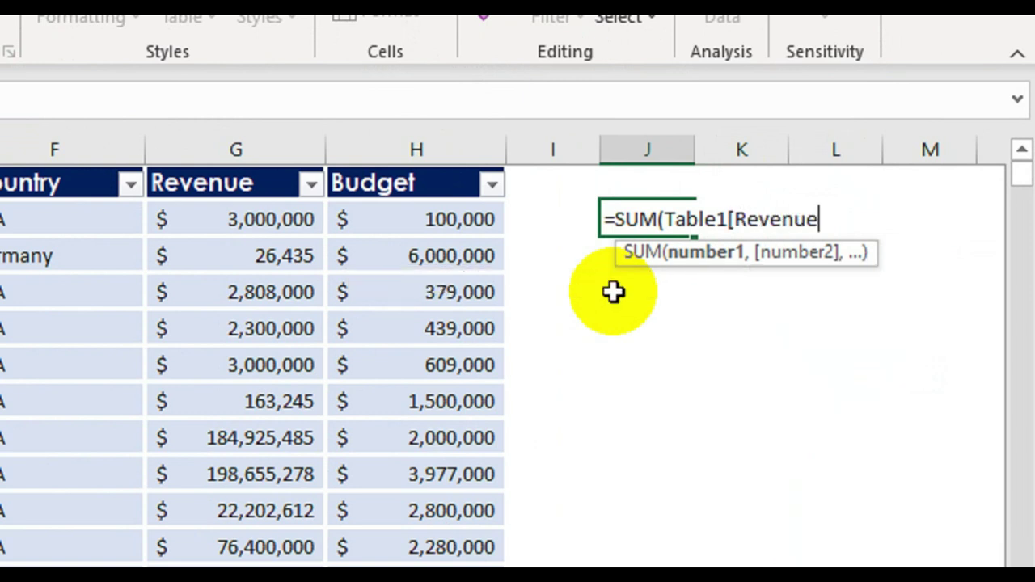
{"action": "type", "text": "]"}
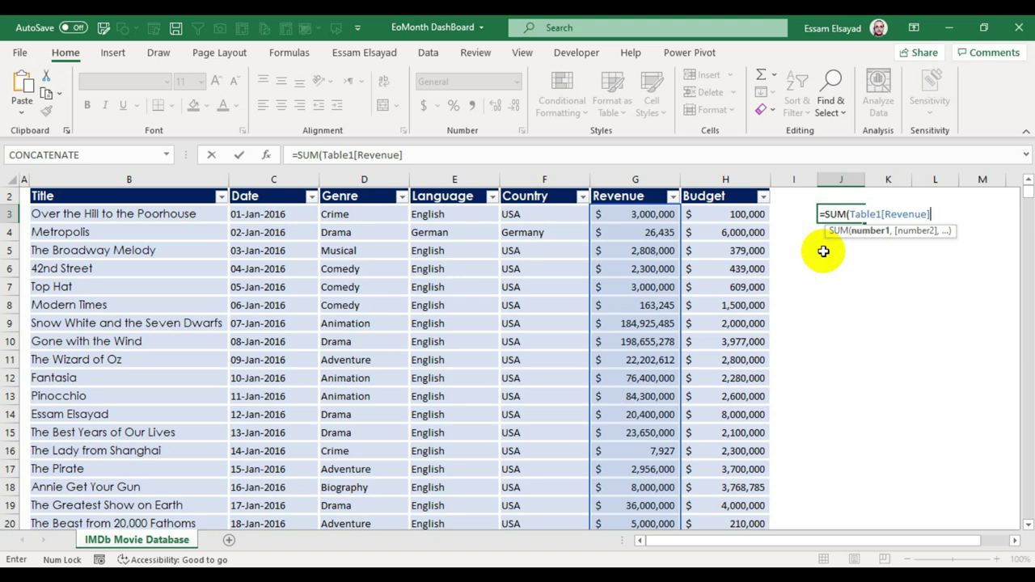
{"action": "key", "text": "Escape"}
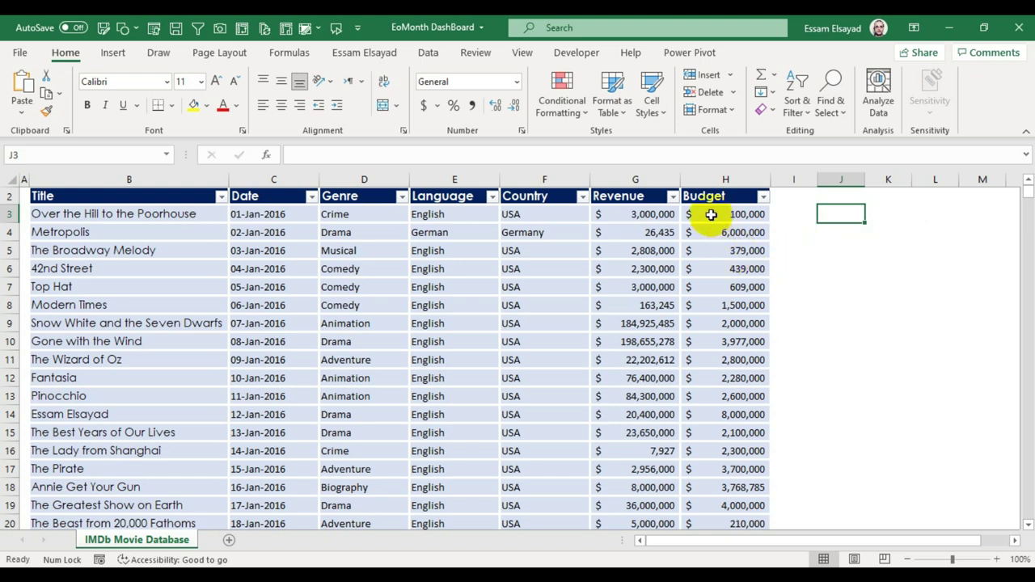
Select Table1 from the Title header B2 down to row 1829 with Ctrl+Shift+End
{"action": "left_click_drag", "start_coordinate": [714, 214], "coordinate": [711, 360]}
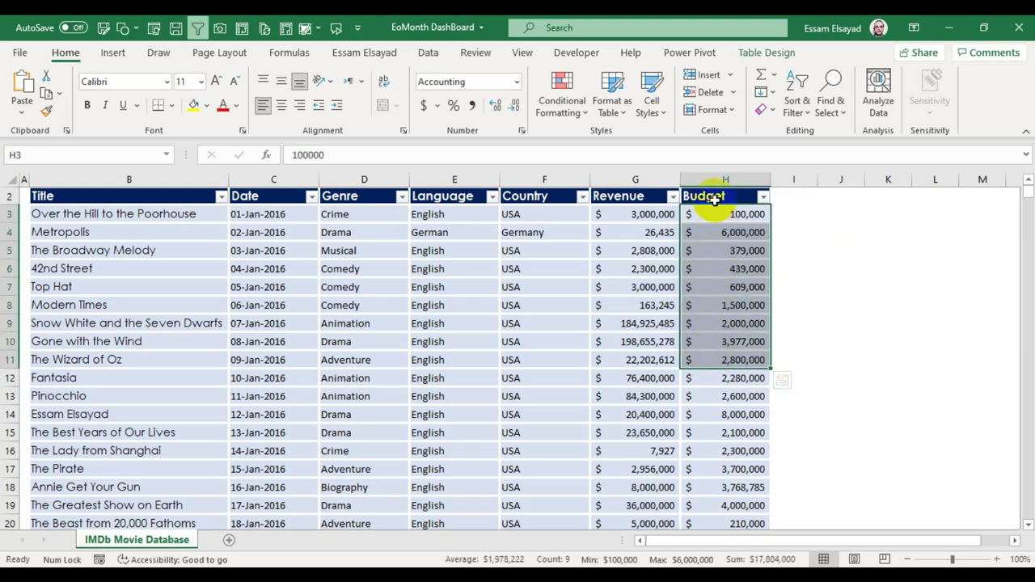
{"action": "mouse_move", "coordinate": [621, 213]}
{"action": "left_mouse_down"}
{"action": "mouse_move", "coordinate": [622, 286]}
{"action": "mouse_move", "coordinate": [635, 322]}
{"action": "left_mouse_up"}
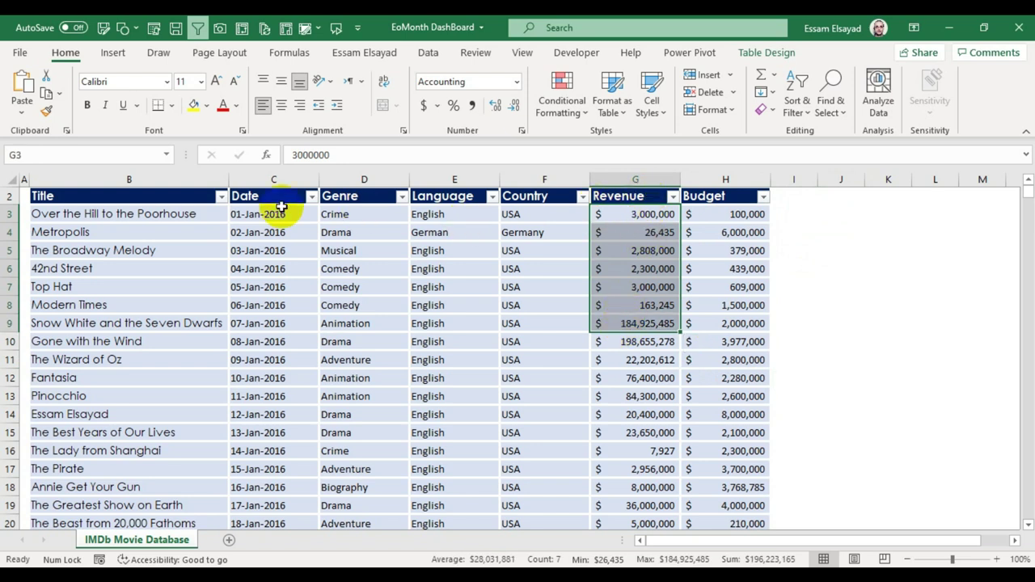
{"action": "left_click", "coordinate": [183, 202]}
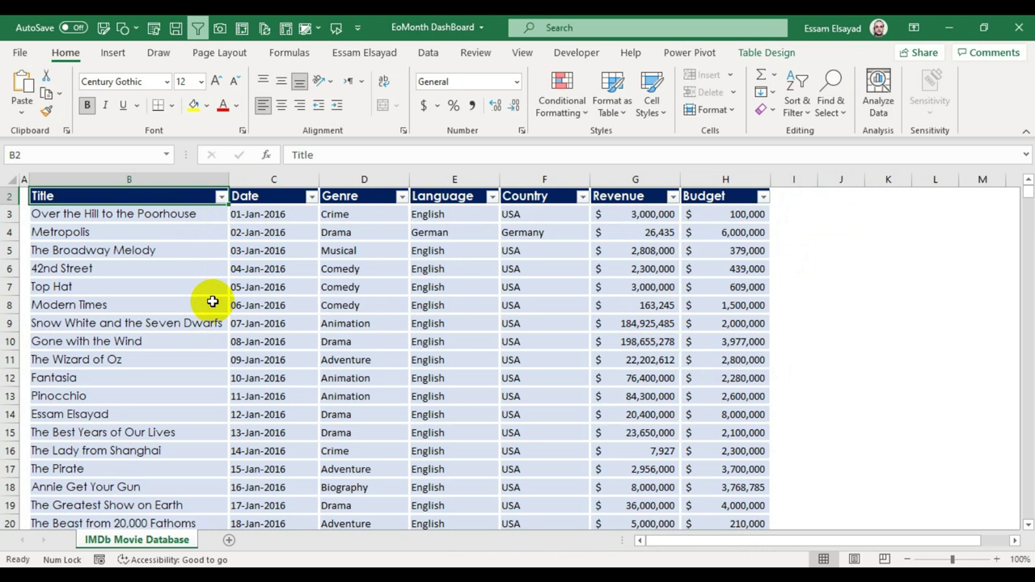
{"action": "scroll", "coordinate": [212, 301], "scroll_direction": "up", "scroll_amount": 1}
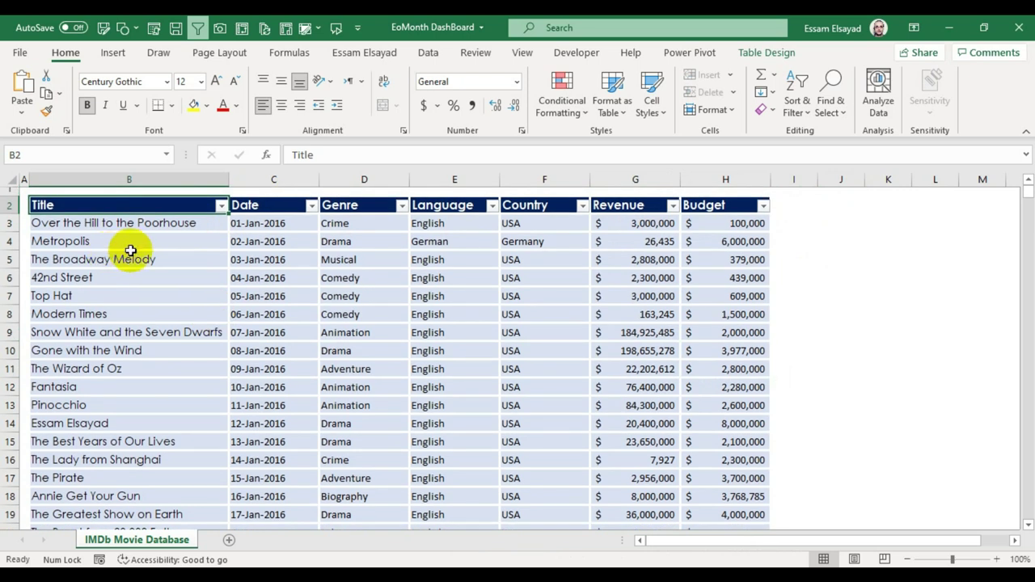
{"action": "key", "text": "ctrl+shift+End"}
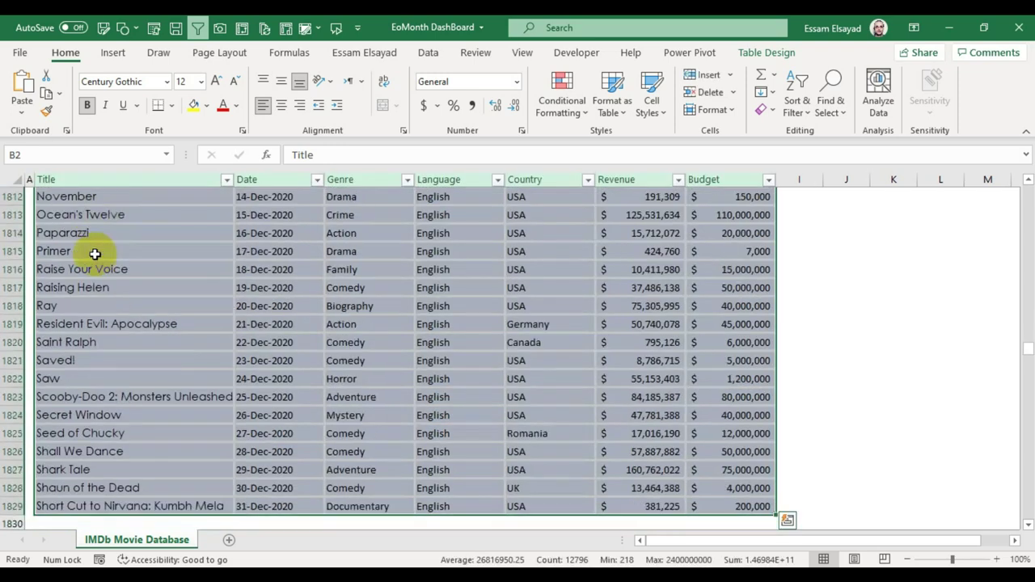
{"action": "scroll", "coordinate": [129, 275], "scroll_direction": "up", "scroll_amount": 5}
{"action": "scroll", "coordinate": [178, 298], "scroll_direction": "up", "scroll_amount": 12}
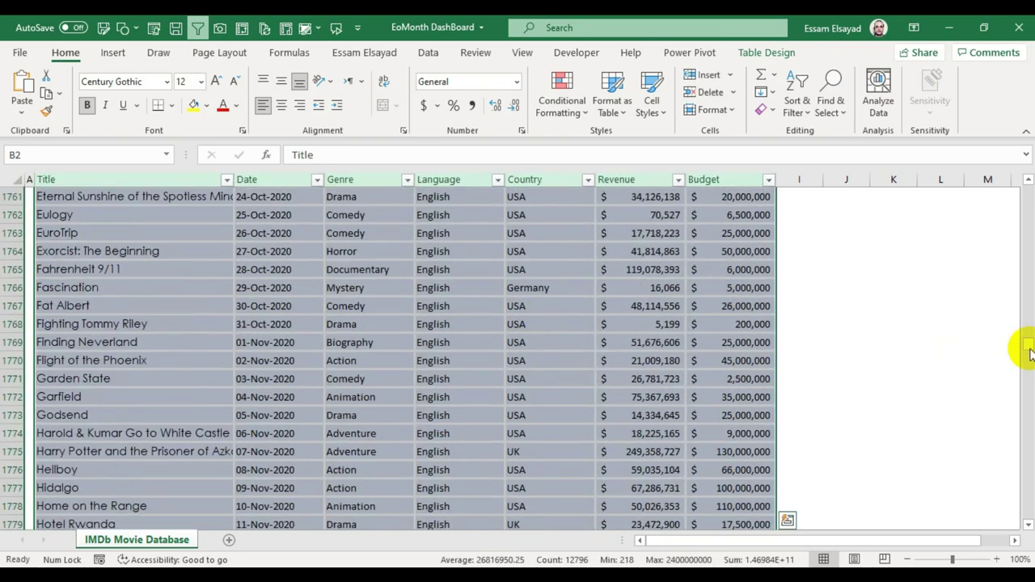
{"action": "left_click_drag", "start_coordinate": [1026, 346], "coordinate": [1025, 188]}
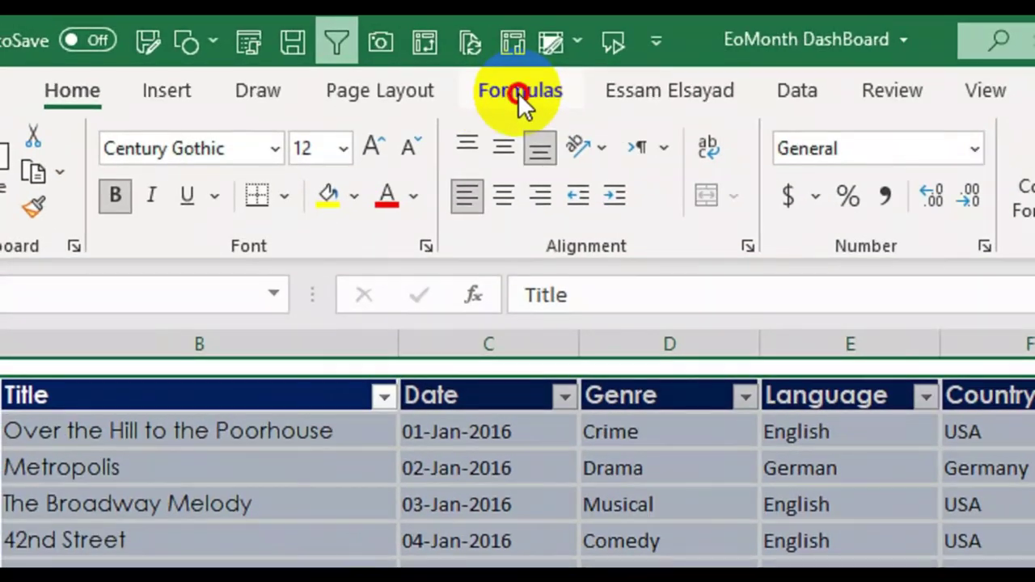
Create range names from the header row only, with Left column unchecked and Top row kept
{"action": "left_click", "coordinate": [289, 52]}
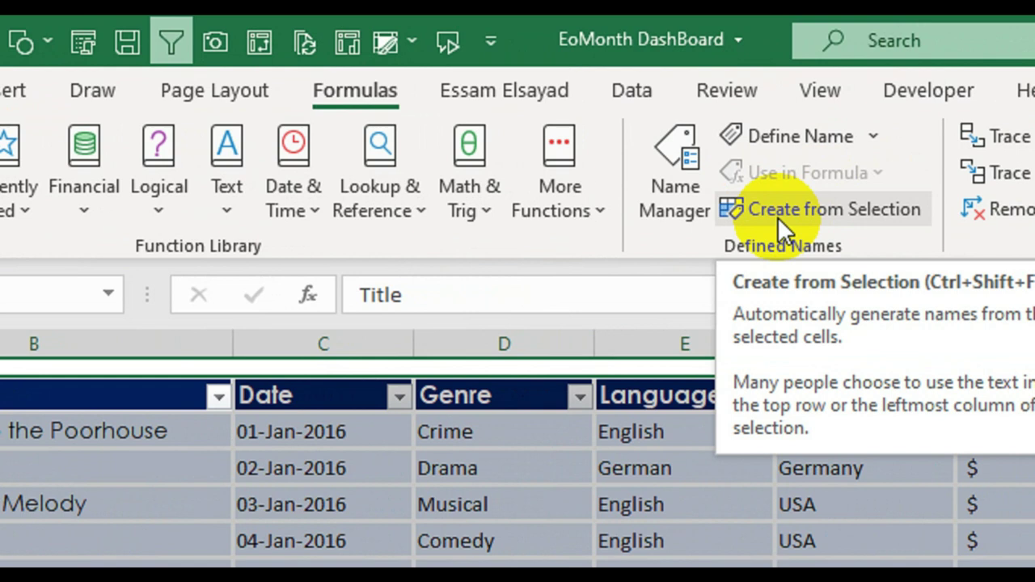
{"action": "left_click", "coordinate": [778, 217]}
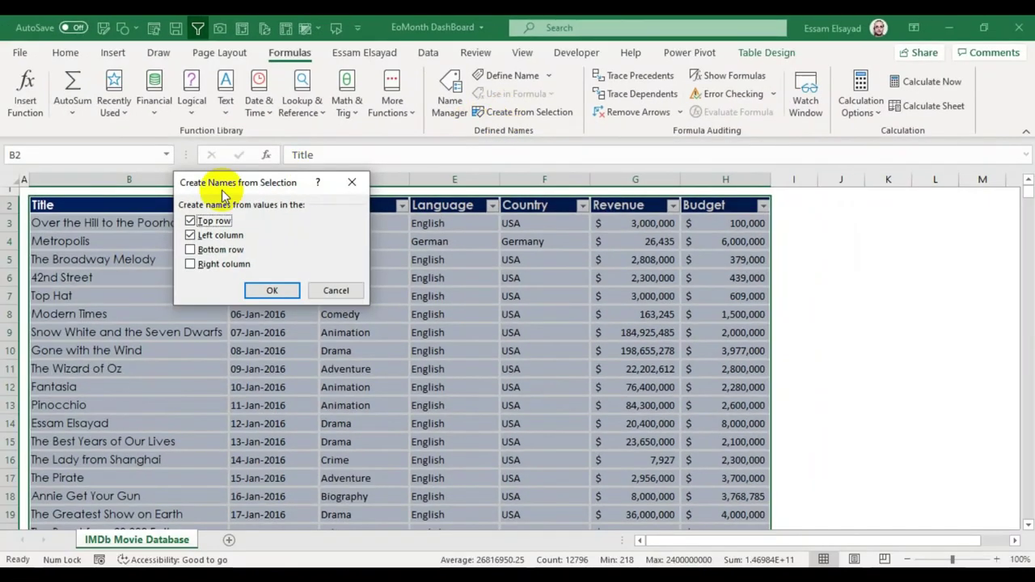
{"action": "left_click_drag", "start_coordinate": [215, 189], "coordinate": [255, 244]}
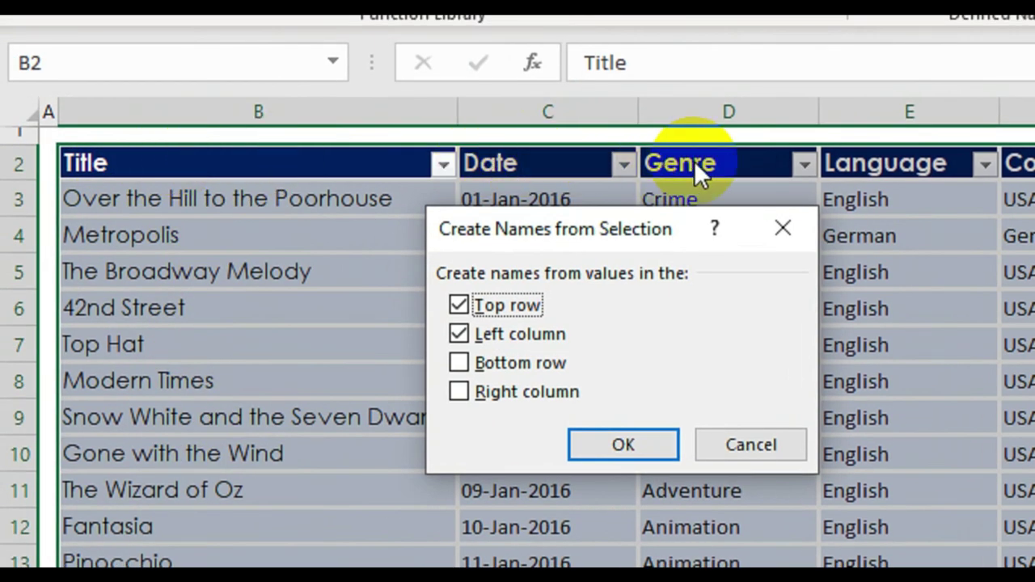
{"action": "left_click", "coordinate": [488, 334]}
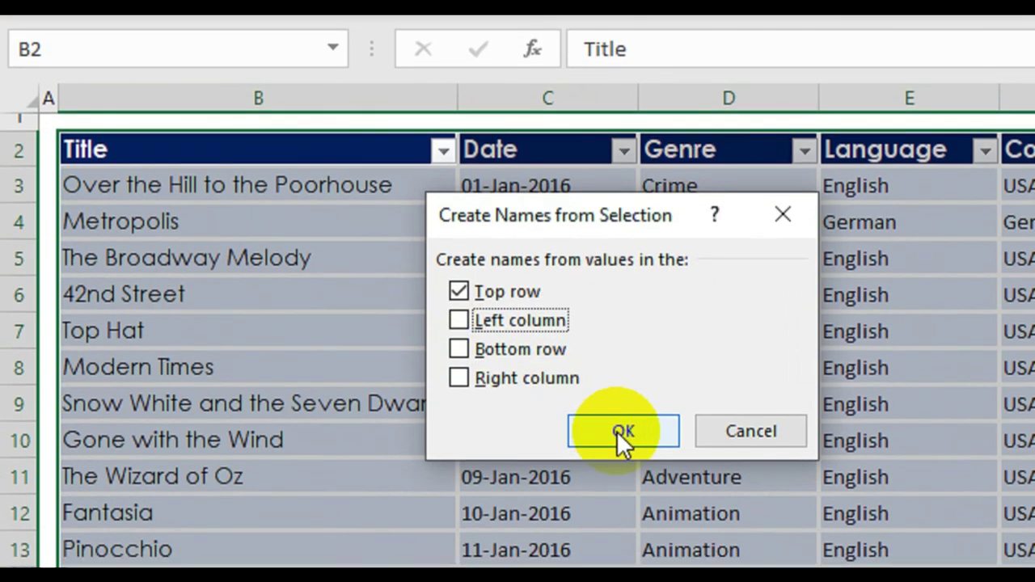
{"action": "left_click", "coordinate": [620, 448]}
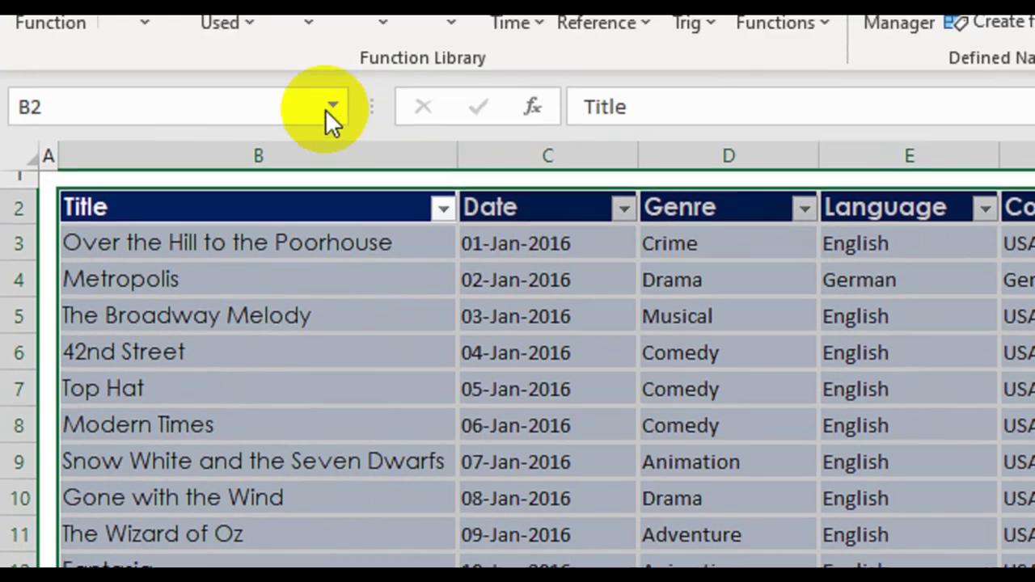
{"action": "left_click", "coordinate": [325, 144]}
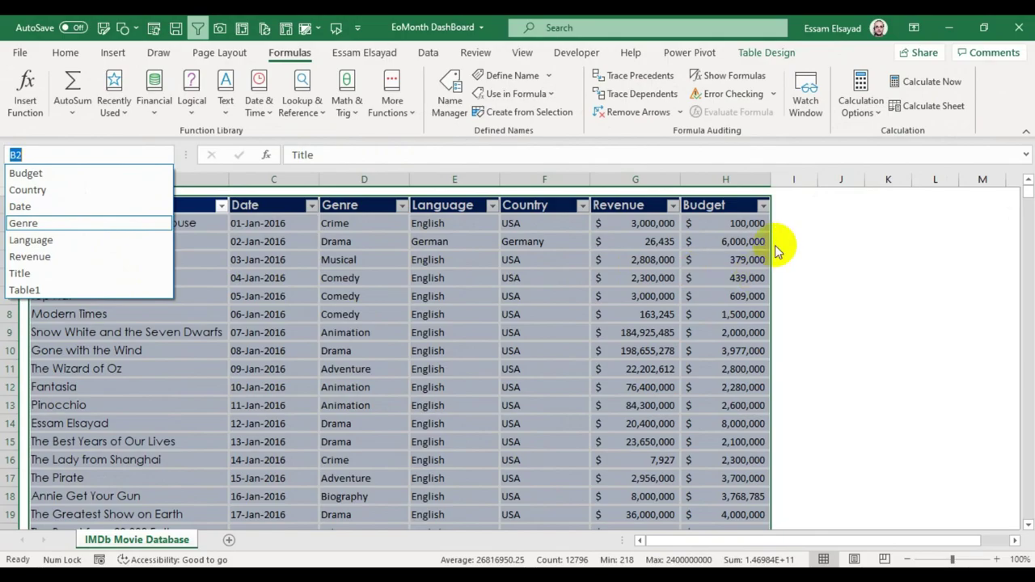
{"action": "left_click", "coordinate": [834, 212]}
{"action": "left_click", "coordinate": [829, 224]}
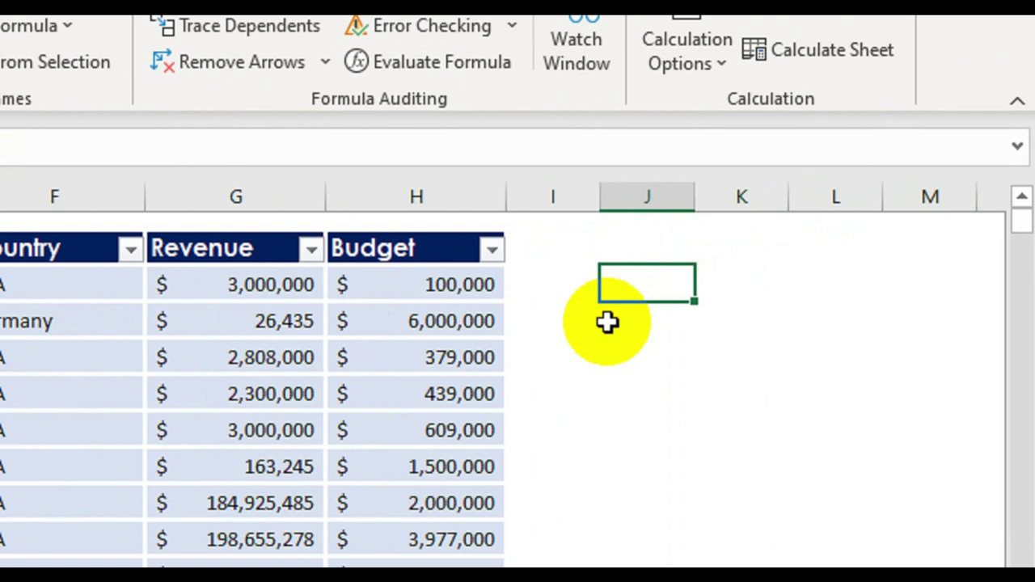
{"action": "type", "text": "="}
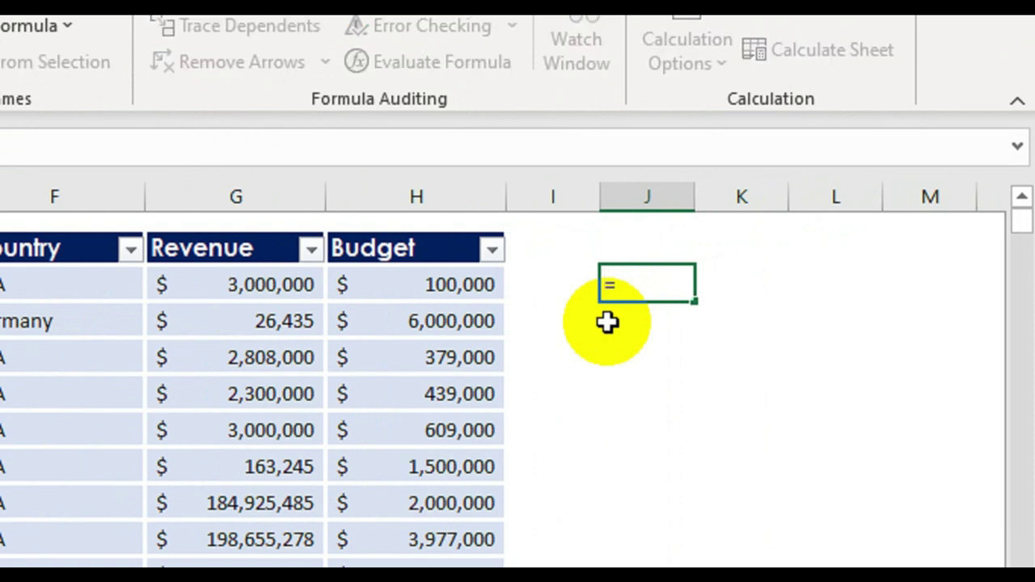
{"action": "type", "text": "sum"}
{"action": "key", "text": "Tab"}
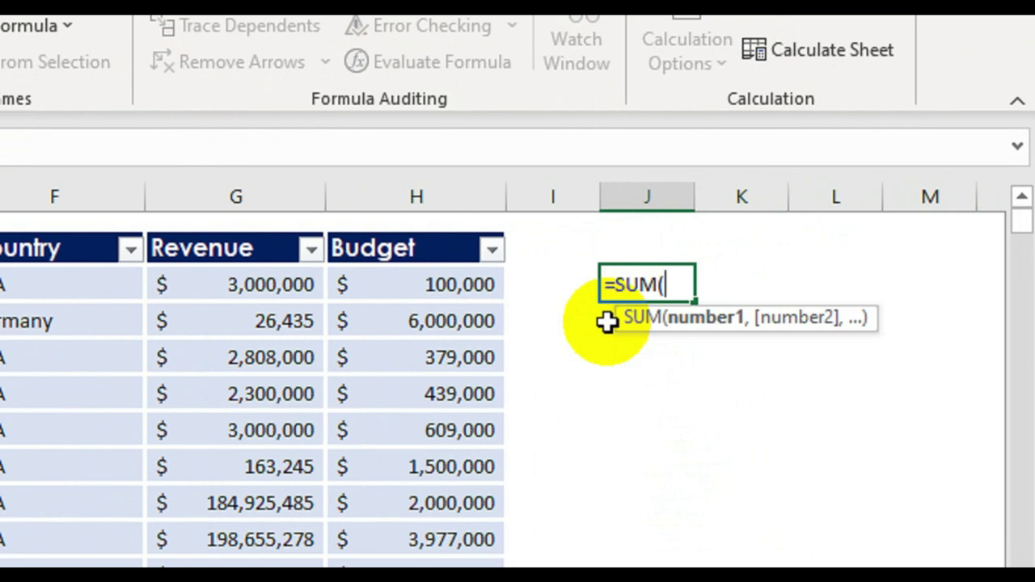
{"action": "type", "text": "re"}
{"action": "key", "text": "Down"}
{"action": "key", "text": "Down"}
{"action": "key", "text": "Down"}
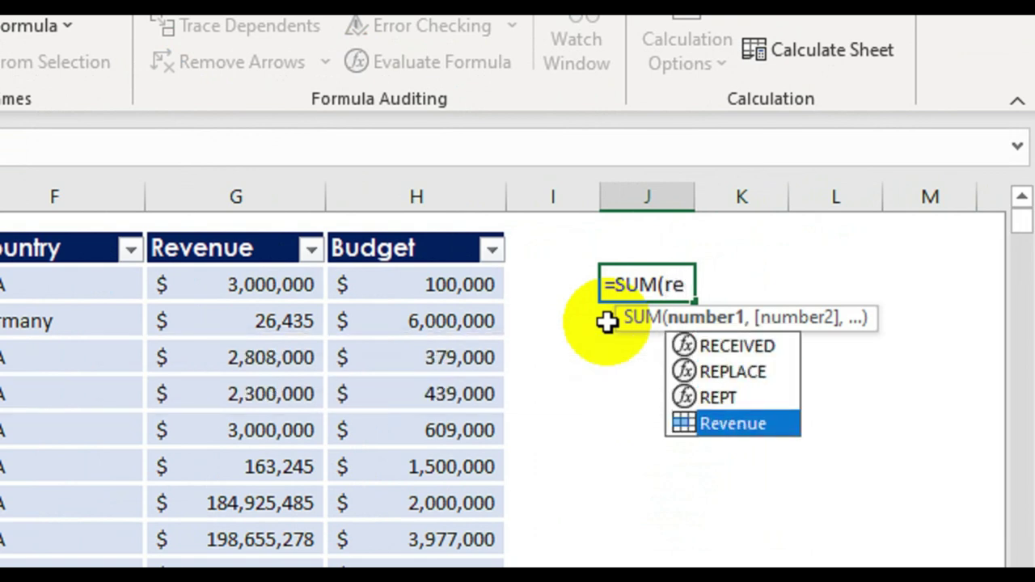
{"action": "key", "text": "Tab"}
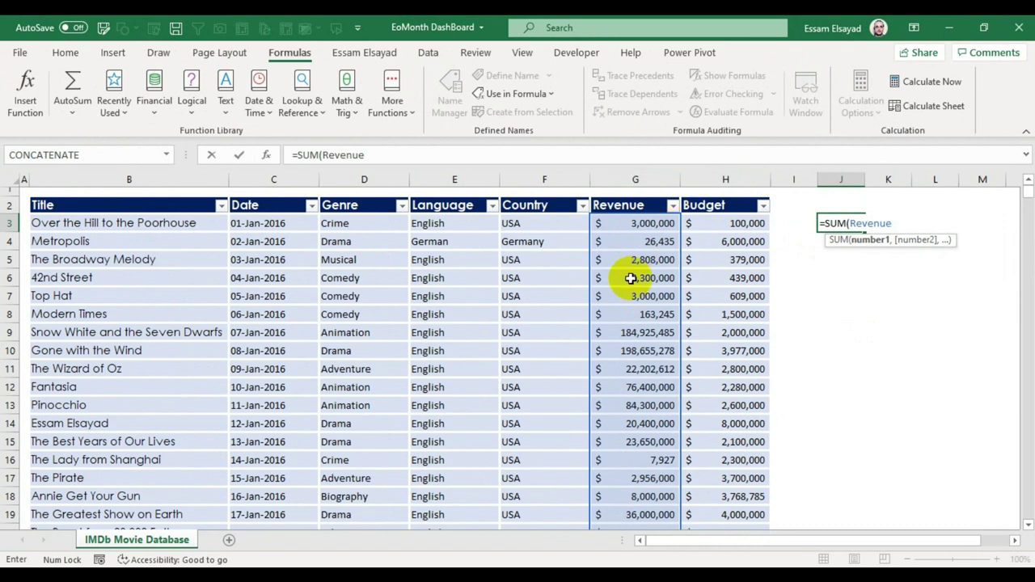
{"action": "key", "text": "Escape"}
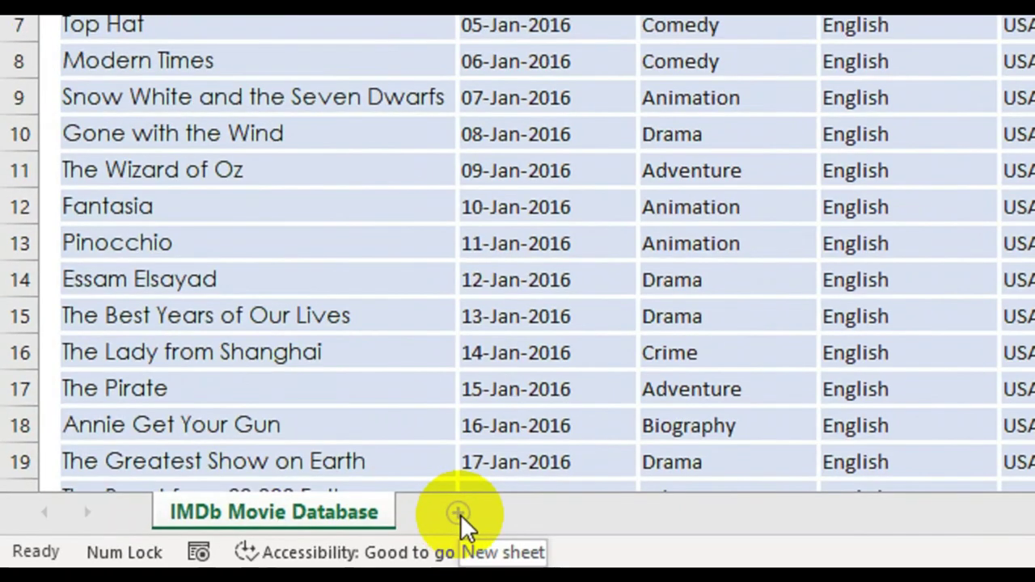
Add a new worksheet and rename it 'Final Report'
{"action": "left_click", "coordinate": [233, 545]}
{"action": "double_click", "coordinate": [462, 515]}
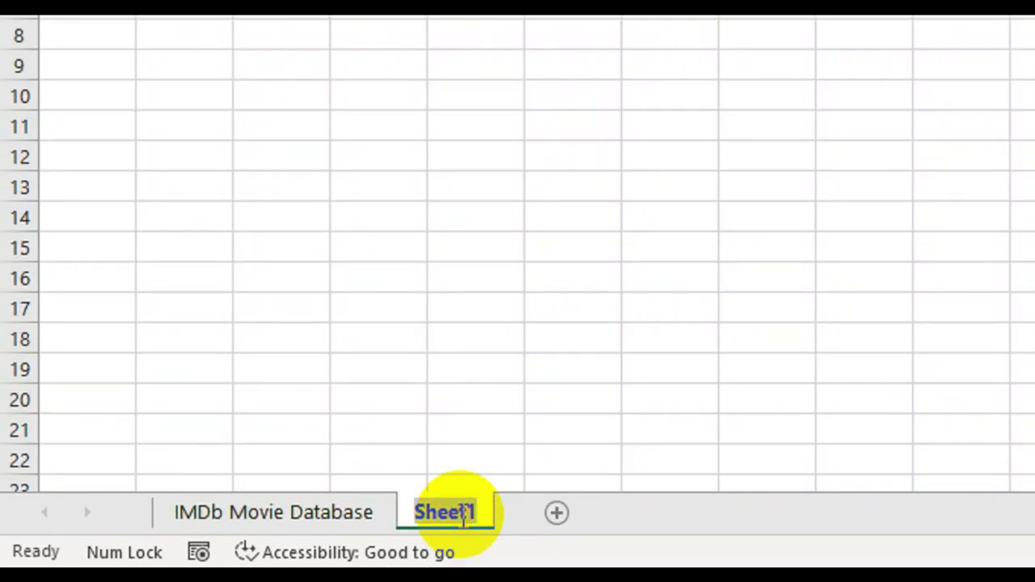
{"action": "type", "text": "Final Rep"}
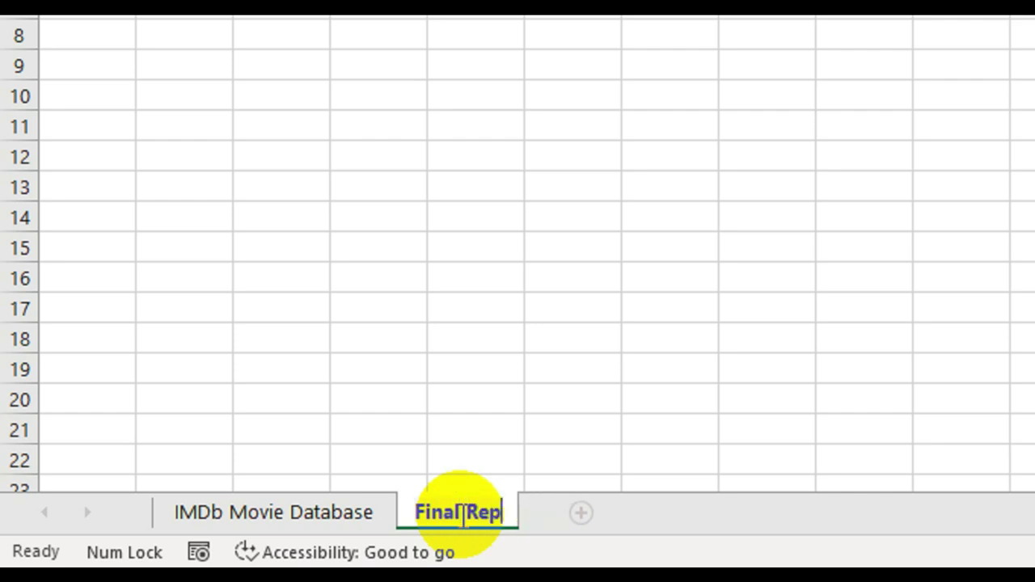
{"action": "type", "text": "ort"}
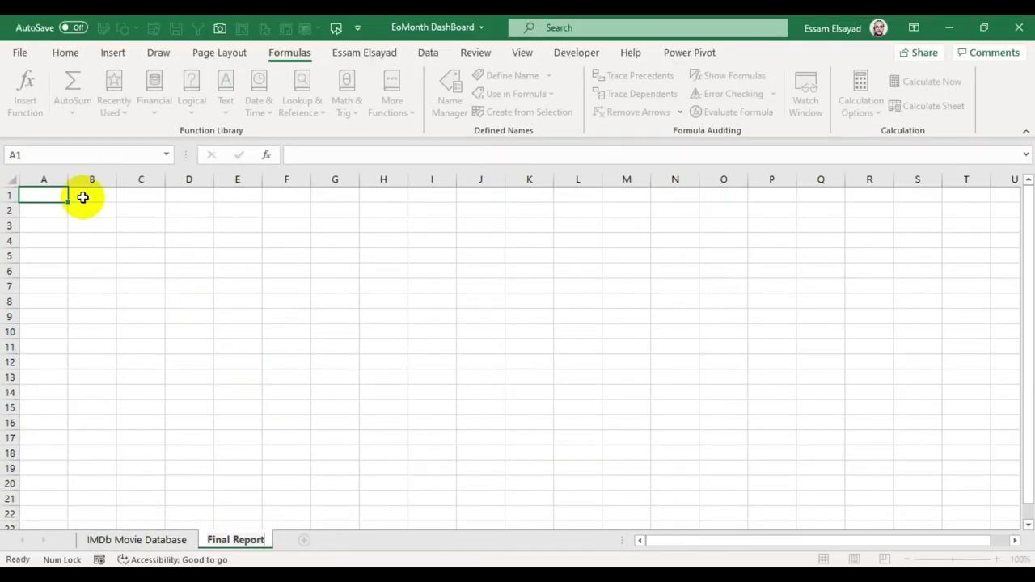
{"action": "left_click", "coordinate": [88, 206]}
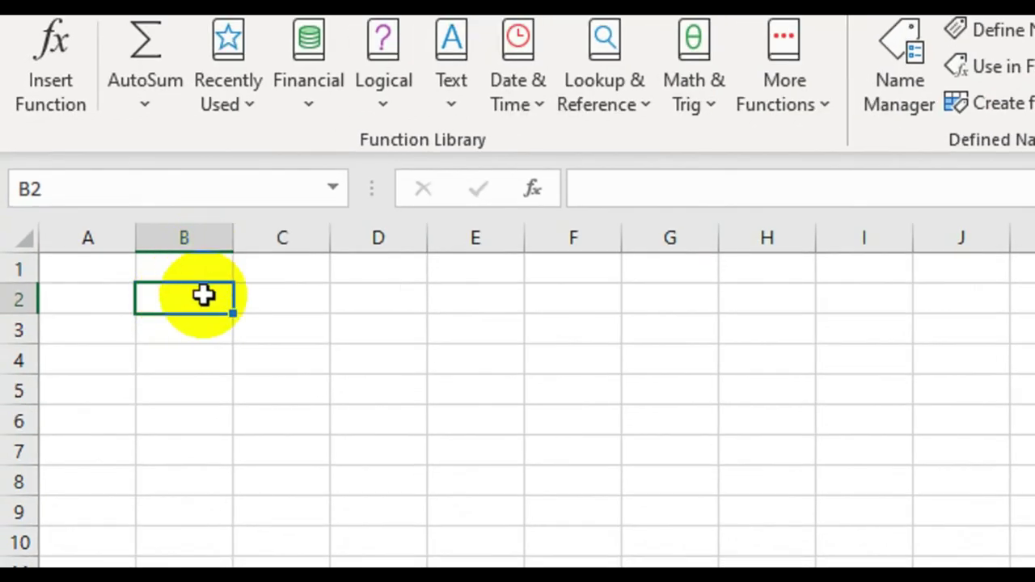
Enter the headers Month, Revenue and Budget in cells B2, C2 and D2
{"action": "type", "text": "Mon"}
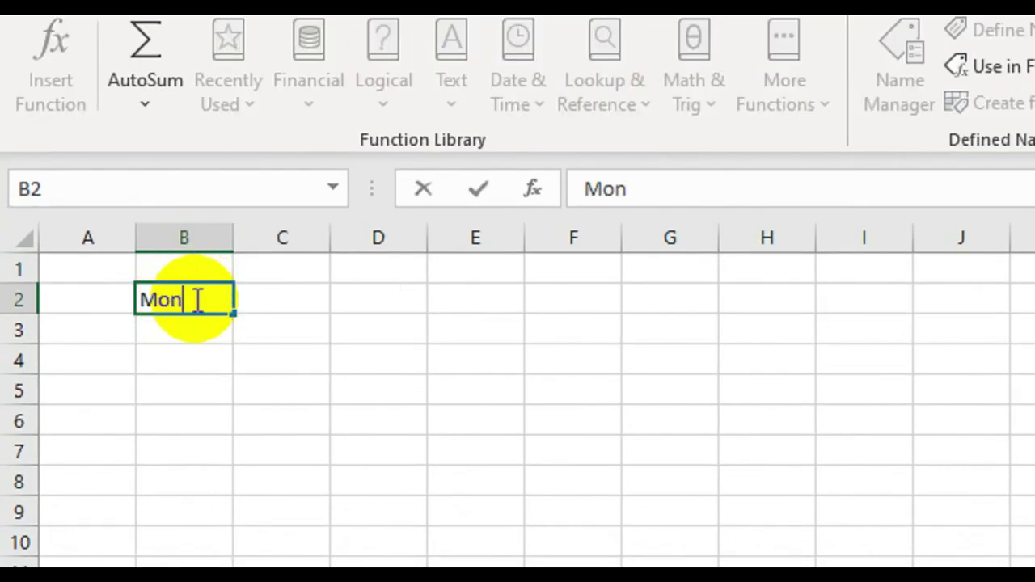
{"action": "type", "text": "th"}
{"action": "key", "text": "Tab"}
{"action": "type", "text": "Reb"}
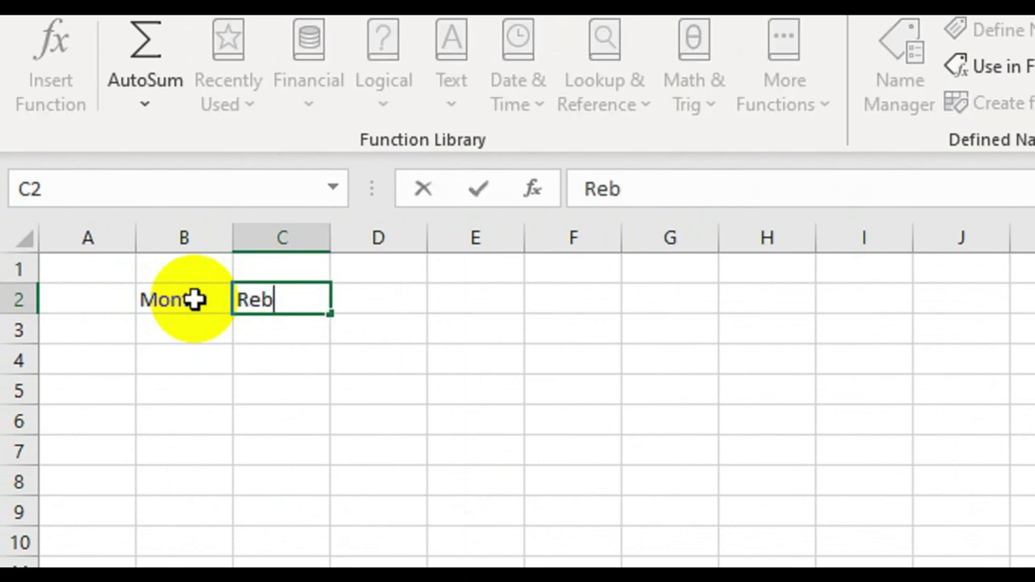
{"action": "key", "text": "BackSpace"}
{"action": "type", "text": "venue"}
{"action": "key", "text": "Tab"}
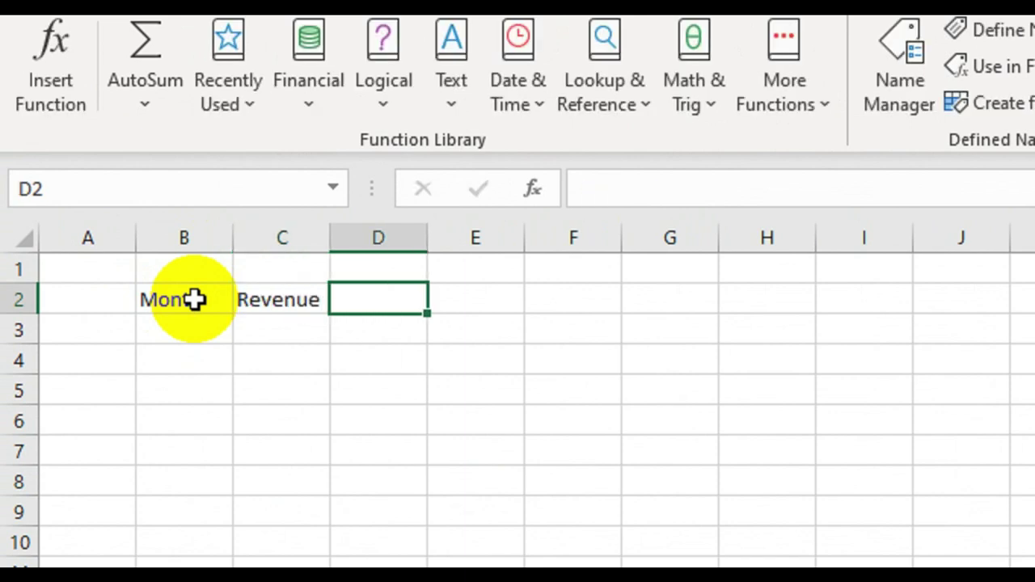
{"action": "type", "text": "Budget"}
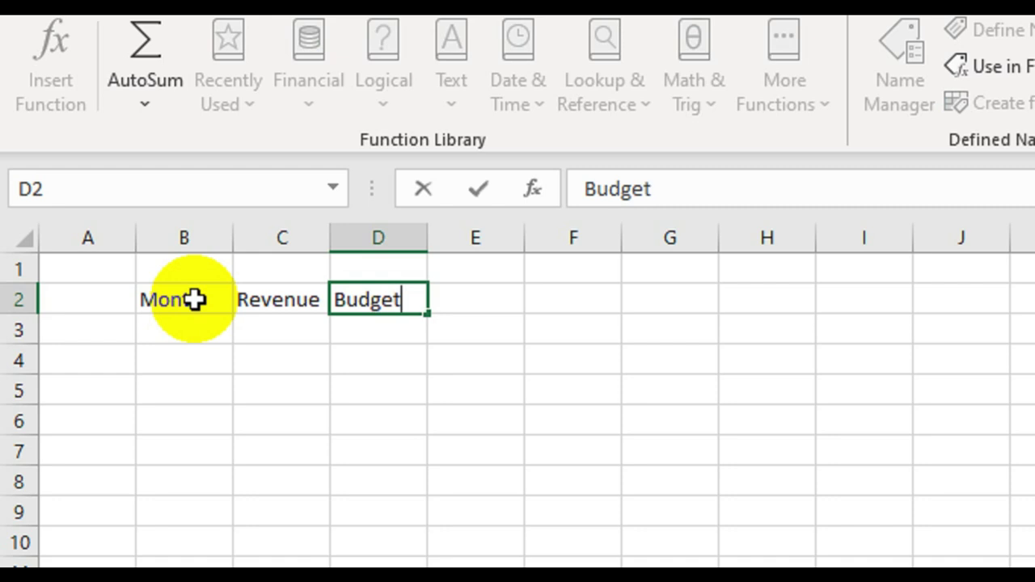
{"action": "key", "text": "Down"}
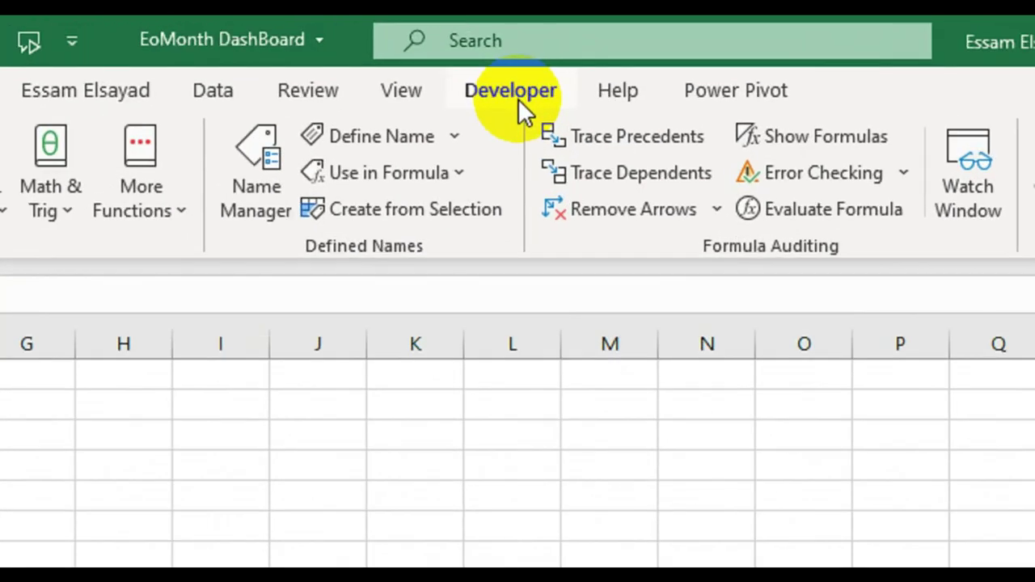
Check Developer in Customize the Ribbon, confirm, and show the Developer tab's commands
{"action": "left_click", "coordinate": [518, 98]}
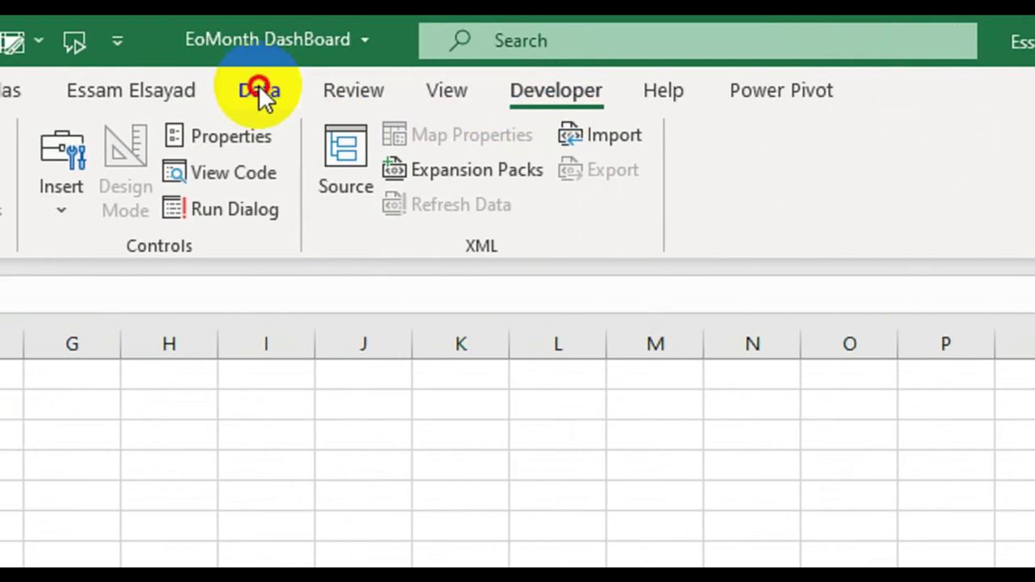
{"action": "left_click", "coordinate": [259, 89]}
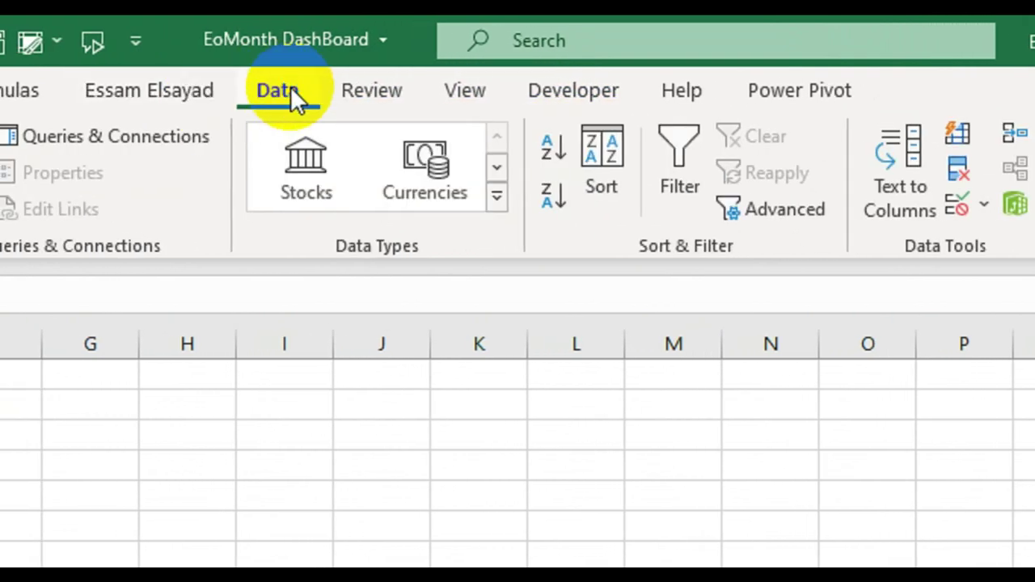
{"action": "right_click", "coordinate": [296, 95]}
{"action": "left_click", "coordinate": [350, 112]}
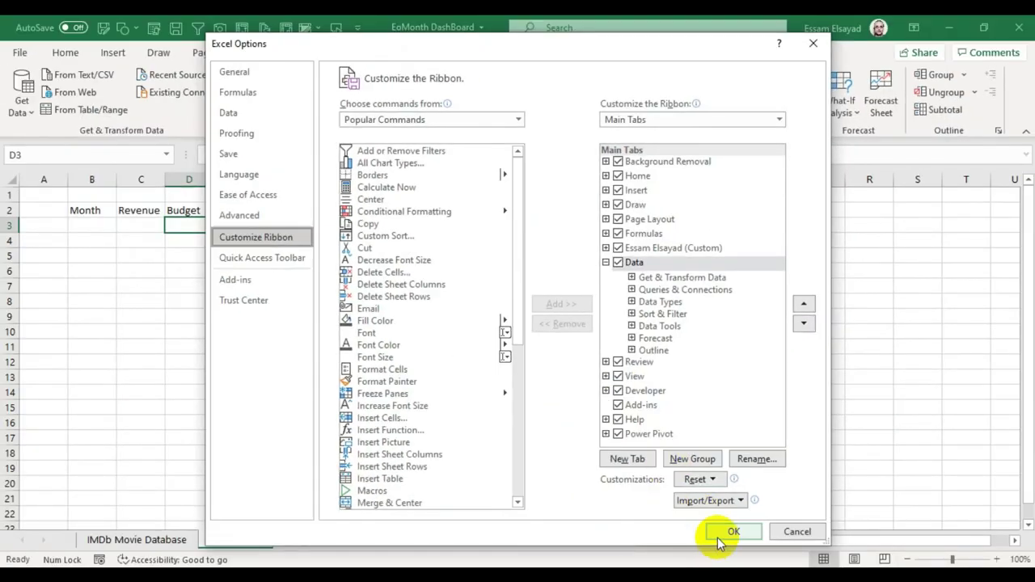
{"action": "left_click", "coordinate": [730, 530]}
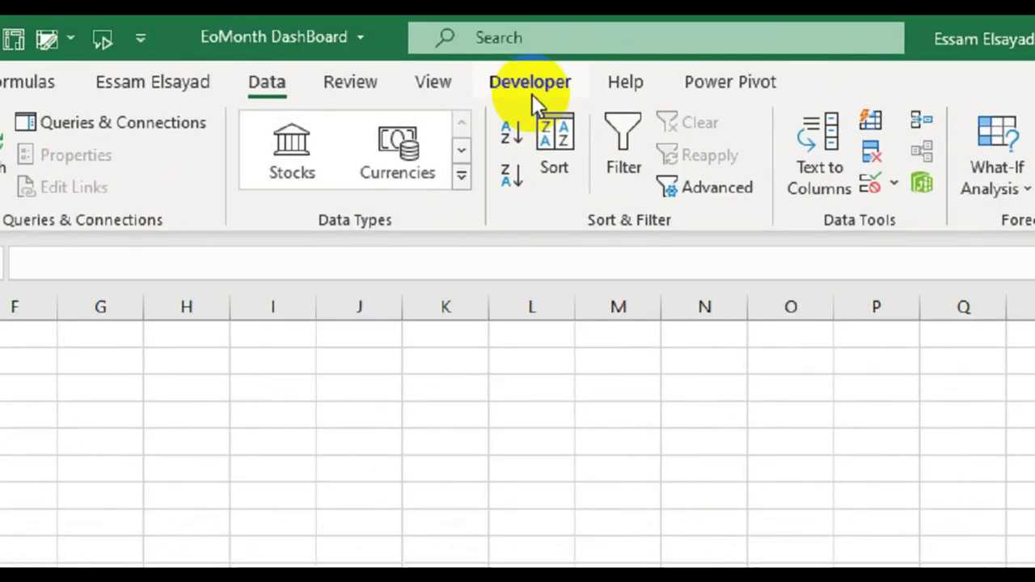
{"action": "left_click", "coordinate": [532, 90]}
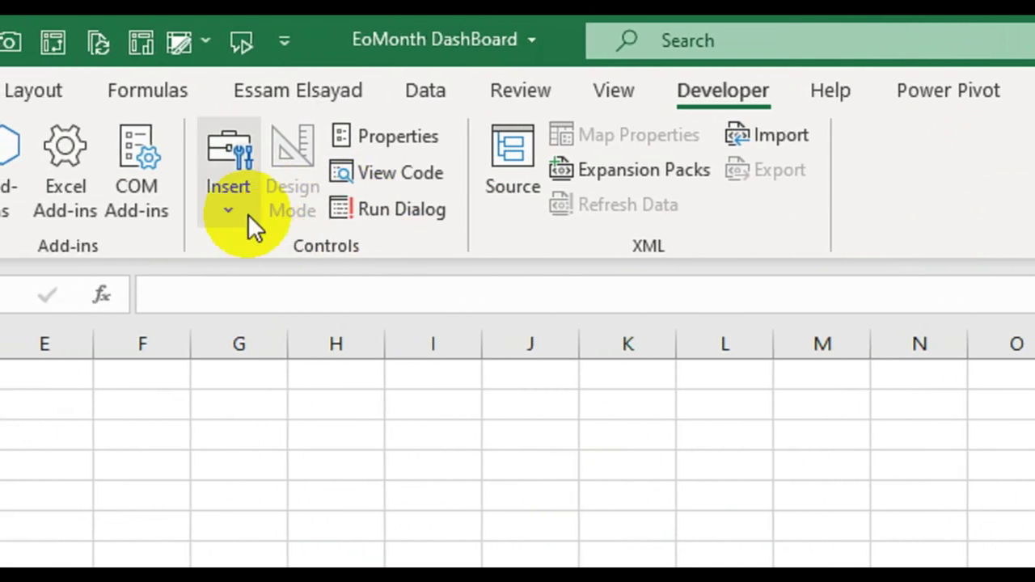
Draw an Option Button form control across columns G–H and make it slightly shorter
{"action": "left_click", "coordinate": [246, 211]}
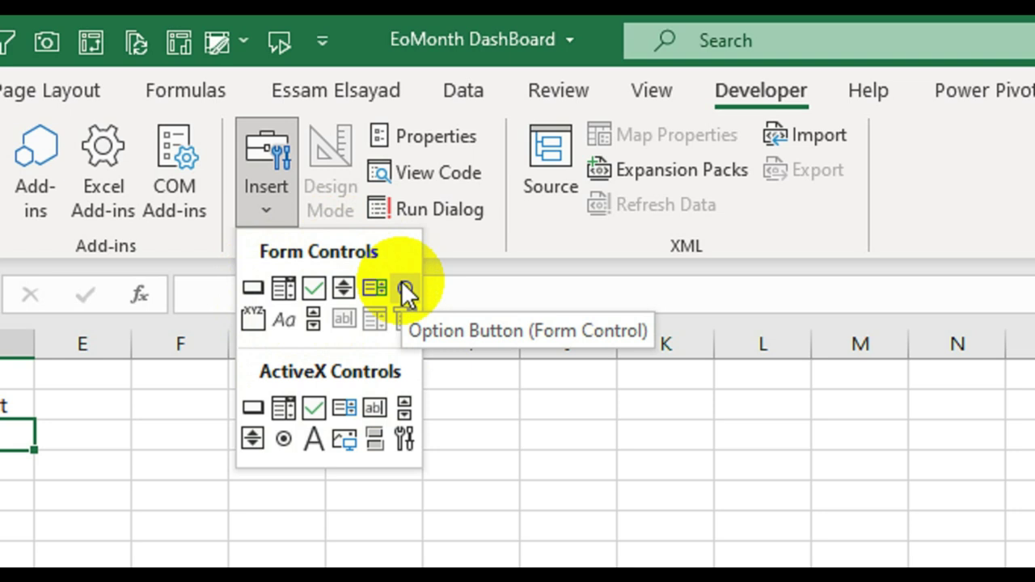
{"action": "left_click", "coordinate": [402, 283]}
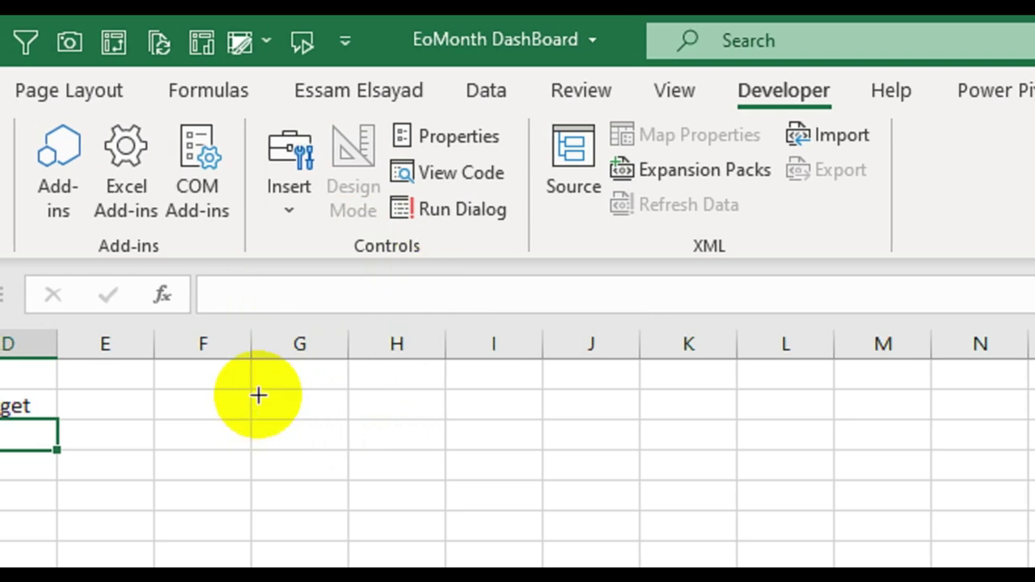
{"action": "left_click_drag", "start_coordinate": [257, 394], "coordinate": [437, 433]}
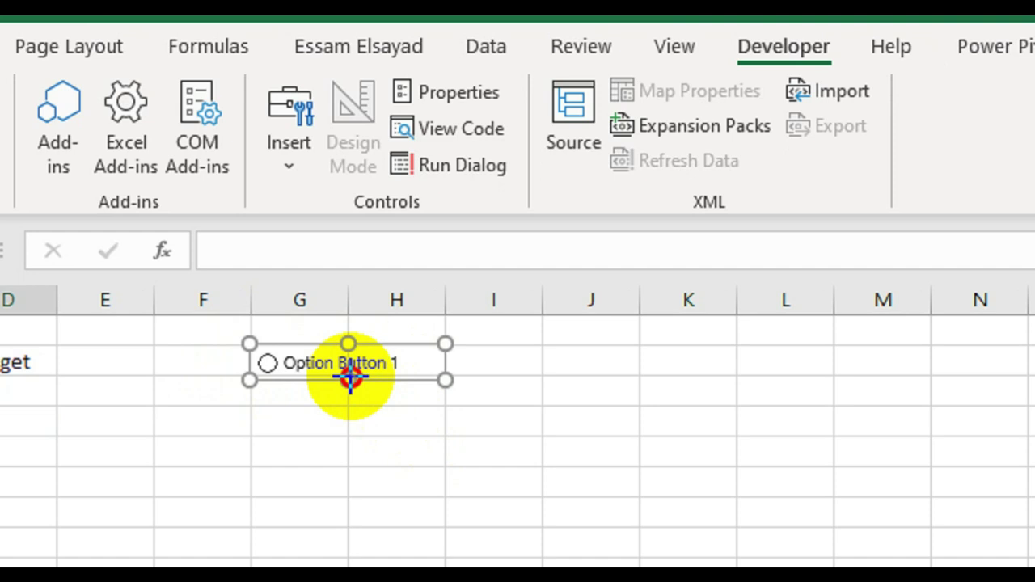
{"action": "left_click_drag", "start_coordinate": [348, 380], "coordinate": [348, 376]}
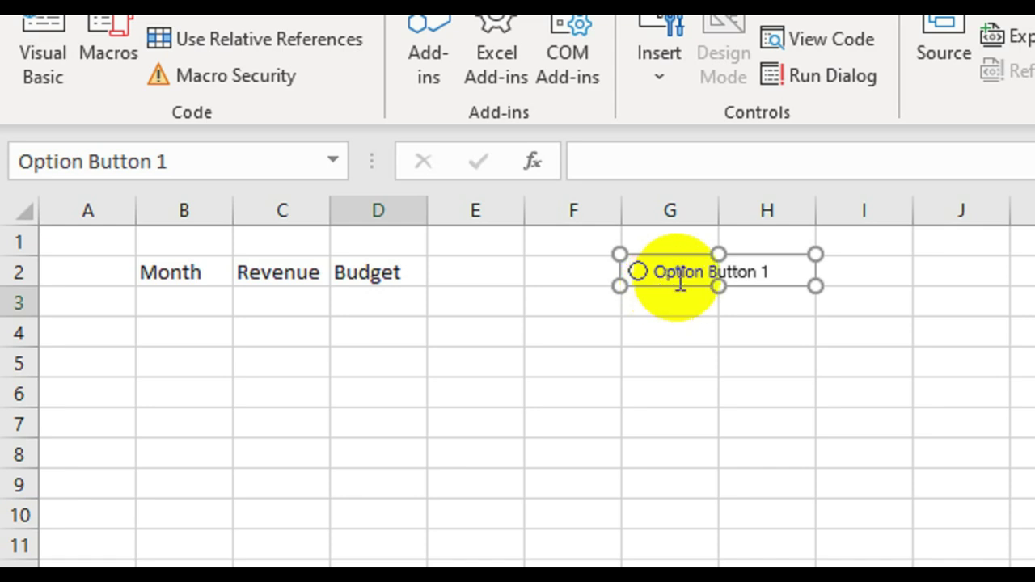
Set Option Button 1's cell link to $A$3 and enable 3-D shading in Format Control
{"action": "right_click", "coordinate": [664, 283]}
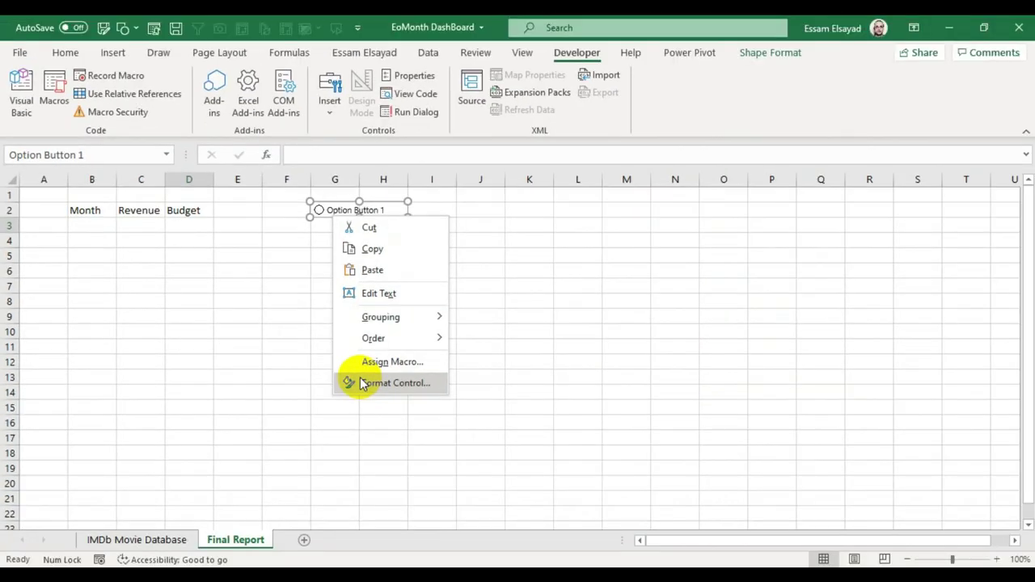
{"action": "left_click", "coordinate": [362, 383]}
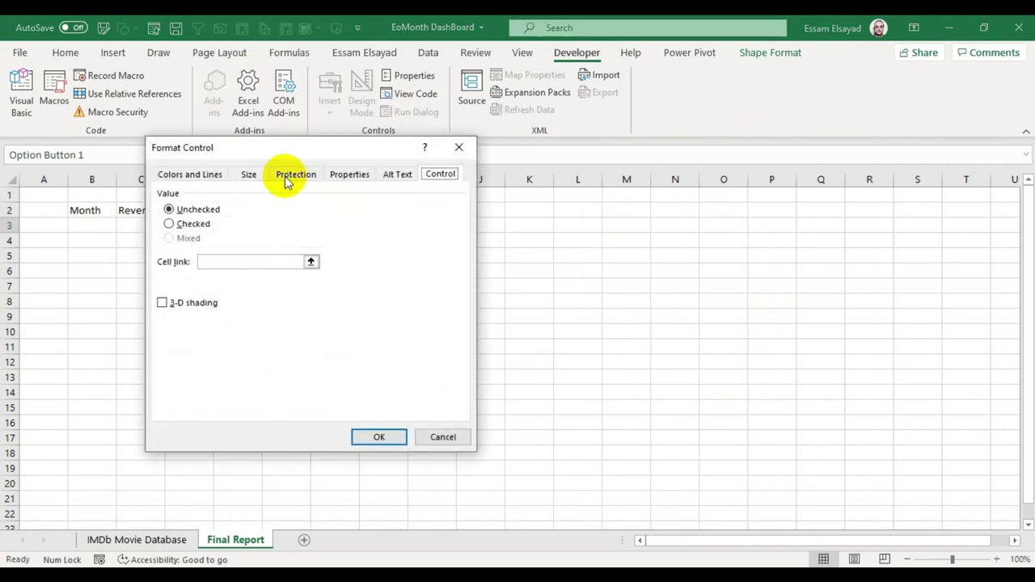
{"action": "left_click_drag", "start_coordinate": [269, 152], "coordinate": [268, 133]}
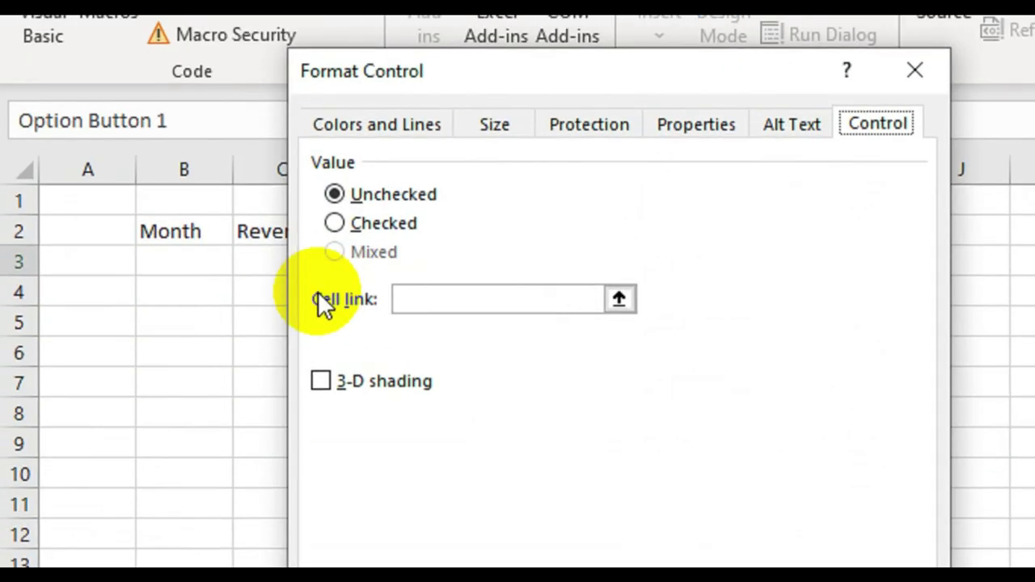
{"action": "left_click", "coordinate": [443, 308]}
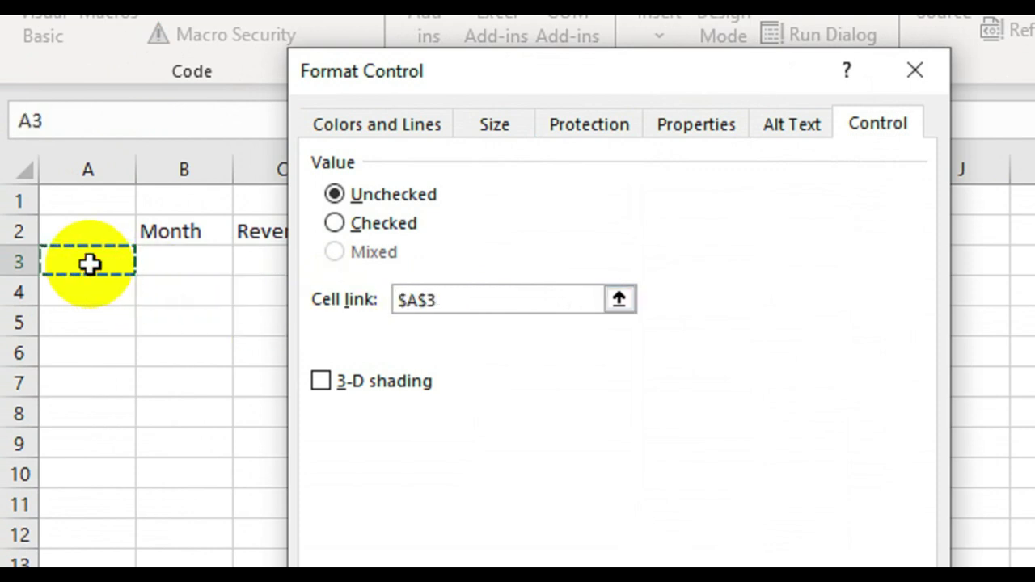
{"action": "left_click", "coordinate": [322, 382]}
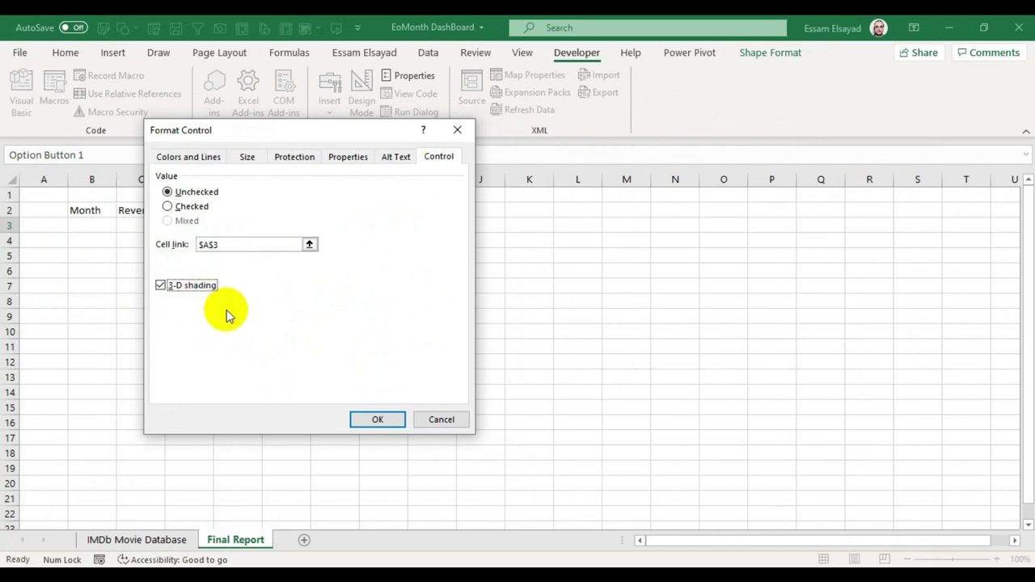
{"action": "left_click", "coordinate": [371, 419]}
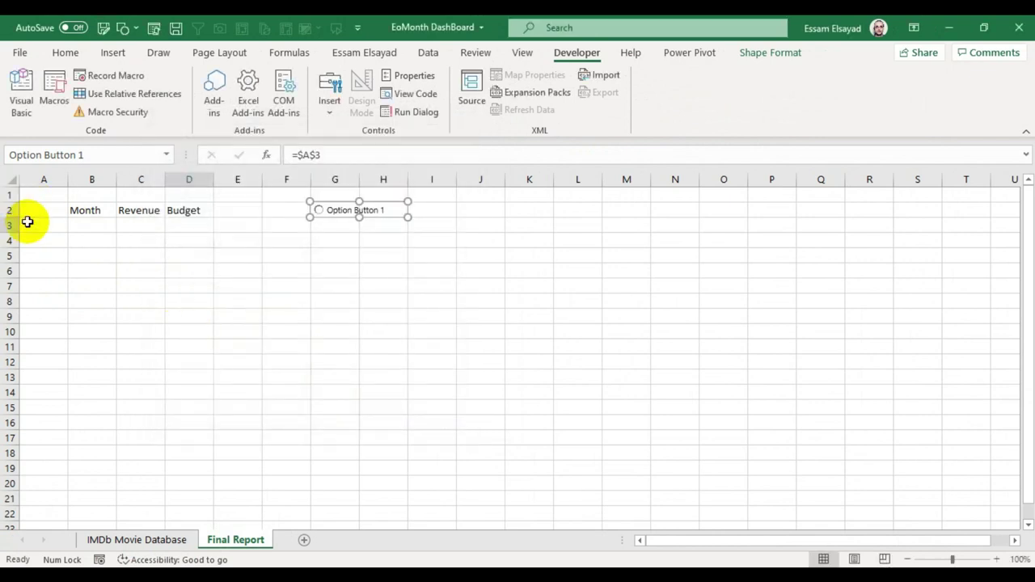
{"action": "left_click", "coordinate": [42, 225]}
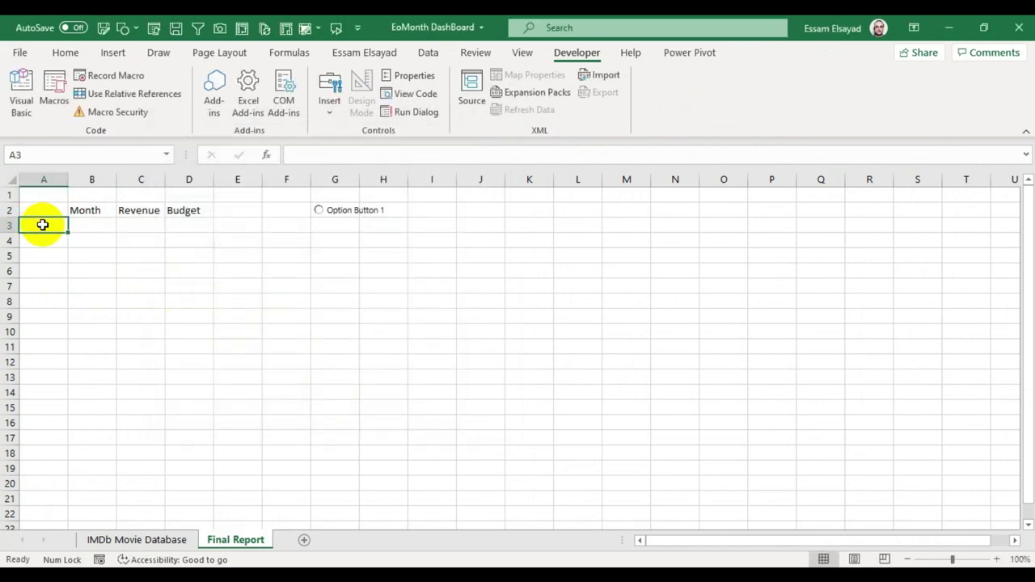
Type 'Helper' into A2, then select Option Button 1 so A3 shows 1
{"action": "left_click", "coordinate": [37, 209]}
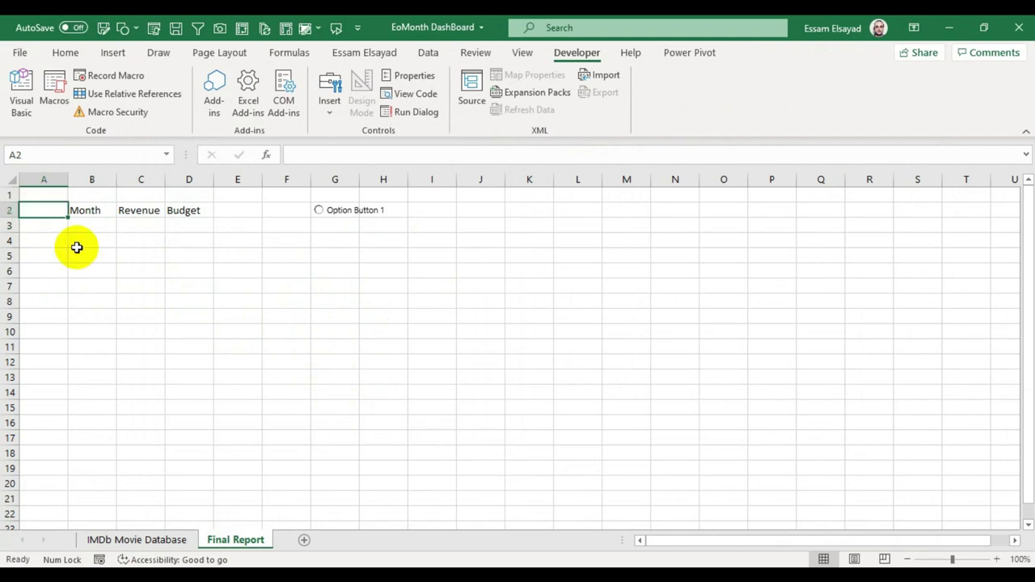
{"action": "type", "text": "Help"}
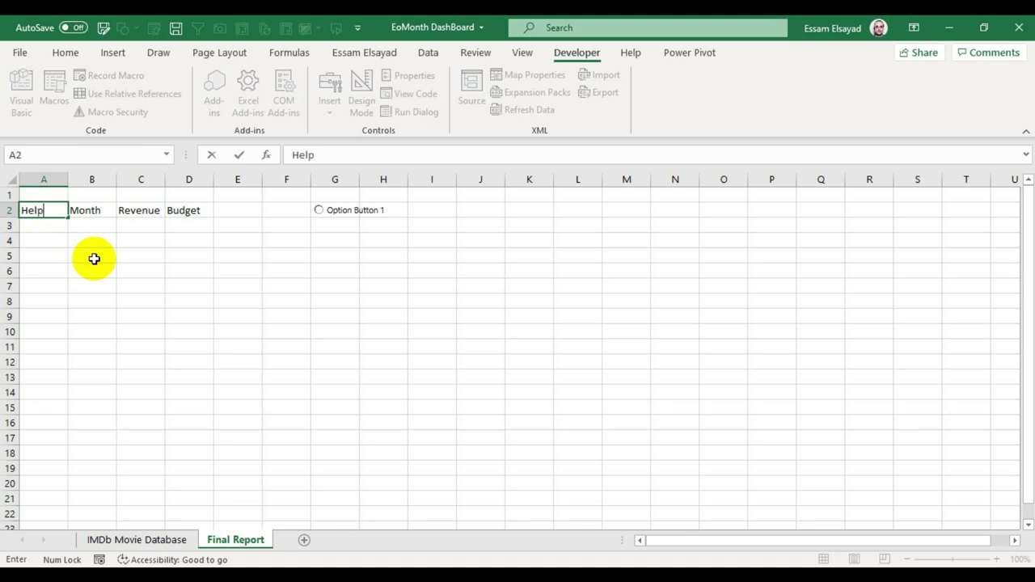
{"action": "type", "text": "er"}
{"action": "key", "text": "Tab"}
{"action": "left_click", "coordinate": [320, 212]}
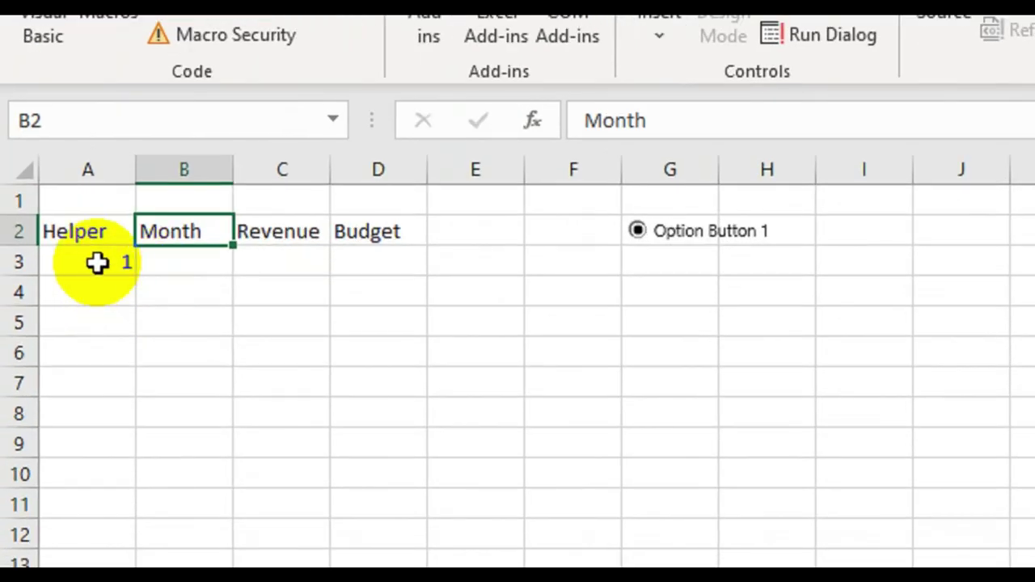
{"action": "left_click", "coordinate": [93, 269]}
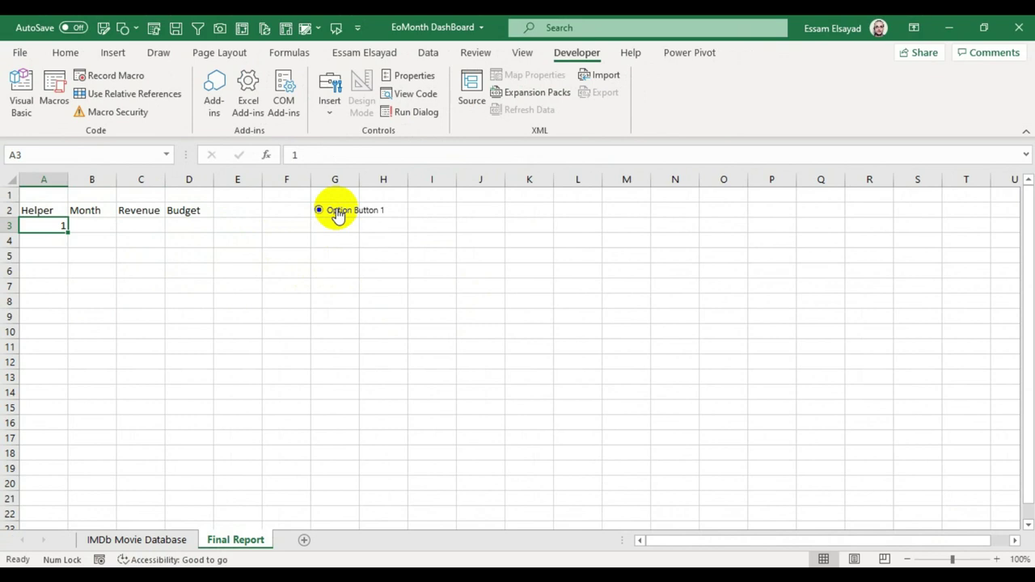
Duplicate Option Button 1 with Ctrl+D and move the last copy to columns S–T, row 2
{"action": "right_click", "coordinate": [338, 214]}
{"action": "key", "text": "Escape"}
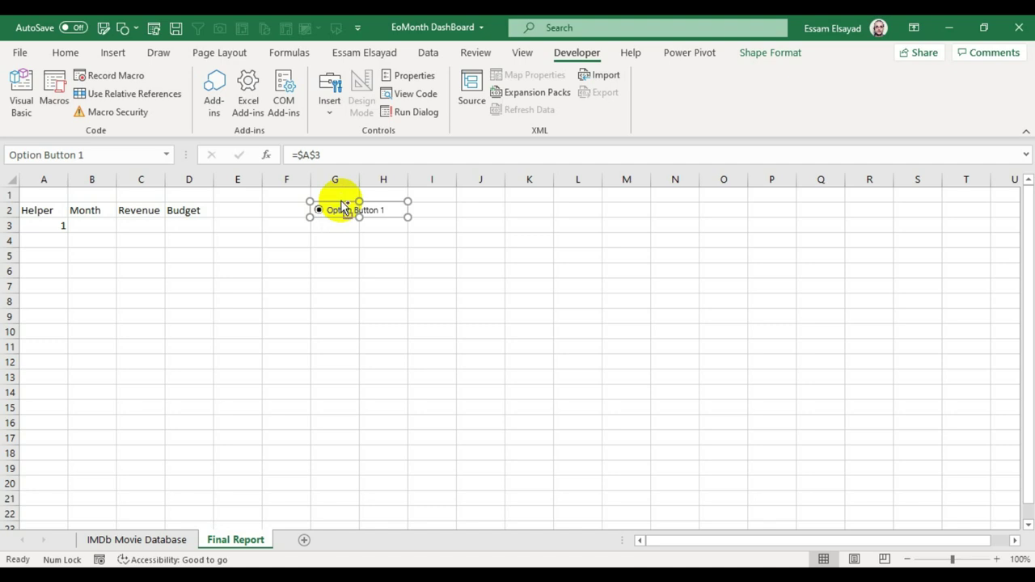
{"action": "key", "text": "ctrl+d"}
{"action": "key", "text": "ctrl+d"}
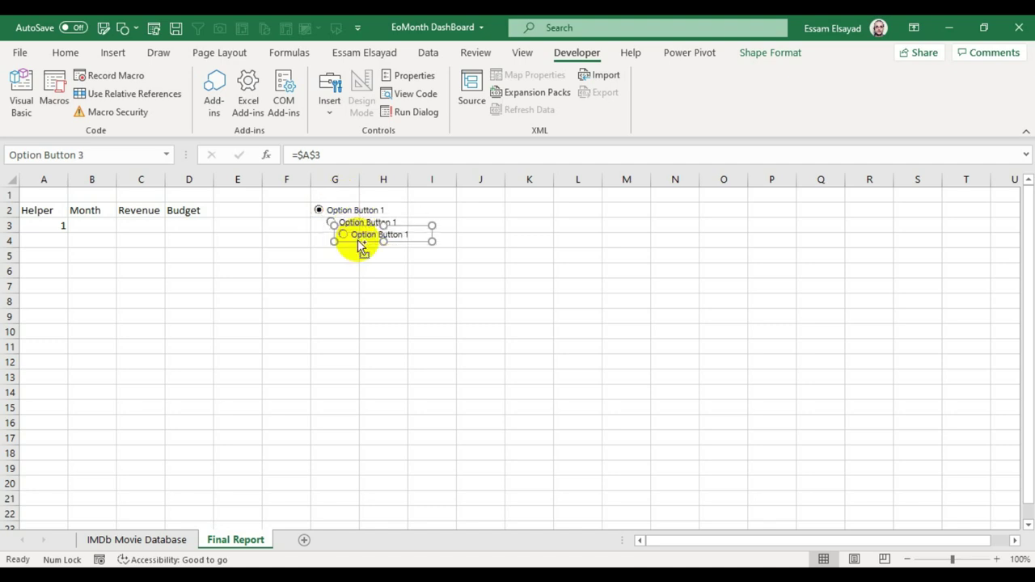
{"action": "key", "text": "ctrl+d"}
{"action": "key", "text": "ctrl+d"}
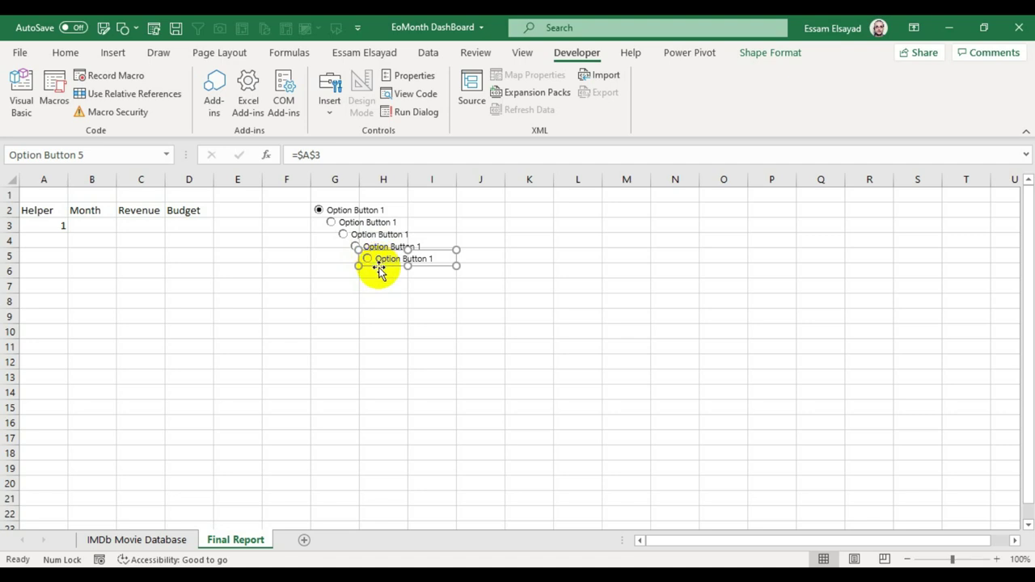
{"action": "mouse_move", "coordinate": [380, 271]}
{"action": "left_mouse_down"}
{"action": "mouse_move", "coordinate": [680, 230]}
{"action": "mouse_move", "coordinate": [894, 216]}
{"action": "left_mouse_up"}
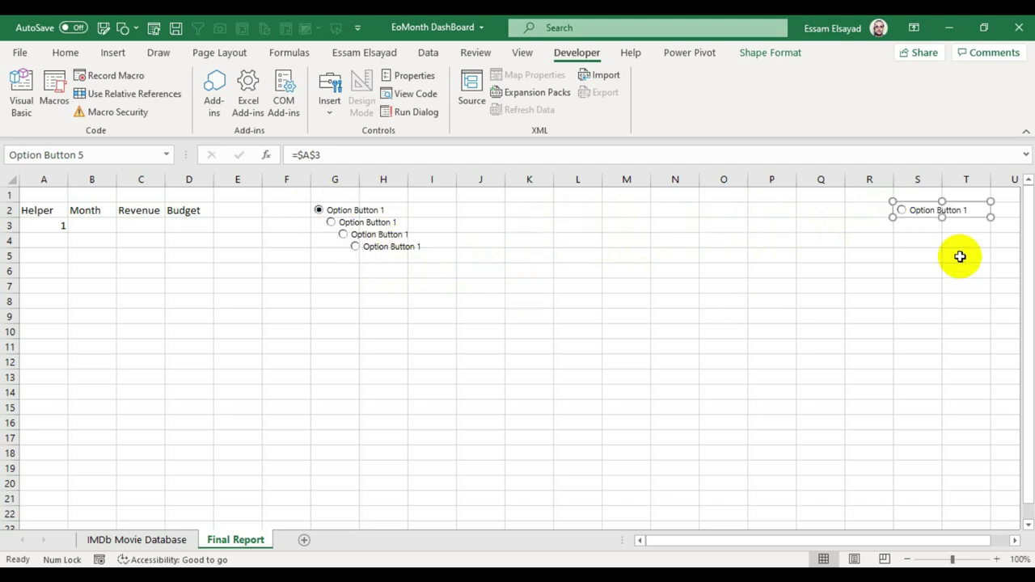
{"action": "key", "text": "ctrl+a"}
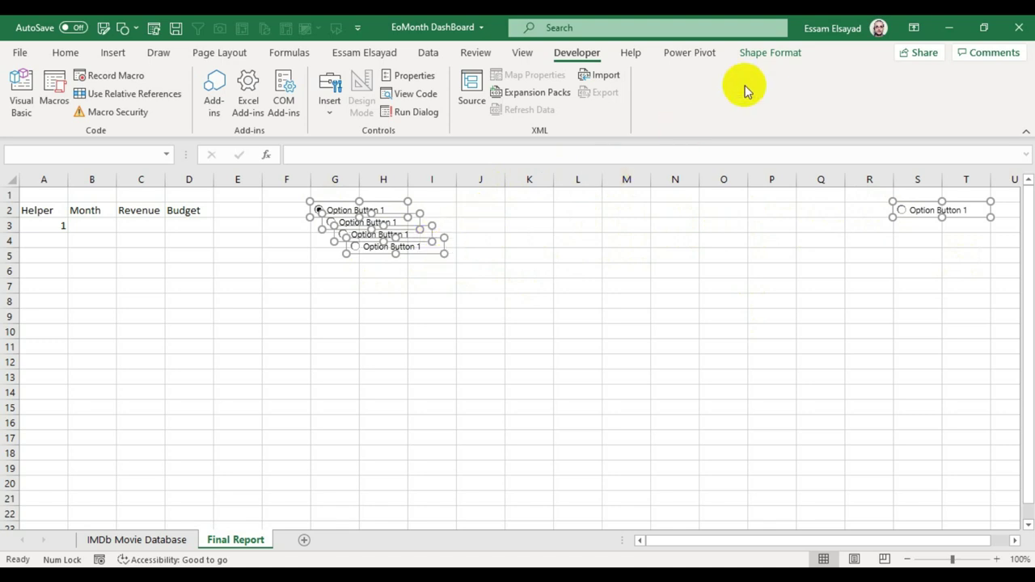
{"action": "left_click", "coordinate": [773, 53]}
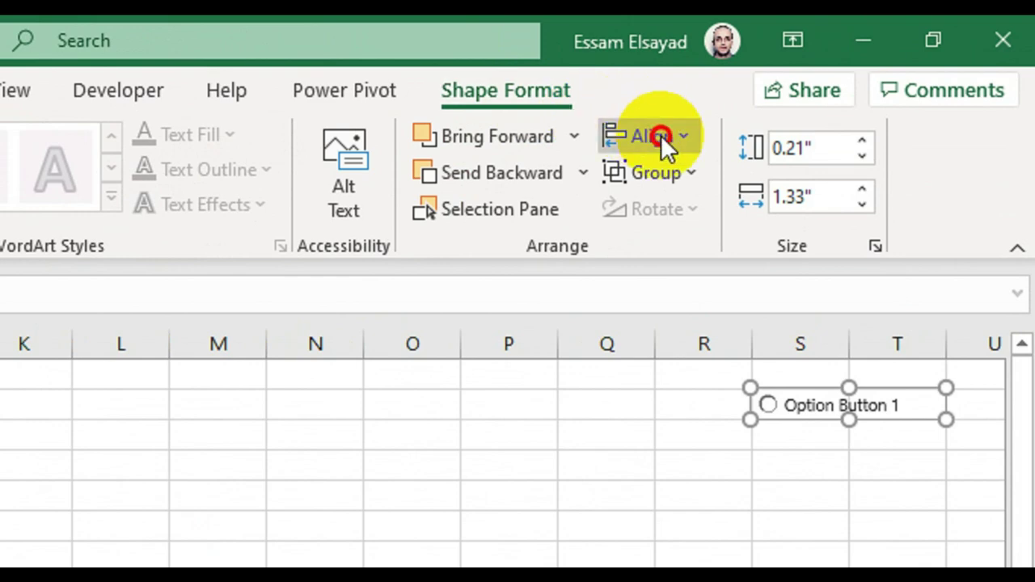
Align the five option buttons by their tops and distribute them horizontally along row 2
{"action": "left_click", "coordinate": [661, 135]}
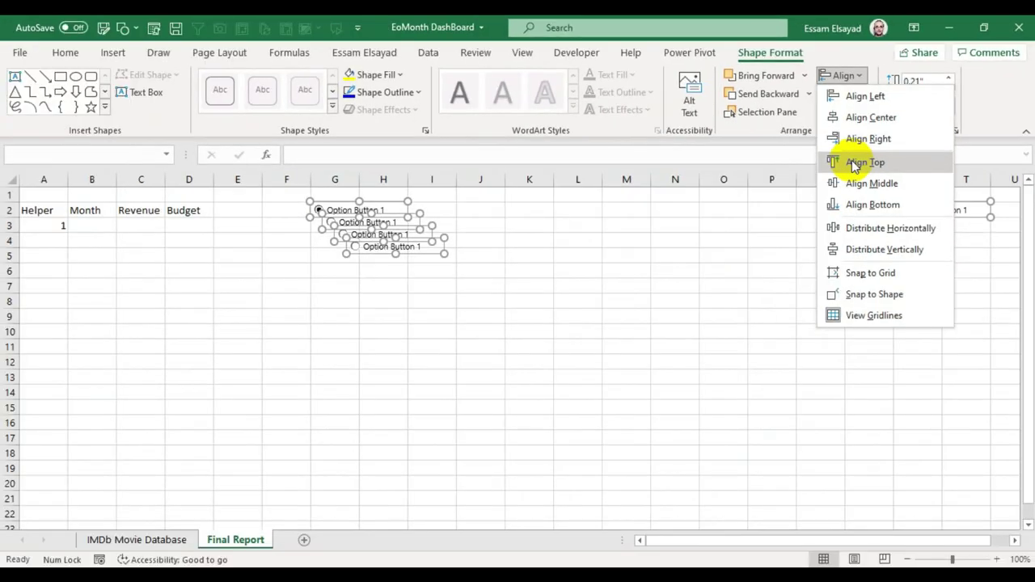
{"action": "left_click", "coordinate": [854, 163]}
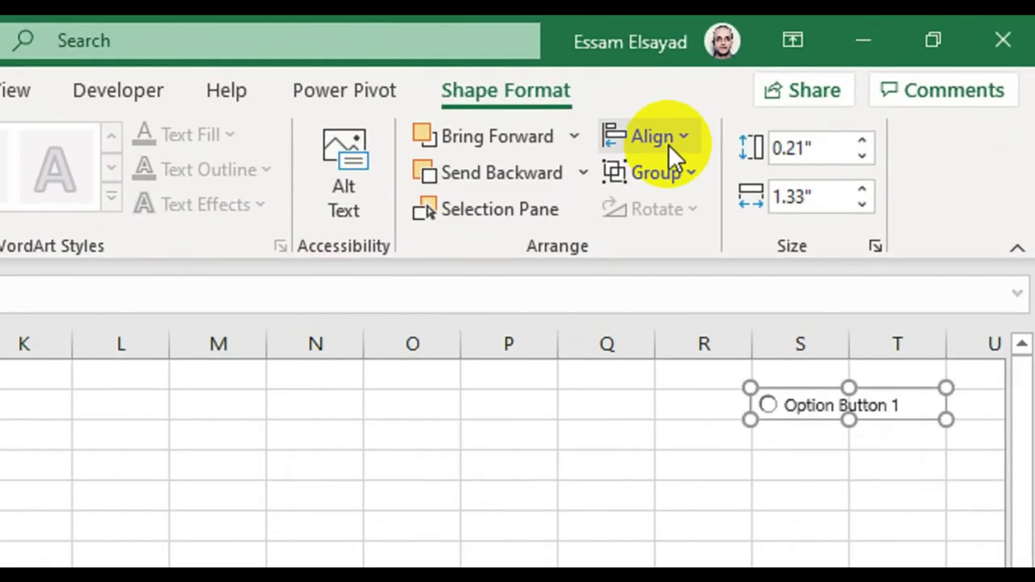
{"action": "left_click", "coordinate": [850, 77]}
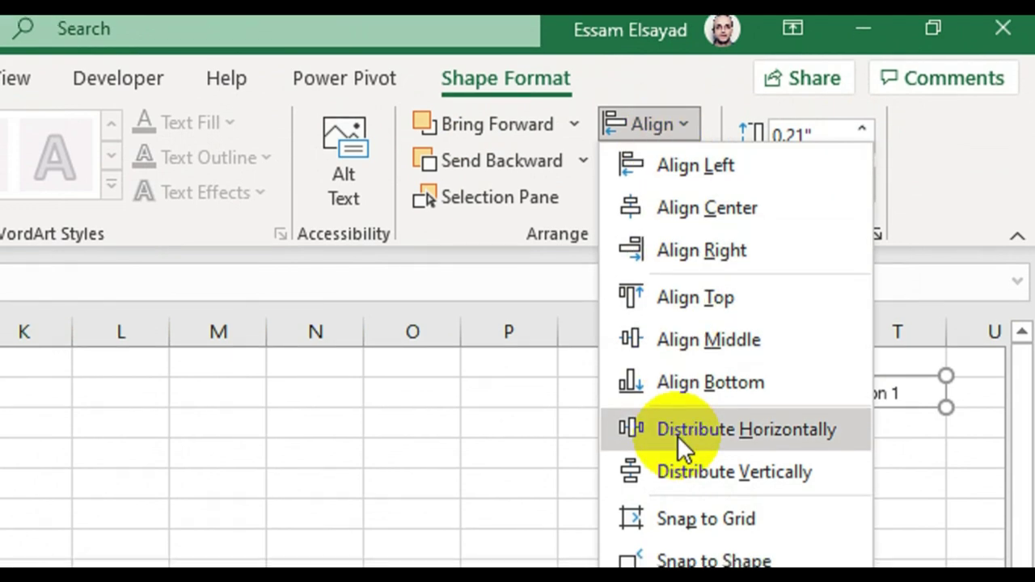
{"action": "left_click", "coordinate": [678, 430]}
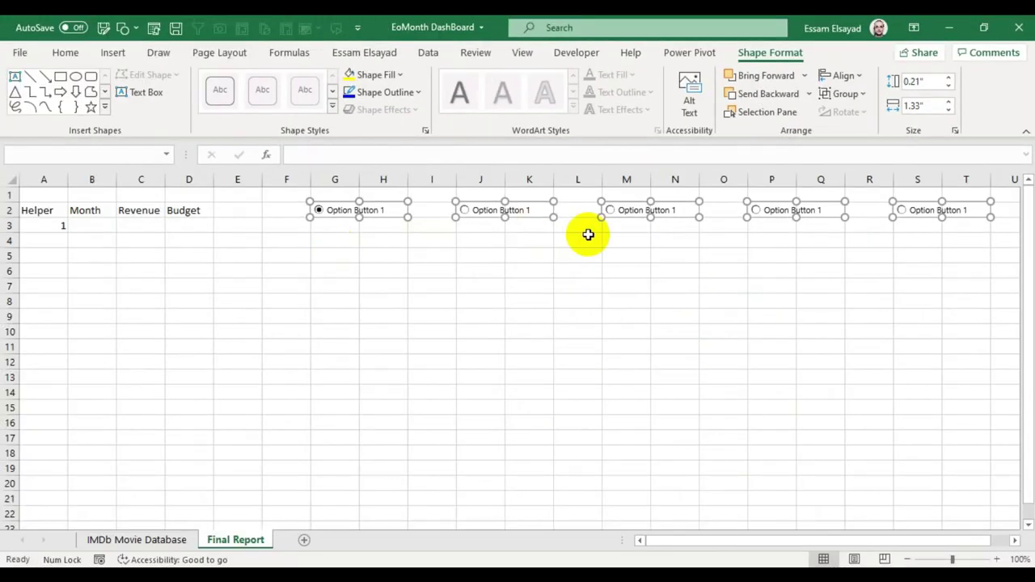
{"action": "left_click", "coordinate": [529, 255]}
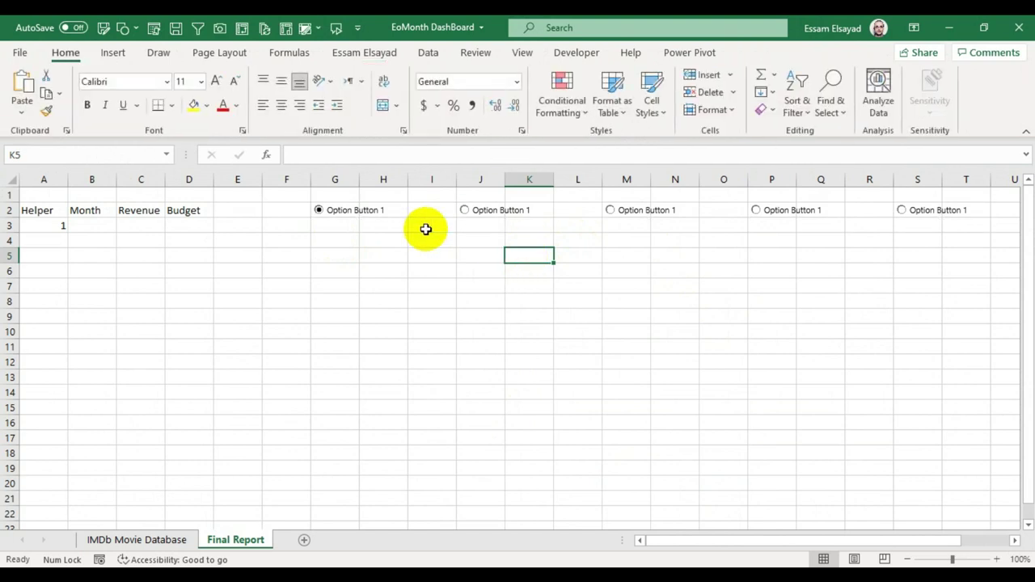
Select each option button in turn, checking that the Helper value in A3 changes
{"action": "left_click", "coordinate": [490, 212]}
{"action": "left_click", "coordinate": [51, 226]}
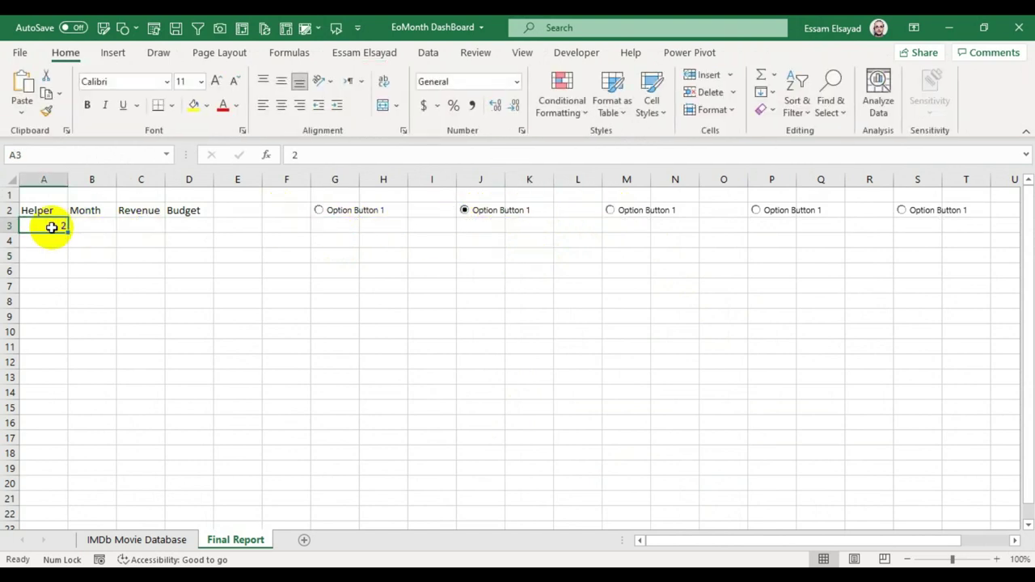
{"action": "left_click", "coordinate": [608, 213]}
{"action": "left_click", "coordinate": [797, 213]}
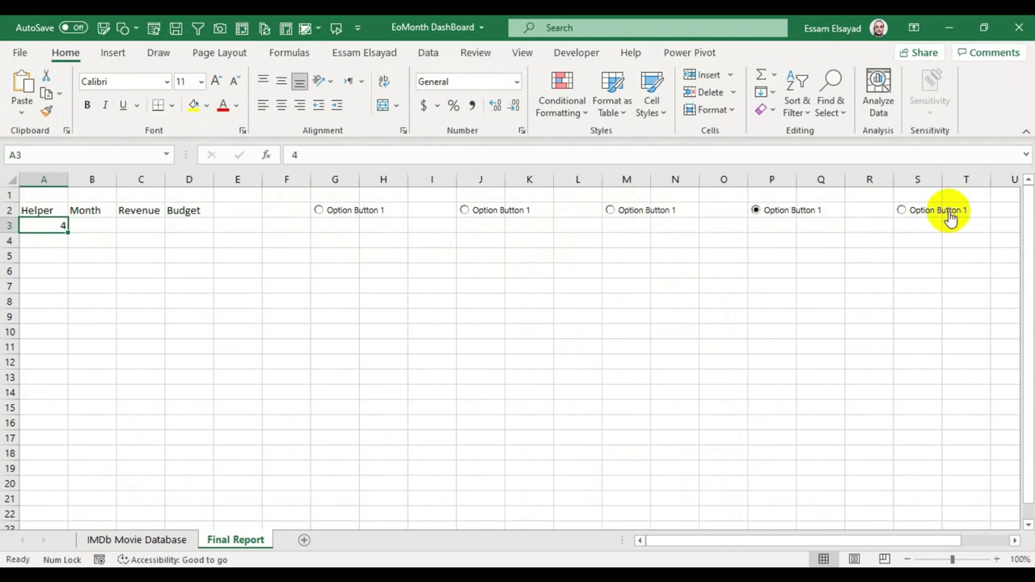
{"action": "left_click", "coordinate": [941, 212]}
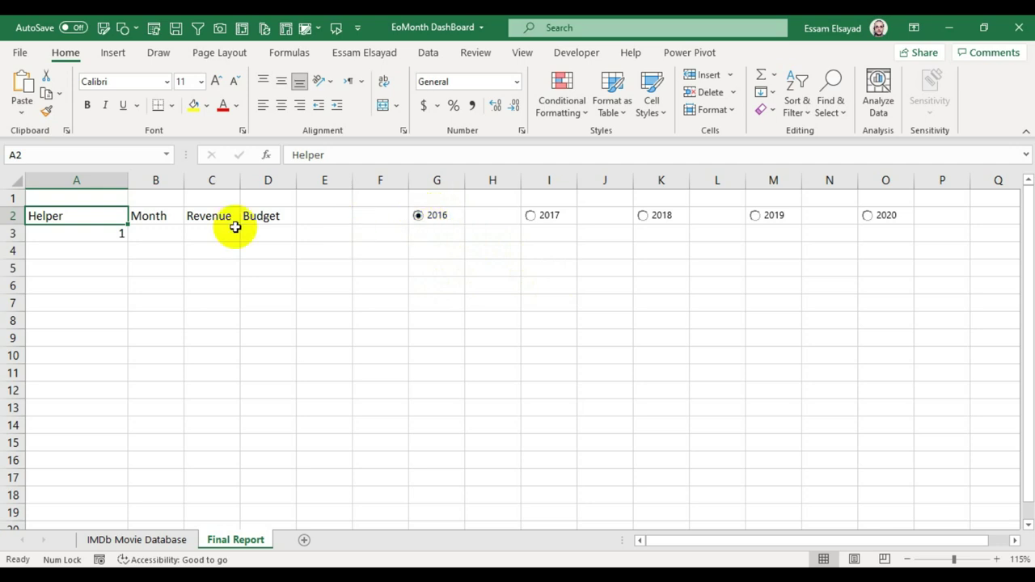
Check the Month cells in column B, then choose 2017 so A3 reads 2
{"action": "left_click_drag", "start_coordinate": [156, 234], "coordinate": [155, 354]}
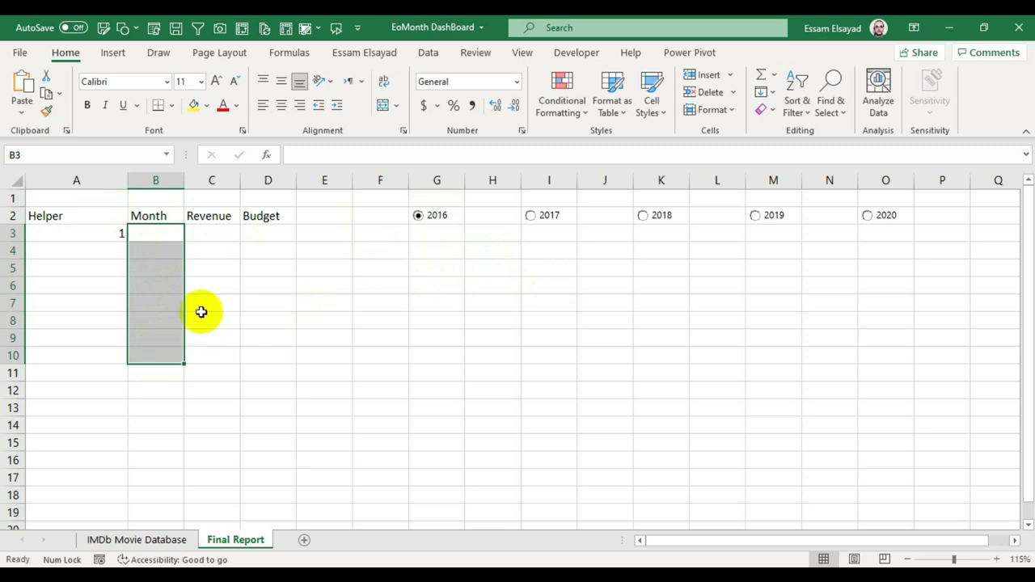
{"action": "left_click", "coordinate": [154, 233]}
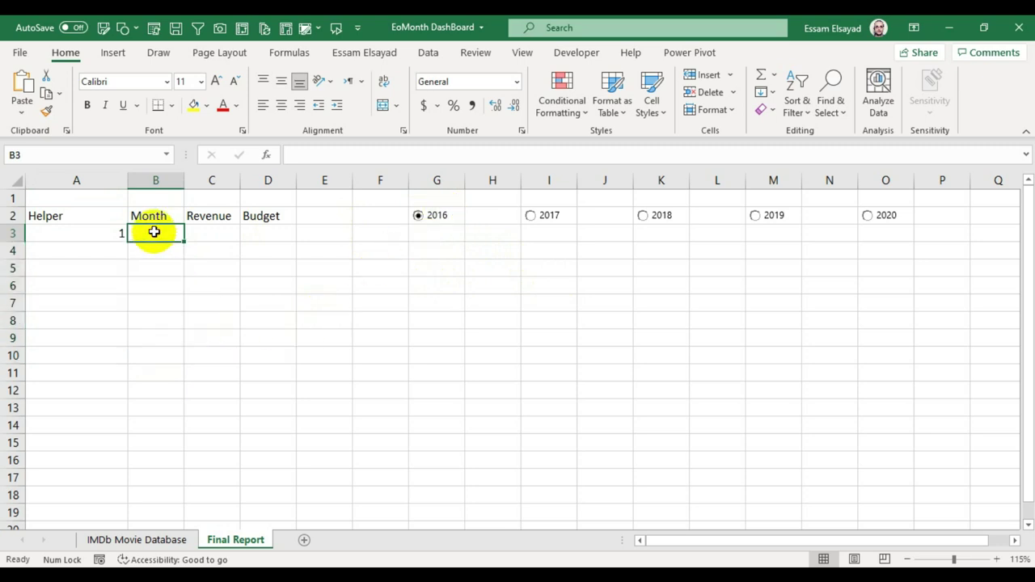
{"action": "left_click", "coordinate": [148, 253]}
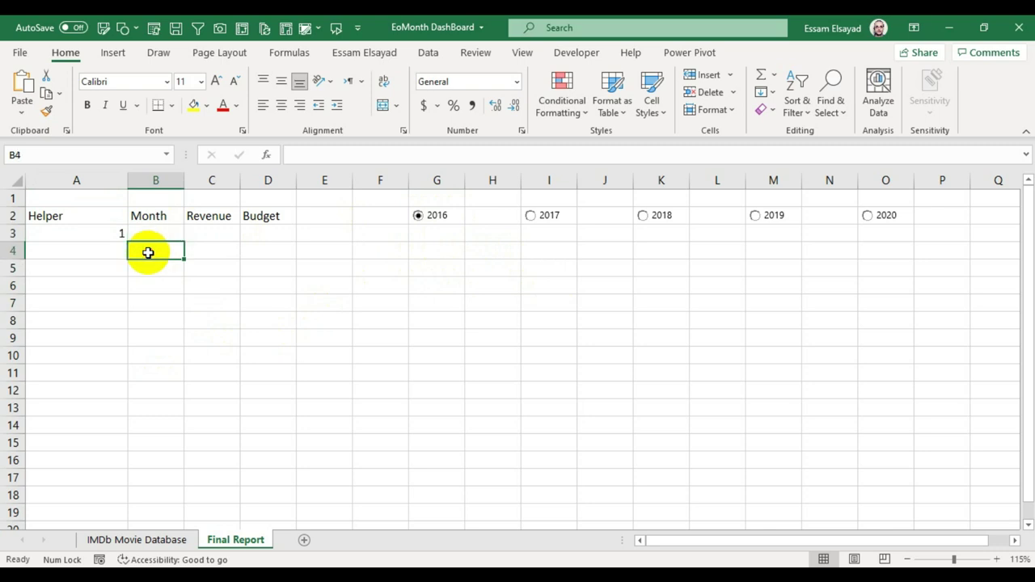
{"action": "left_click", "coordinate": [150, 269]}
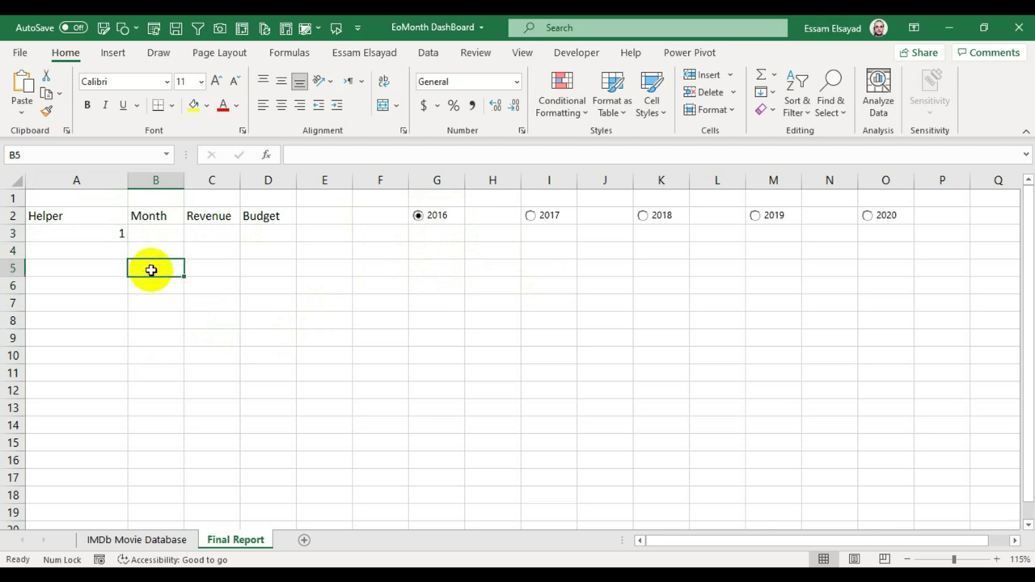
{"action": "left_click", "coordinate": [552, 216]}
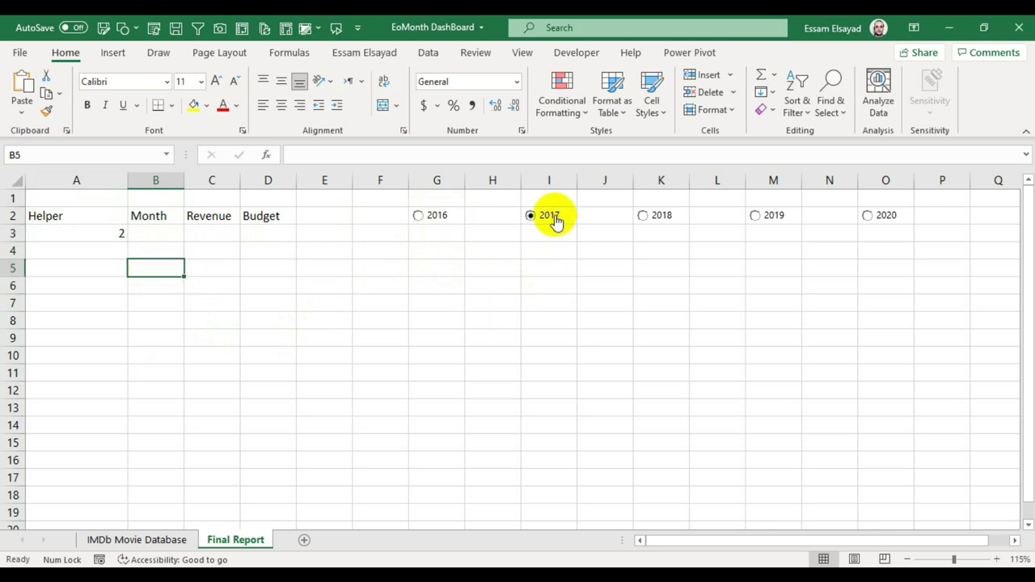
Center the contents of column A, including the Helper header and value
{"action": "left_click", "coordinate": [159, 235]}
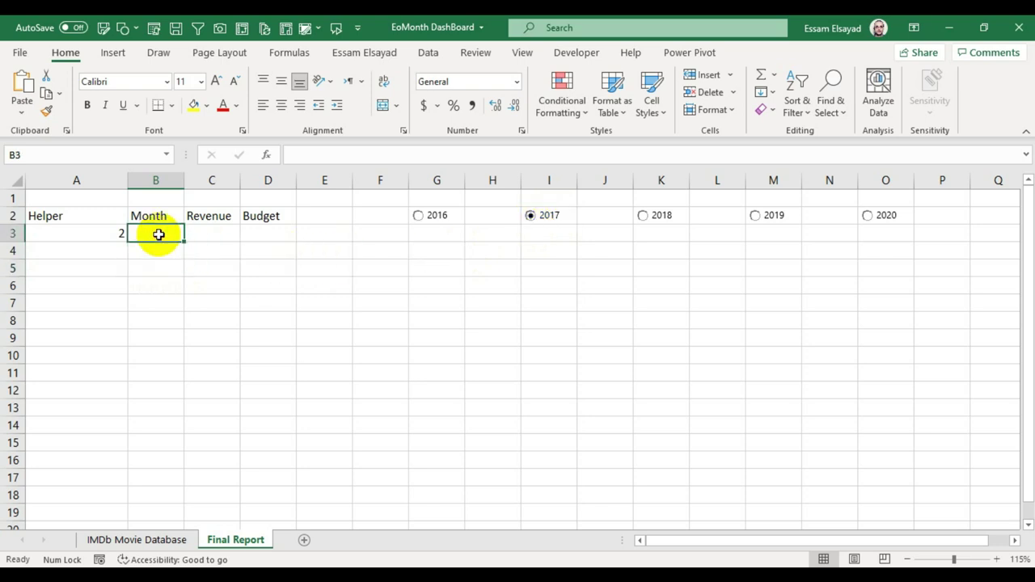
{"action": "left_click", "coordinate": [163, 251]}
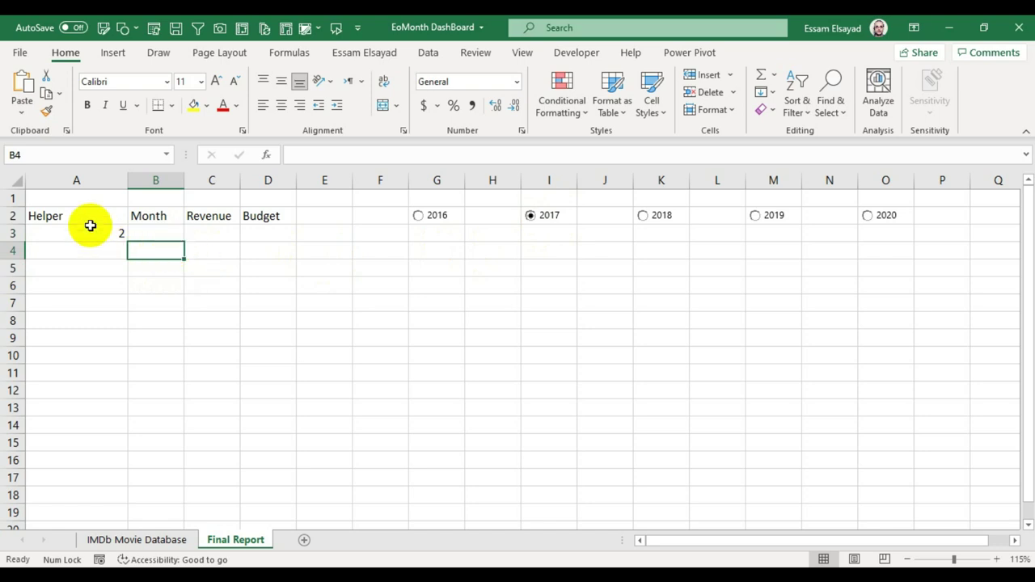
{"action": "left_click", "coordinate": [76, 181]}
{"action": "left_click", "coordinate": [282, 105]}
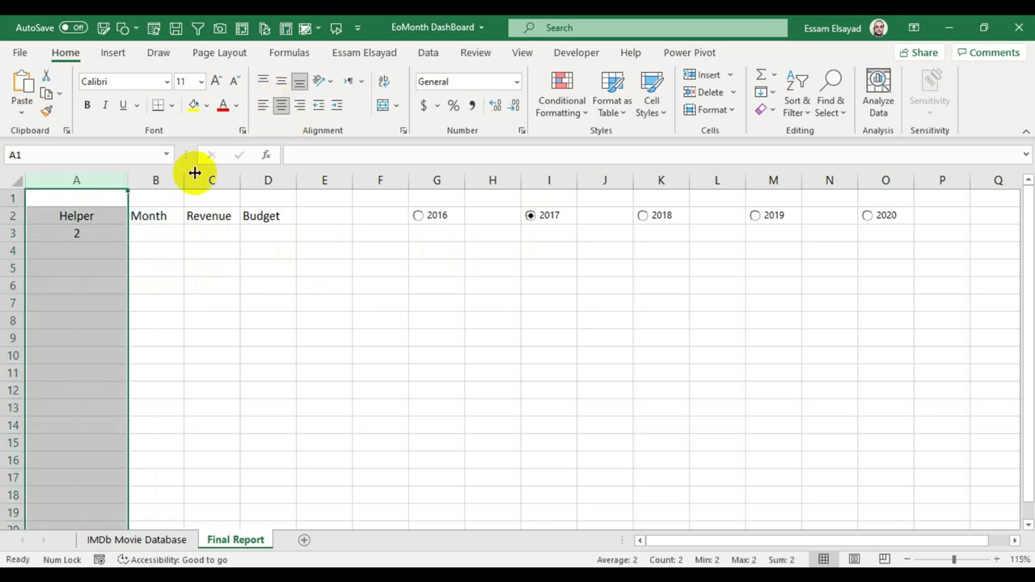
{"action": "left_click", "coordinate": [60, 270]}
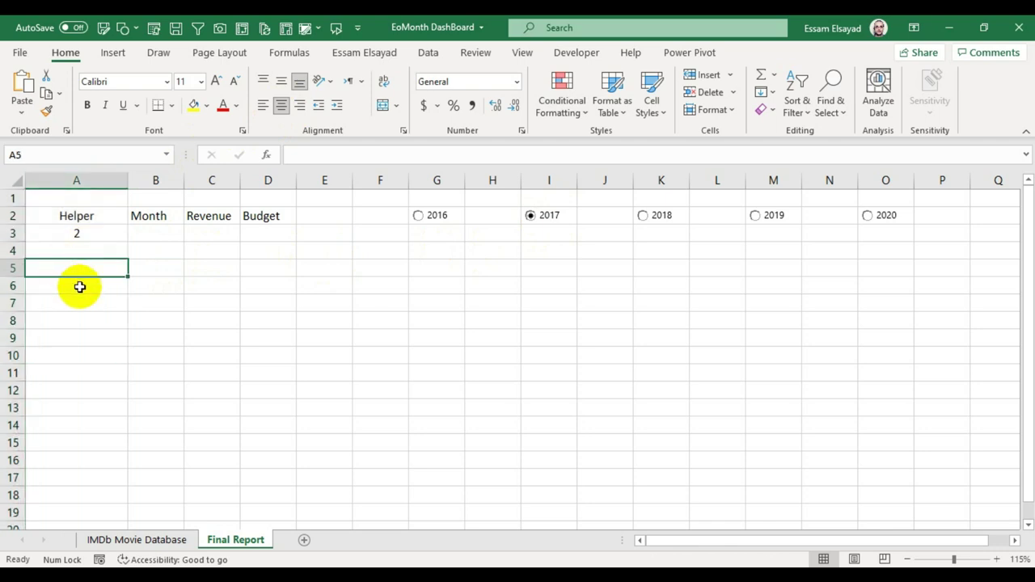
Enter 1/1/2016 in A5 and fill it down to A9 as a yearly series
{"action": "type", "text": "1/1"}
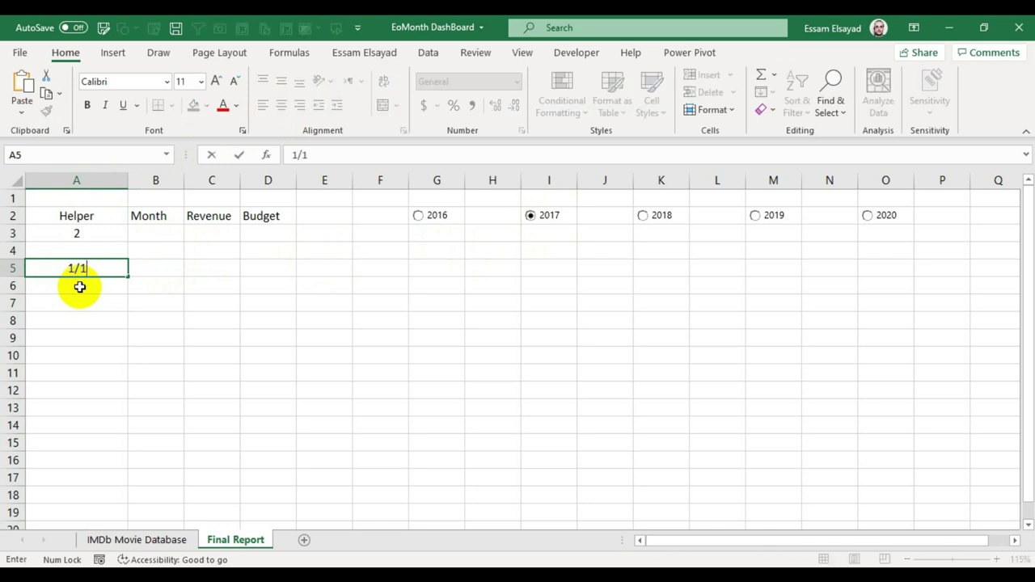
{"action": "type", "text": "/2016"}
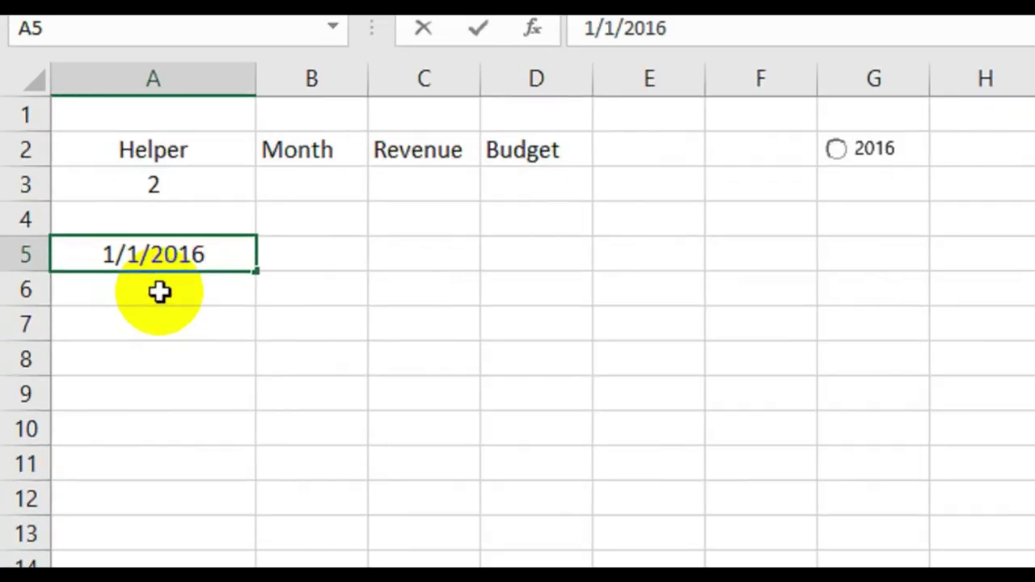
{"action": "key", "text": "Return"}
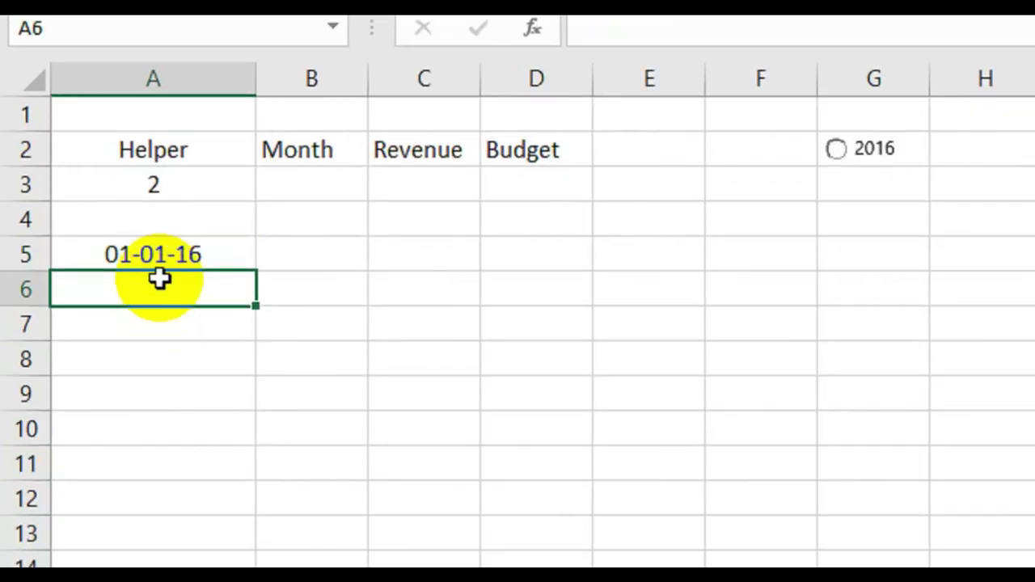
{"action": "left_click", "coordinate": [178, 253]}
{"action": "left_click_drag", "start_coordinate": [254, 276], "coordinate": [250, 333]}
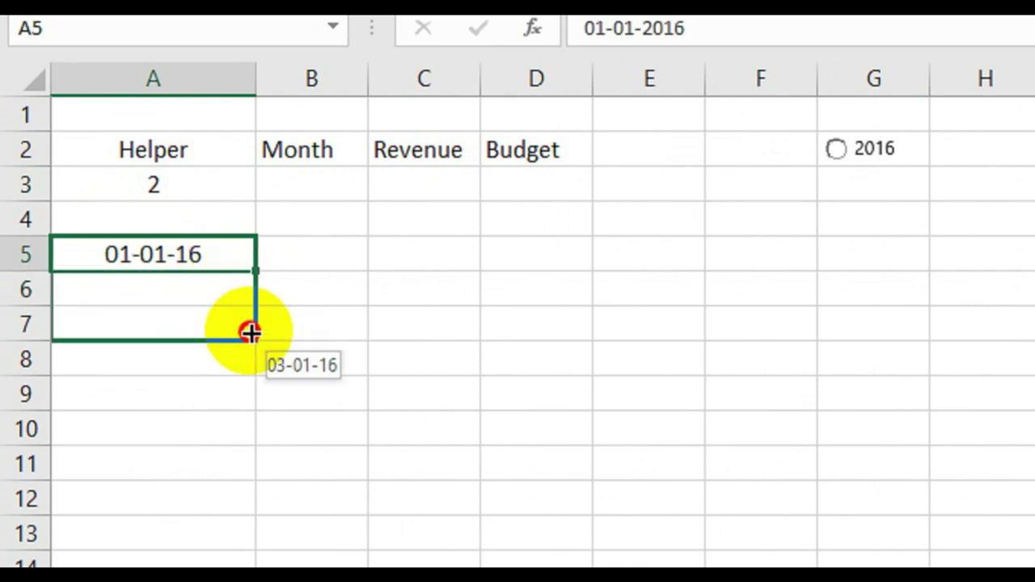
{"action": "left_click_drag", "start_coordinate": [250, 332], "coordinate": [244, 400]}
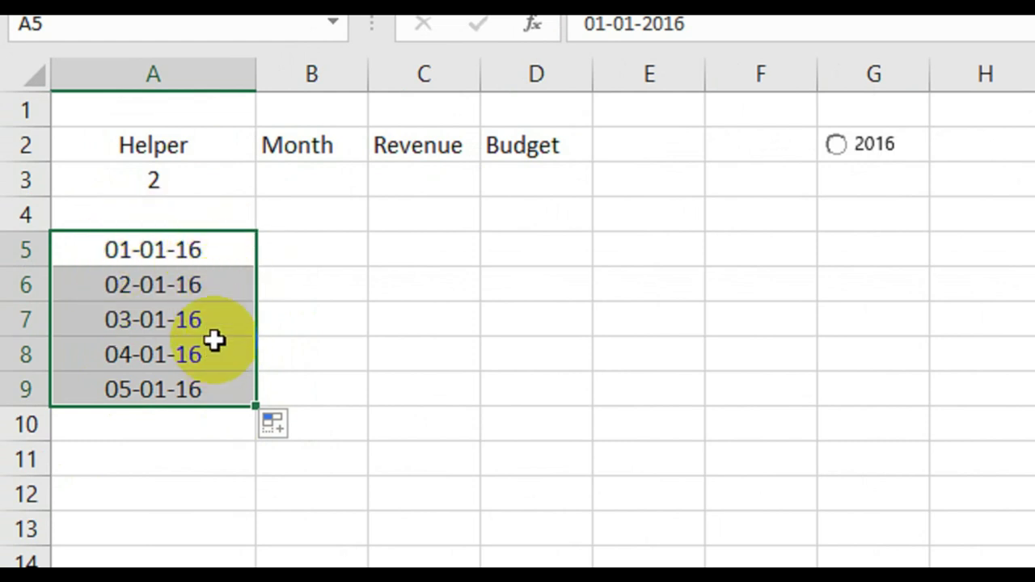
{"action": "left_click", "coordinate": [298, 424]}
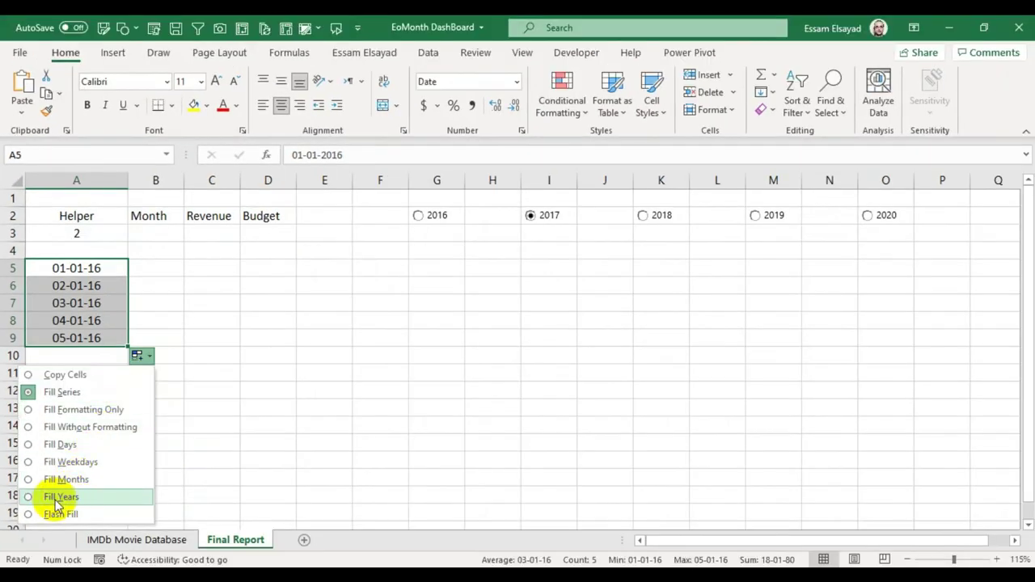
{"action": "left_click", "coordinate": [57, 498]}
{"action": "left_click", "coordinate": [87, 269]}
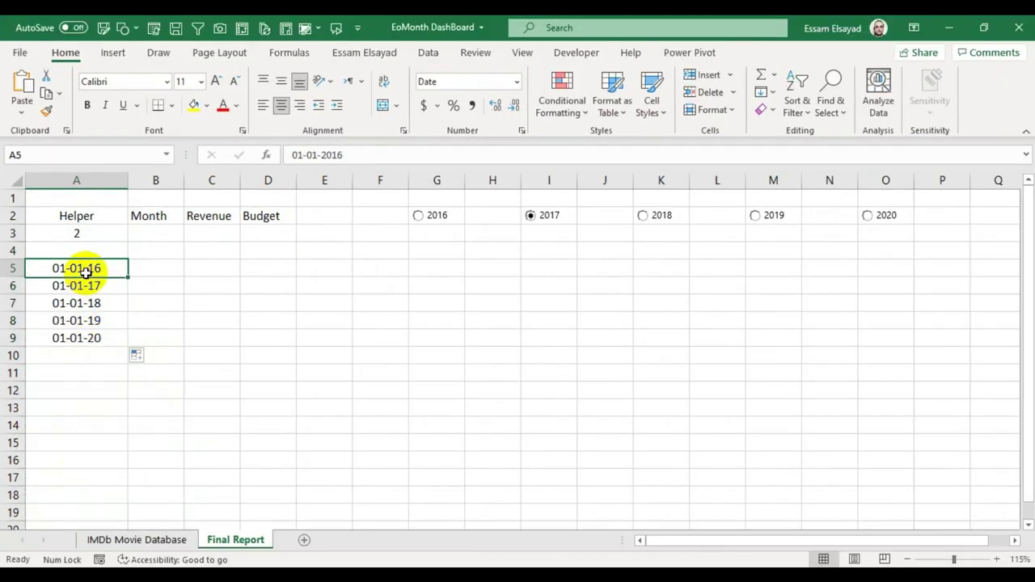
{"action": "left_click", "coordinate": [86, 289]}
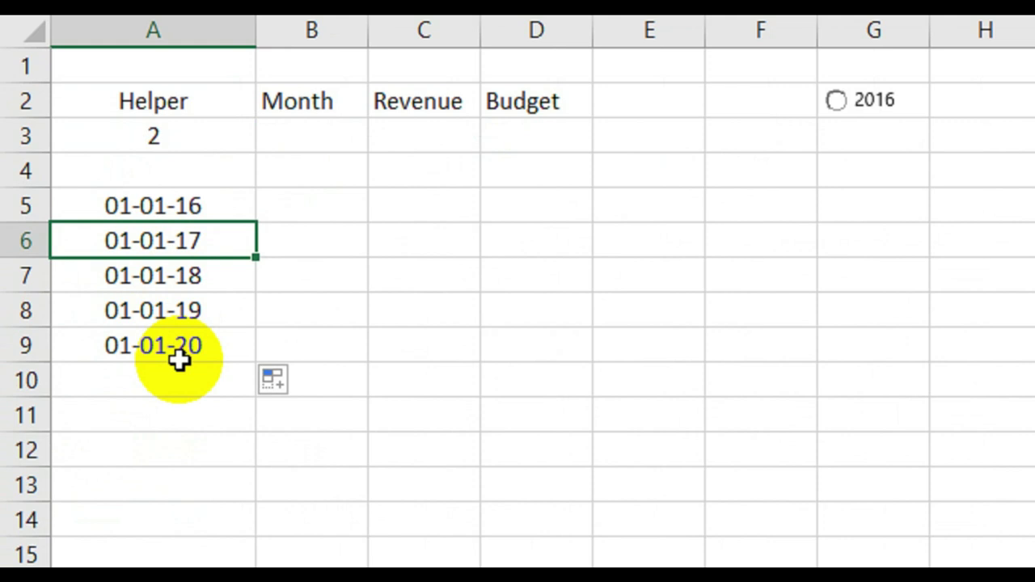
{"action": "left_click", "coordinate": [331, 141]}
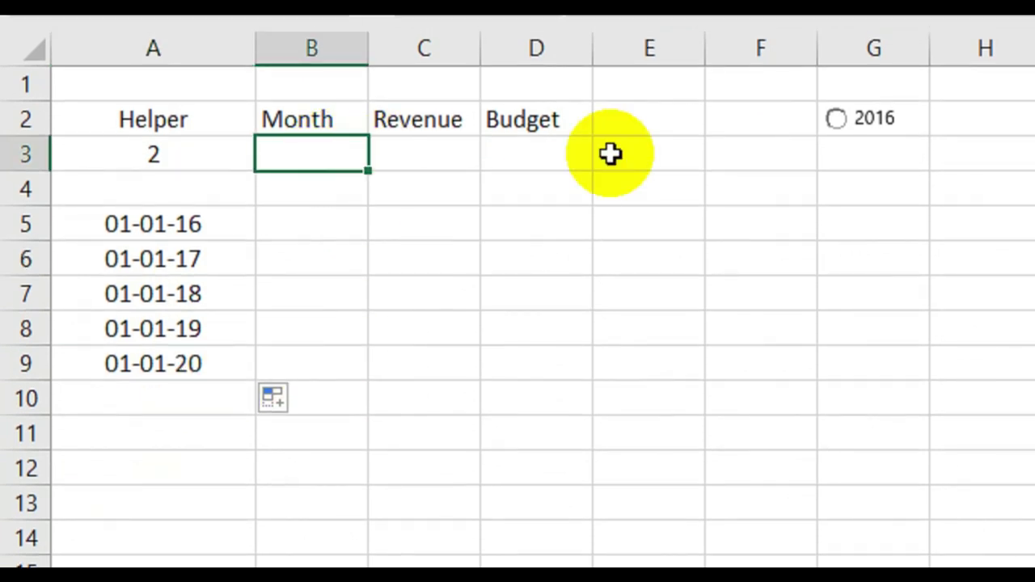
{"action": "left_click", "coordinate": [838, 120]}
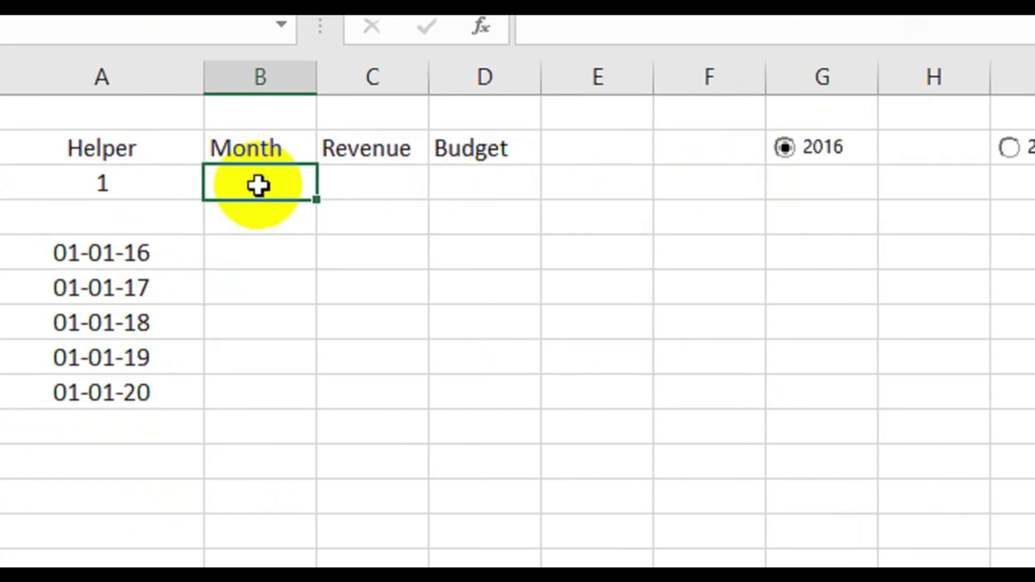
{"action": "left_click", "coordinate": [1010, 148]}
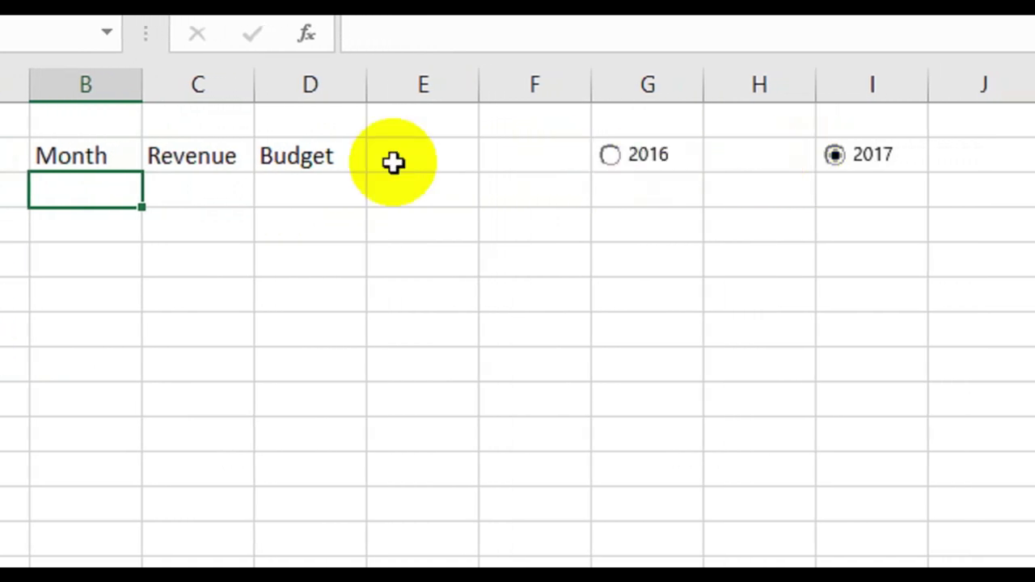
{"action": "left_click_drag", "start_coordinate": [154, 258], "coordinate": [149, 380]}
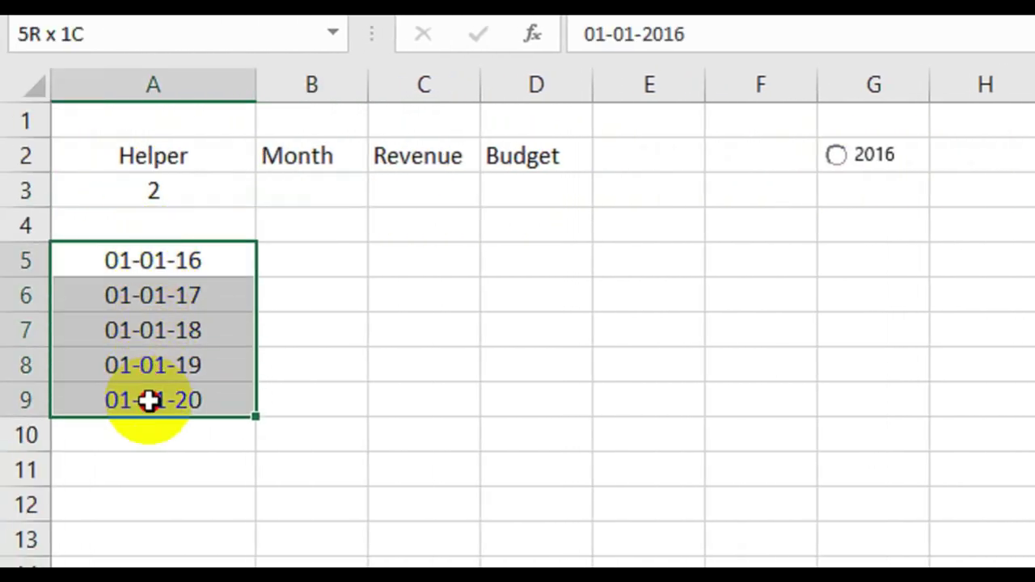
{"action": "left_click_drag", "start_coordinate": [148, 389], "coordinate": [149, 399]}
{"action": "left_click", "coordinate": [340, 197]}
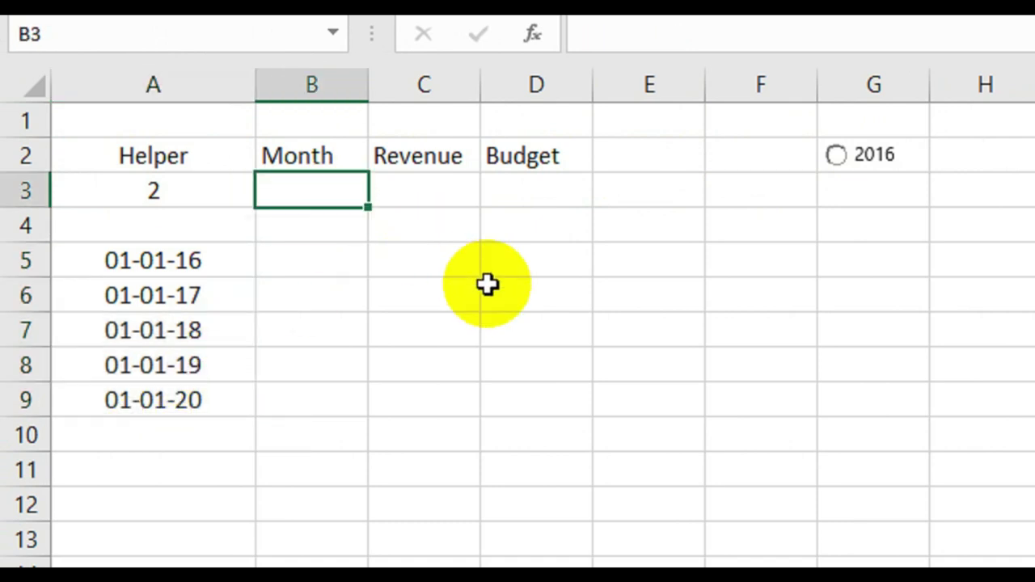
Start a CHOOSE formula in B3 using A3 as the index, with A5 and A6 as choices
{"action": "type", "text": "=cho"}
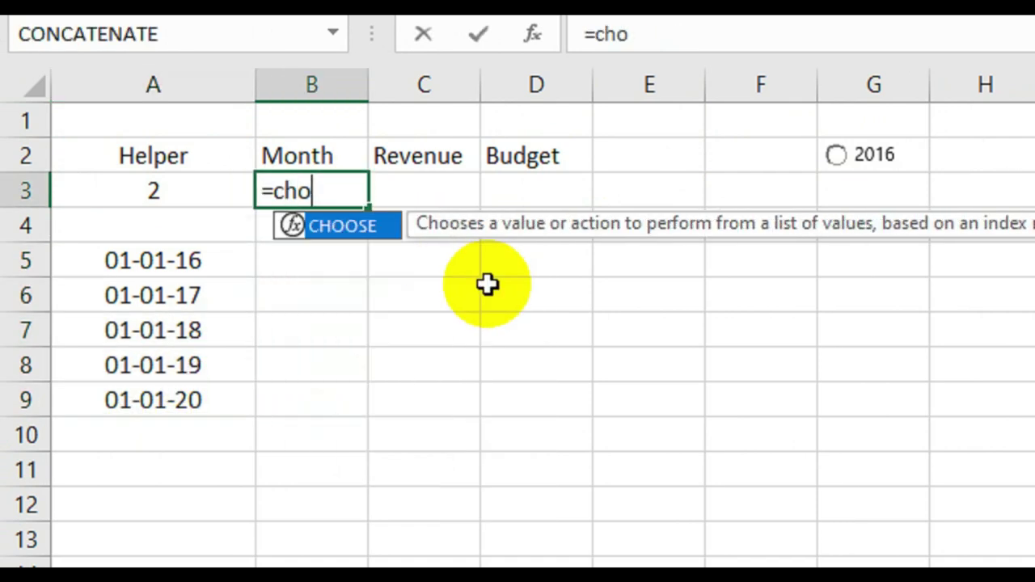
{"action": "key", "text": "Tab"}
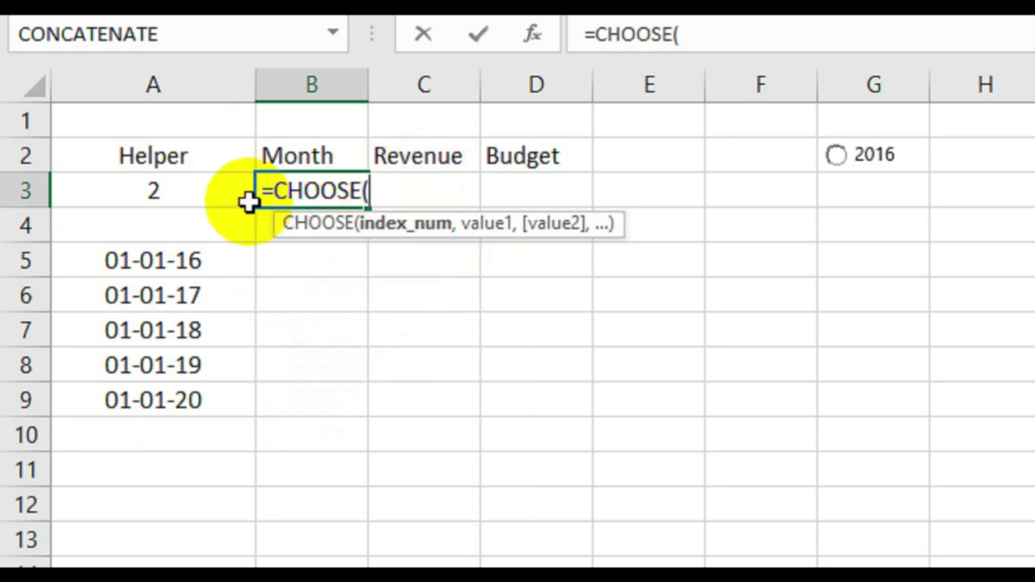
{"action": "left_click", "coordinate": [157, 190]}
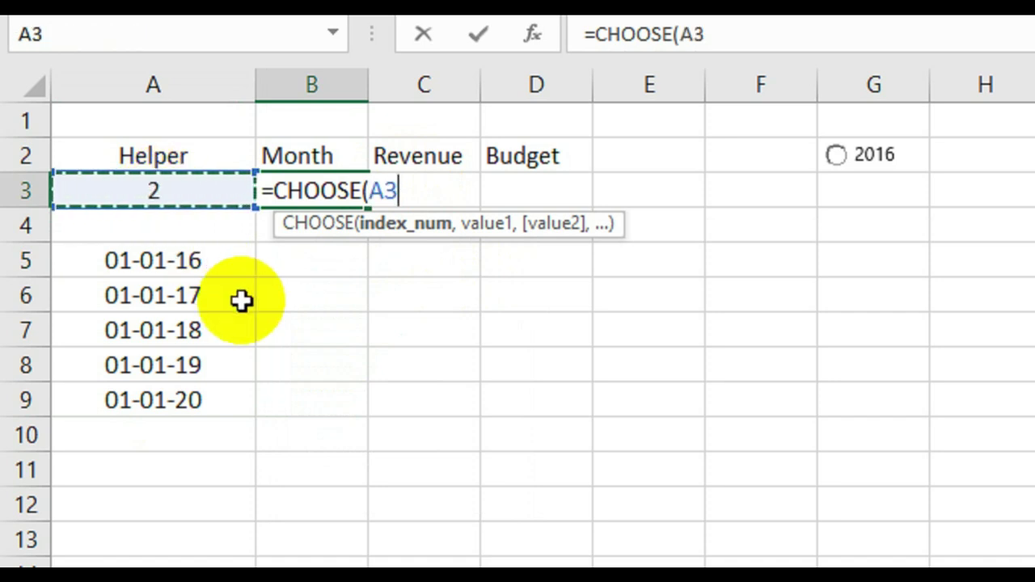
{"action": "type", "text": ","}
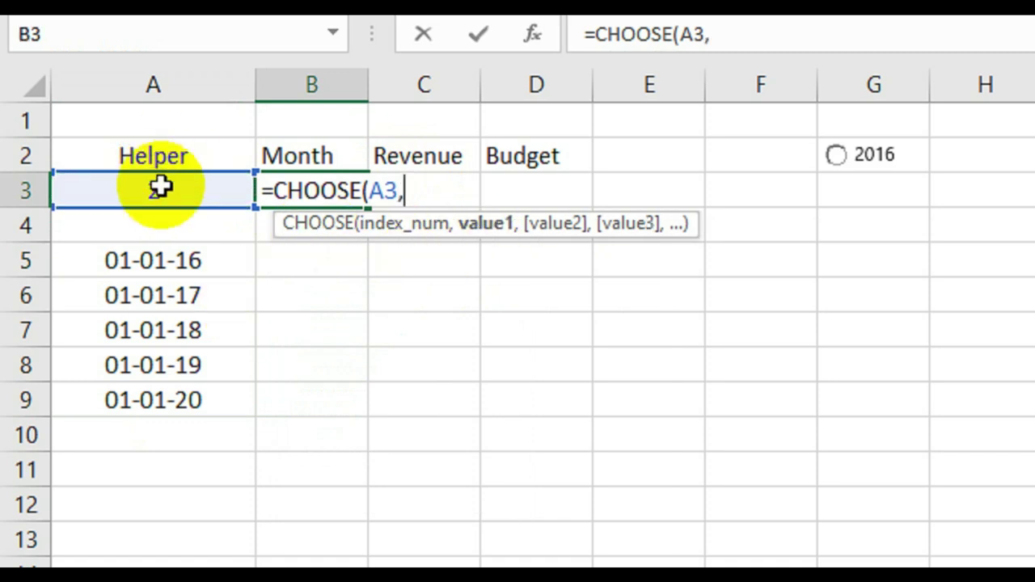
{"action": "left_click", "coordinate": [202, 262]}
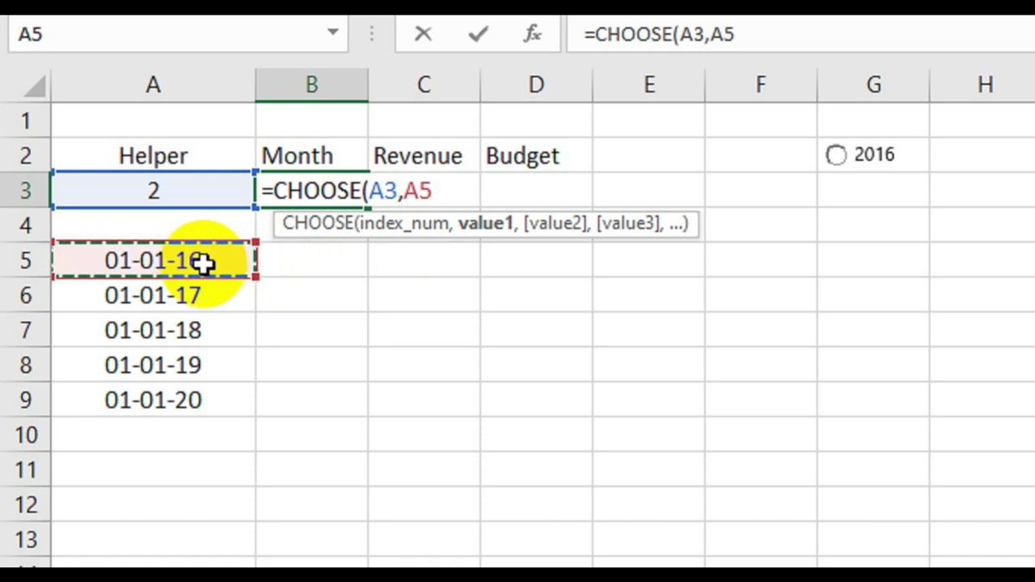
{"action": "type", "text": ","}
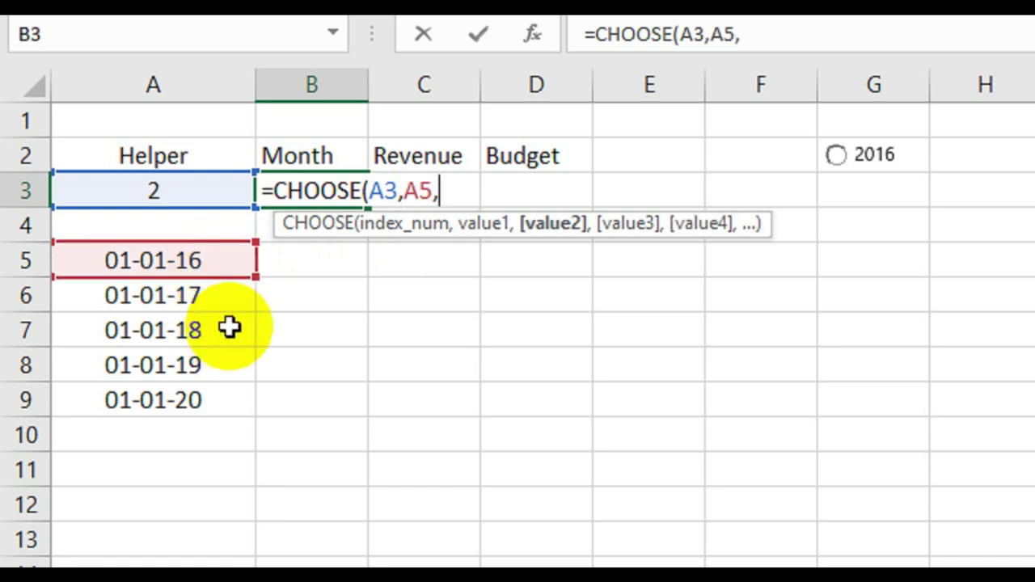
{"action": "left_click", "coordinate": [153, 295]}
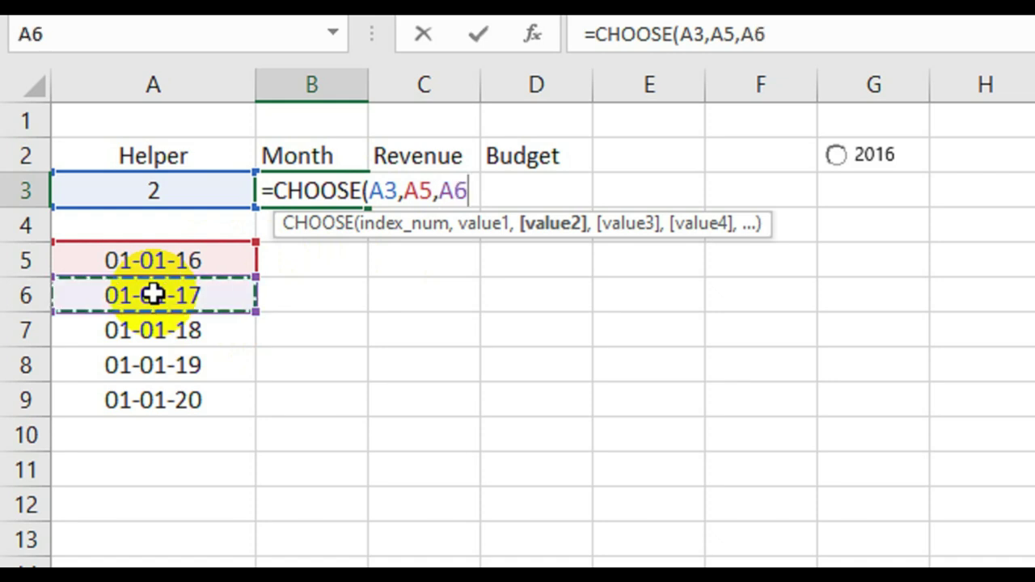
{"action": "type", "text": ","}
Complete =CHOOSE(A3,A5,A6,A7,A8,A9) in B3, then select B3:B15
{"action": "left_click", "coordinate": [153, 328]}
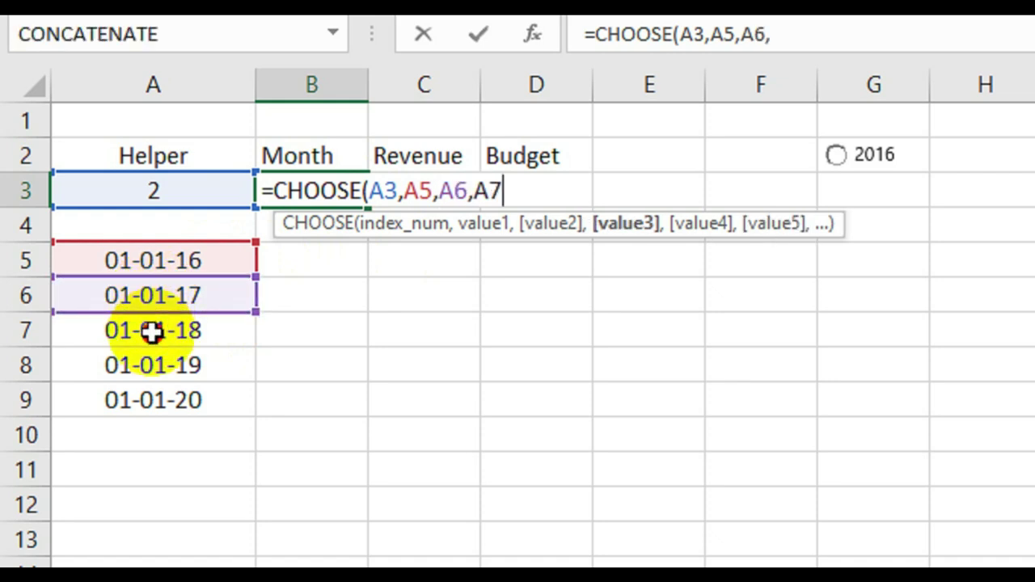
{"action": "type", "text": ","}
{"action": "left_click", "coordinate": [143, 365]}
{"action": "type", "text": ","}
{"action": "left_click", "coordinate": [134, 402]}
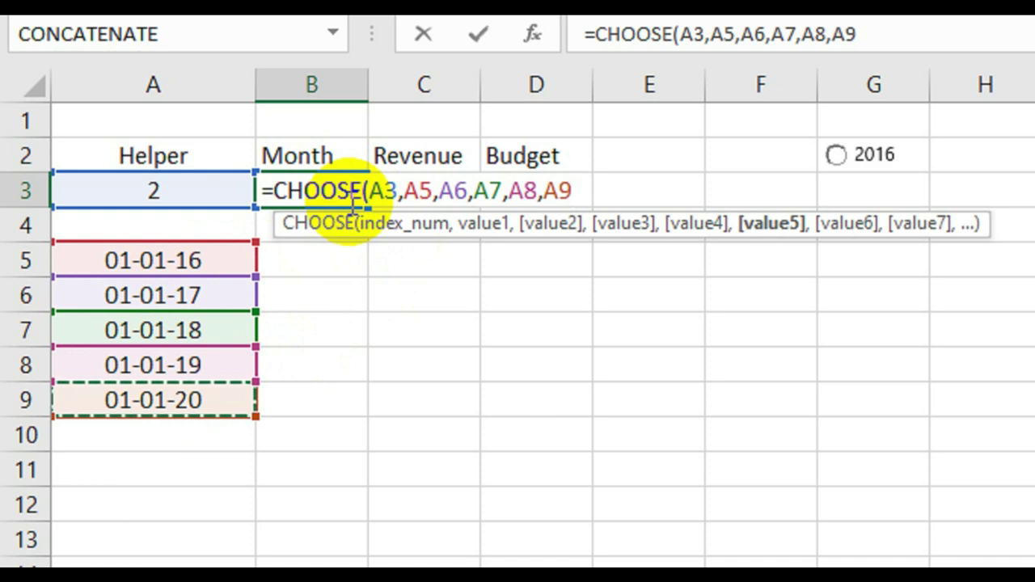
{"action": "type", "text": ")"}
{"action": "key", "text": "Return"}
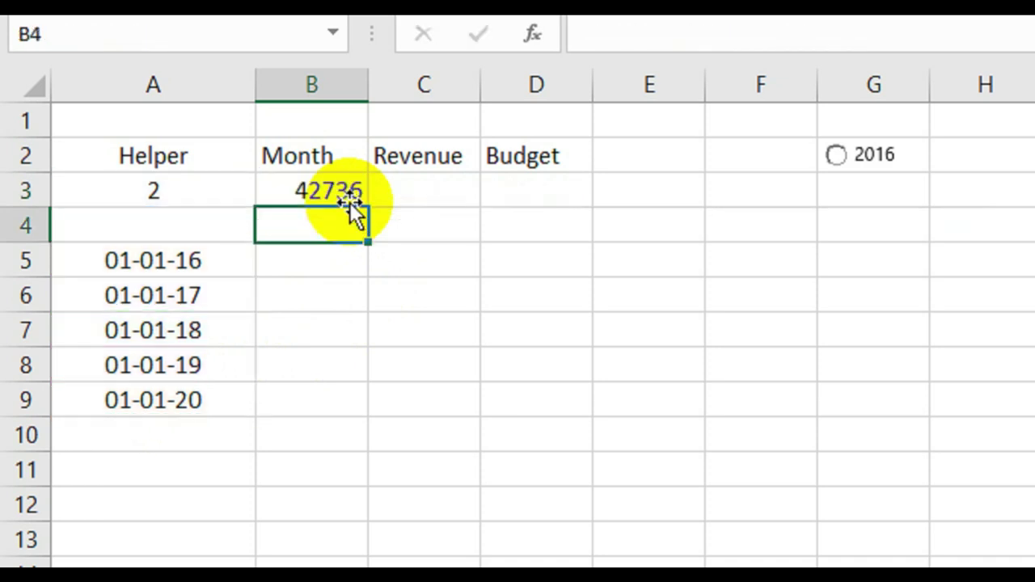
{"action": "left_click", "coordinate": [348, 192]}
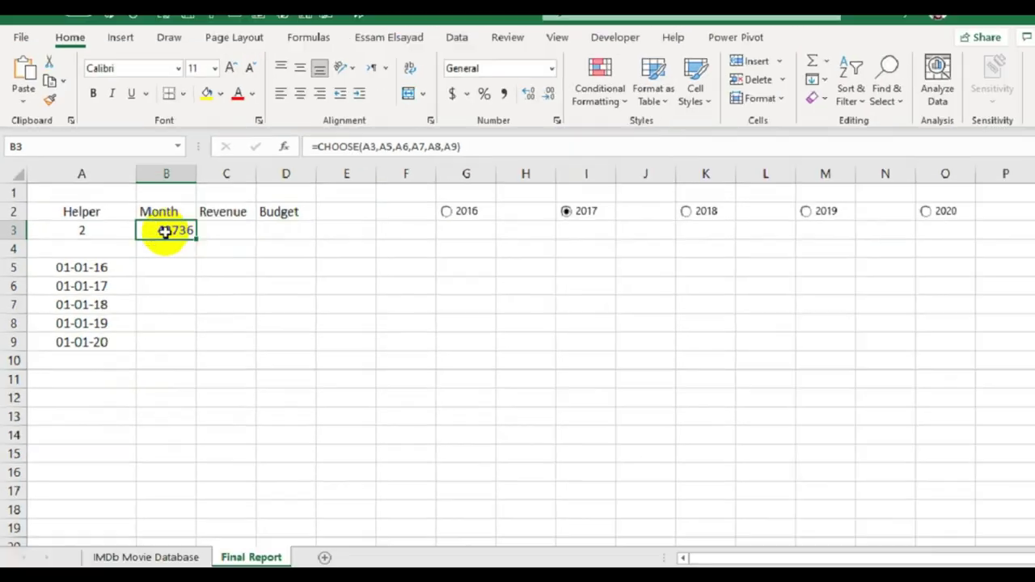
{"action": "left_click_drag", "start_coordinate": [172, 233], "coordinate": [163, 449]}
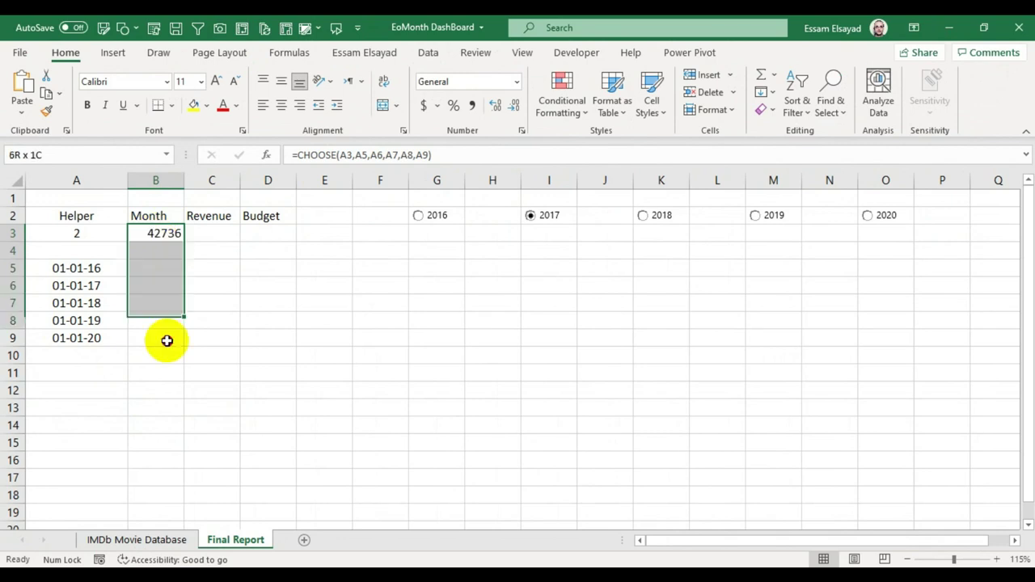
Apply the custom number format dd-mmm-yy to the Month cells B3:B15
{"action": "right_click", "coordinate": [173, 425]}
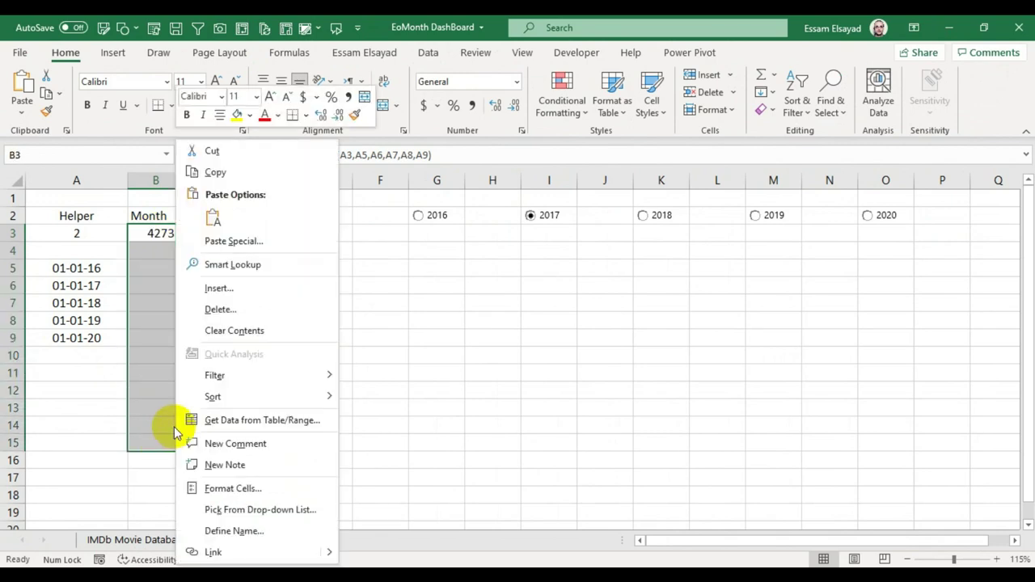
{"action": "left_click", "coordinate": [215, 489]}
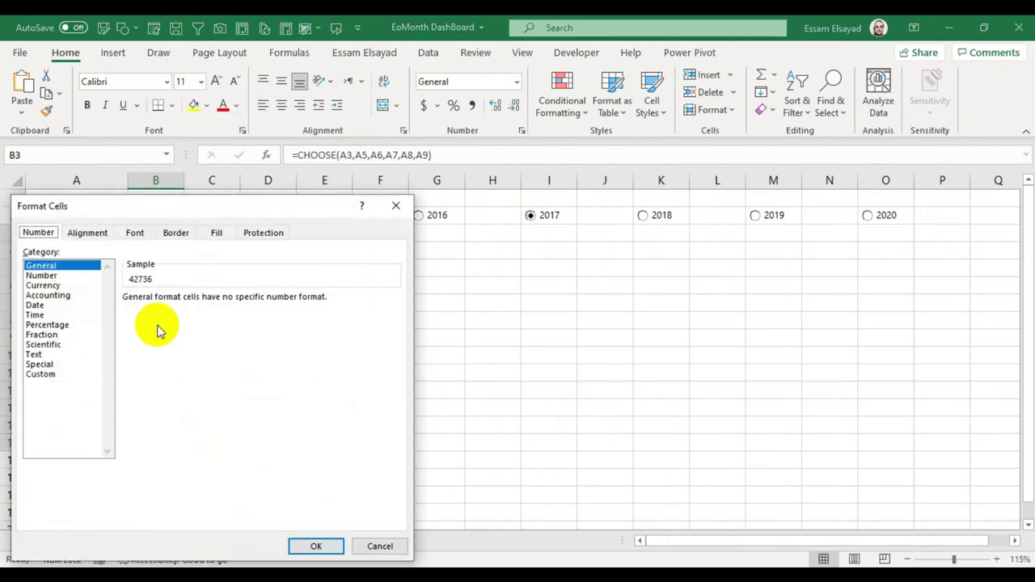
{"action": "left_click", "coordinate": [36, 306]}
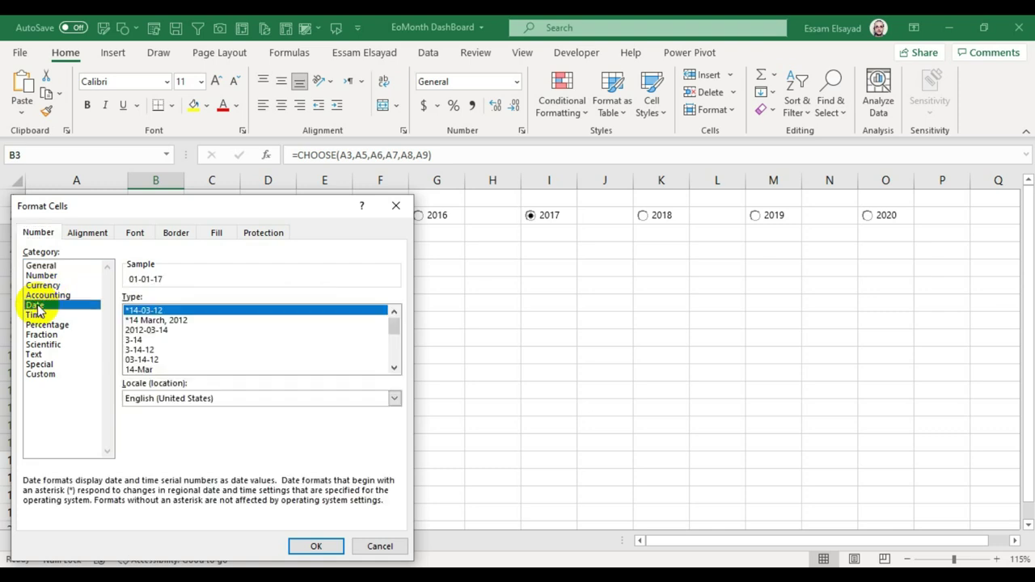
{"action": "left_click", "coordinate": [40, 375]}
{"action": "left_click", "coordinate": [149, 311]}
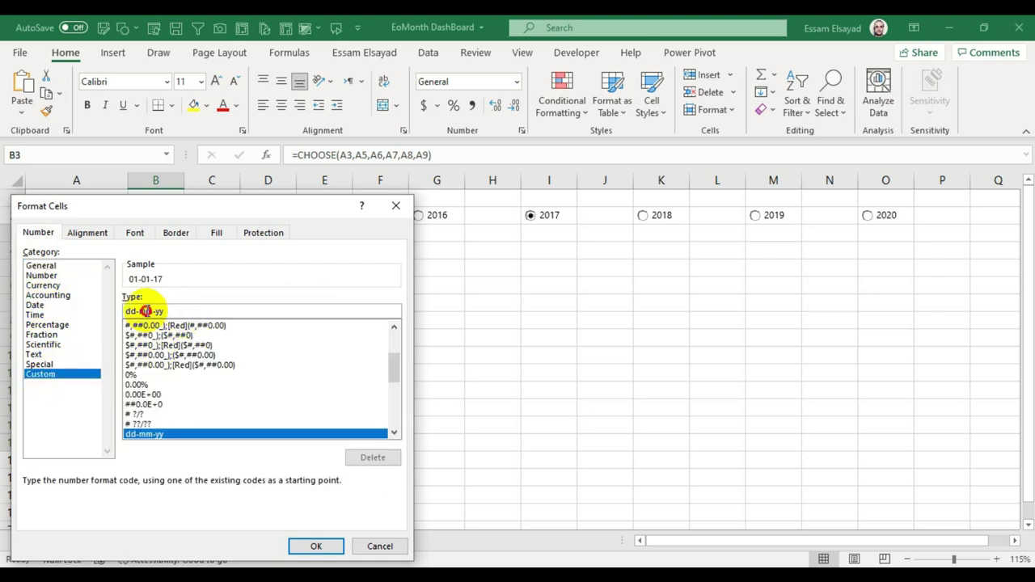
{"action": "type", "text": "m"}
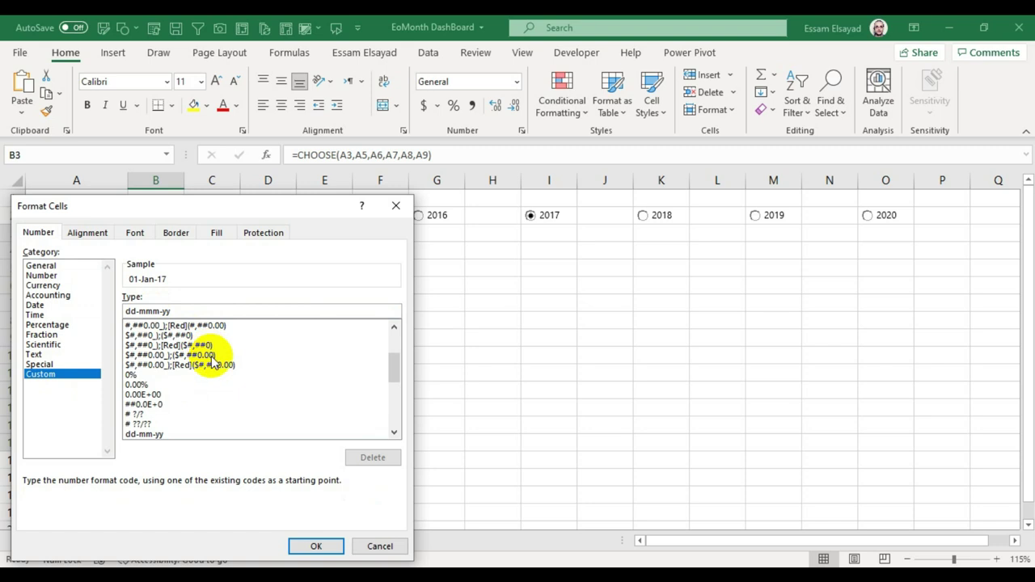
{"action": "left_click", "coordinate": [314, 546]}
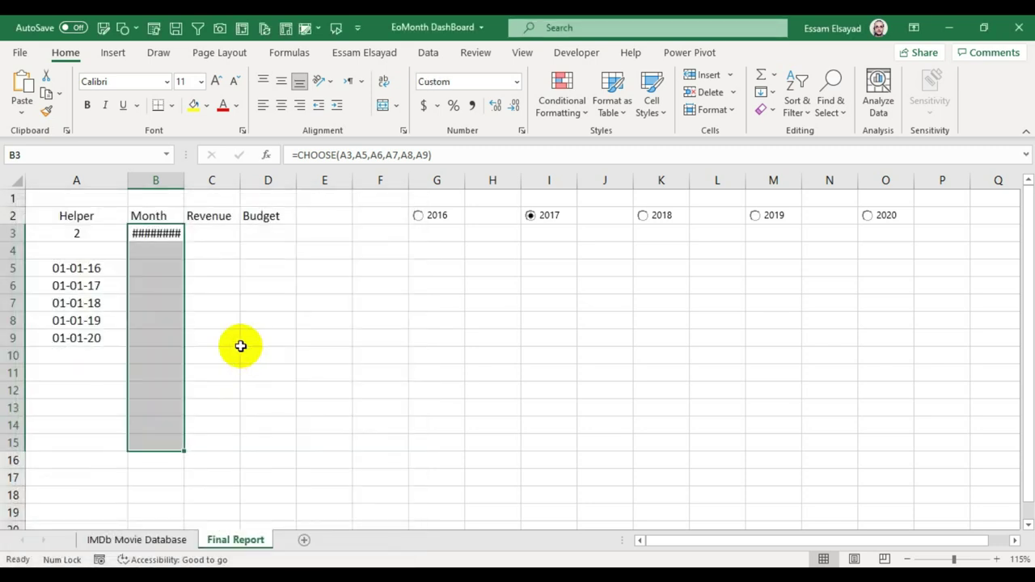
Widen column B so the dates fit, and center them
{"action": "left_click_drag", "start_coordinate": [187, 181], "coordinate": [201, 182]}
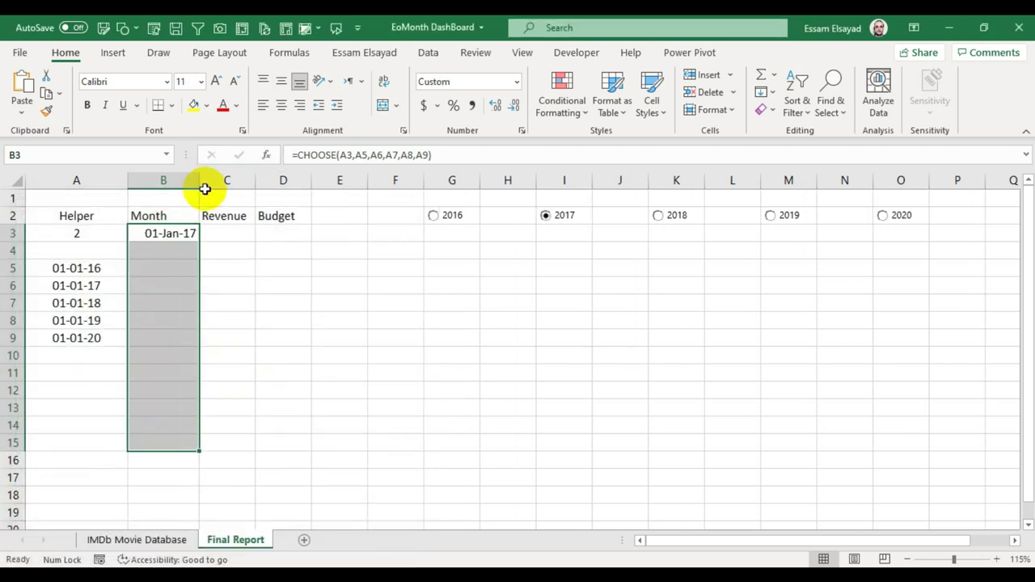
{"action": "left_click", "coordinate": [280, 106]}
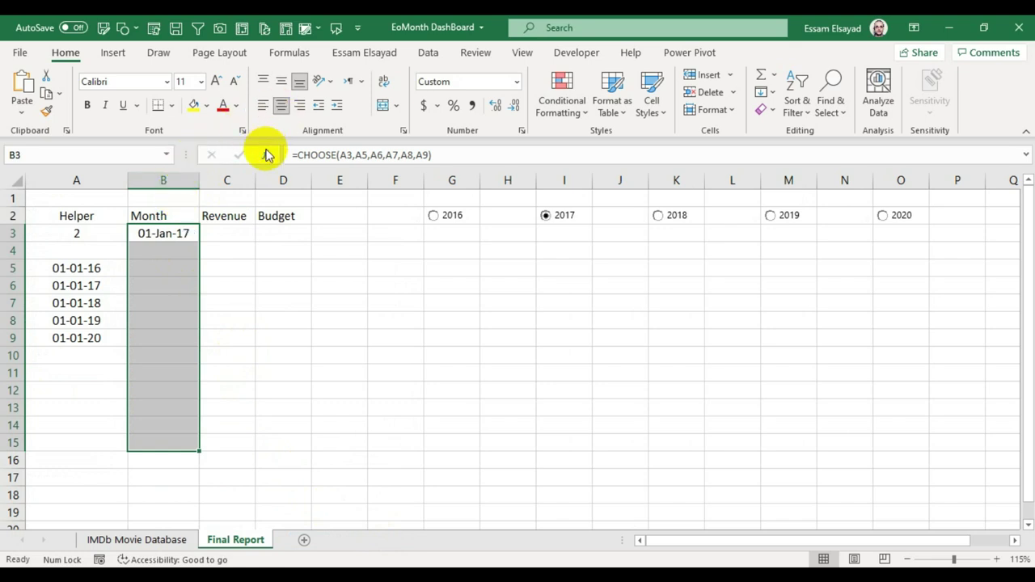
{"action": "left_click", "coordinate": [159, 233]}
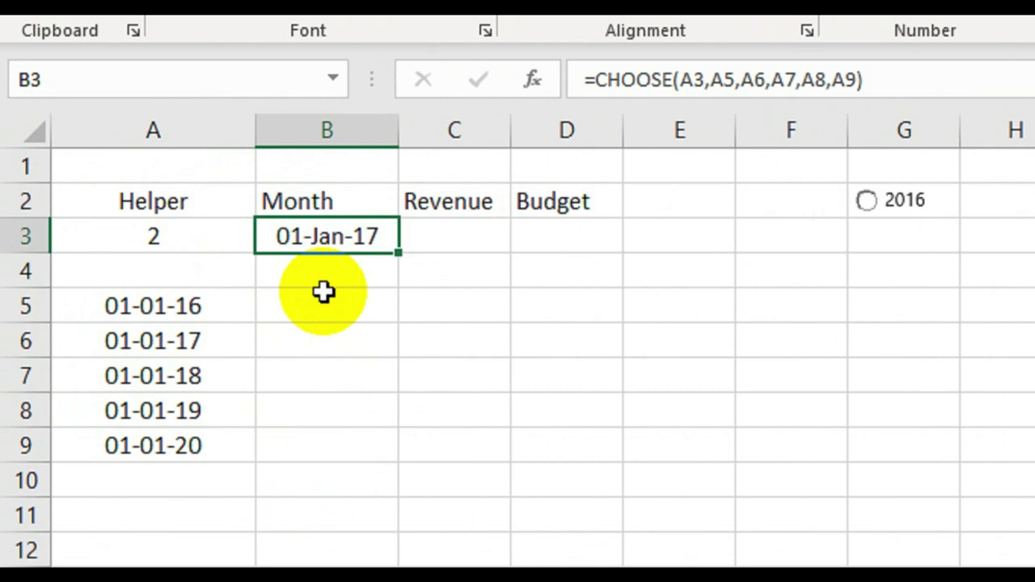
Cycle through the year options, leaving 2020 chosen so B3 shows 01-Jan-20
{"action": "left_click", "coordinate": [791, 203]}
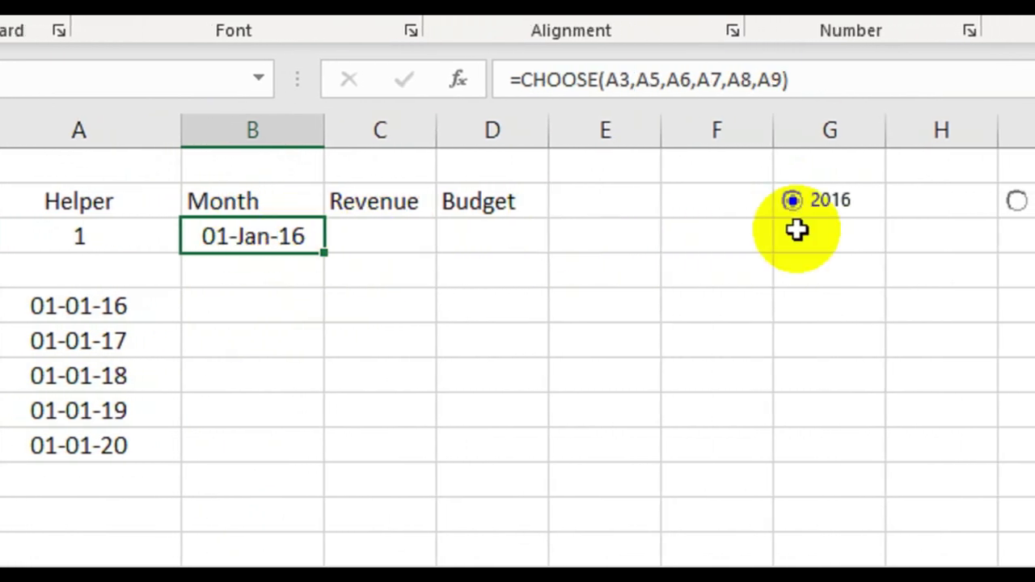
{"action": "left_click", "coordinate": [547, 217]}
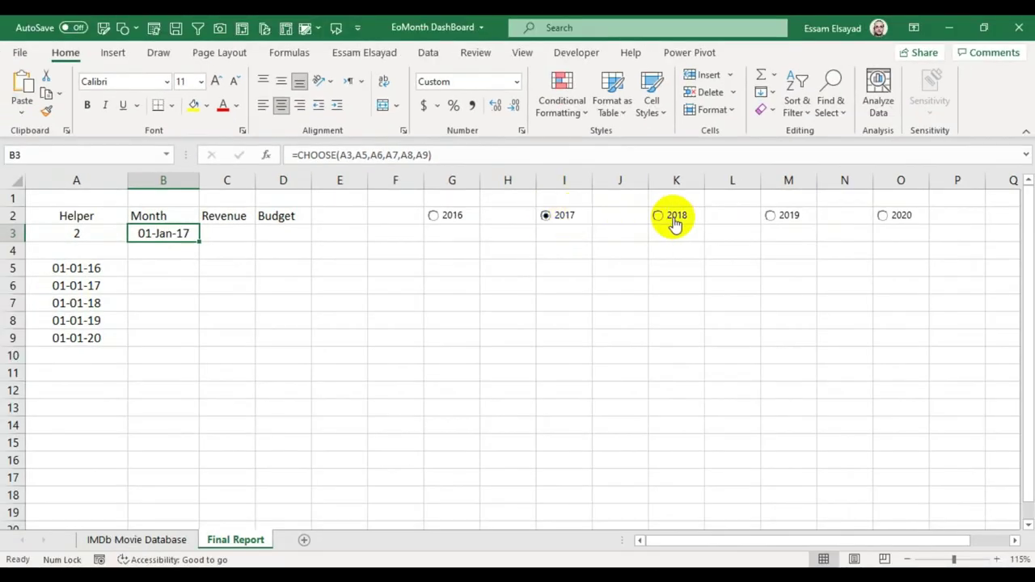
{"action": "left_click", "coordinate": [772, 218]}
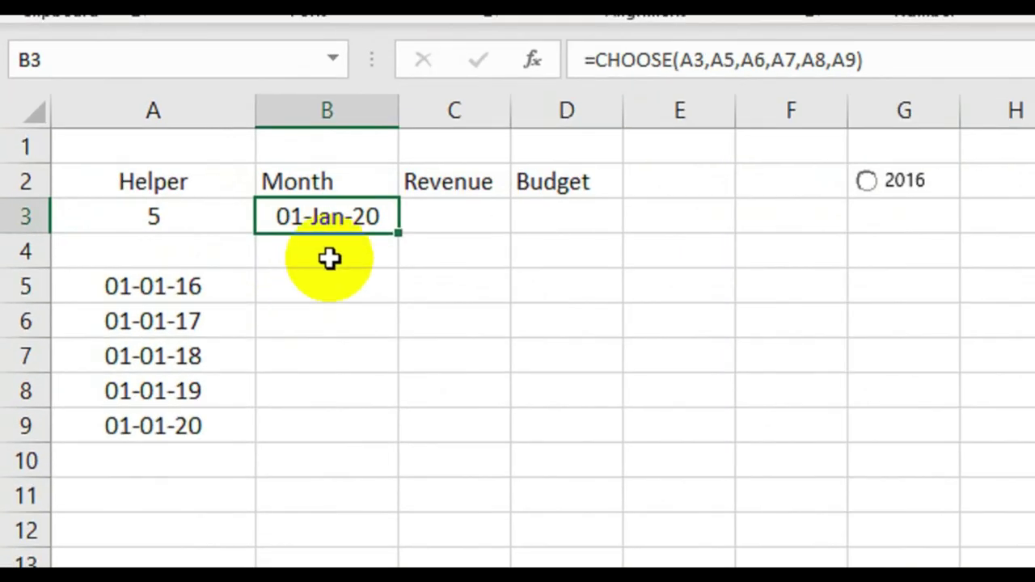
{"action": "left_click", "coordinate": [165, 253]}
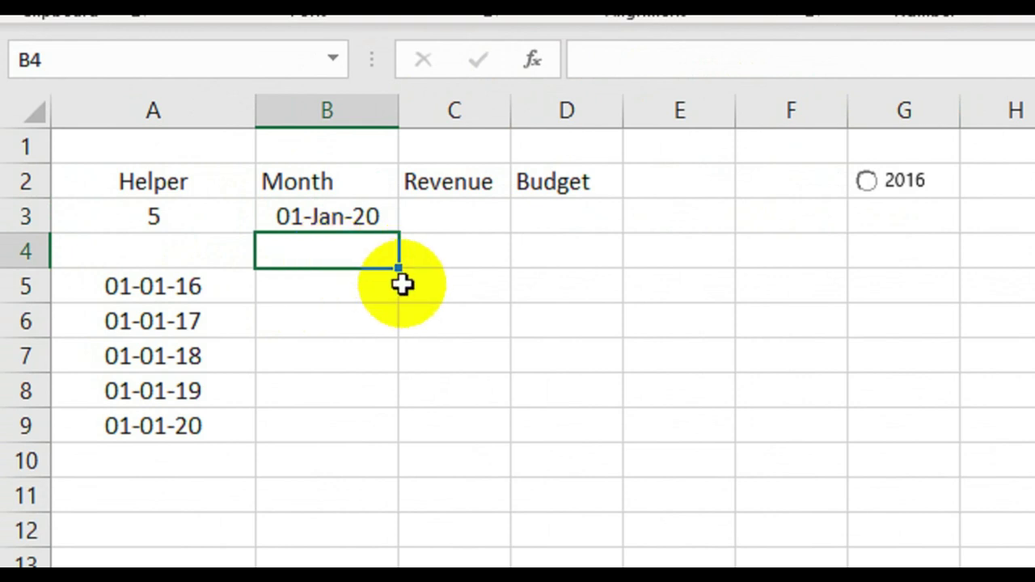
Enter =EOMONTH(B3,0)+1 in B4 to get the next month's first day
{"action": "type", "text": "=eo"}
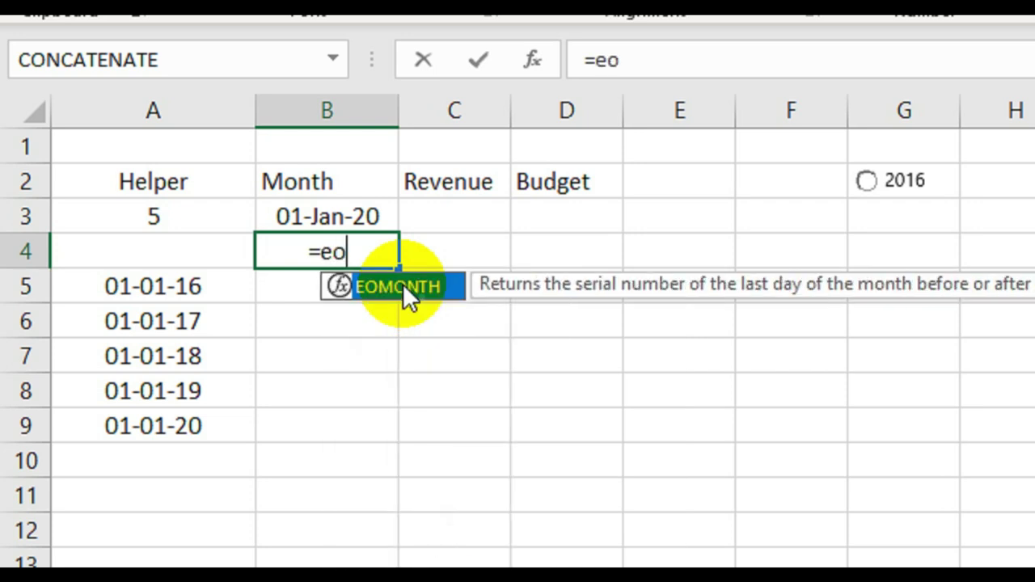
{"action": "key", "text": "Tab"}
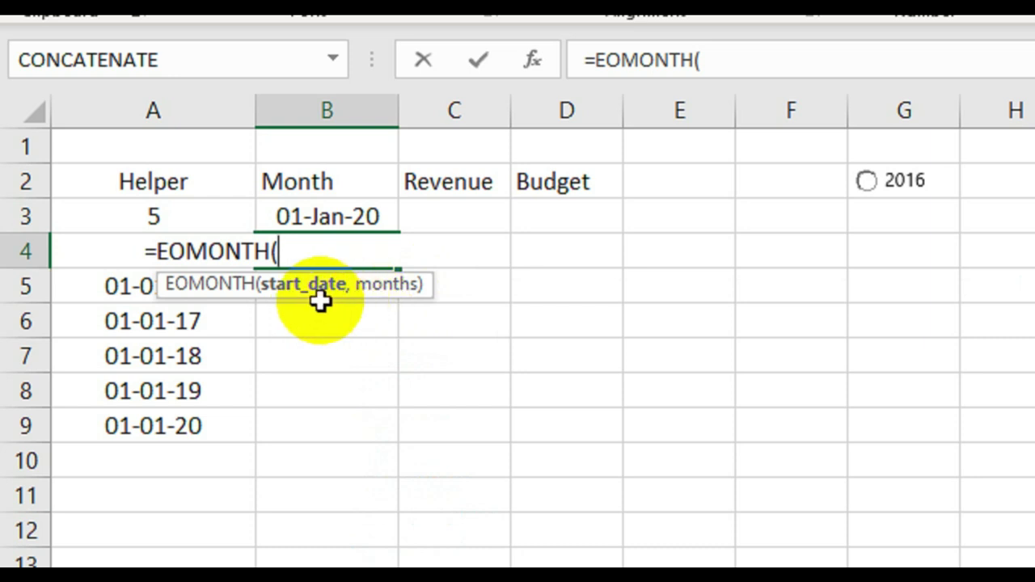
{"action": "left_click", "coordinate": [339, 213]}
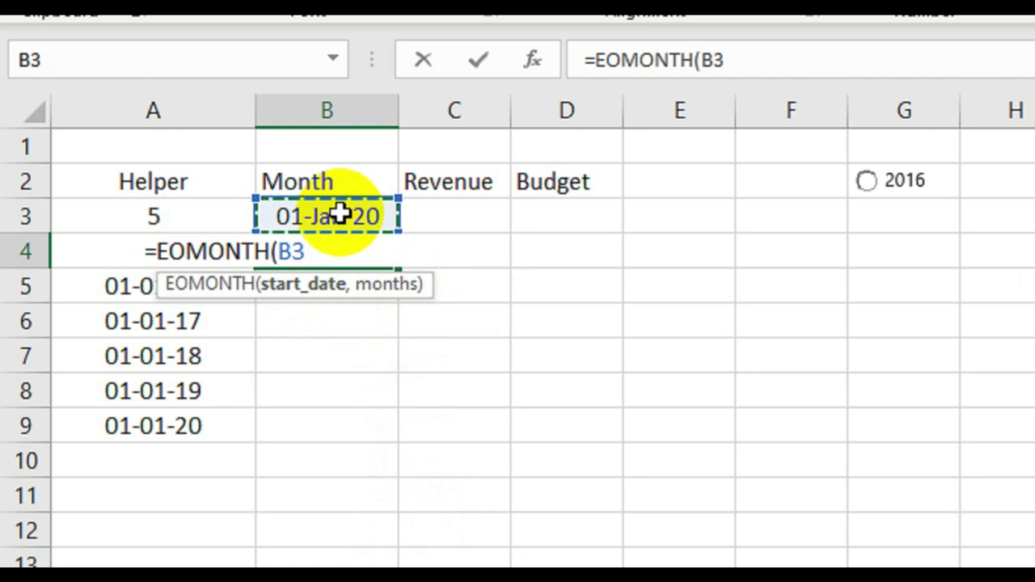
{"action": "type", "text": ",0"}
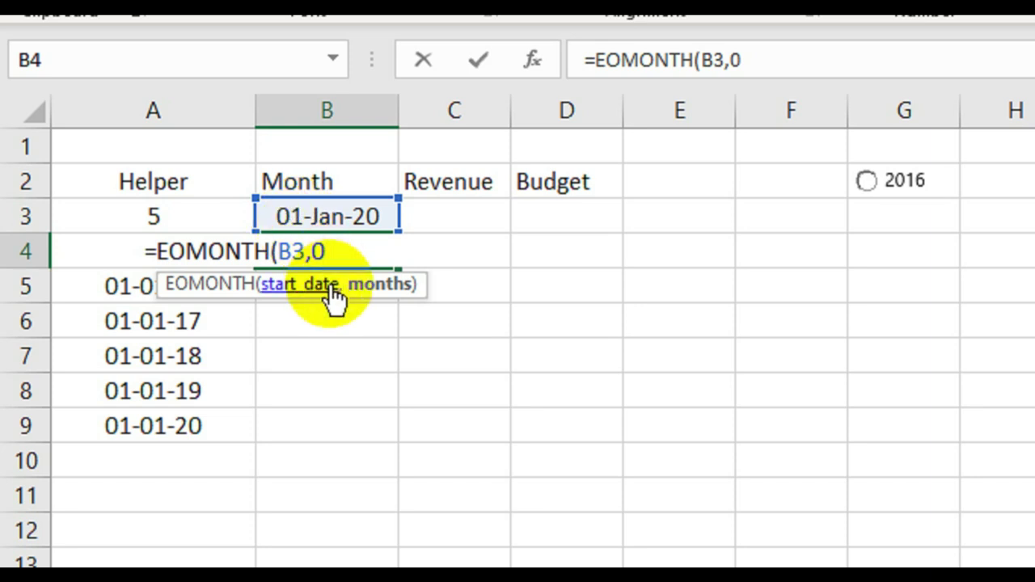
{"action": "type", "text": ")"}
{"action": "key", "text": "Return"}
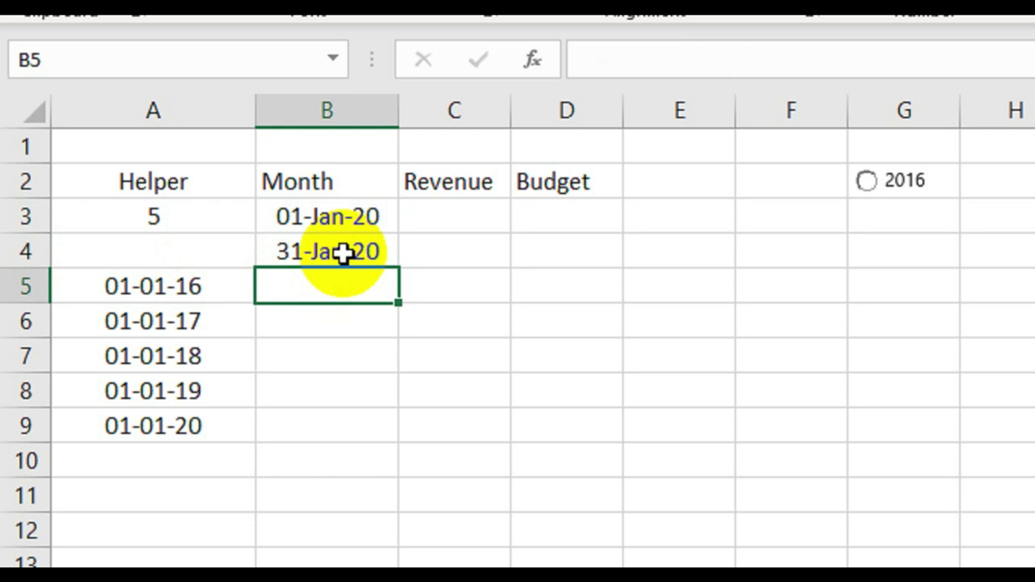
{"action": "left_click", "coordinate": [343, 253]}
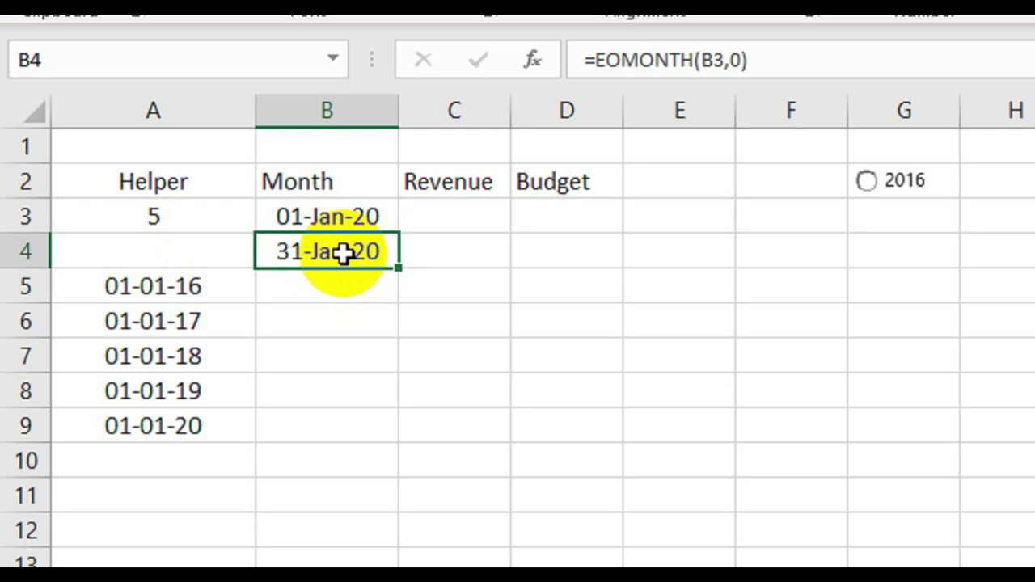
{"action": "double_click", "coordinate": [374, 251]}
{"action": "type", "text": "+1"}
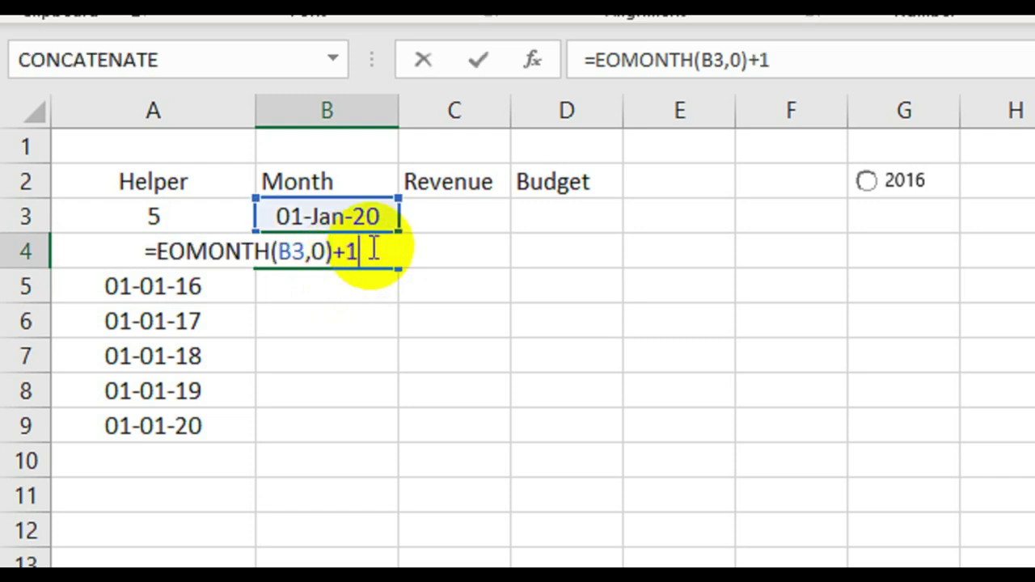
{"action": "key", "text": "Return"}
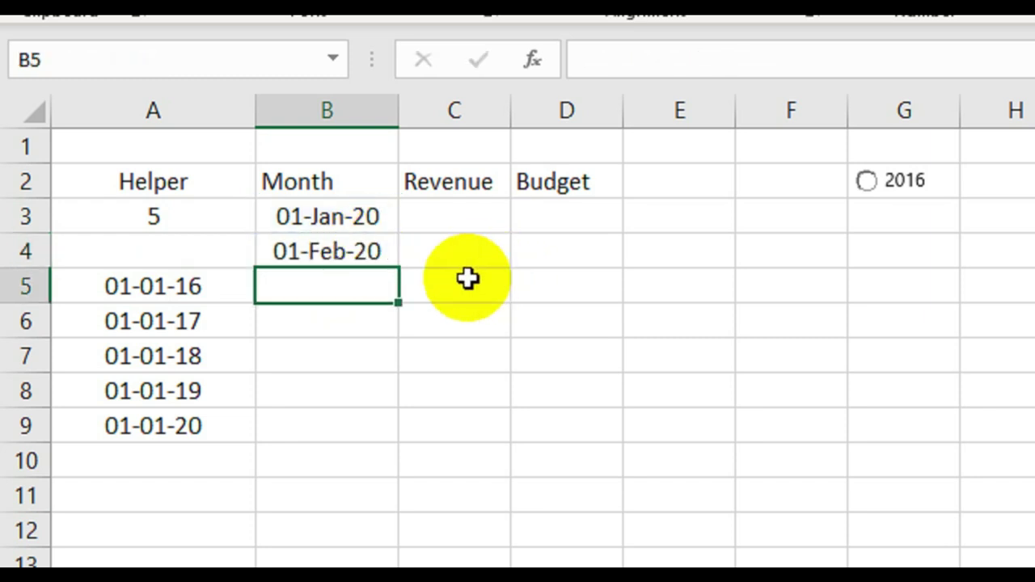
Fill the B4 formula down through B14 and delete the extra 01-Jan-21 in B15
{"action": "left_click", "coordinate": [359, 252]}
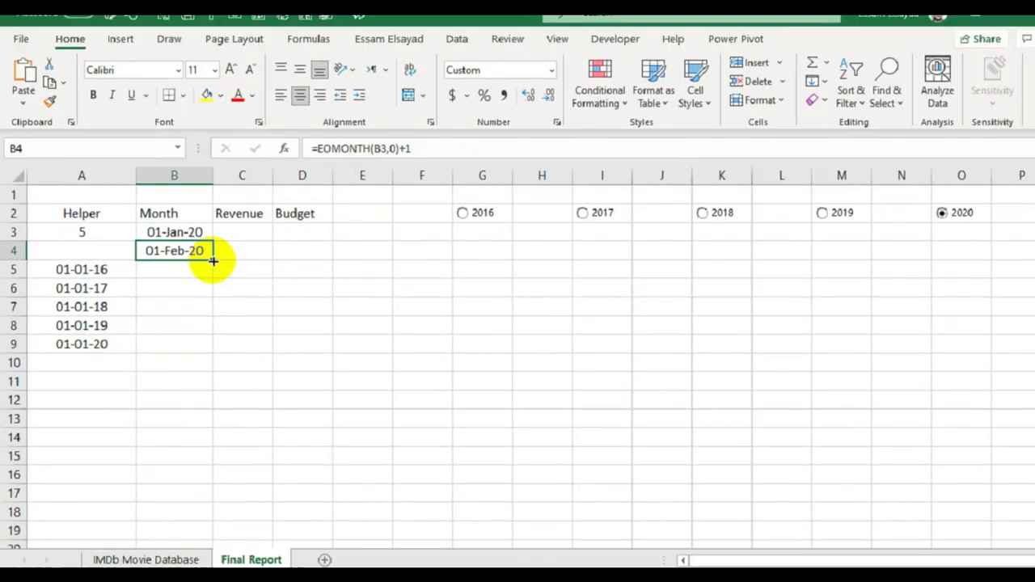
{"action": "left_click_drag", "start_coordinate": [199, 259], "coordinate": [199, 447]}
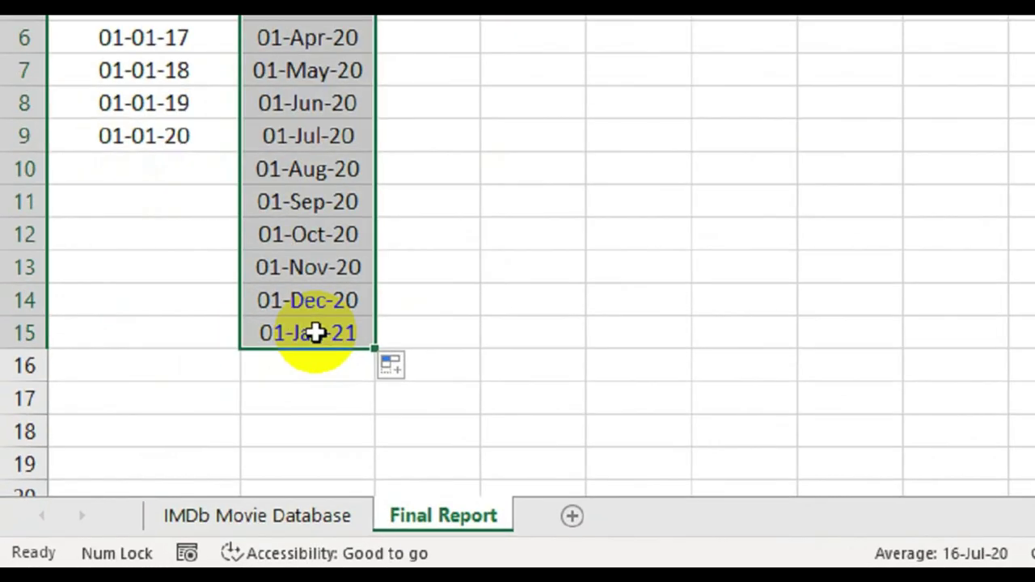
{"action": "left_click", "coordinate": [167, 442]}
{"action": "key", "text": "Delete"}
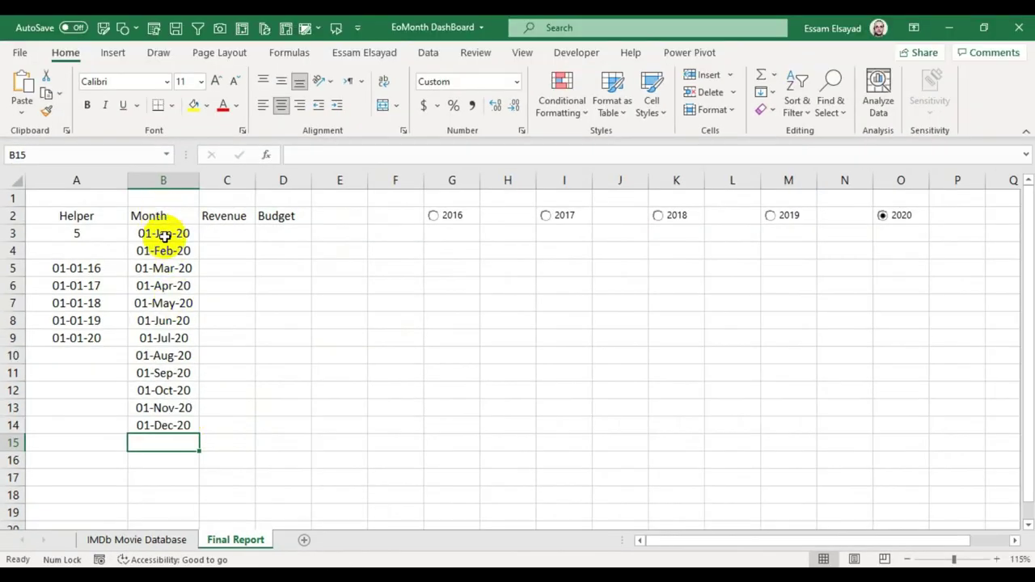
{"action": "mouse_move", "coordinate": [160, 233]}
{"action": "left_mouse_down"}
{"action": "mouse_move", "coordinate": [165, 444]}
{"action": "mouse_move", "coordinate": [165, 427]}
{"action": "left_mouse_up"}
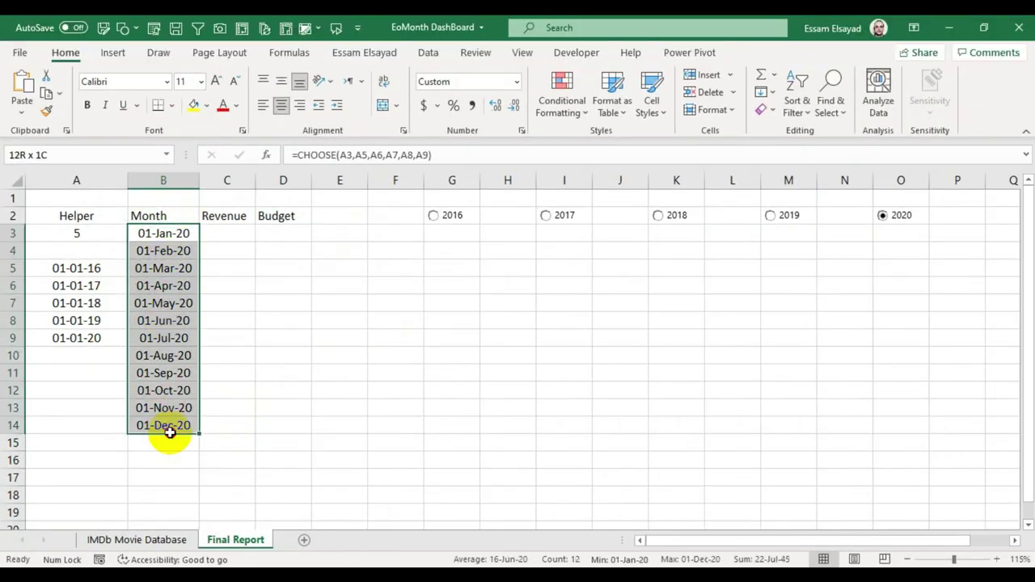
{"action": "left_click", "coordinate": [452, 214]}
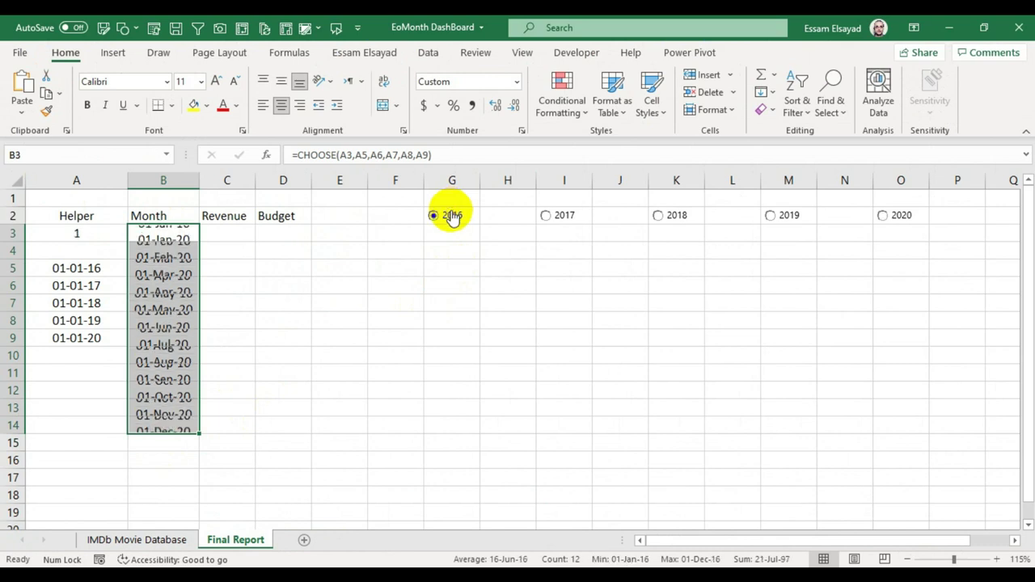
{"action": "left_click", "coordinate": [160, 217]}
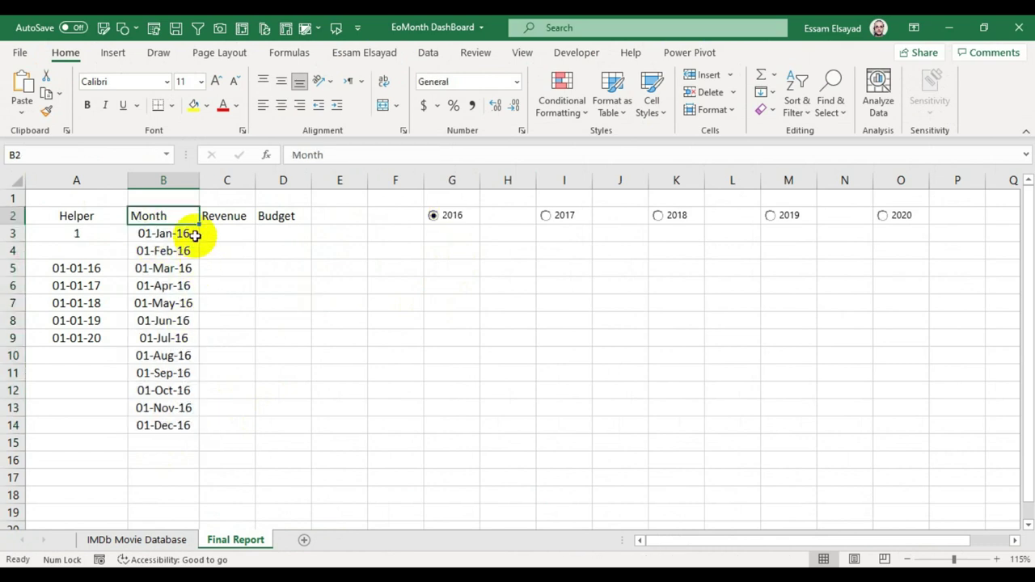
{"action": "left_click", "coordinate": [772, 216]}
{"action": "left_click", "coordinate": [896, 217]}
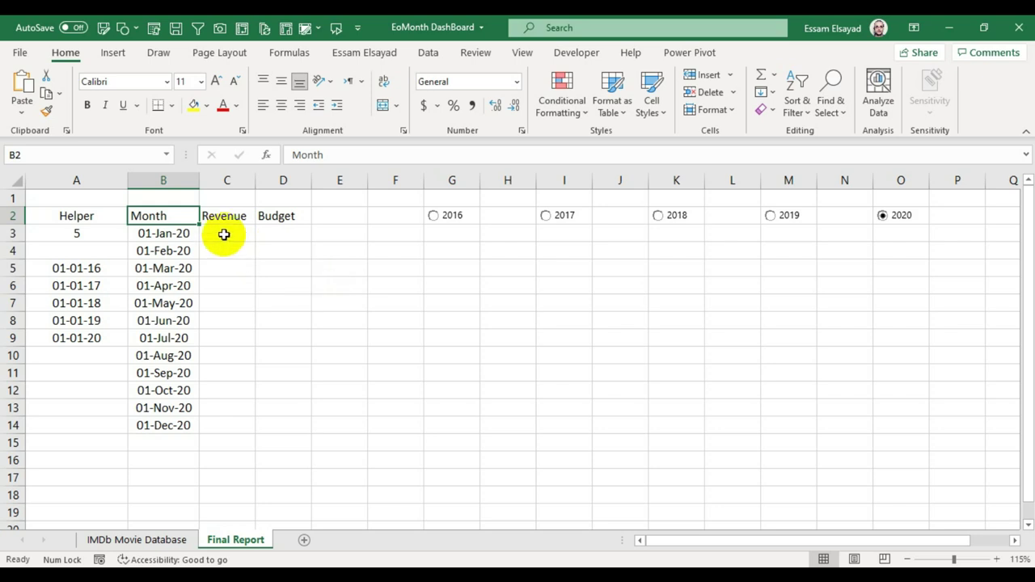
{"action": "left_click_drag", "start_coordinate": [225, 234], "coordinate": [271, 421]}
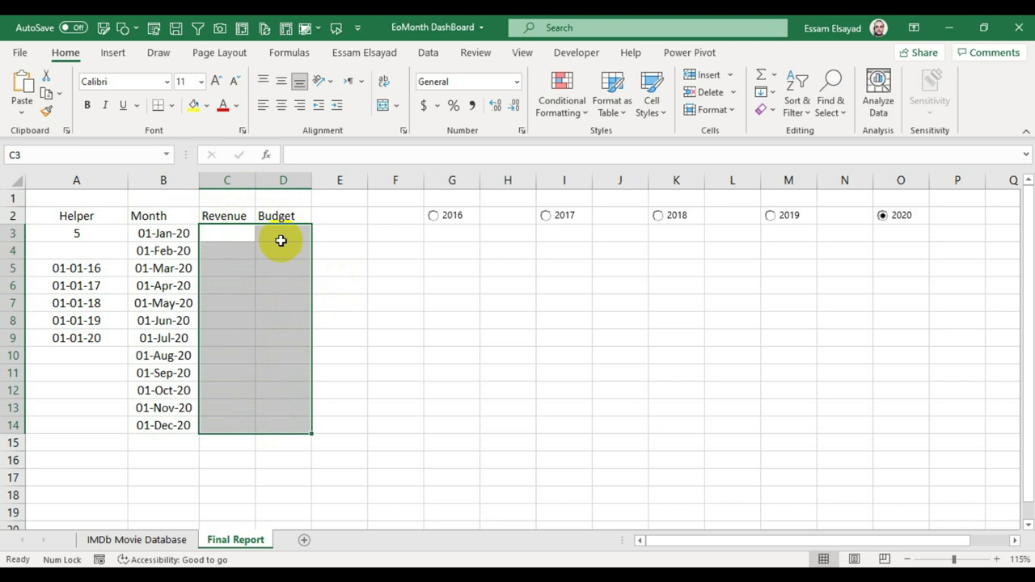
{"action": "left_click", "coordinate": [154, 538]}
{"action": "left_click_drag", "start_coordinate": [81, 204], "coordinate": [690, 212]}
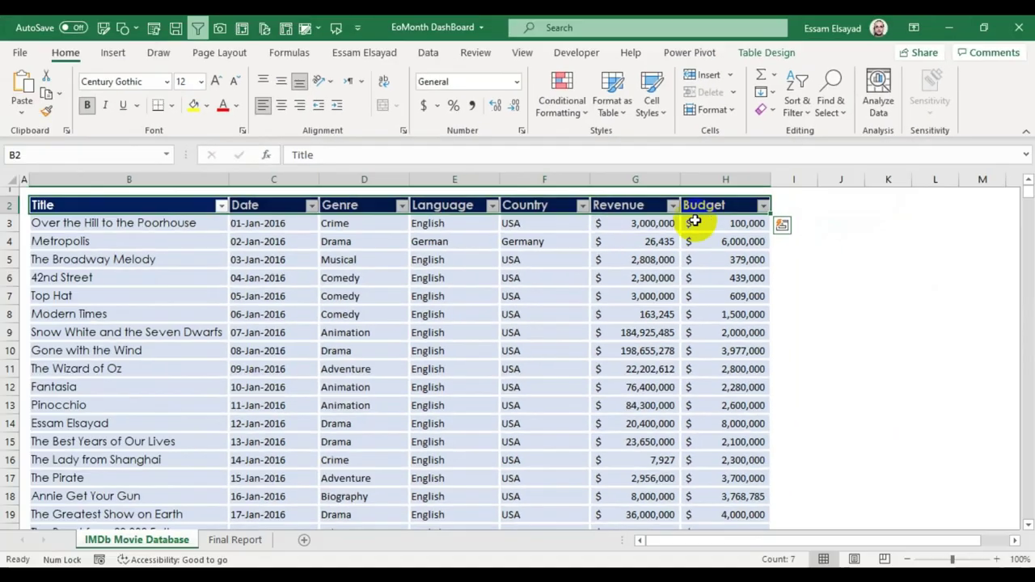
{"action": "left_click", "coordinate": [232, 539]}
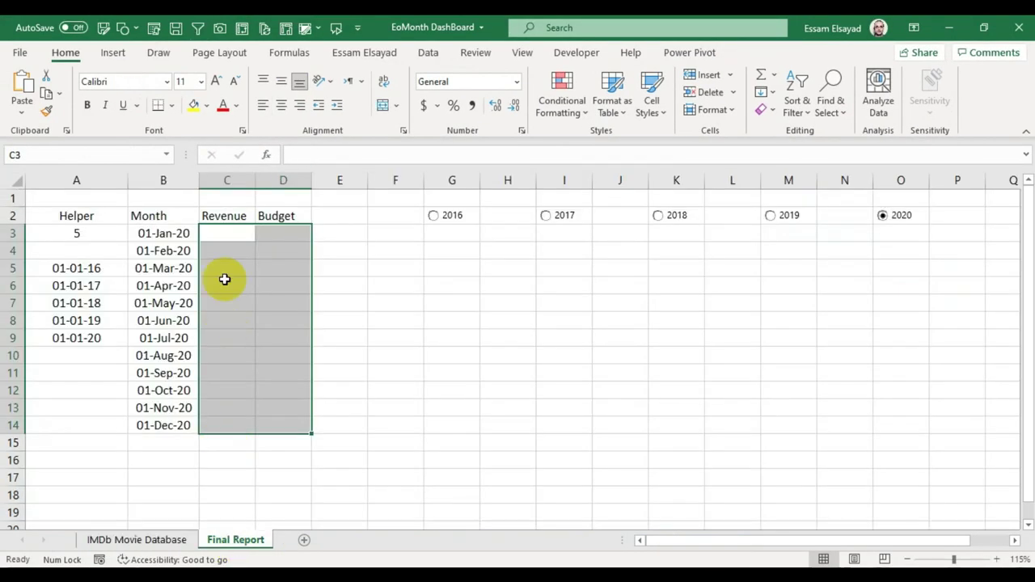
{"action": "left_click", "coordinate": [224, 232]}
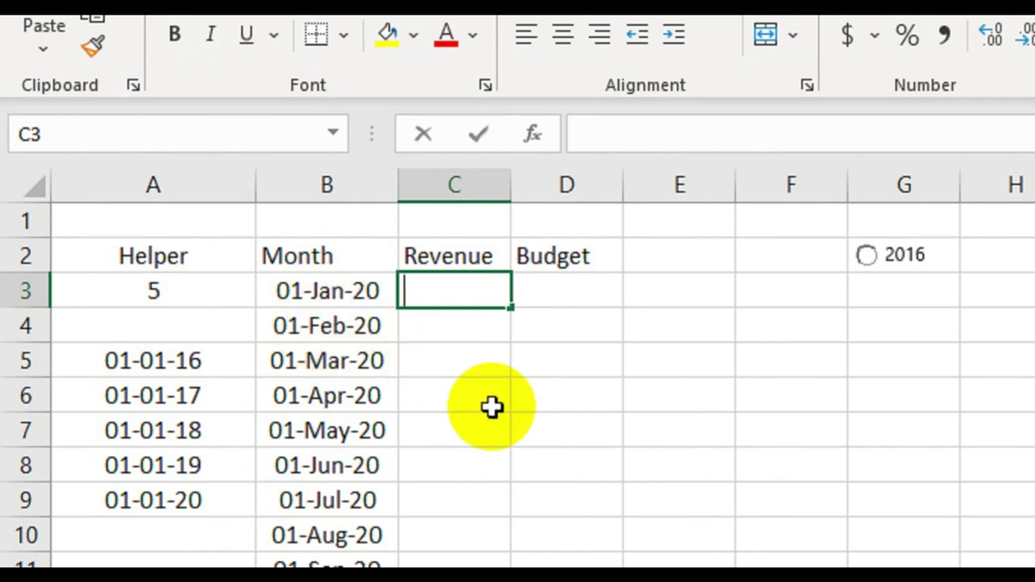
Begin C3's SUMIFS with Revenue as the sum range and Date >= B3 as the first criterion
{"action": "type", "text": "=sumifs"}
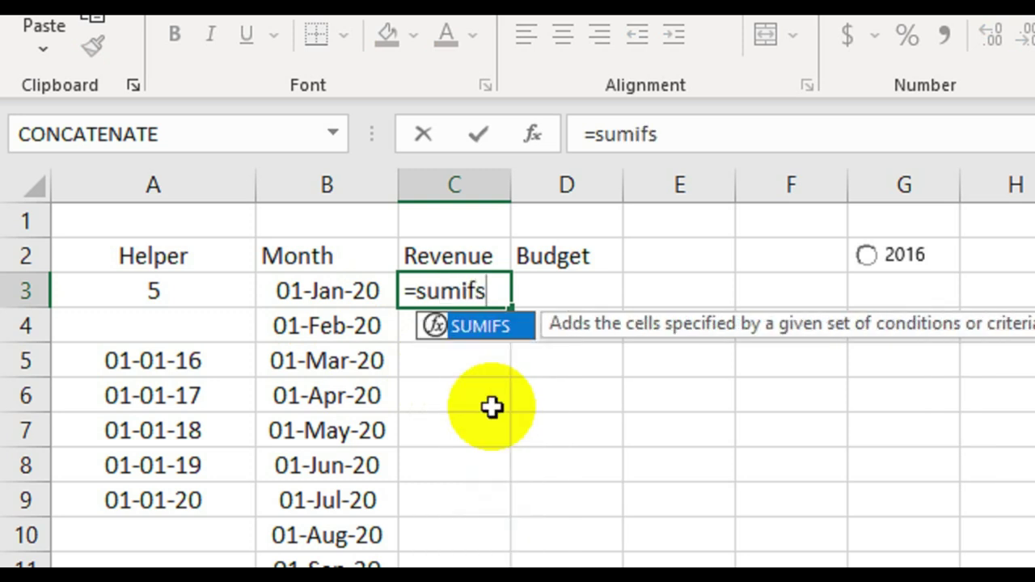
{"action": "key", "text": "Tab"}
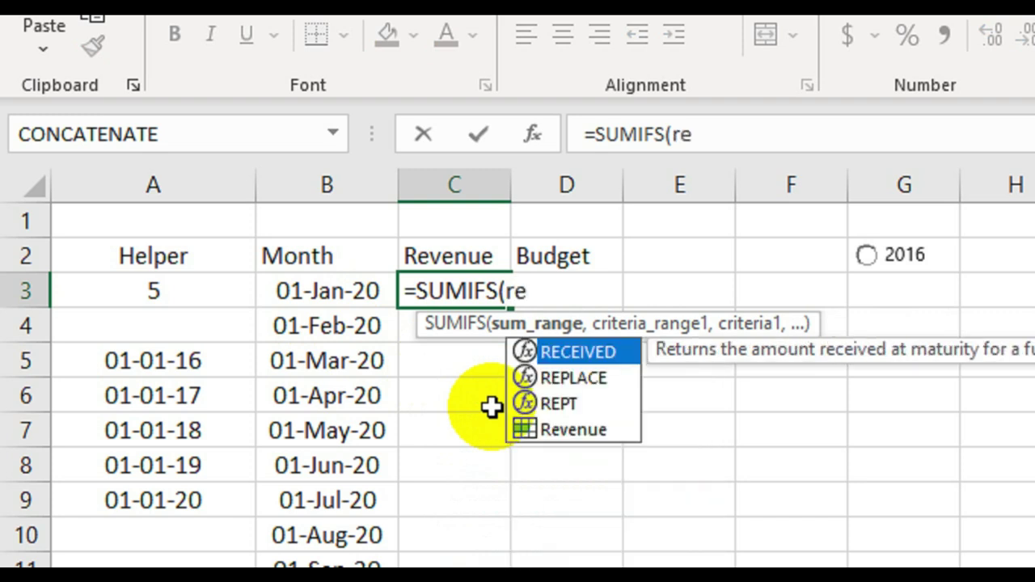
{"action": "key", "text": "Down"}
{"action": "key", "text": "Down"}
{"action": "key", "text": "Down"}
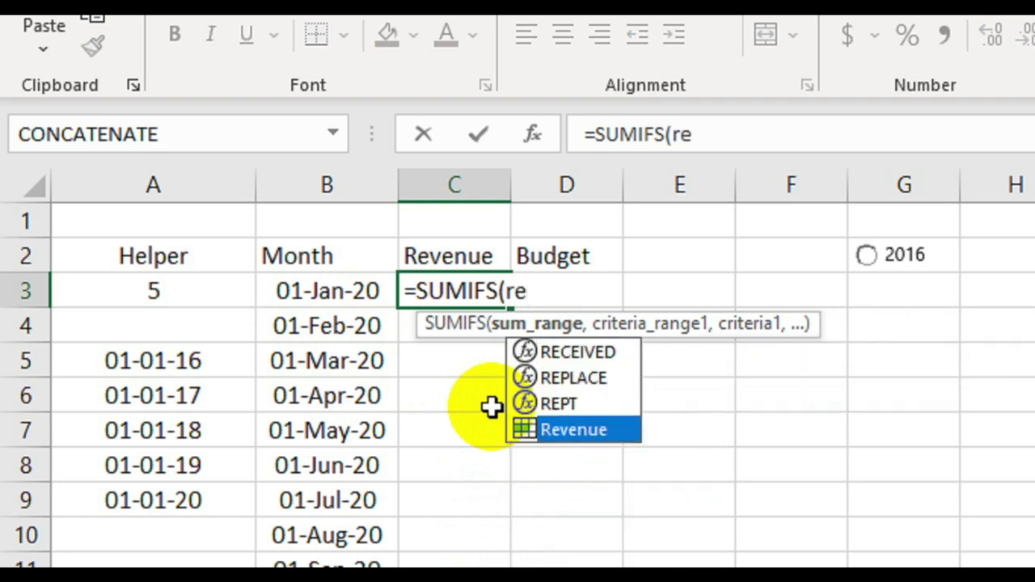
{"action": "key", "text": "Tab"}
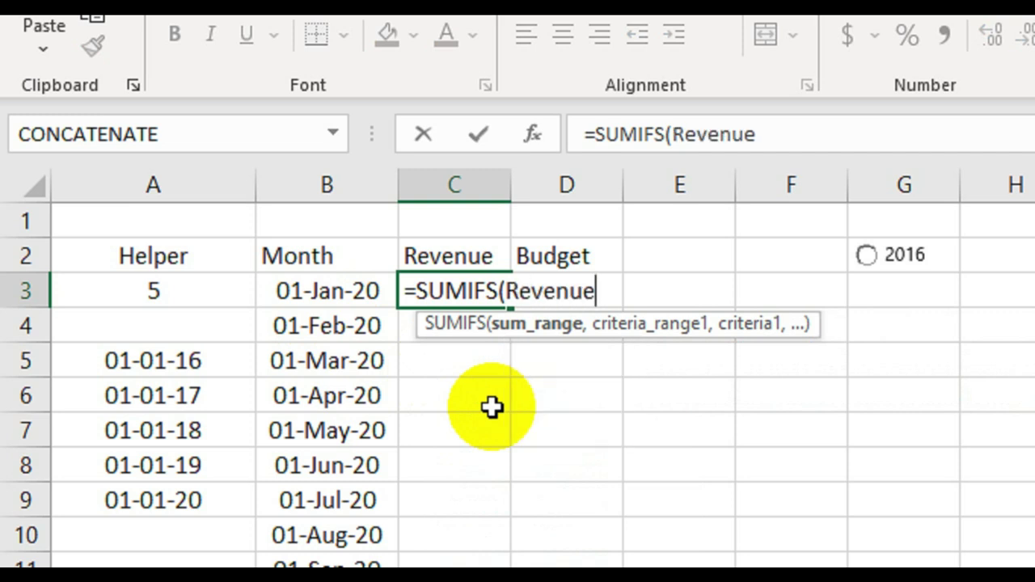
{"action": "type", "text": ","}
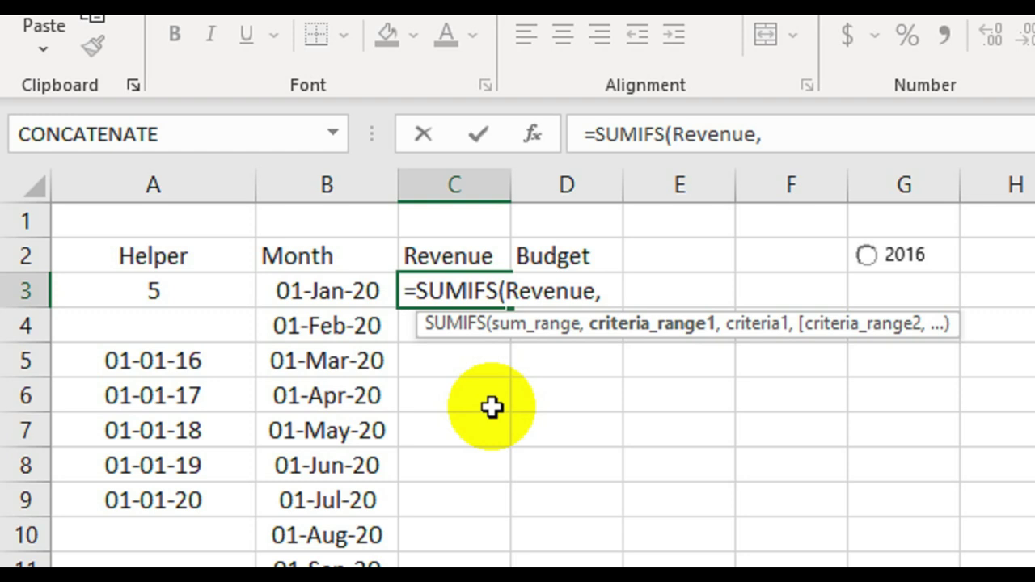
{"action": "type", "text": "d"}
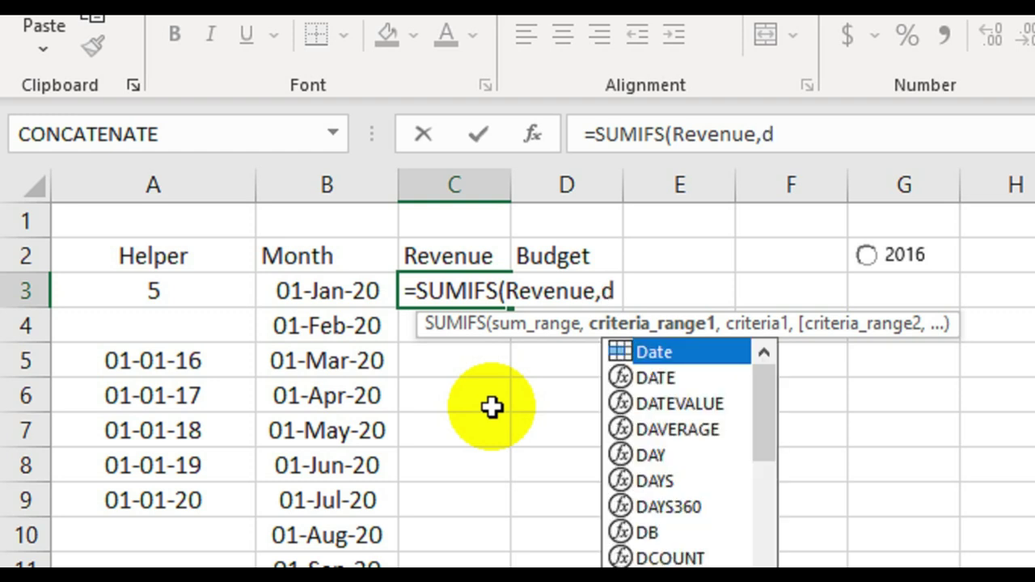
{"action": "type", "text": "a"}
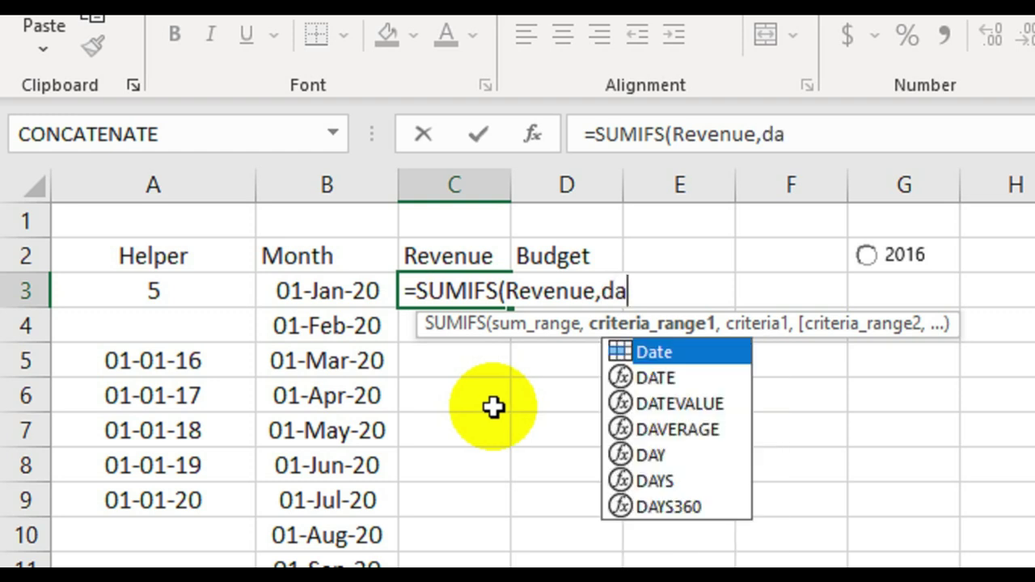
{"action": "left_click_drag", "start_coordinate": [717, 324], "coordinate": [722, 214]}
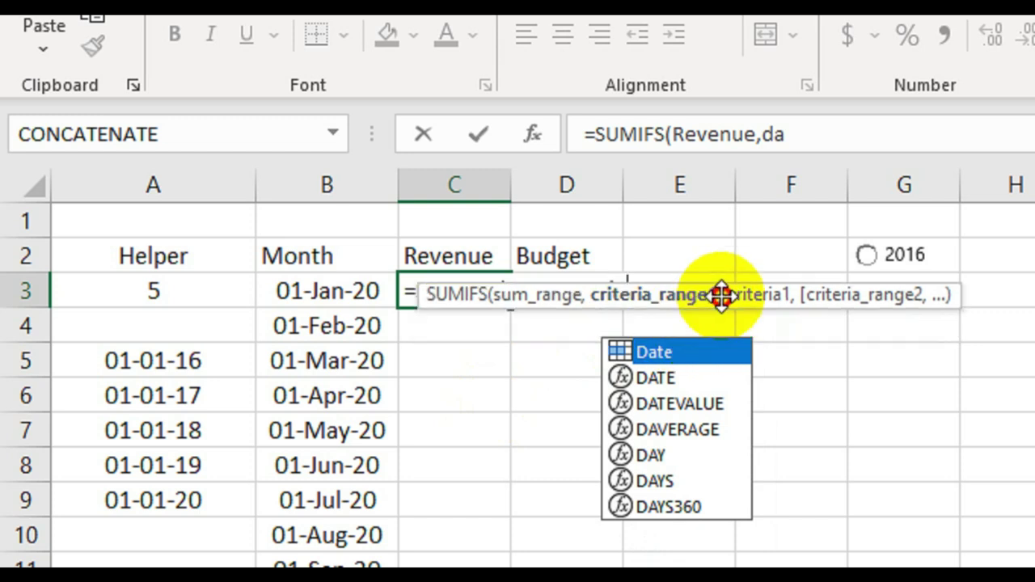
{"action": "key", "text": "Tab"}
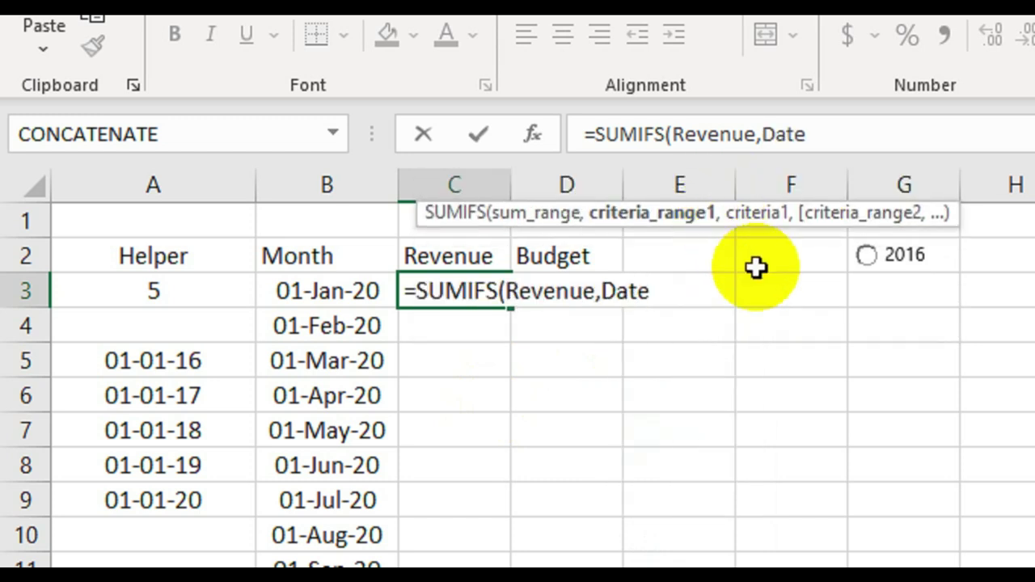
{"action": "type", "text": ","}
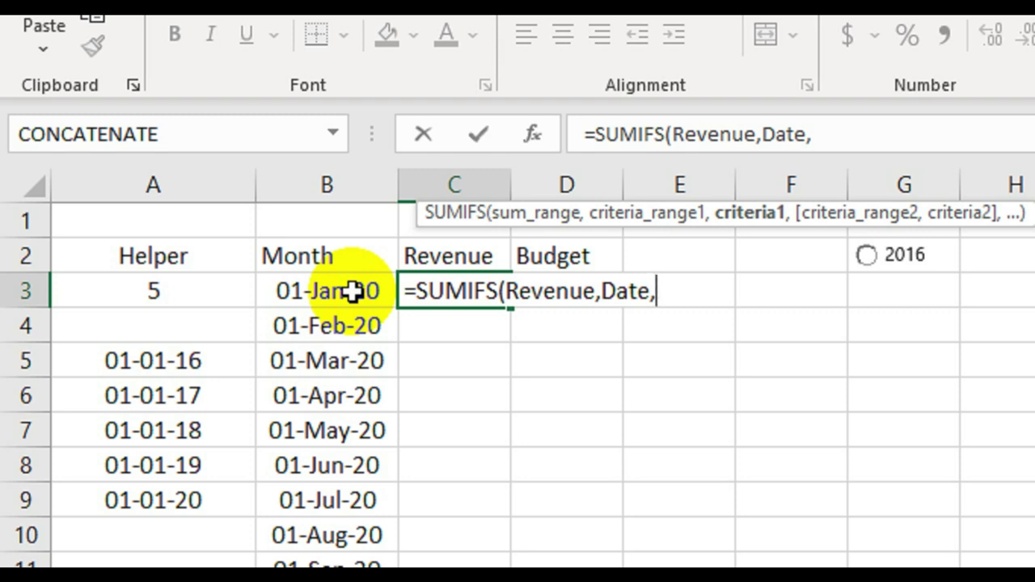
{"action": "type", "text": "\""}
{"action": "type", "text": ">="}
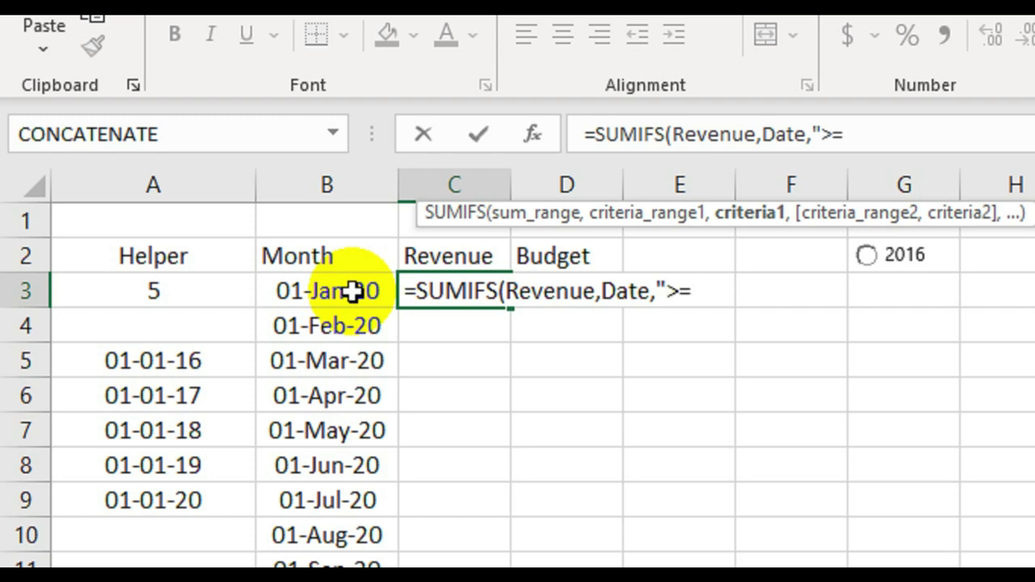
{"action": "type", "text": "\"&"}
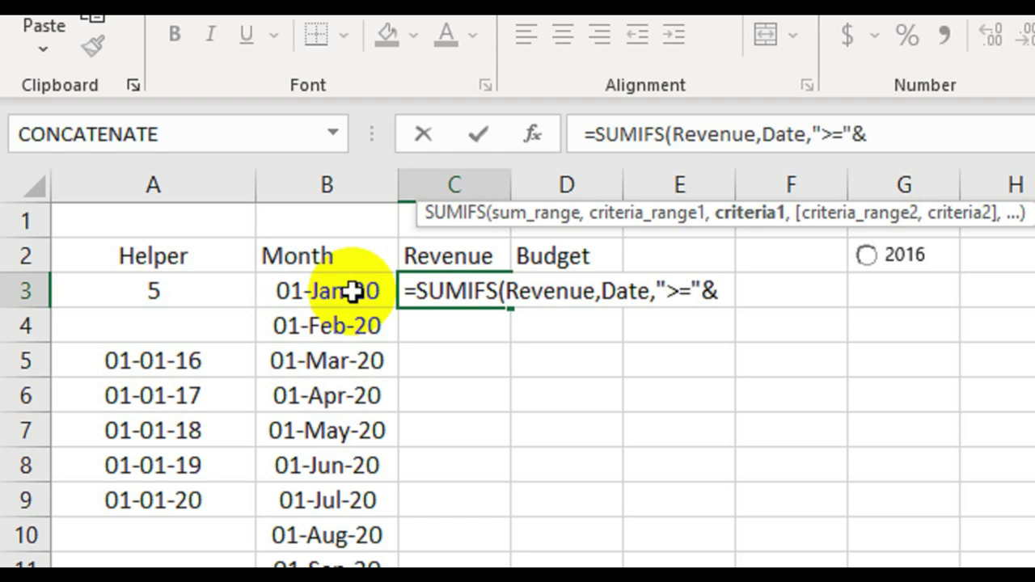
{"action": "left_click", "coordinate": [353, 293]}
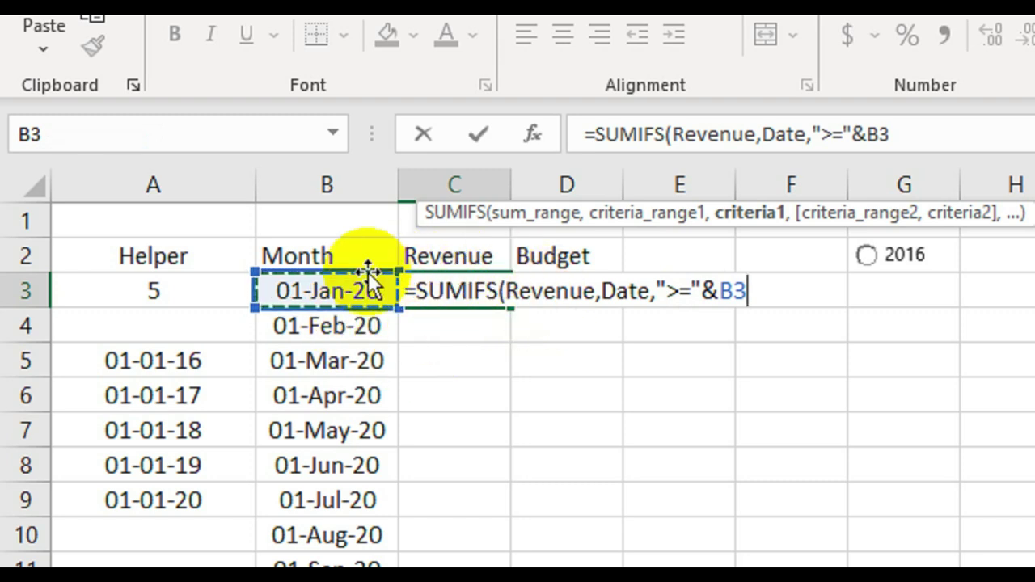
{"action": "type", "text": ","}
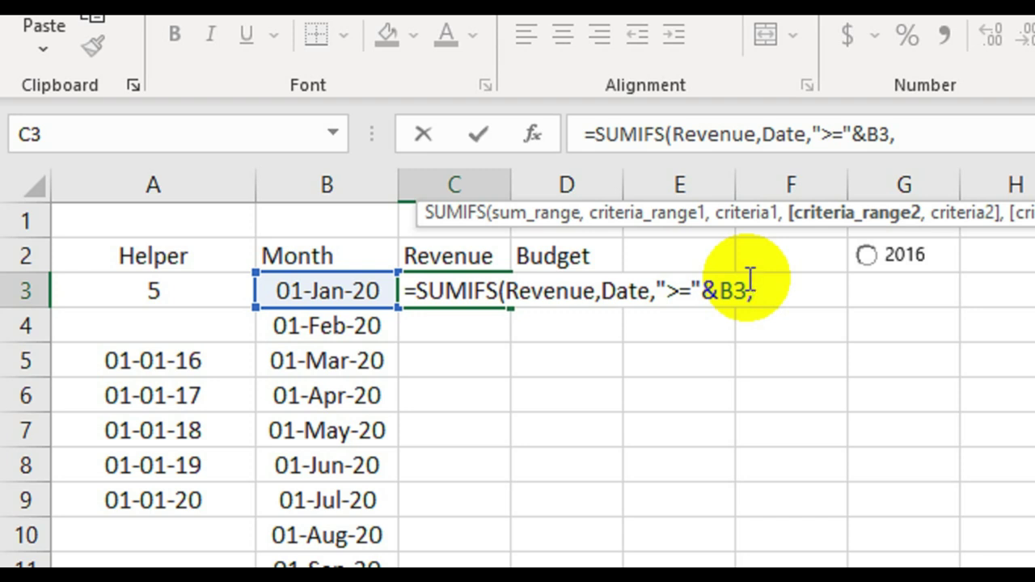
{"action": "type", "text": "da"}
{"action": "key", "text": "Tab"}
{"action": "type", "text": ","}
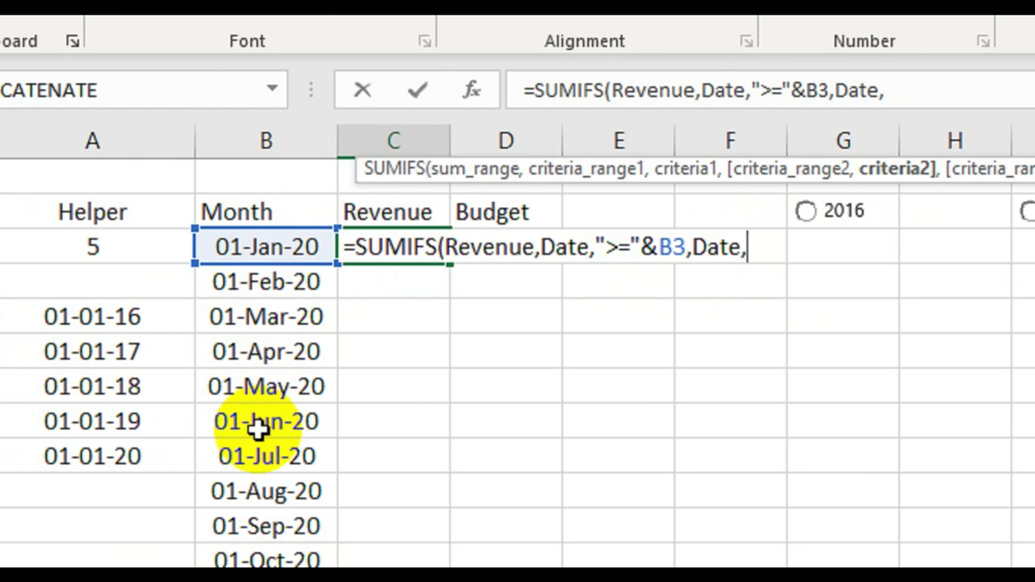
{"action": "type", "text": "\"<="}
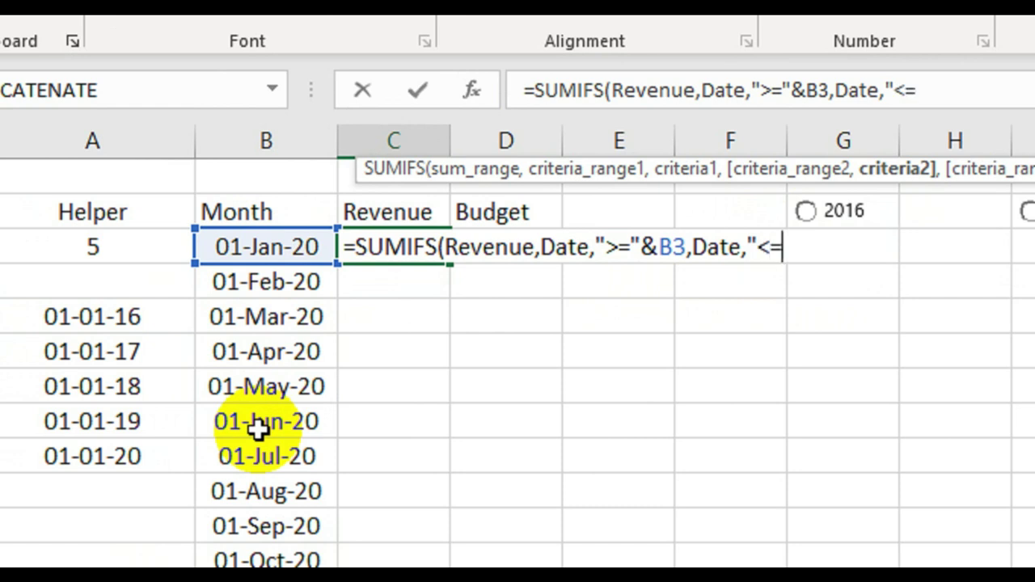
{"action": "type", "text": "\"&"}
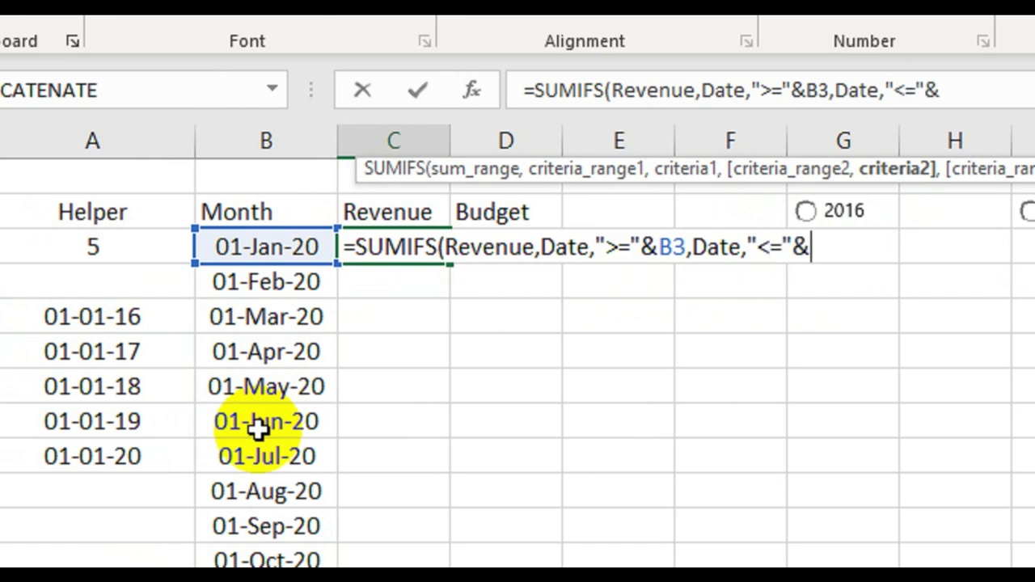
{"action": "type", "text": "emo"}
{"action": "key", "text": "BackSpace"}
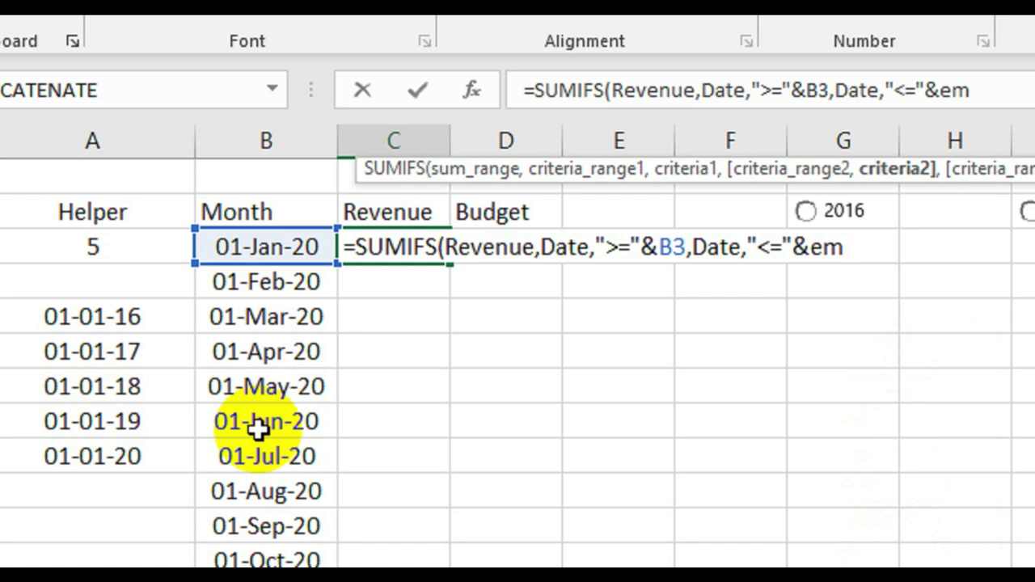
{"action": "key", "text": "BackSpace"}
{"action": "type", "text": "o"}
{"action": "key", "text": "Tab"}
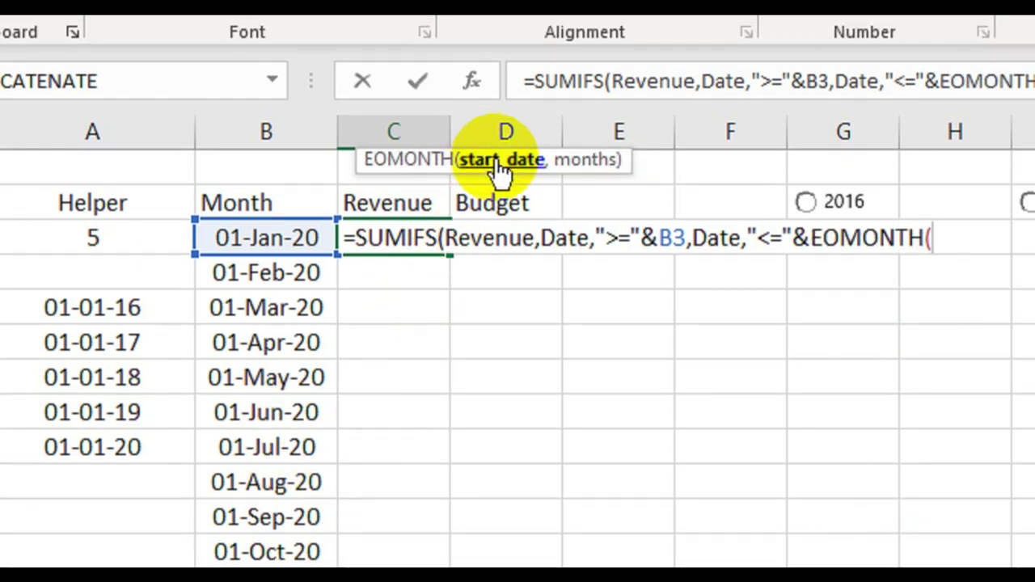
{"action": "left_click", "coordinate": [265, 232]}
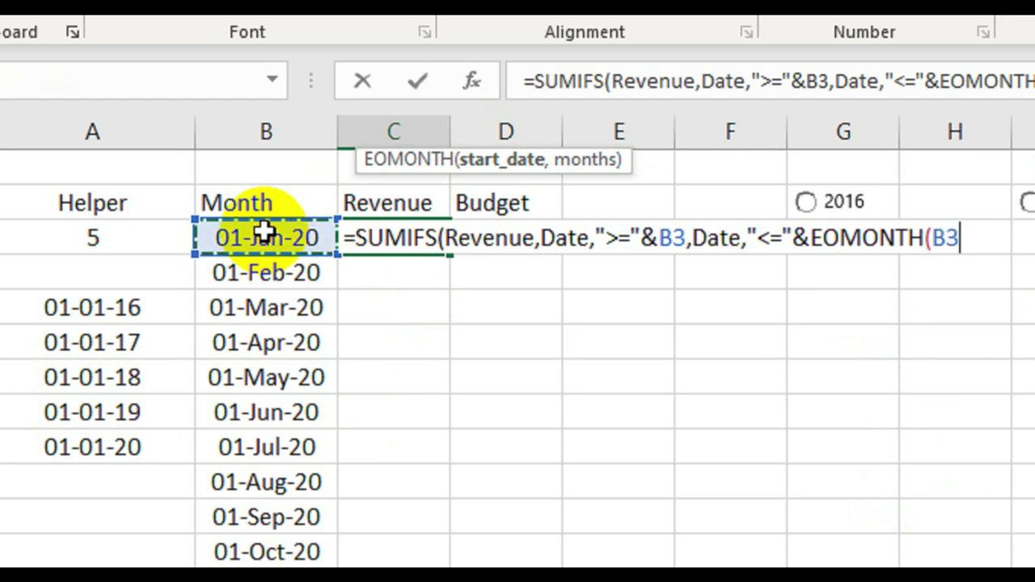
{"action": "type", "text": ",0"}
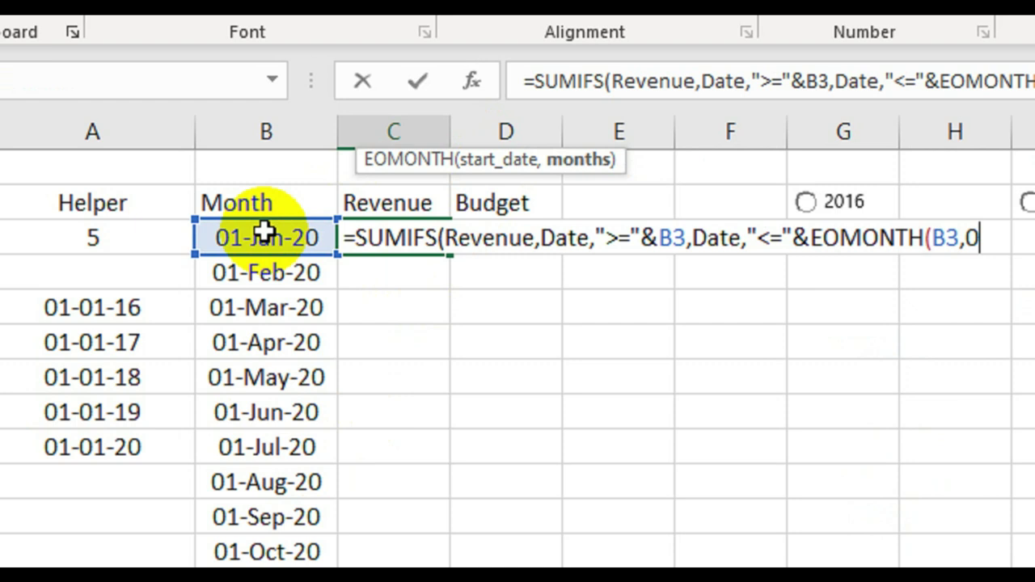
{"action": "type", "text": ")"}
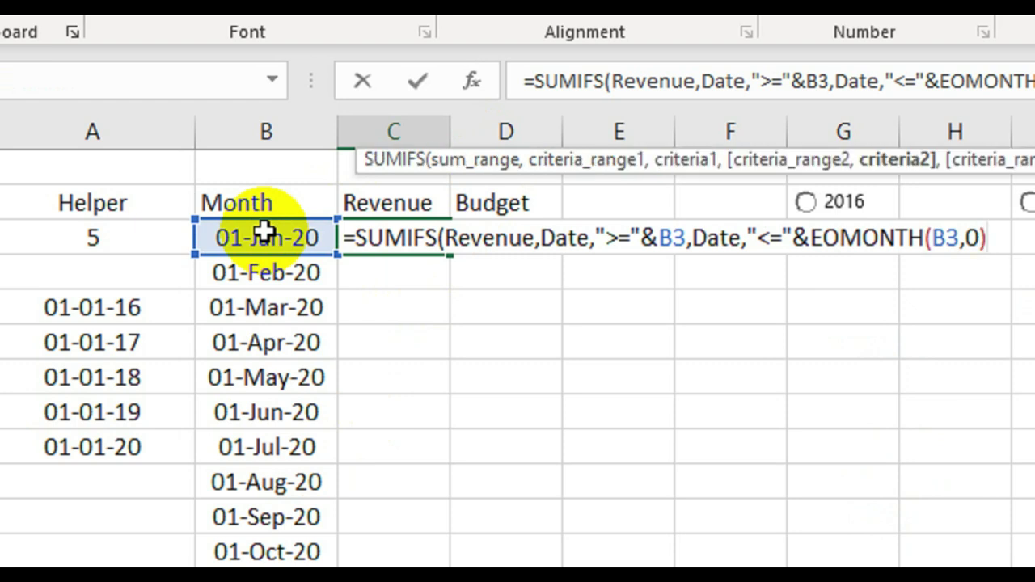
{"action": "type", "text": ")"}
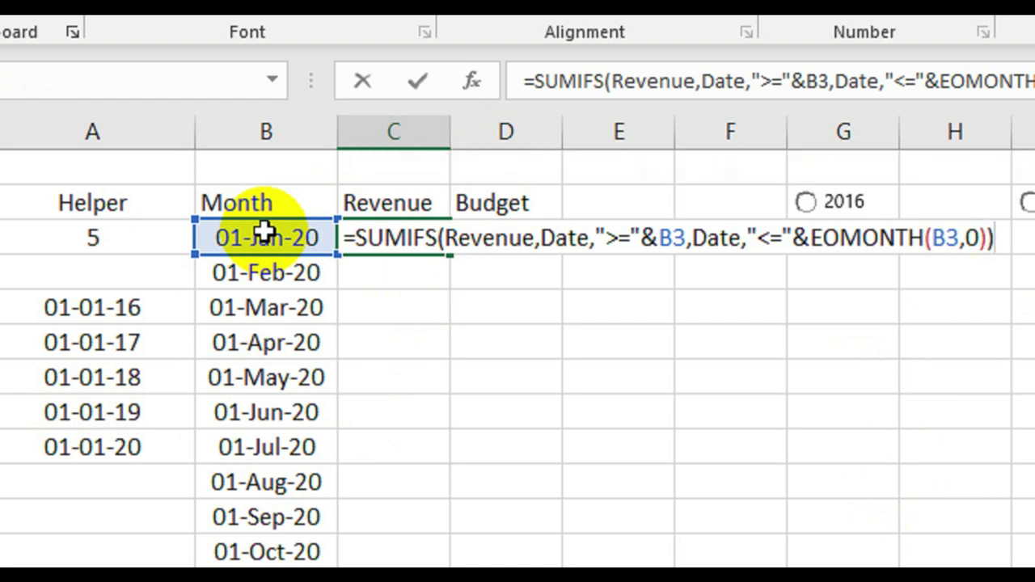
{"action": "key", "text": "Return"}
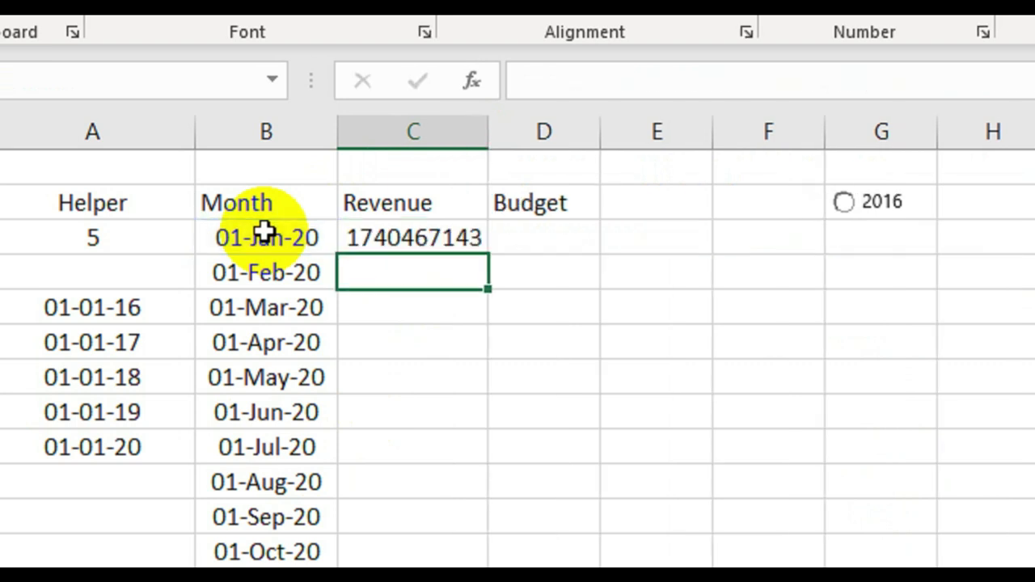
With 2018 chosen via the year buttons, fill C3's Revenue formula down to C14
{"action": "left_click", "coordinate": [420, 236]}
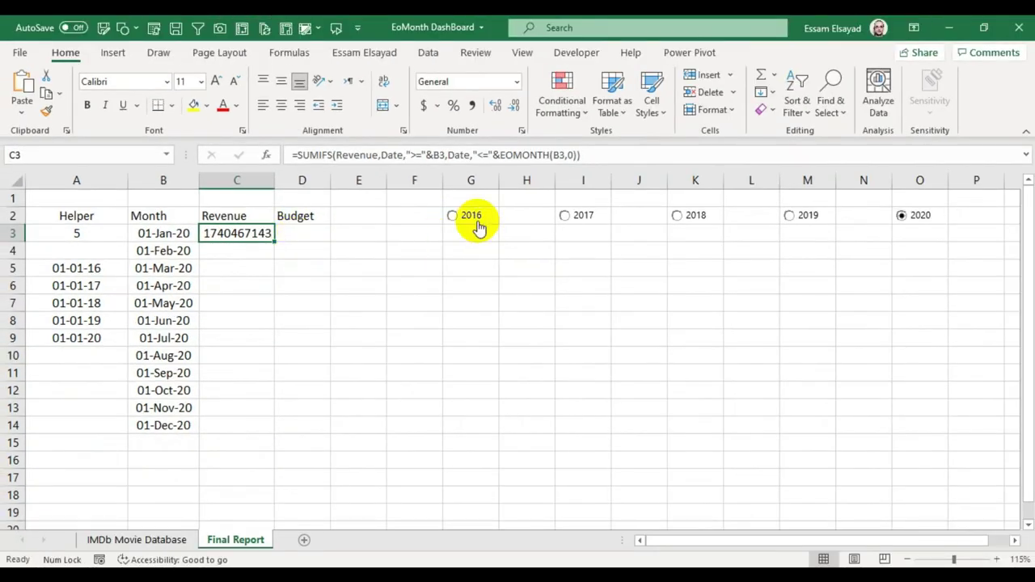
{"action": "left_click", "coordinate": [472, 220]}
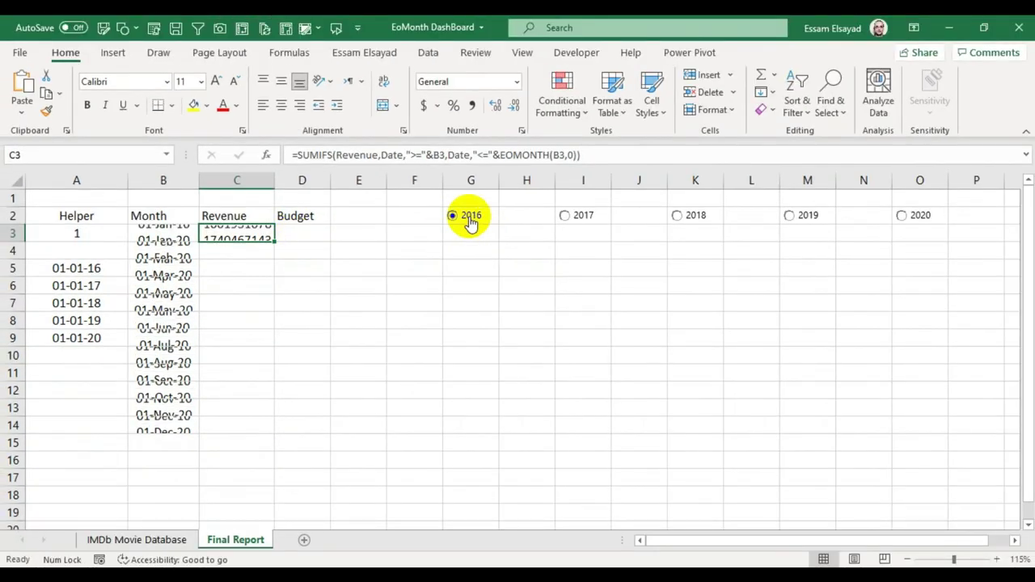
{"action": "left_click", "coordinate": [576, 220]}
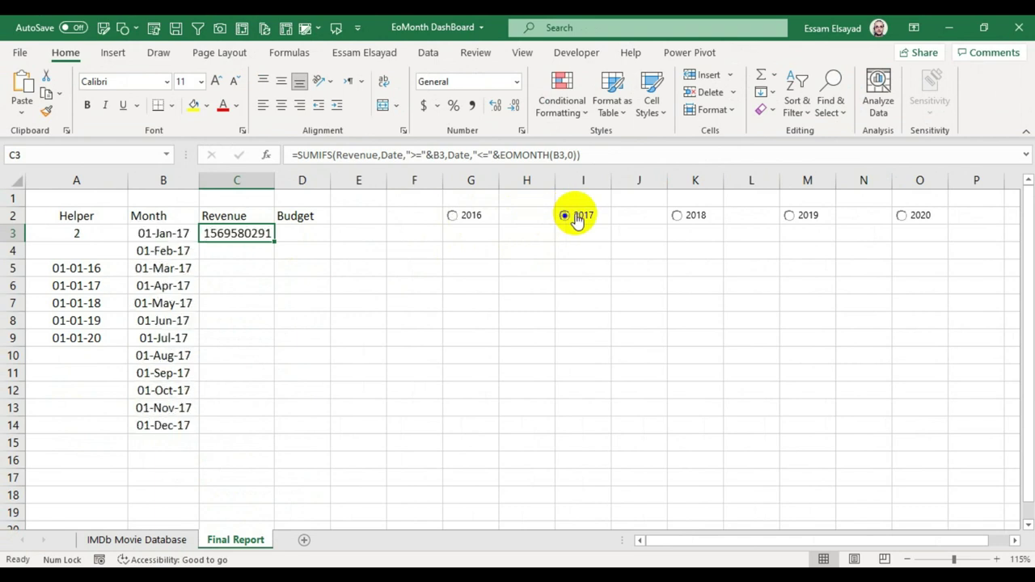
{"action": "left_click", "coordinate": [677, 216]}
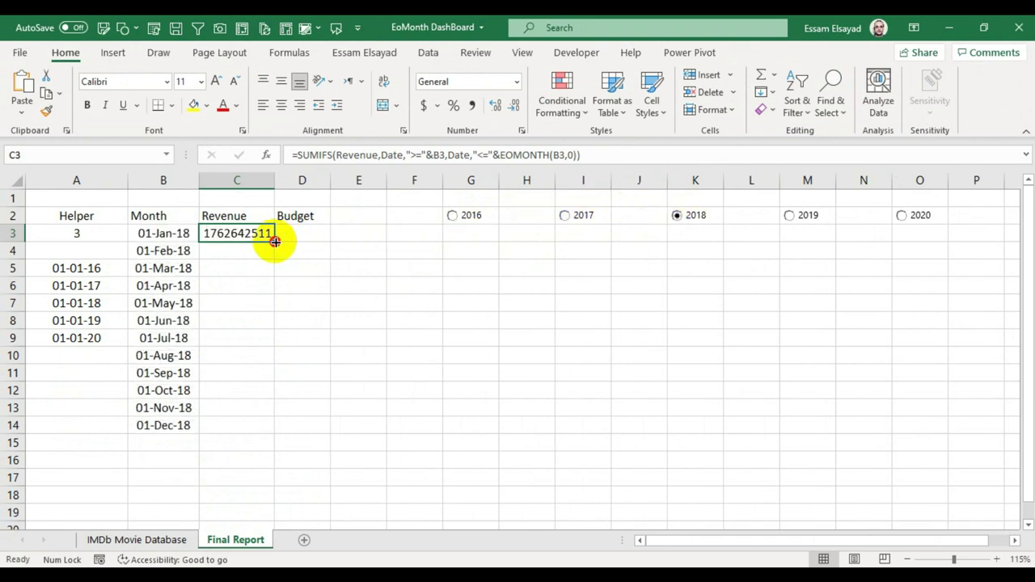
{"action": "left_click_drag", "start_coordinate": [275, 242], "coordinate": [253, 428]}
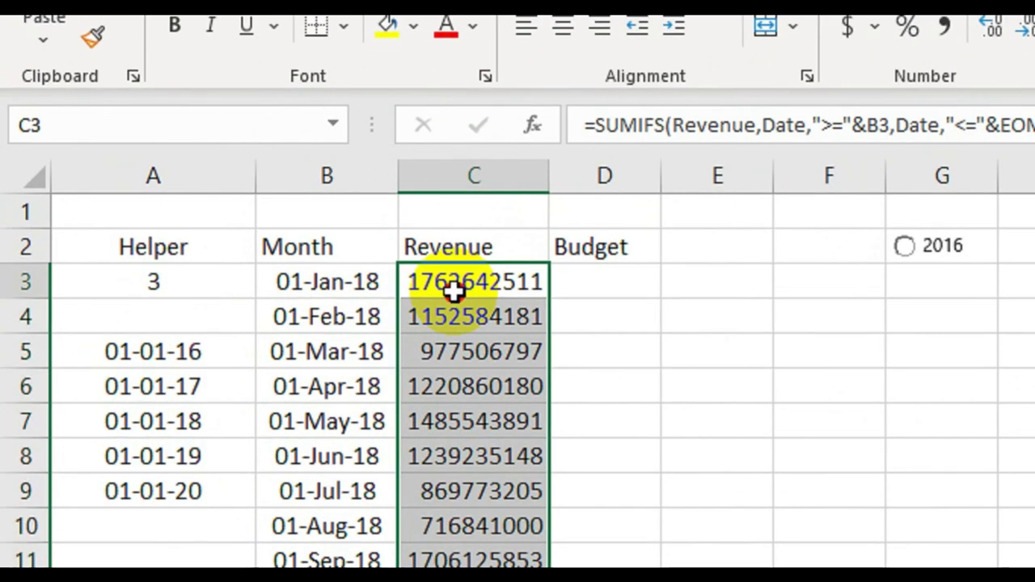
Select the full SUMIFS formula text inside cell C3 for copying
{"action": "left_click", "coordinate": [228, 233]}
{"action": "double_click", "coordinate": [457, 283]}
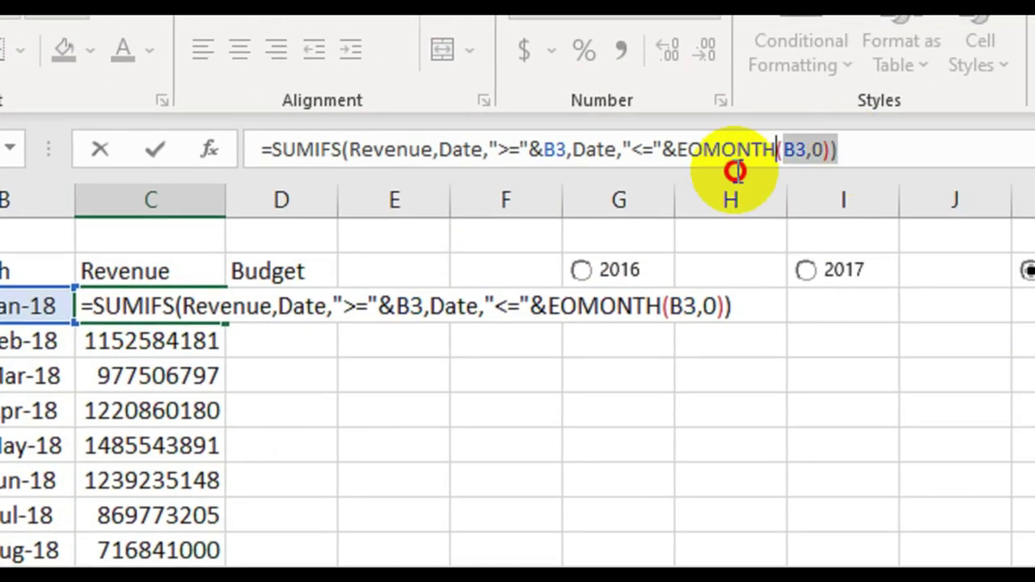
{"action": "left_click_drag", "start_coordinate": [736, 172], "coordinate": [240, 170]}
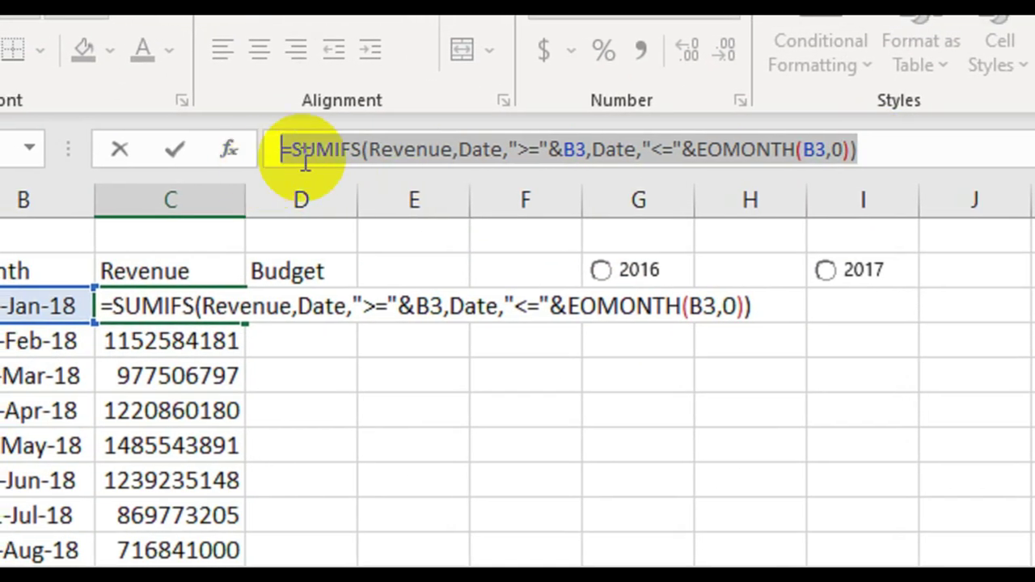
Paste the SUMIFS formula into D3, swapping the Revenue sum range for Budget
{"action": "key", "text": "Escape"}
{"action": "left_click", "coordinate": [288, 307]}
{"action": "double_click", "coordinate": [288, 308]}
{"action": "type", "text": "=SUMIFS(Revenue,Date,\">=\"&B3,Date,\"<=\"&EOMONTH(B3,0))"}
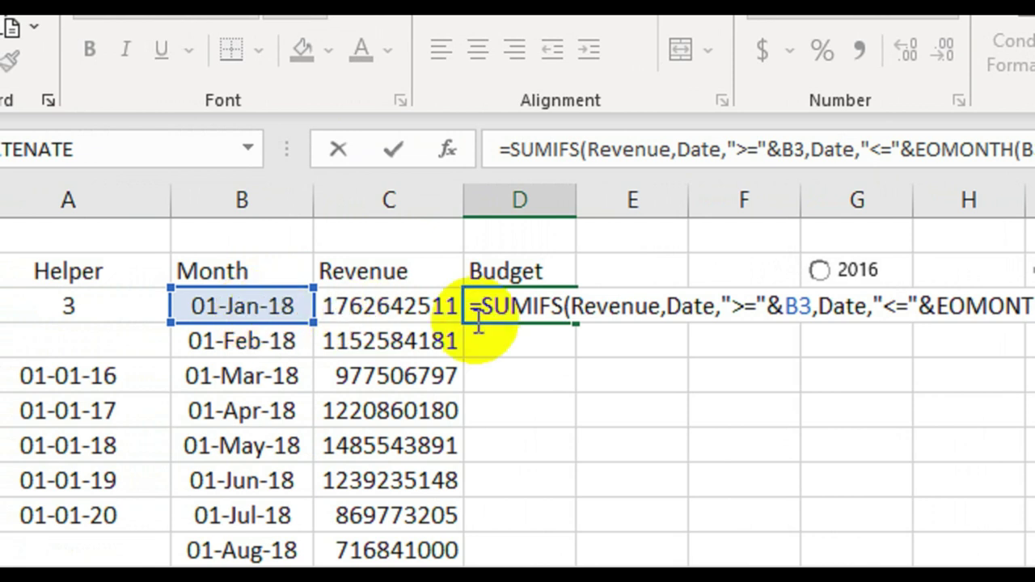
{"action": "left_click", "coordinate": [608, 308]}
{"action": "left_click", "coordinate": [606, 338]}
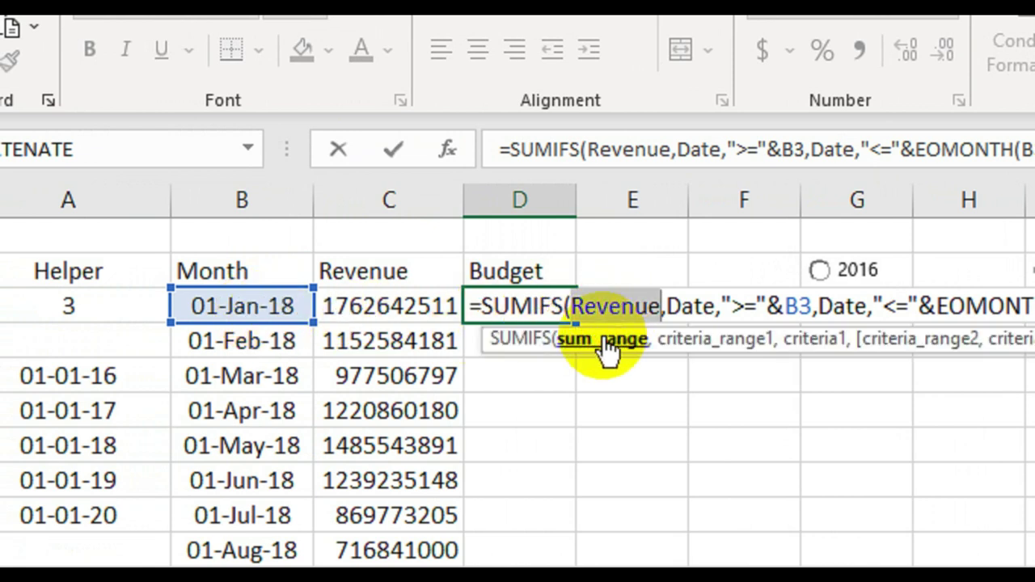
{"action": "type", "text": "bud"}
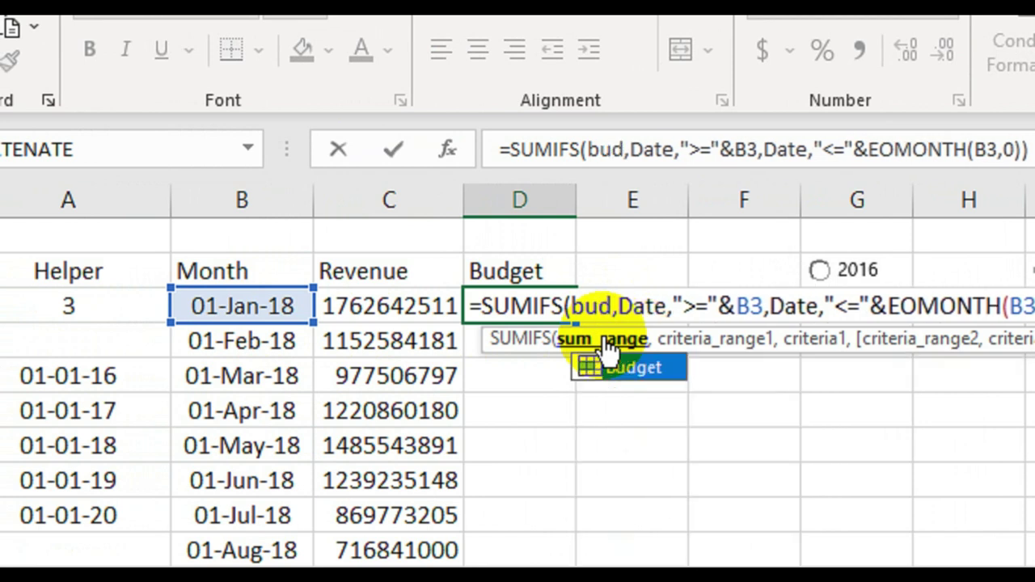
{"action": "key", "text": "Tab"}
{"action": "key", "text": "Return"}
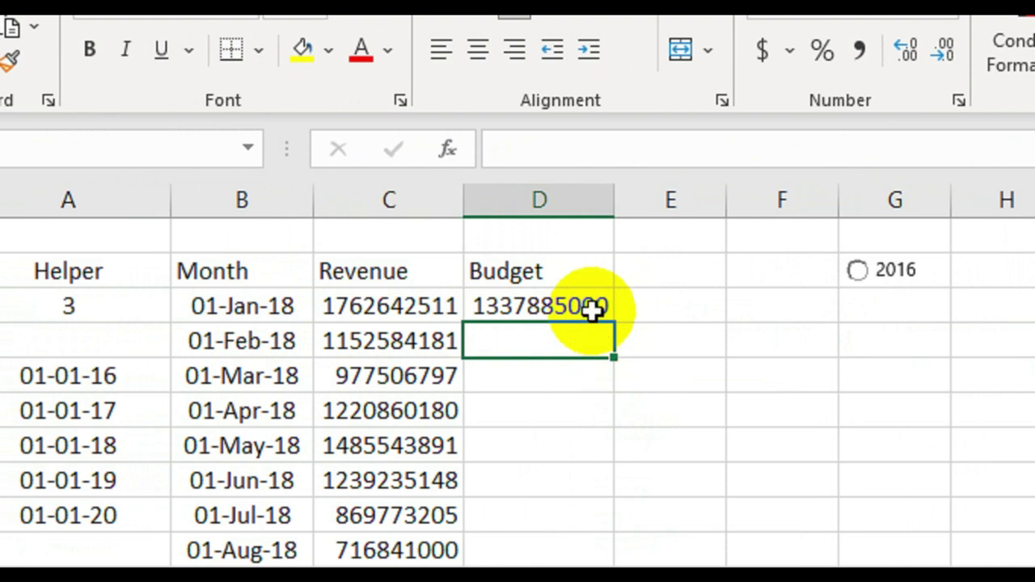
Fill D3's Budget formula down the column to D14
{"action": "left_click", "coordinate": [596, 308]}
{"action": "double_click", "coordinate": [615, 322]}
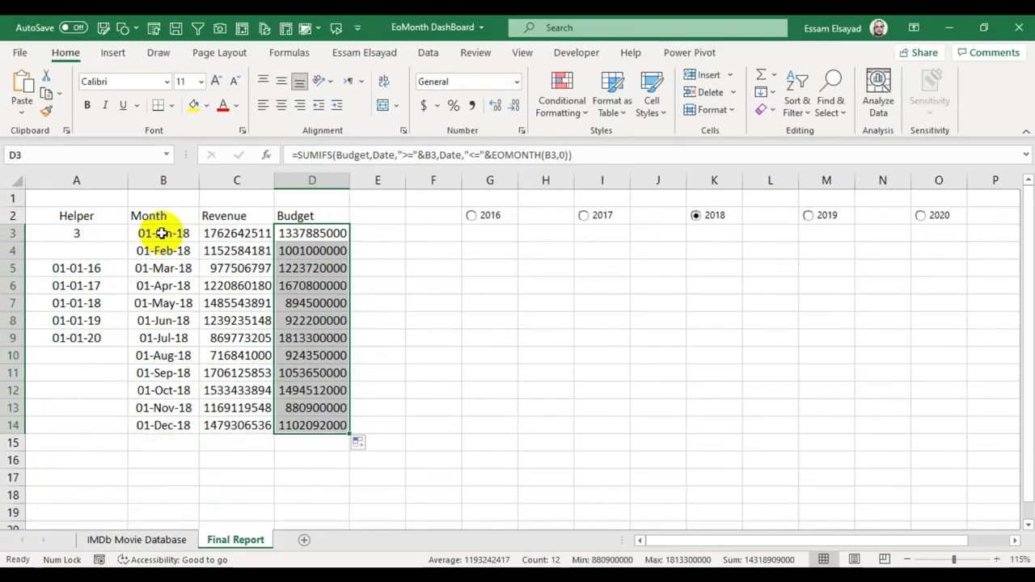
{"action": "left_click", "coordinate": [161, 233]}
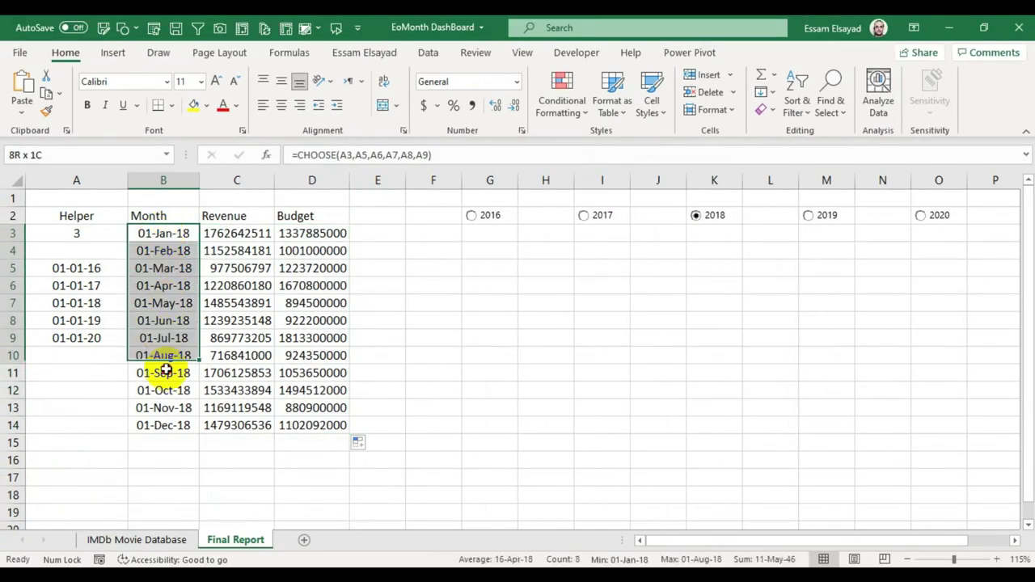
Give month cells B3:B14 the custom format mmm instead of dd-mmm-yy
{"action": "left_click_drag", "start_coordinate": [162, 233], "coordinate": [165, 420]}
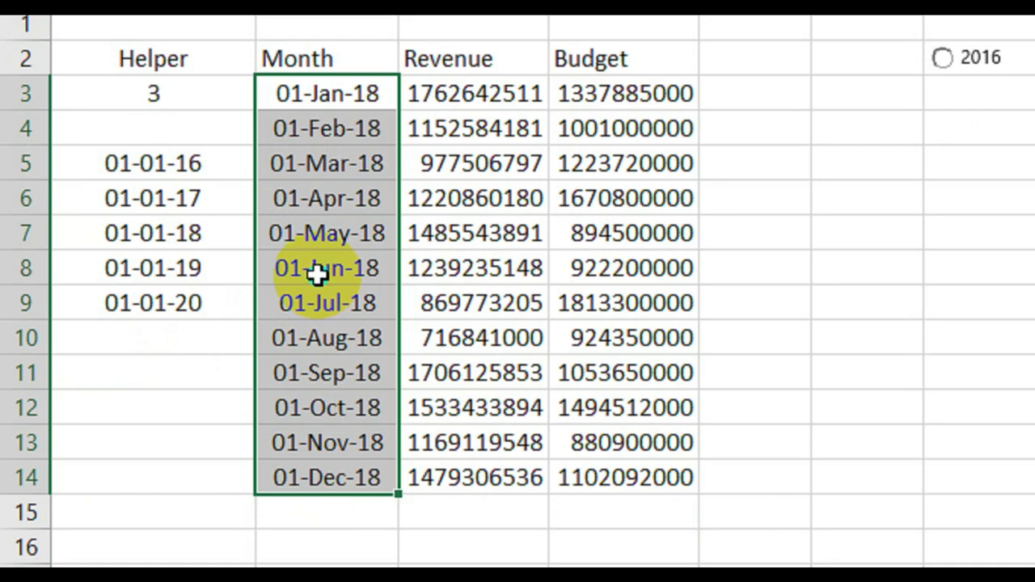
{"action": "right_click", "coordinate": [318, 275]}
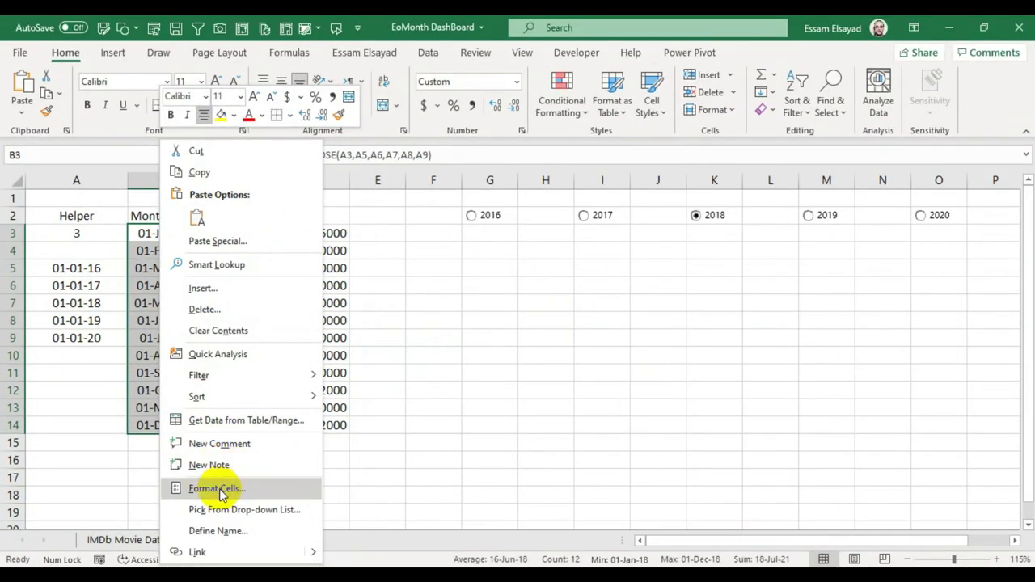
{"action": "left_click", "coordinate": [217, 489]}
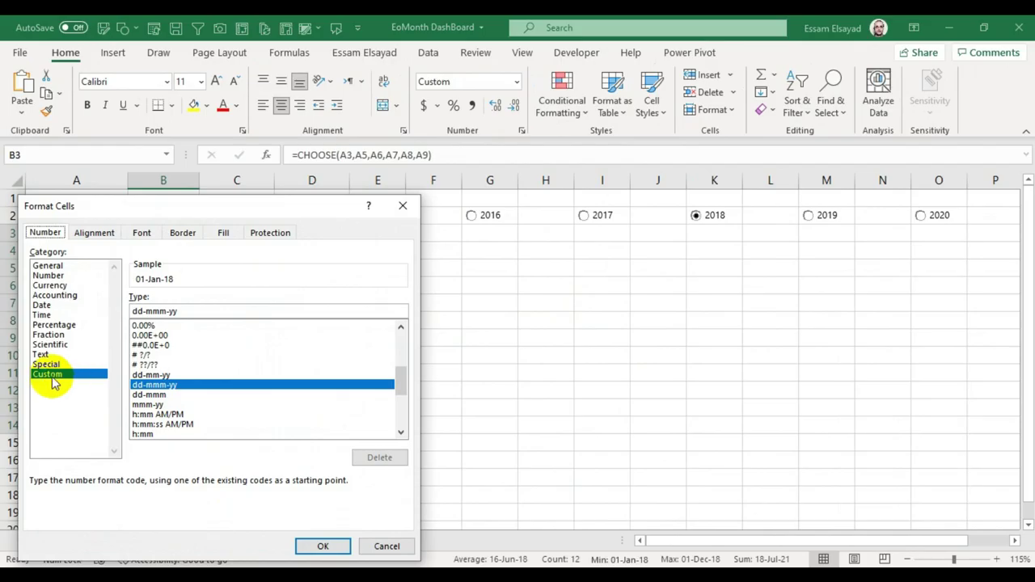
{"action": "left_click", "coordinate": [181, 311]}
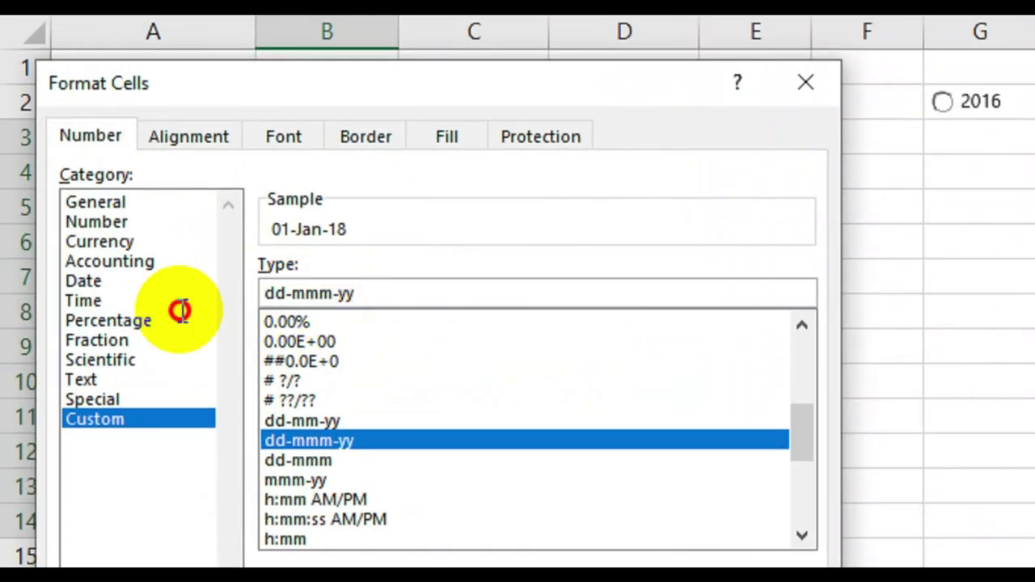
{"action": "left_click_drag", "start_coordinate": [376, 292], "coordinate": [245, 293]}
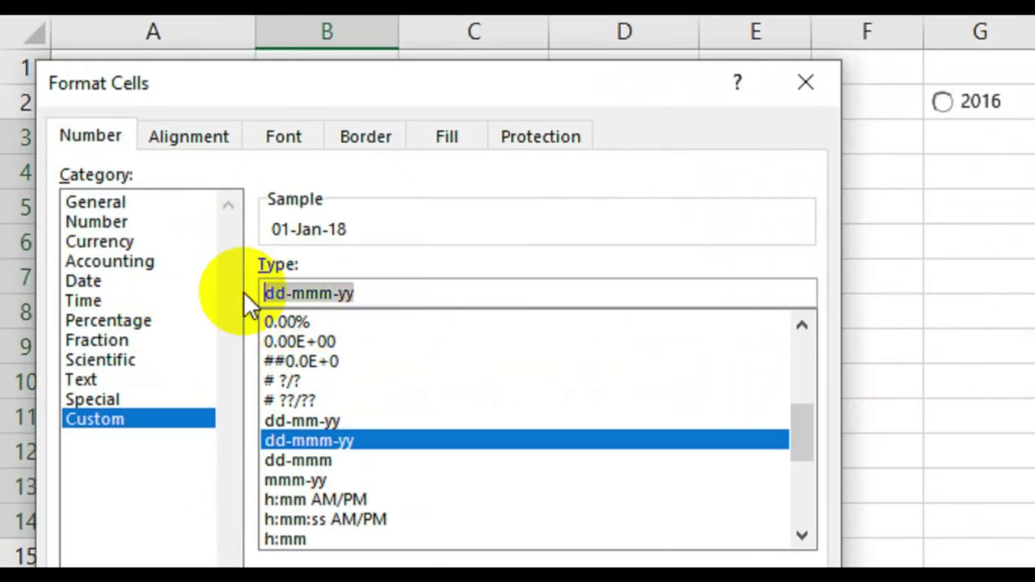
{"action": "type", "text": "mmm"}
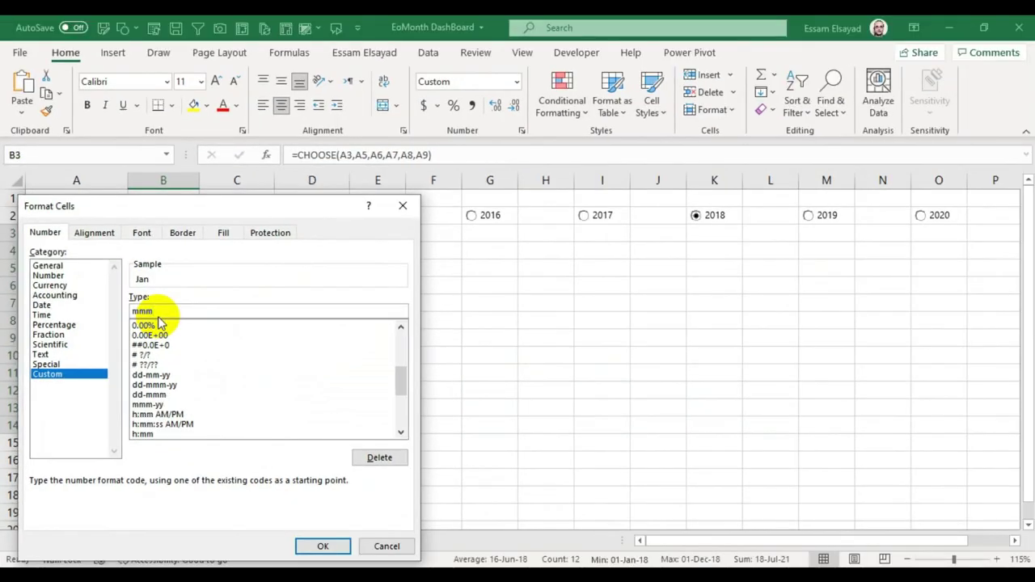
{"action": "key", "text": "Return"}
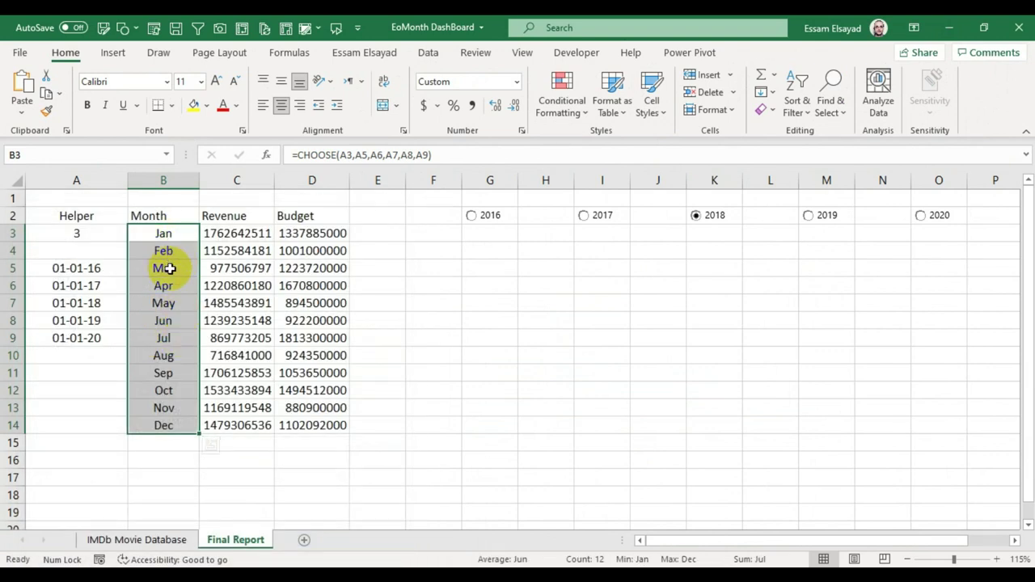
{"action": "left_click", "coordinate": [333, 219]}
Step the report through 2016 to 2019 and leave it on 2020
{"action": "left_click", "coordinate": [476, 215]}
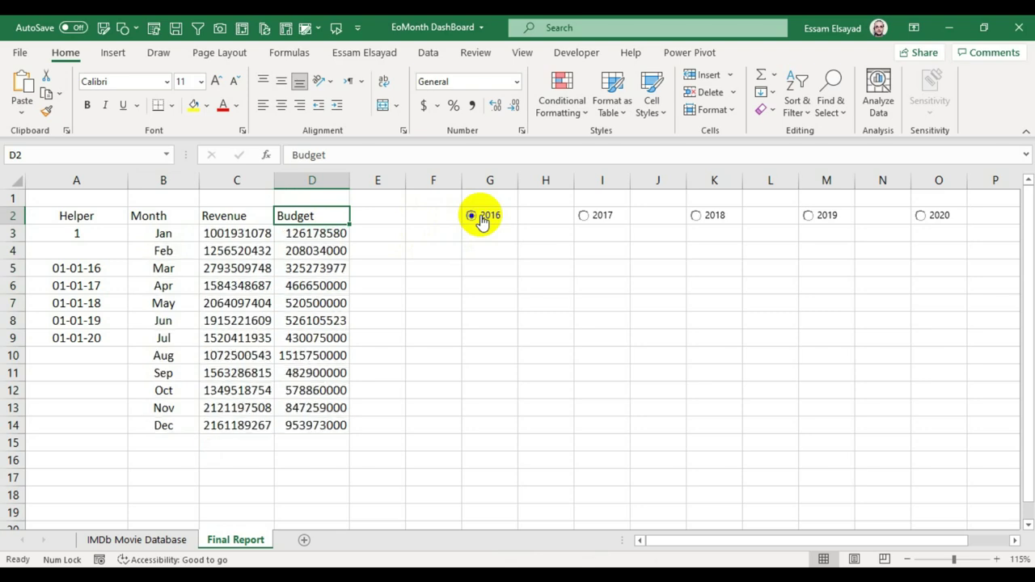
{"action": "left_click", "coordinate": [590, 215]}
{"action": "left_click", "coordinate": [699, 214]}
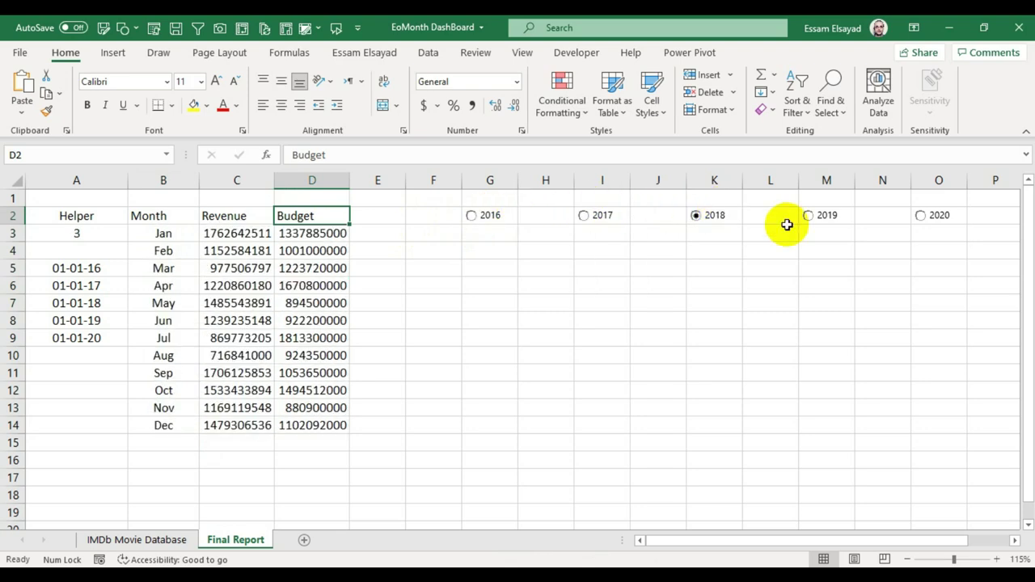
{"action": "left_click", "coordinate": [838, 221]}
{"action": "left_click", "coordinate": [921, 218]}
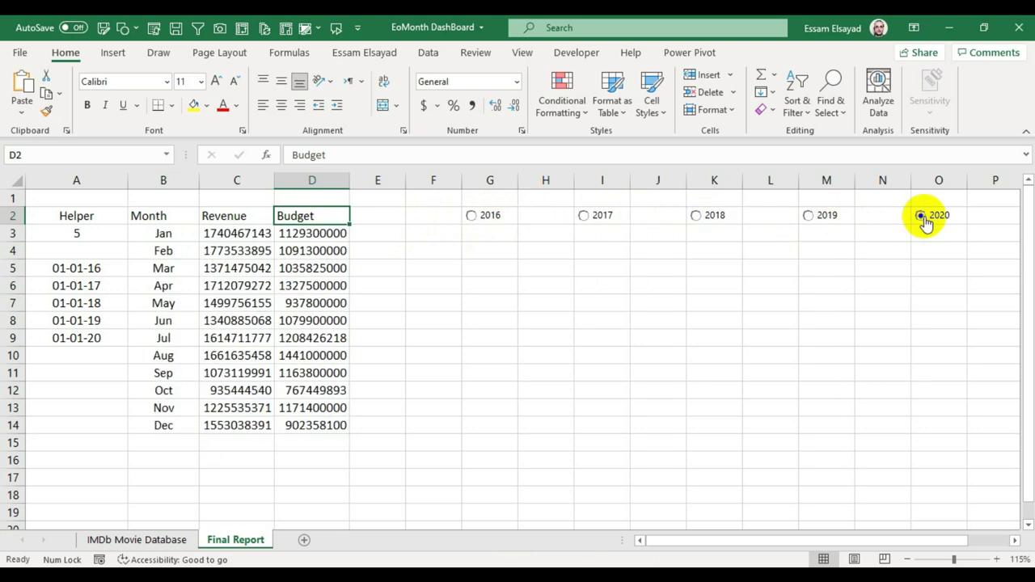
Make helper column A's text white, narrow it to 1.71, then select B2:D14
{"action": "left_click", "coordinate": [80, 178]}
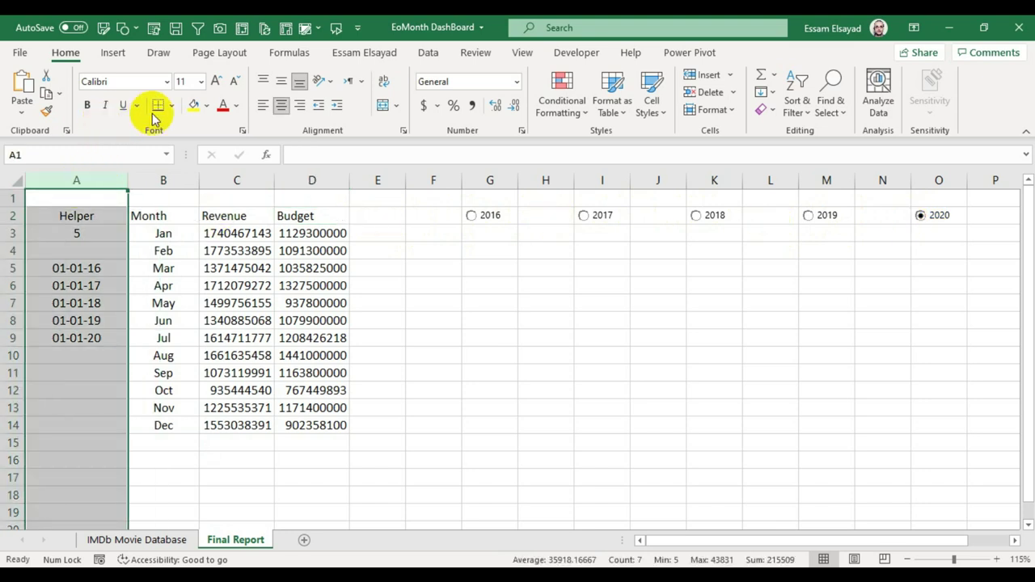
{"action": "left_click", "coordinate": [236, 106]}
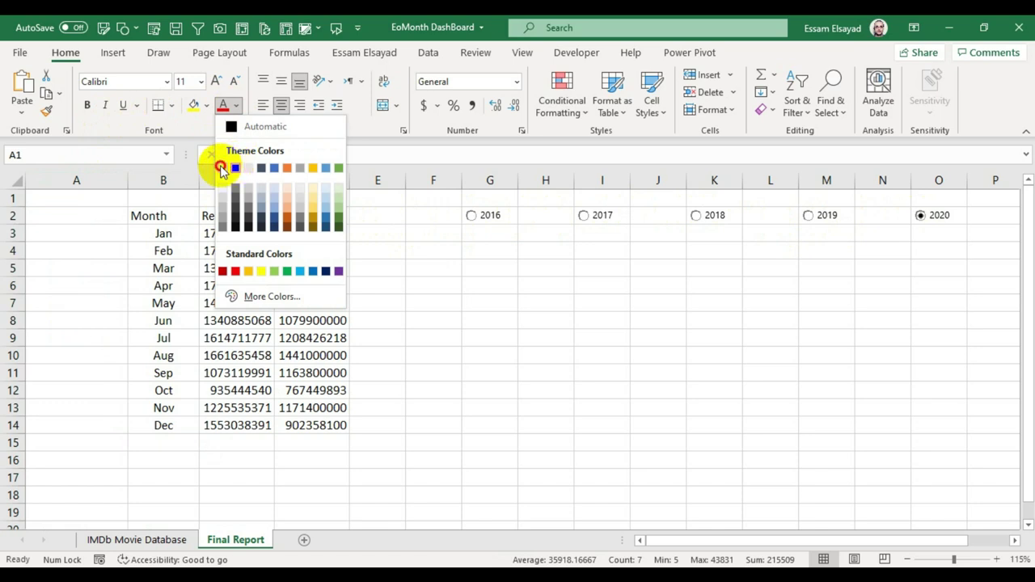
{"action": "left_click", "coordinate": [222, 168]}
{"action": "left_click_drag", "start_coordinate": [127, 180], "coordinate": [39, 191]}
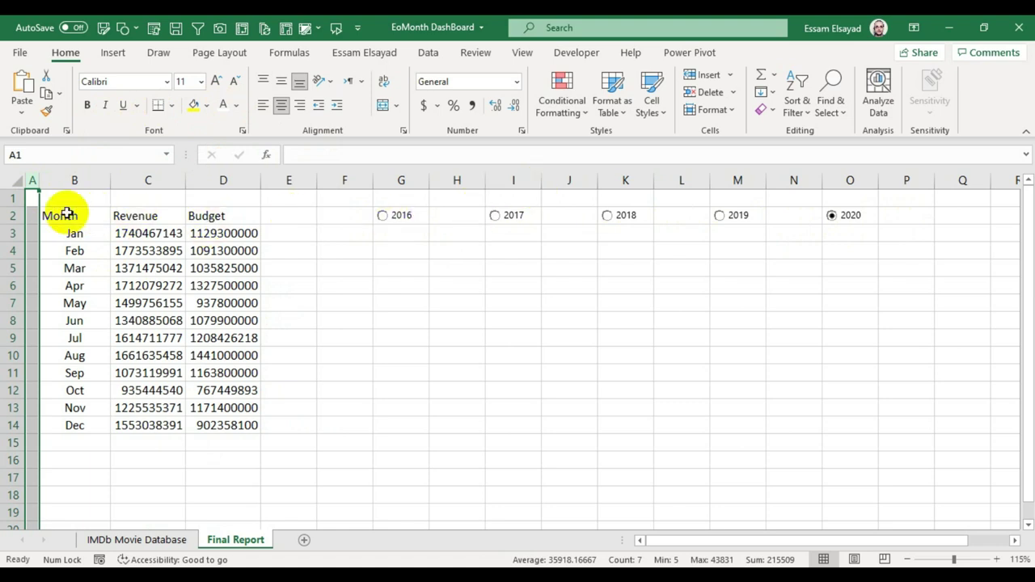
{"action": "left_click", "coordinate": [69, 216]}
{"action": "mouse_move", "coordinate": [99, 217]}
{"action": "left_mouse_down"}
{"action": "mouse_move", "coordinate": [234, 394]}
{"action": "mouse_move", "coordinate": [235, 423]}
{"action": "left_mouse_up"}
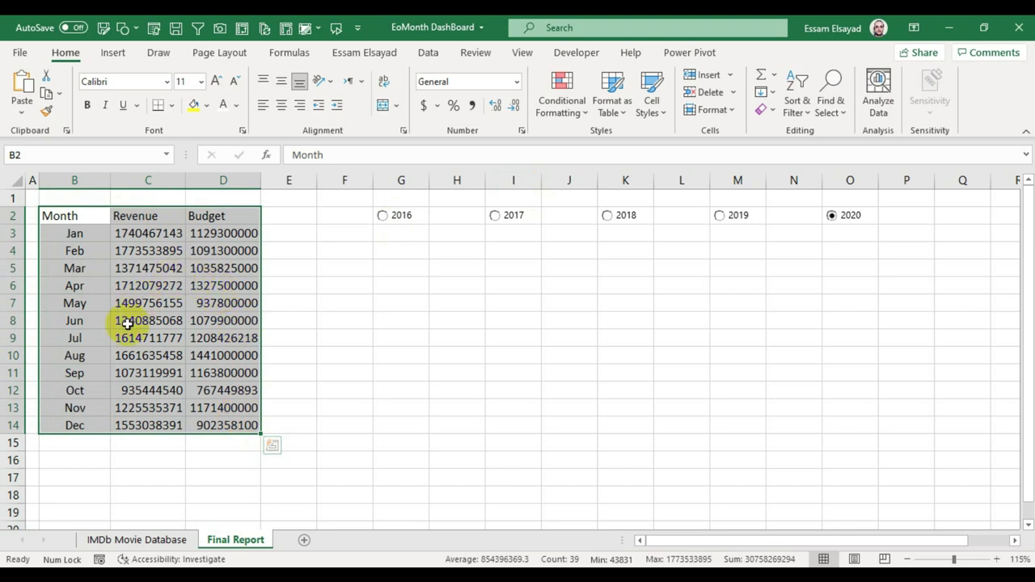
In Format Cells, set a thick white Outline and Inside border for the table
{"action": "right_click", "coordinate": [104, 267]}
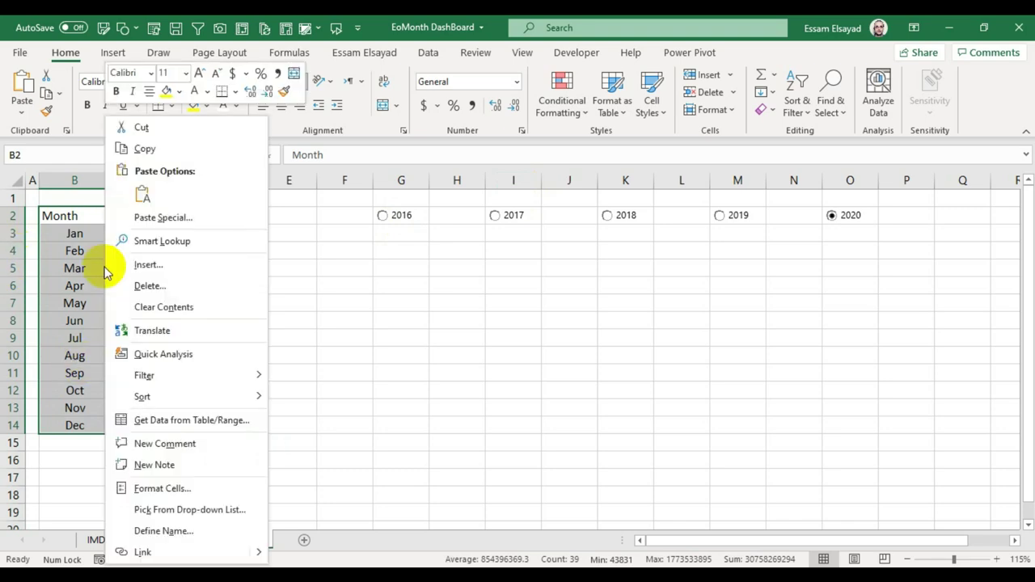
{"action": "left_click", "coordinate": [162, 489]}
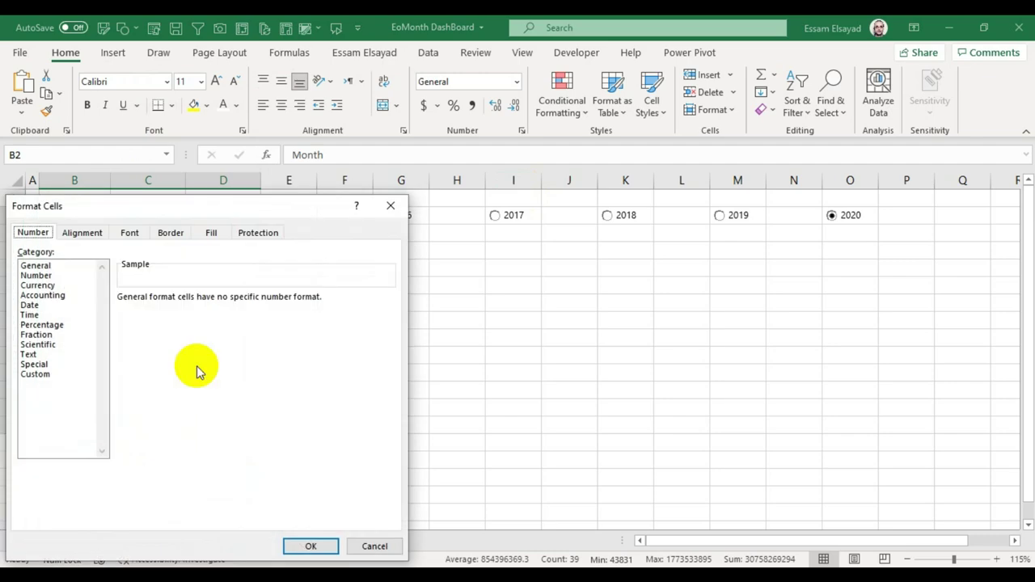
{"action": "left_click", "coordinate": [171, 235]}
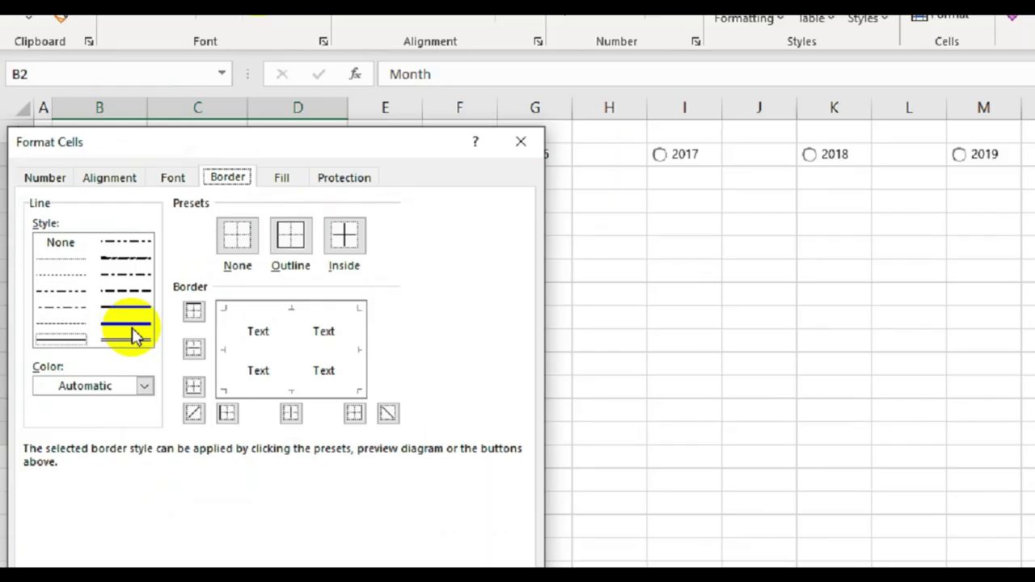
{"action": "left_click", "coordinate": [95, 340]}
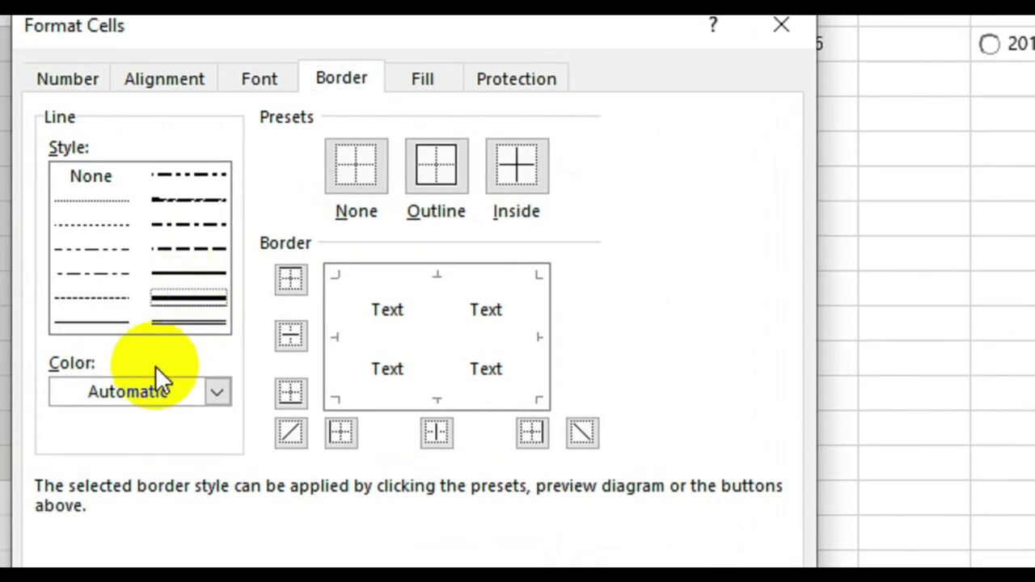
{"action": "left_click", "coordinate": [140, 391]}
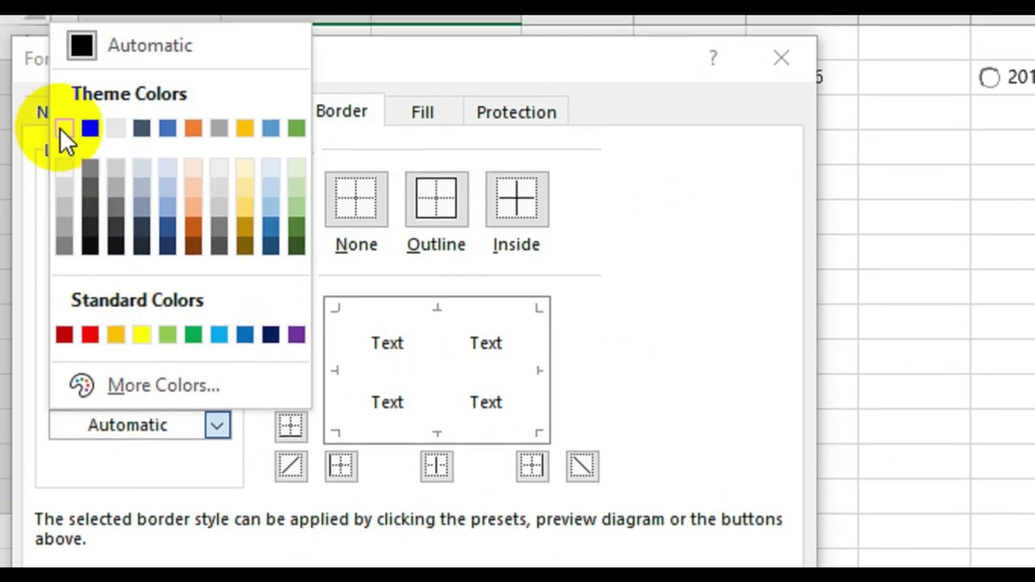
{"action": "left_click", "coordinate": [64, 94]}
{"action": "left_click", "coordinate": [436, 232]}
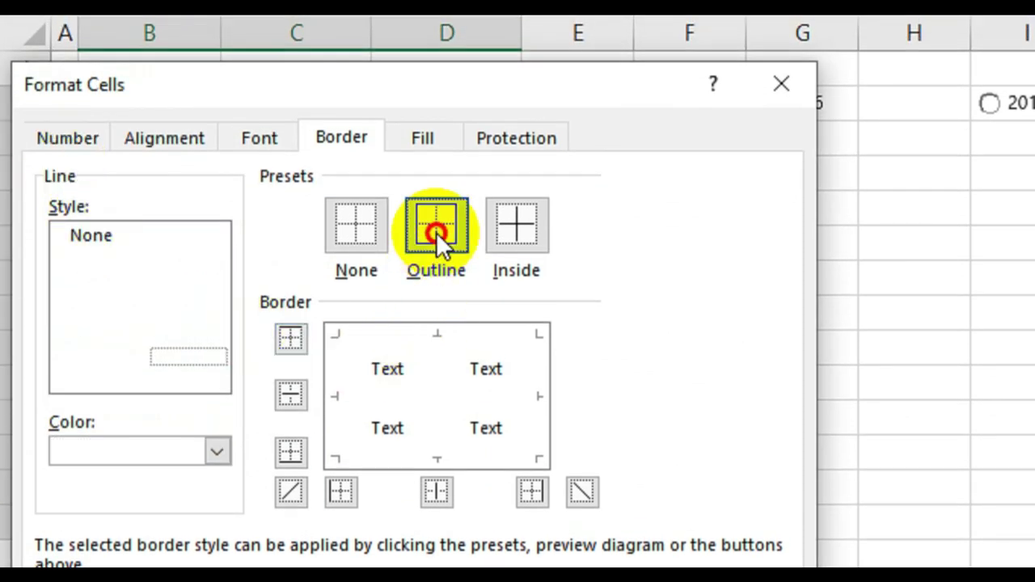
{"action": "left_click", "coordinate": [509, 229]}
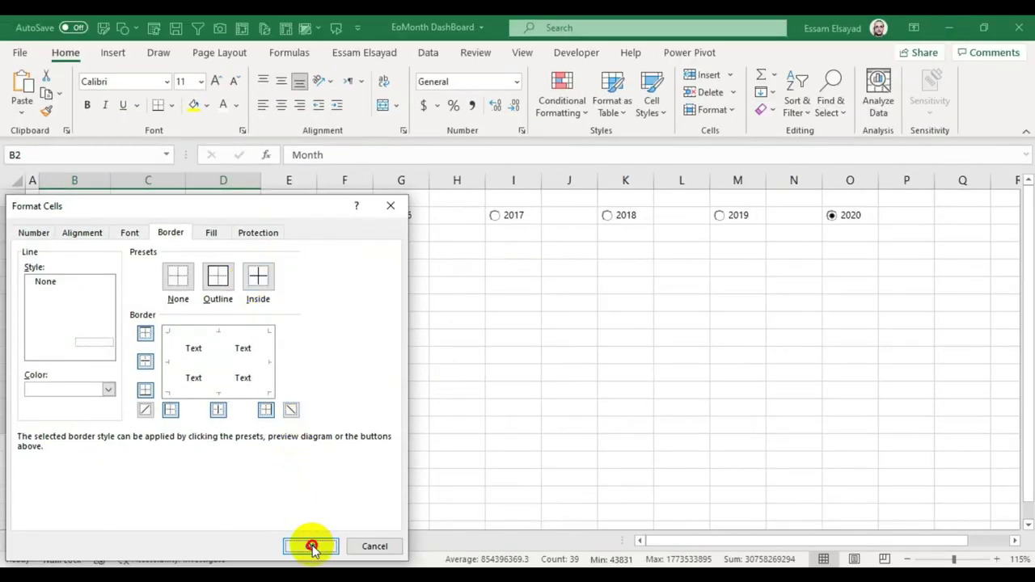
Apply the white borders and fill the table B2:D14 light blue
{"action": "left_click", "coordinate": [311, 546]}
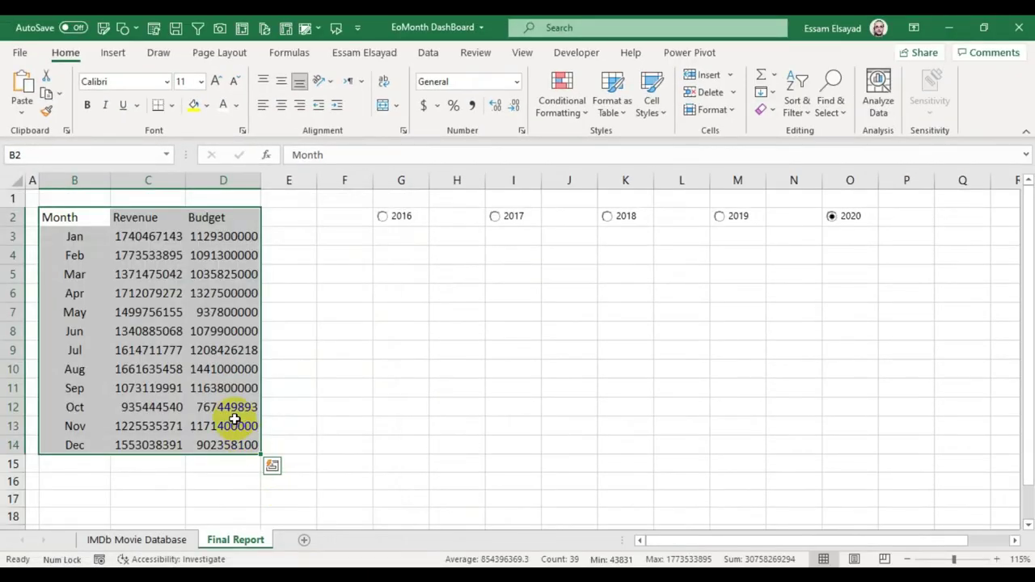
{"action": "left_click", "coordinate": [207, 105]}
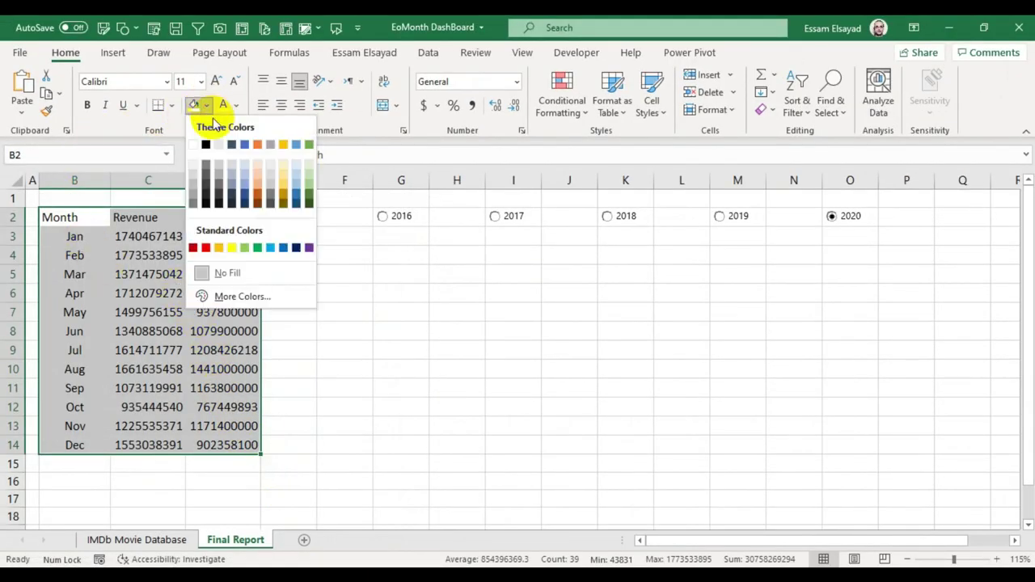
{"action": "left_click", "coordinate": [245, 166]}
Give the header row B2:D2 a dark blue fill with bold white text
{"action": "left_click_drag", "start_coordinate": [89, 214], "coordinate": [226, 215]}
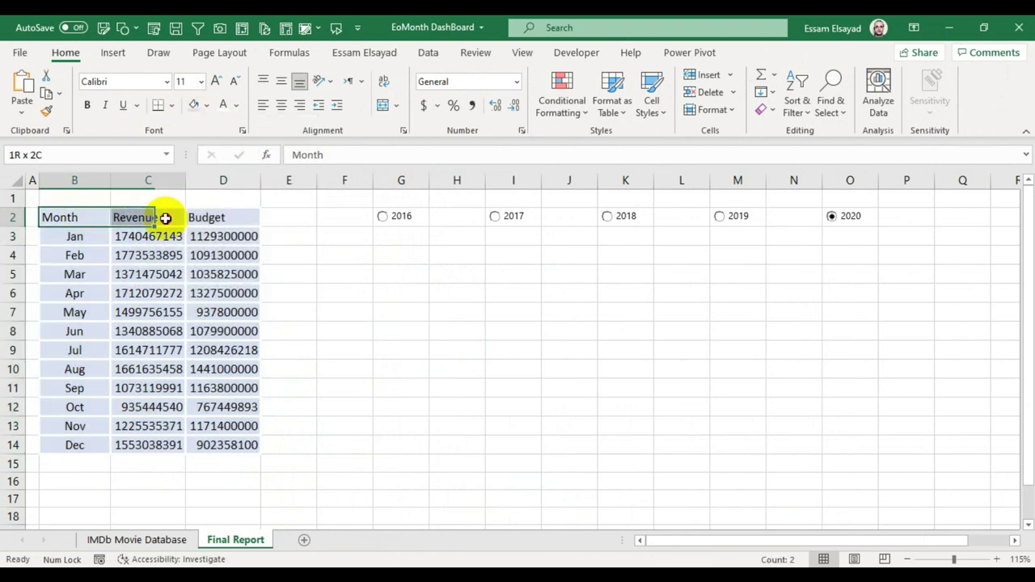
{"action": "left_click", "coordinate": [208, 105]}
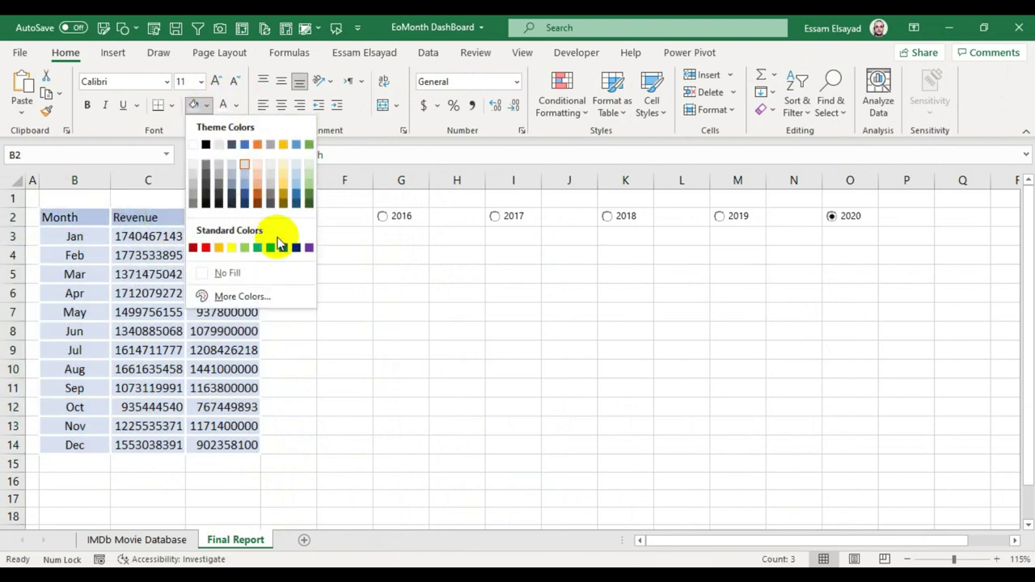
{"action": "left_click", "coordinate": [296, 244]}
{"action": "left_click", "coordinate": [224, 108]}
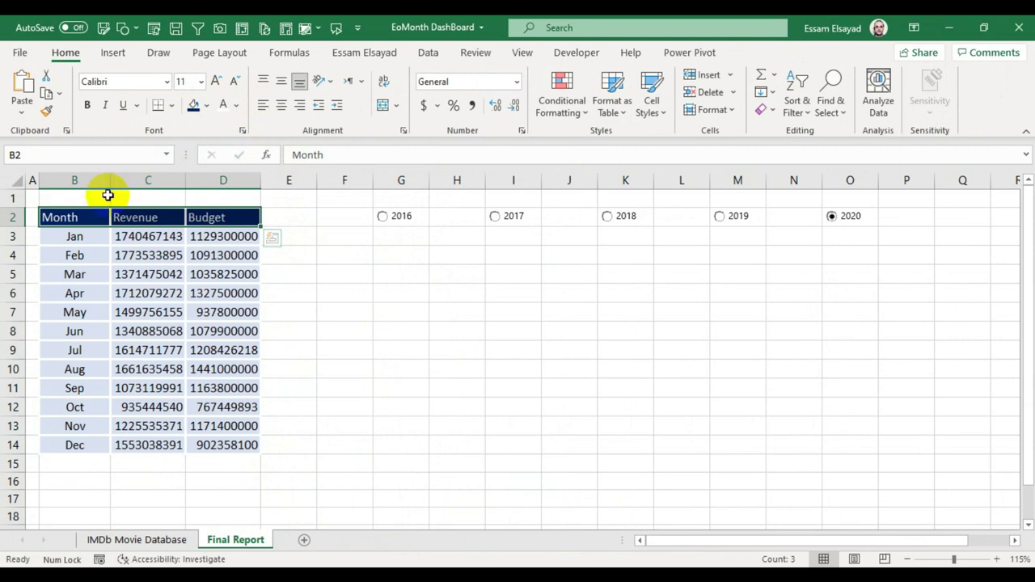
{"action": "left_click", "coordinate": [91, 109]}
Left-align the table text and widen the Revenue and Budget columns
{"action": "left_click_drag", "start_coordinate": [58, 220], "coordinate": [223, 443]}
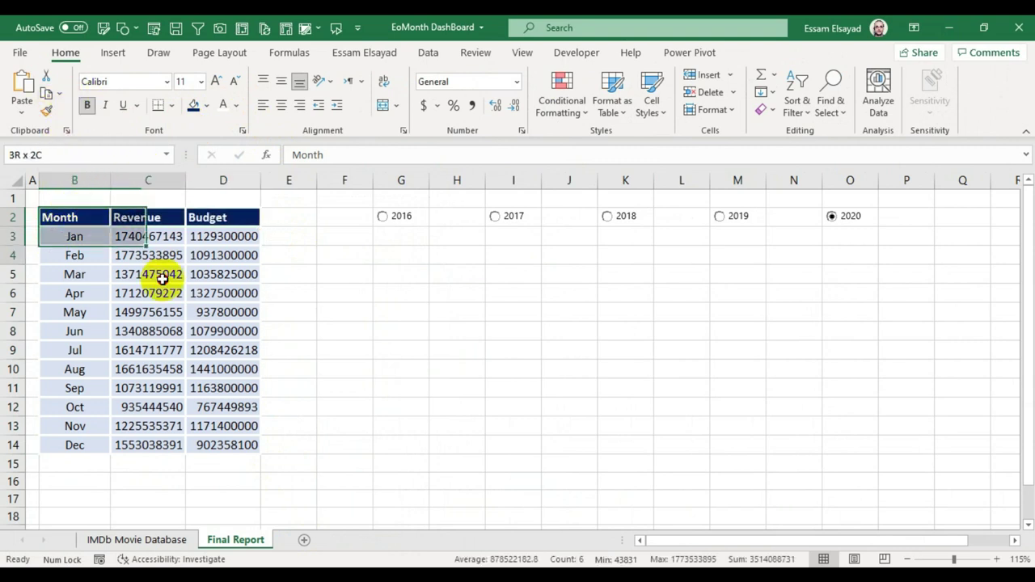
{"action": "left_click", "coordinate": [263, 105]}
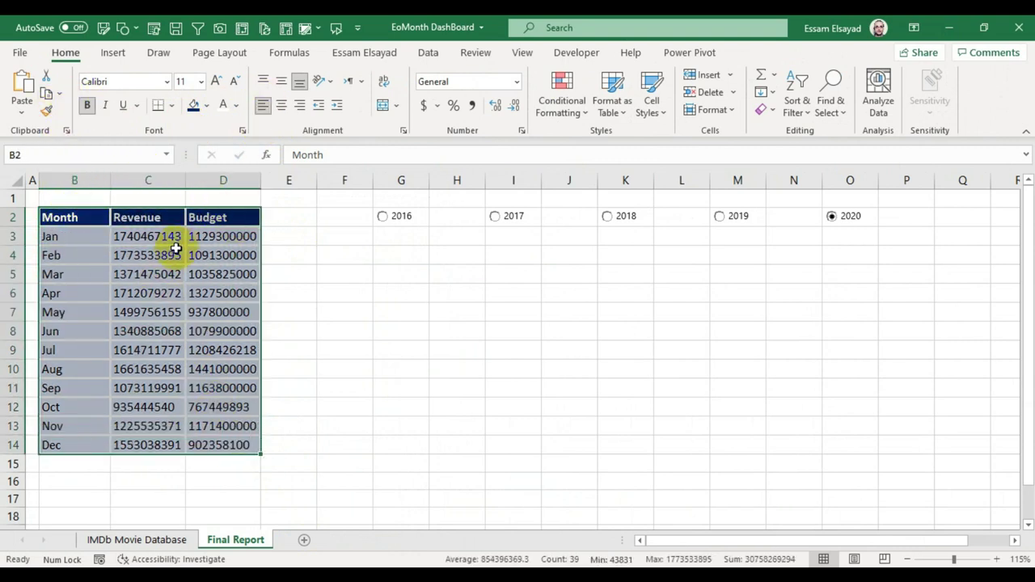
{"action": "left_click", "coordinate": [166, 293]}
{"action": "left_click_drag", "start_coordinate": [170, 177], "coordinate": [274, 179]}
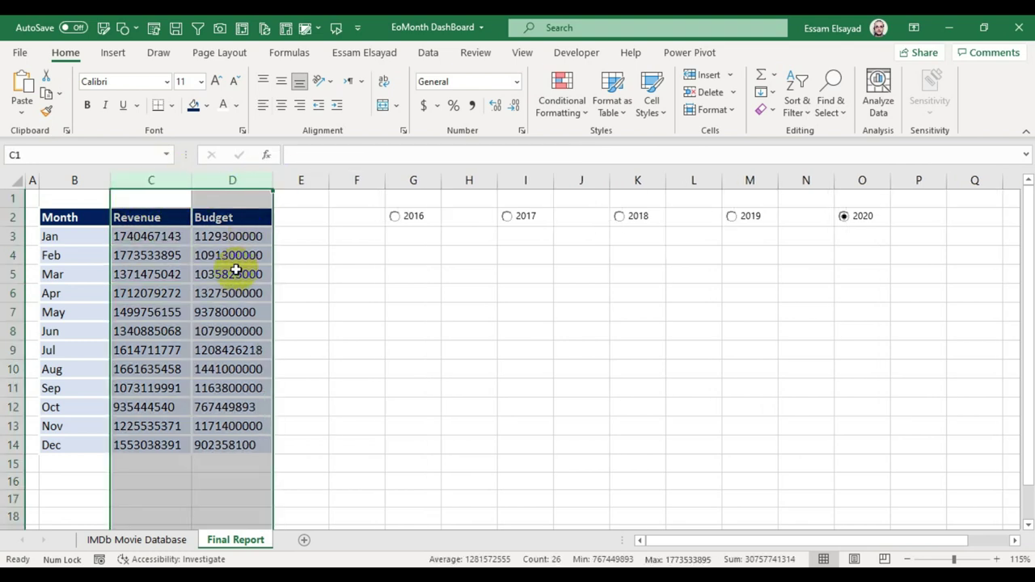
{"action": "left_click_drag", "start_coordinate": [950, 272], "coordinate": [537, 378]}
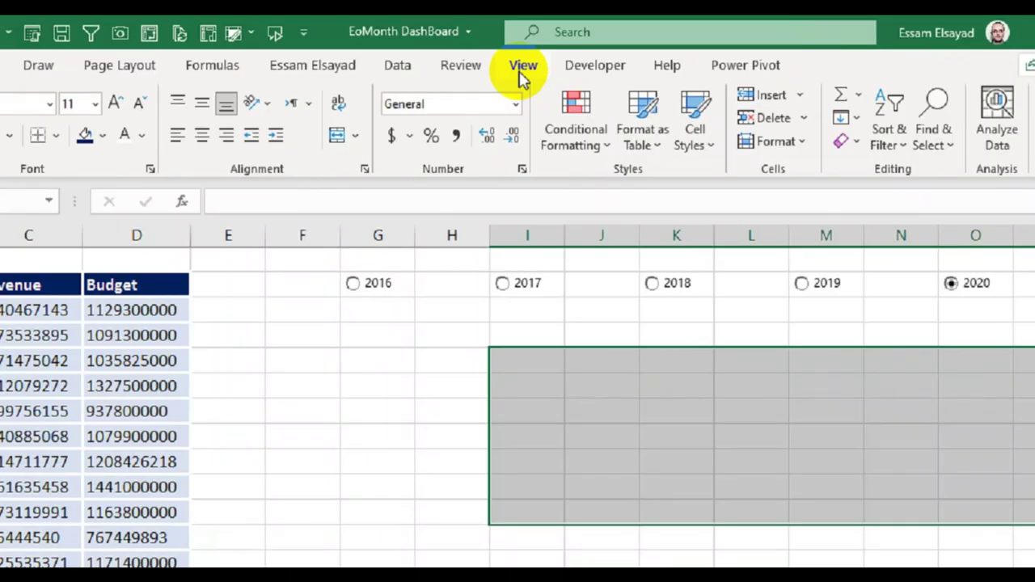
Hide the sheet gridlines and make header row 2 and data rows 3–14 taller
{"action": "left_click", "coordinate": [521, 53]}
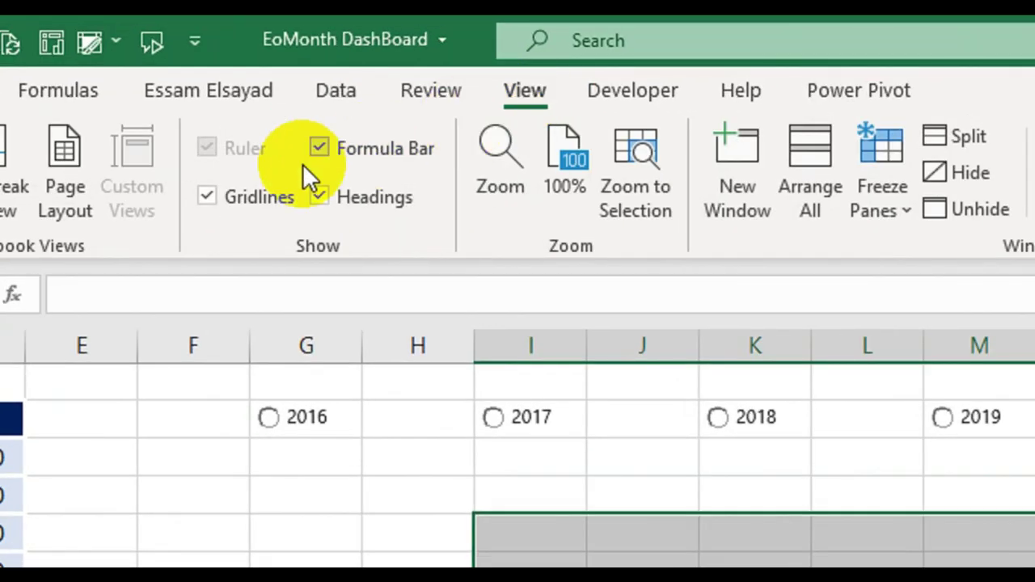
{"action": "left_click", "coordinate": [243, 197]}
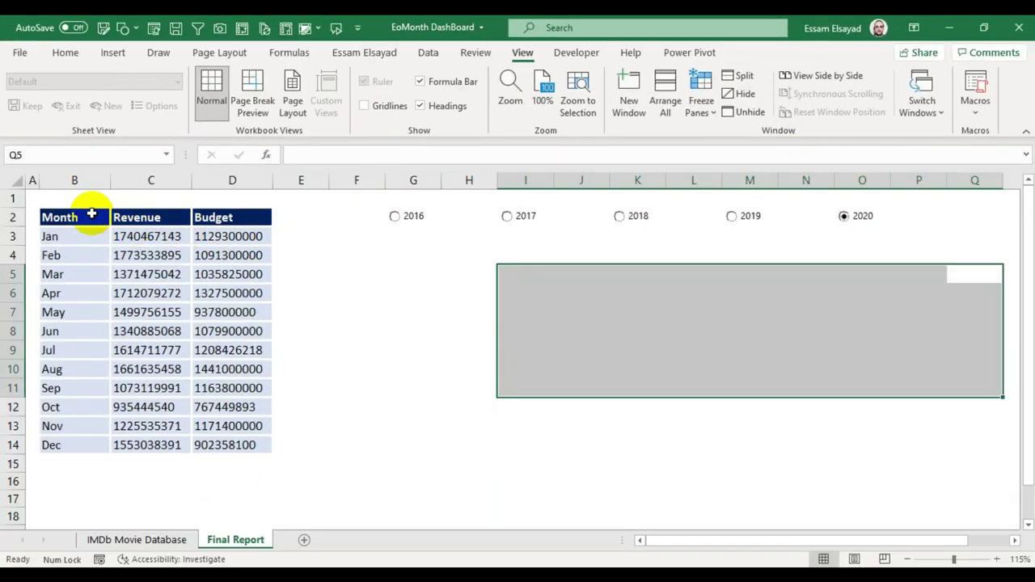
{"action": "left_click", "coordinate": [91, 215]}
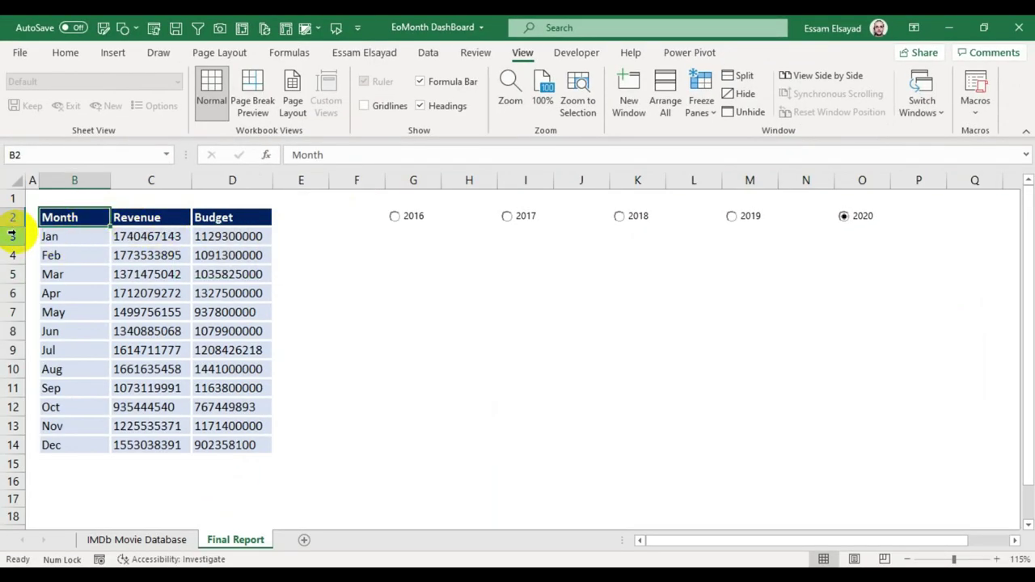
{"action": "left_click_drag", "start_coordinate": [16, 226], "coordinate": [7, 473]}
{"action": "left_click_drag", "start_coordinate": [12, 435], "coordinate": [14, 329]}
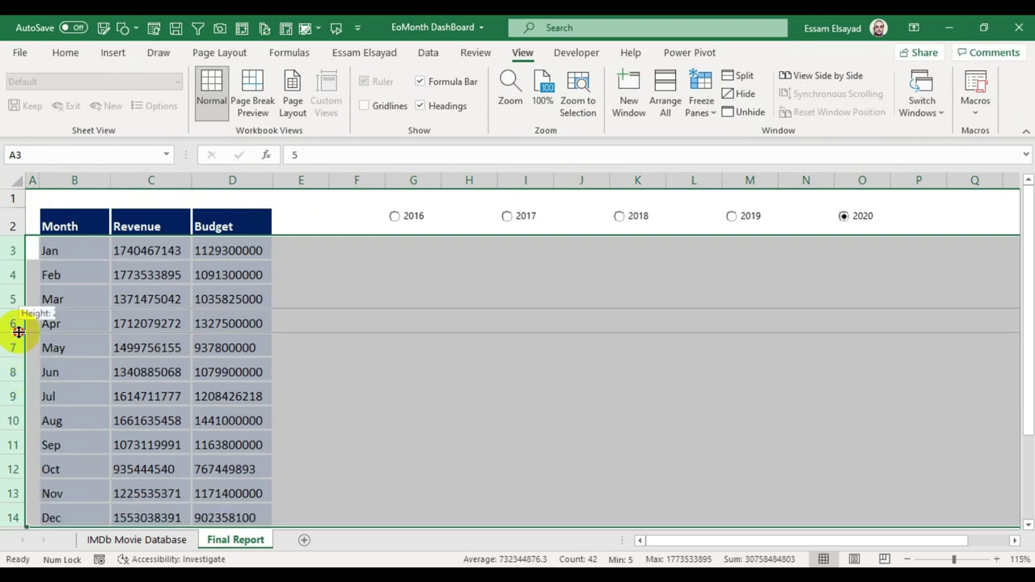
{"action": "left_click", "coordinate": [144, 341]}
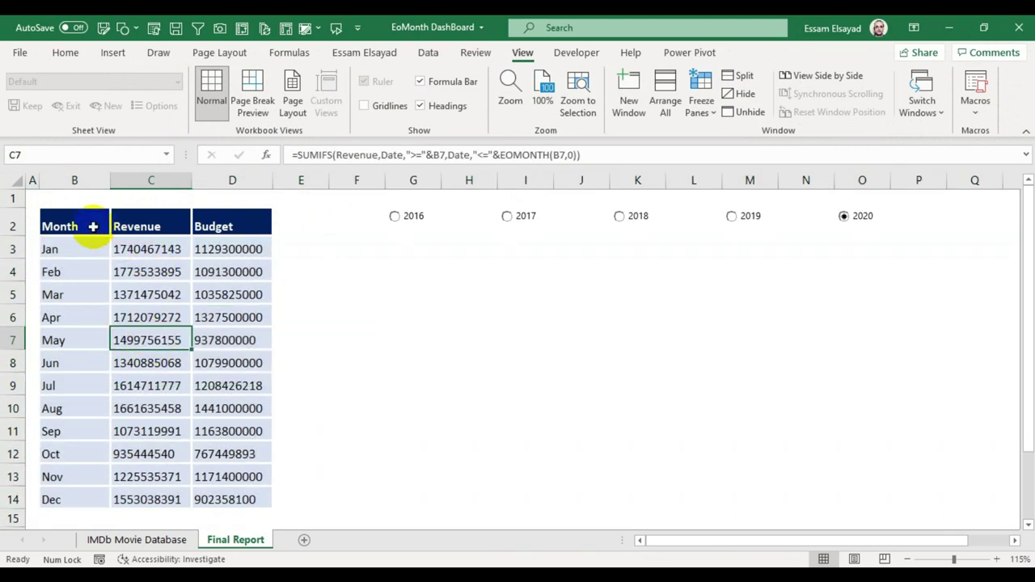
Middle-align the text of the whole table B2:D14
{"action": "left_click_drag", "start_coordinate": [89, 227], "coordinate": [222, 492]}
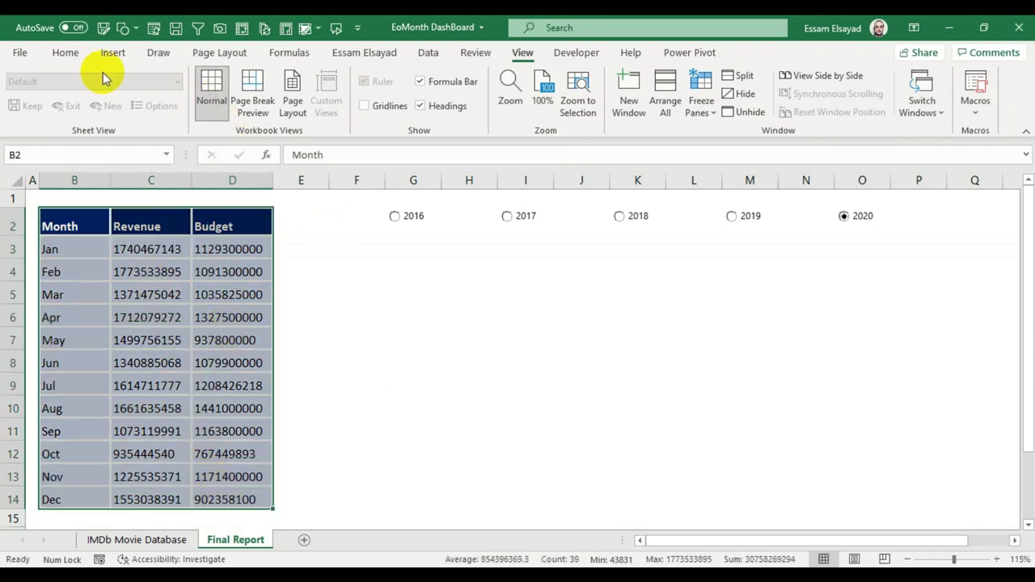
{"action": "left_click", "coordinate": [65, 52]}
{"action": "left_click", "coordinate": [281, 81]}
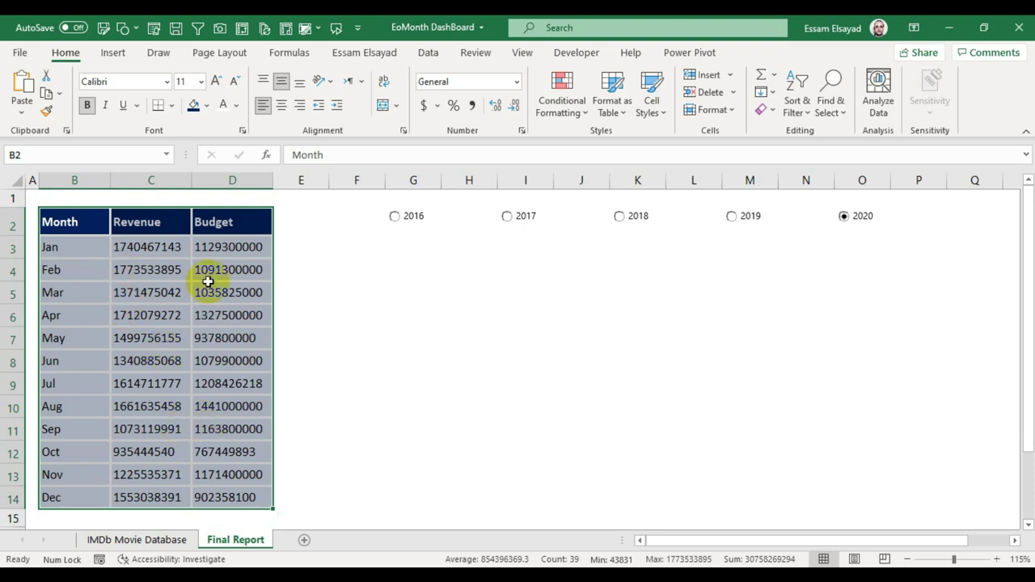
Insert a clustered column chart of Revenue and Budget and stretch it beside the table
{"action": "left_click", "coordinate": [113, 54]}
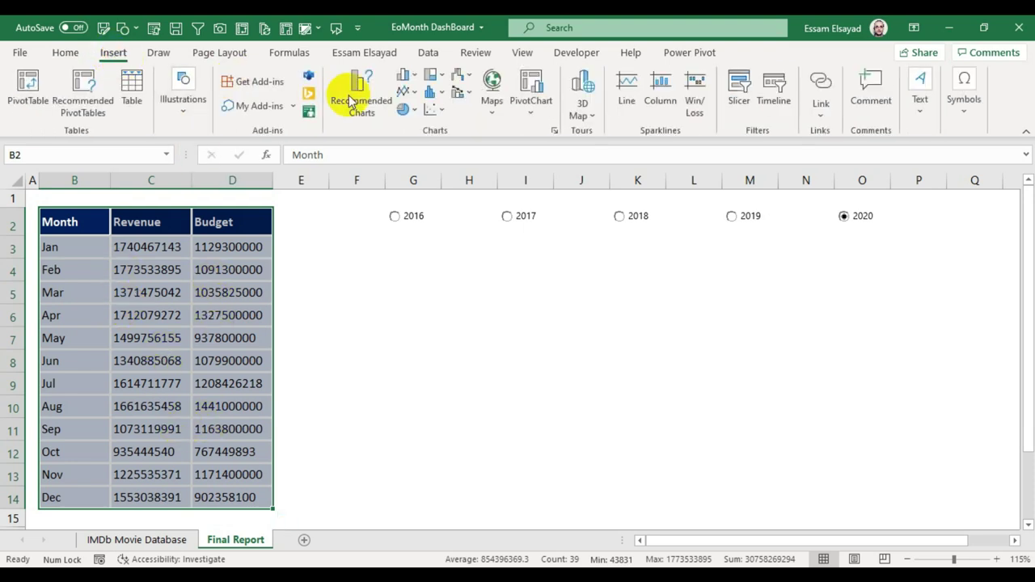
{"action": "left_click", "coordinate": [404, 75]}
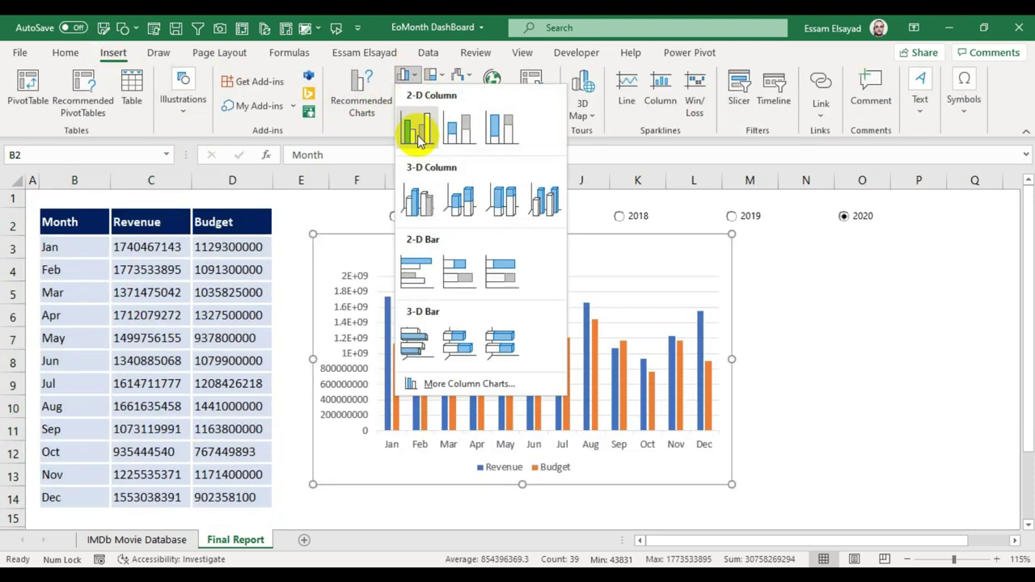
{"action": "left_click", "coordinate": [420, 140]}
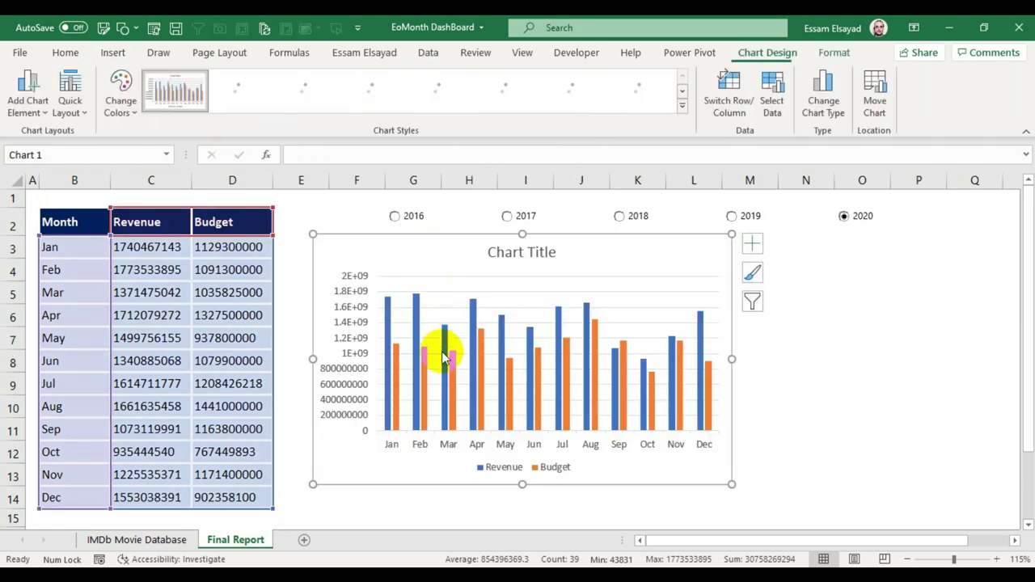
{"action": "left_click_drag", "start_coordinate": [731, 484], "coordinate": [936, 514]}
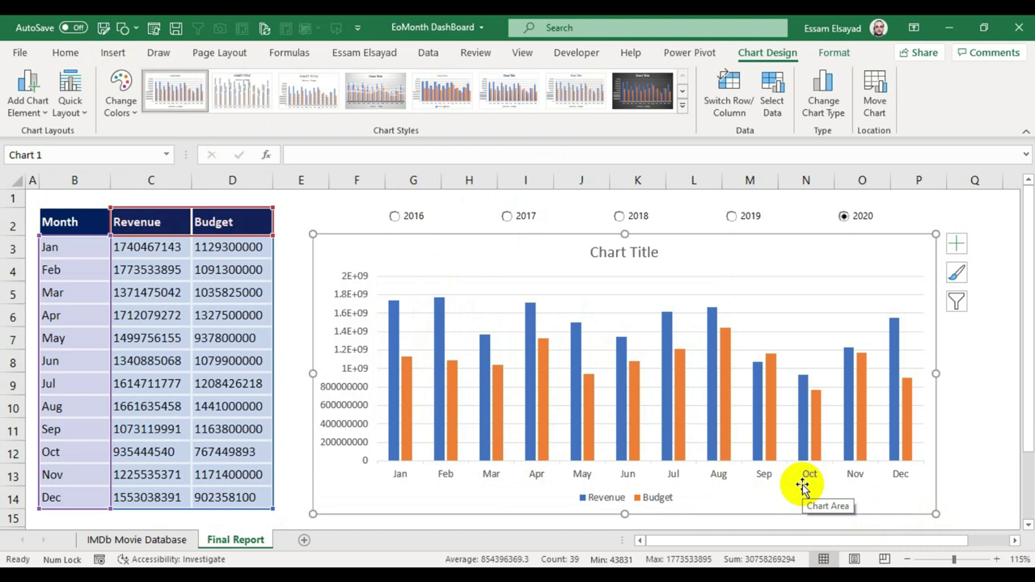
{"action": "left_click", "coordinate": [214, 369]}
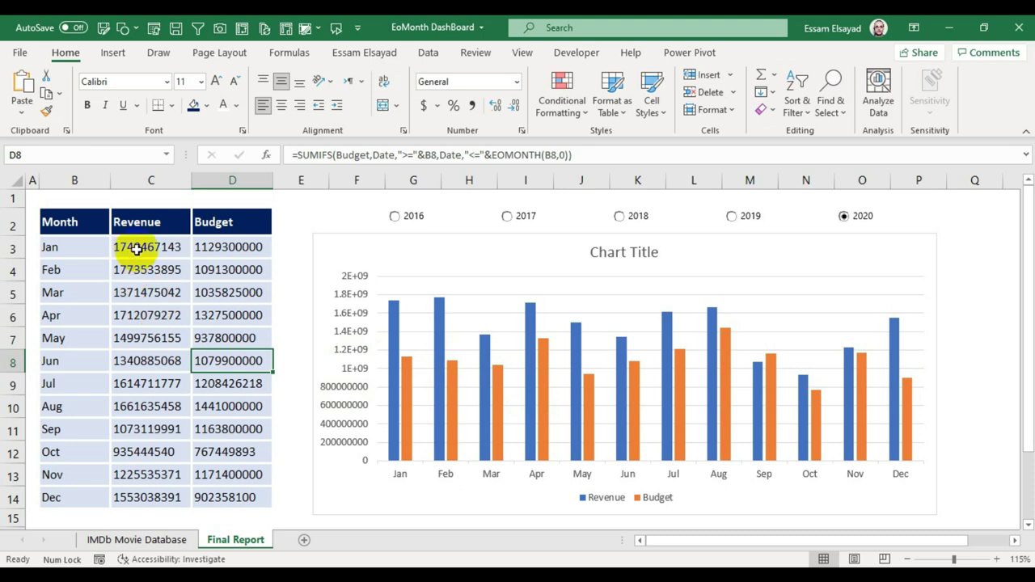
Format C3:D14 in Comma Style with no decimal places
{"action": "left_click_drag", "start_coordinate": [139, 246], "coordinate": [226, 495]}
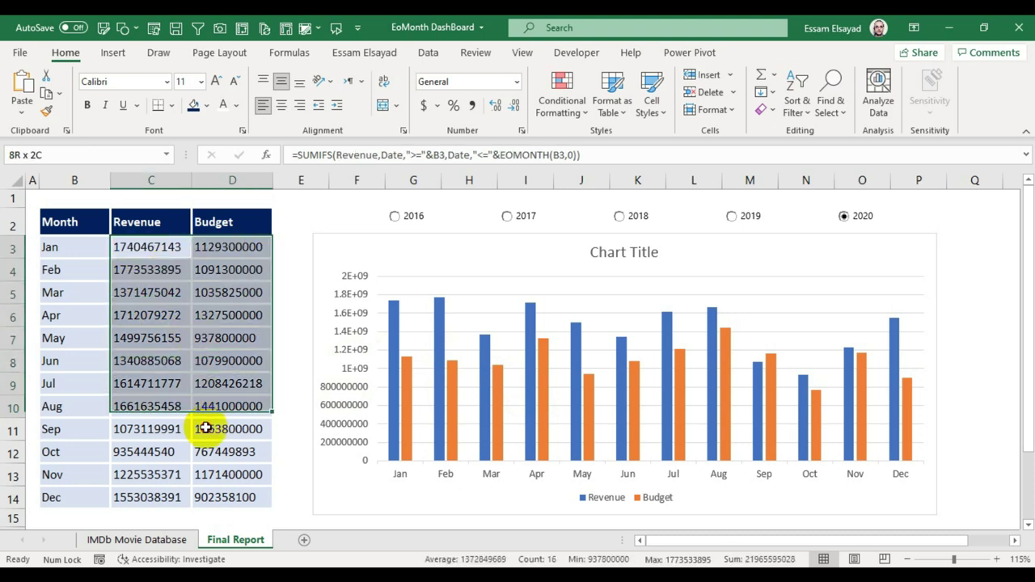
{"action": "left_click", "coordinate": [472, 106]}
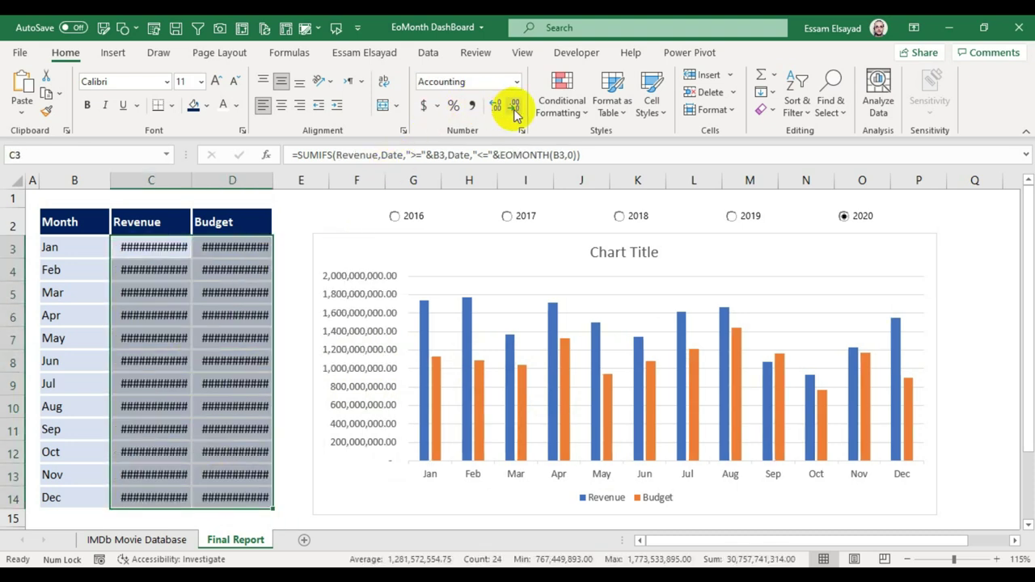
{"action": "left_click", "coordinate": [515, 106]}
{"action": "left_click", "coordinate": [514, 106]}
AutoFit columns C and D so every number displays fully
{"action": "left_click", "coordinate": [166, 224]}
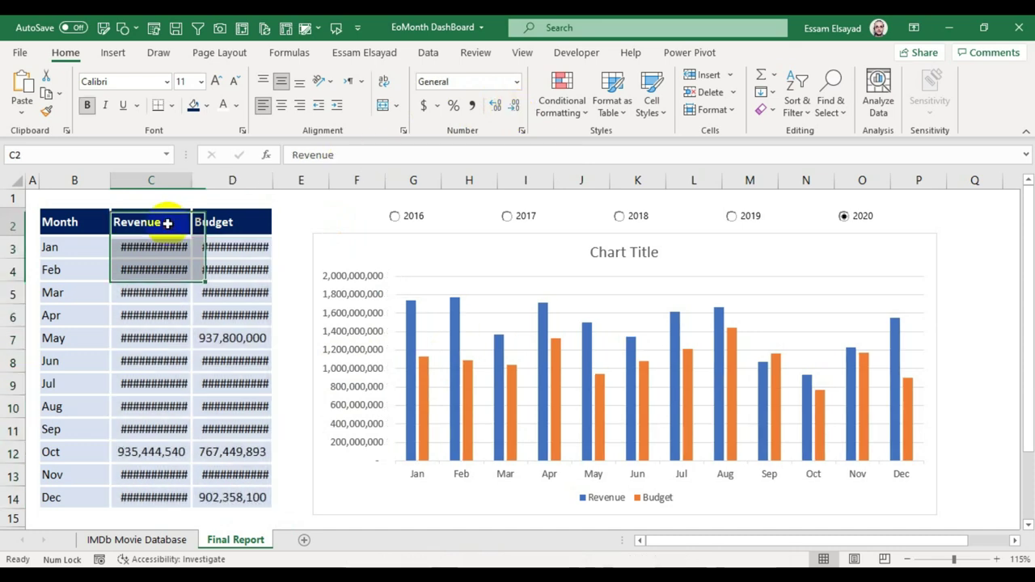
{"action": "left_click_drag", "start_coordinate": [173, 179], "coordinate": [250, 179]}
{"action": "double_click", "coordinate": [269, 179]}
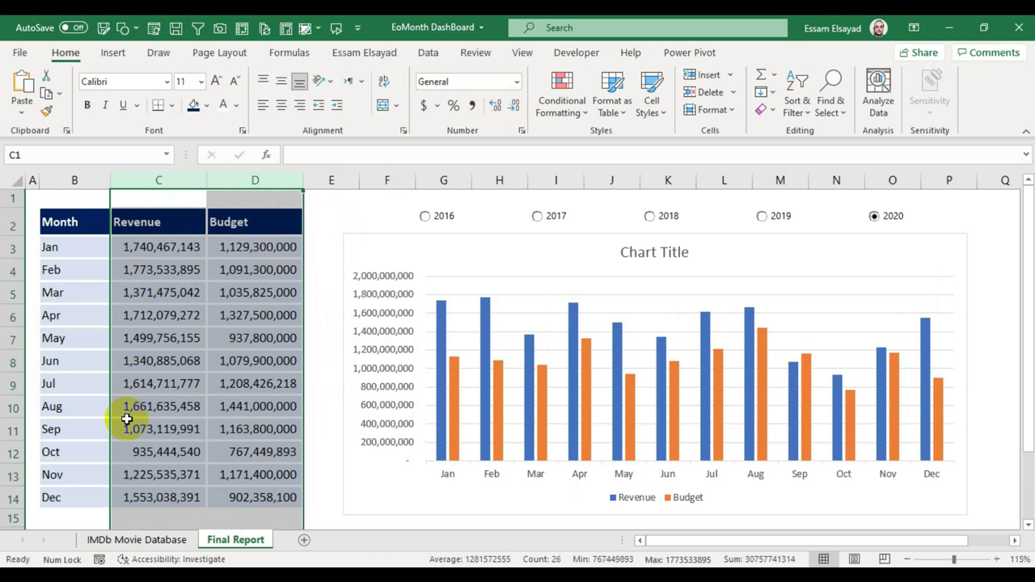
{"action": "left_click", "coordinate": [386, 233]}
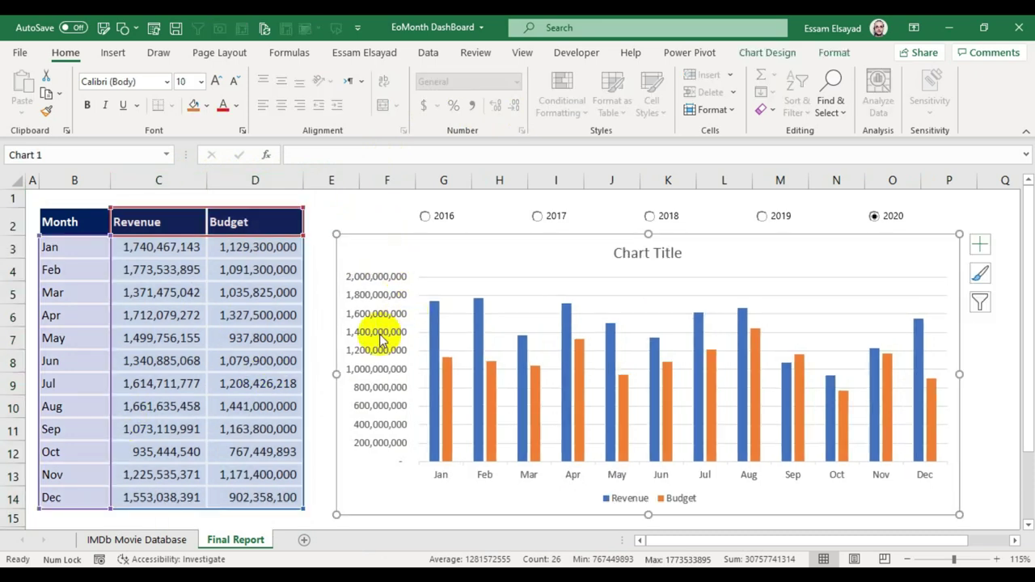
Delete the chart's vertical axis labels, leaving only the columns and month labels
{"action": "left_click", "coordinate": [368, 347]}
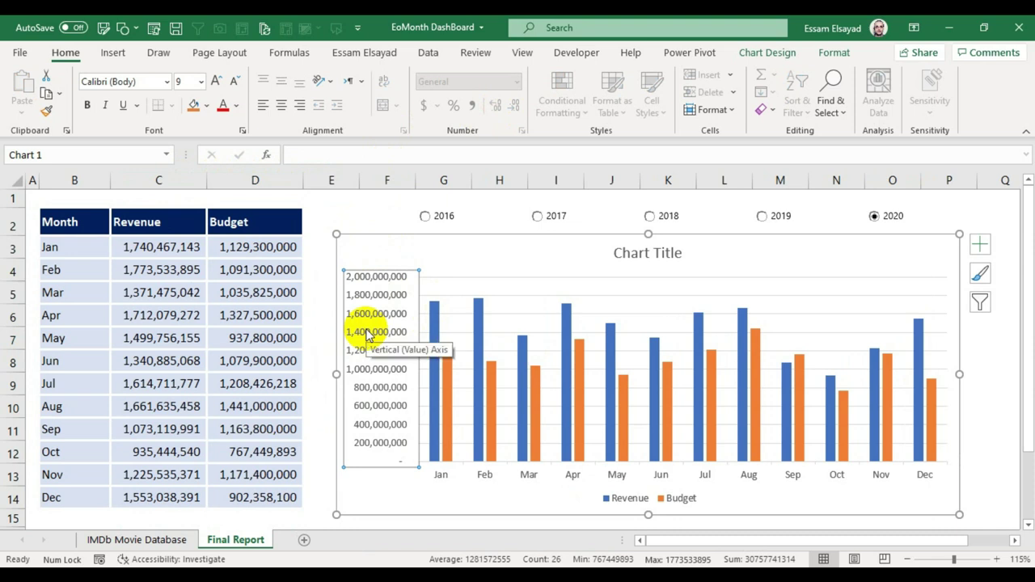
{"action": "key", "text": "Delete"}
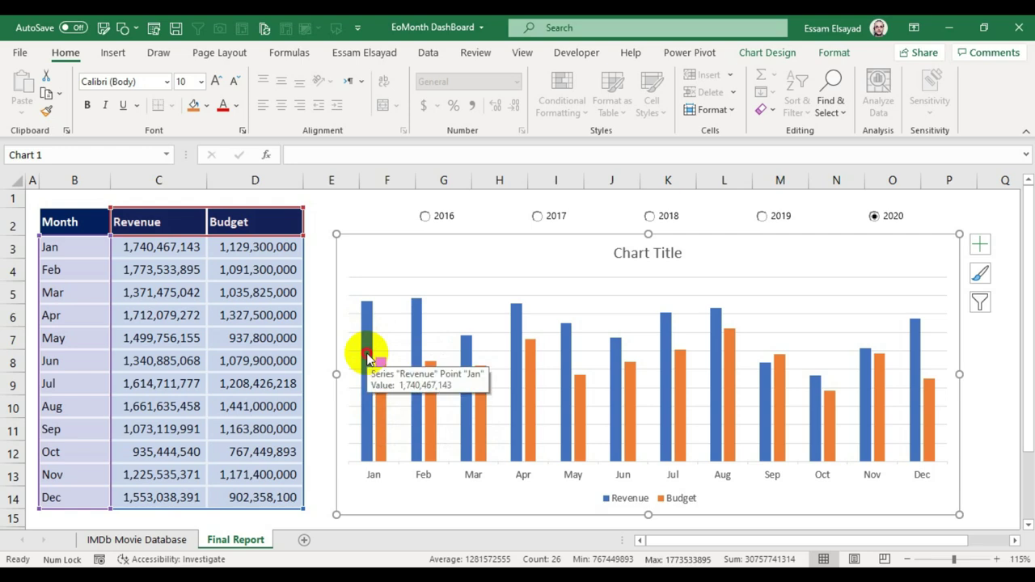
{"action": "left_click", "coordinate": [366, 354]}
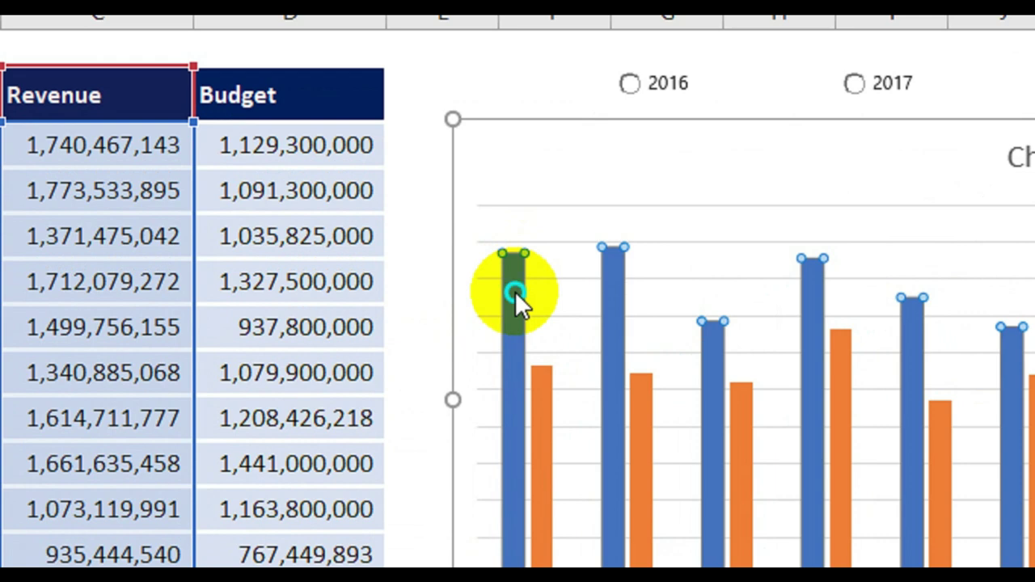
Change the Budget series to a Line under Combo, keeping Revenue as clustered columns
{"action": "right_click", "coordinate": [515, 292]}
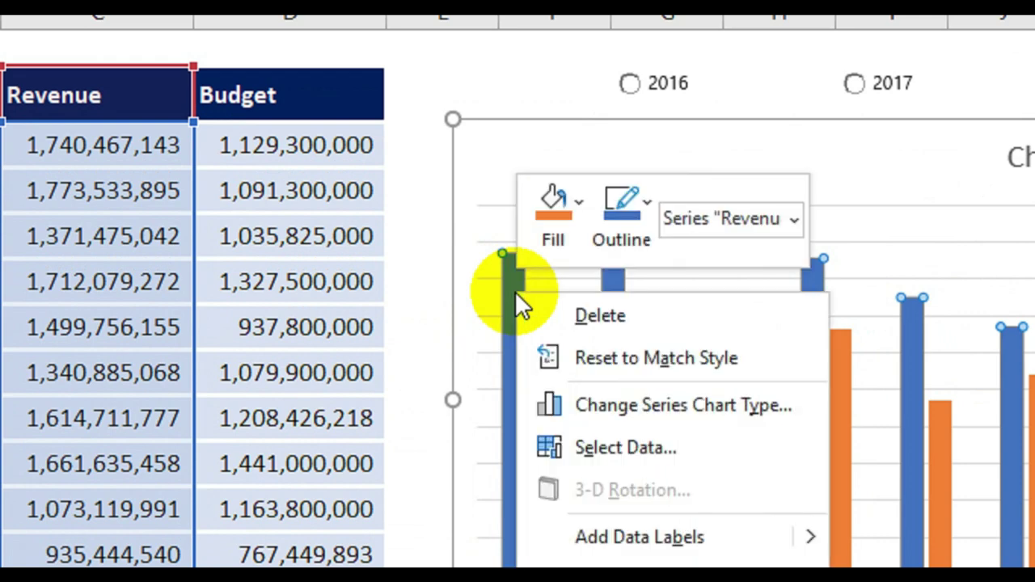
{"action": "left_click", "coordinate": [710, 411]}
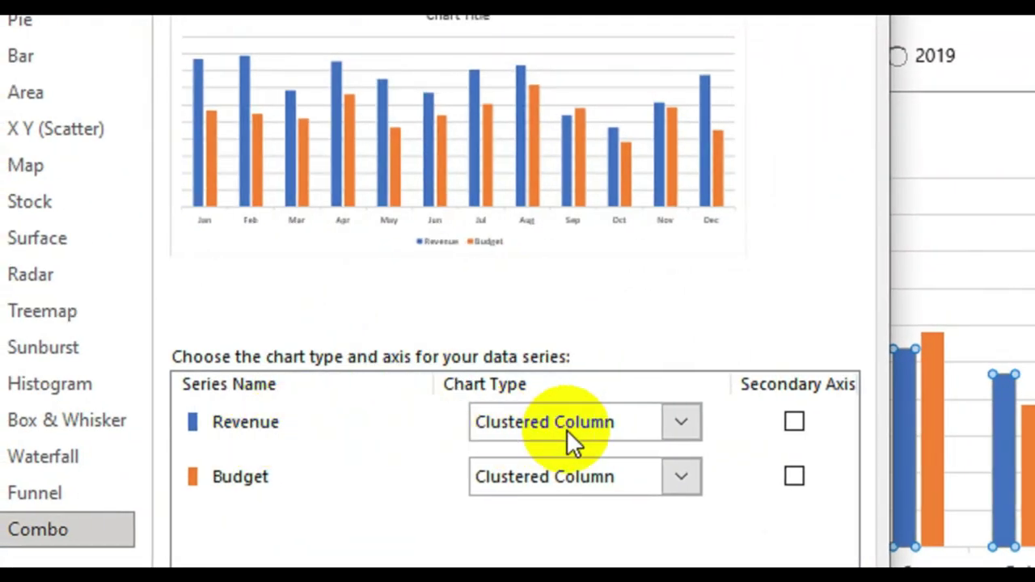
{"action": "left_click", "coordinate": [559, 426]}
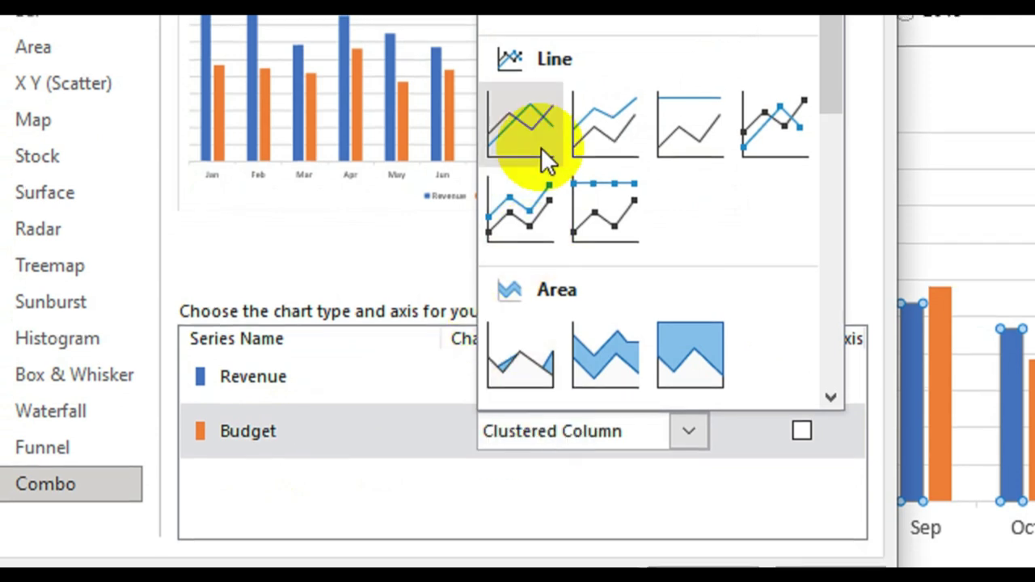
{"action": "left_click", "coordinate": [540, 150]}
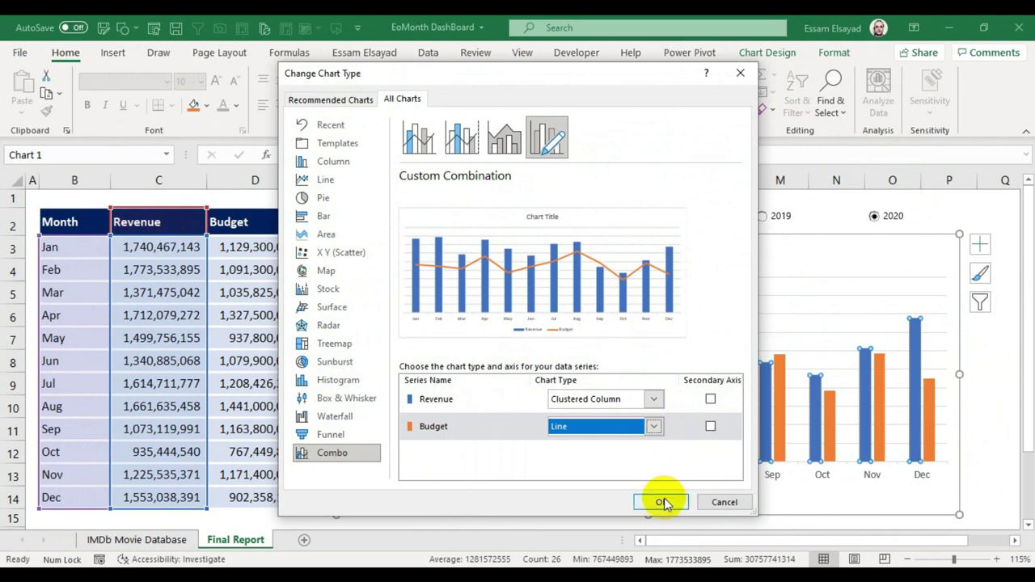
{"action": "left_click", "coordinate": [662, 503]}
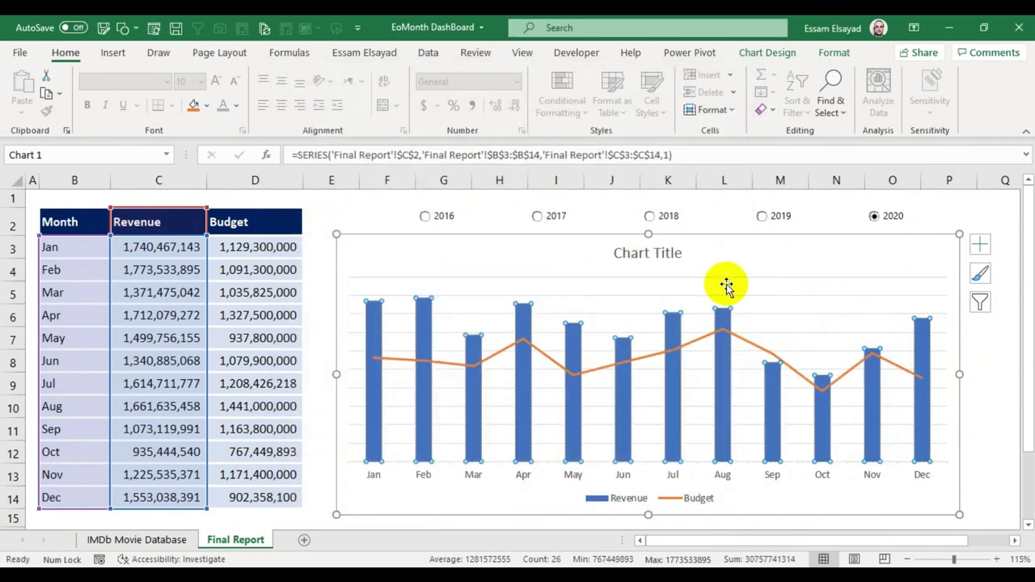
Delete the chart title and horizontal gridlines, then nudge the chart slightly right and down
{"action": "left_click", "coordinate": [633, 260]}
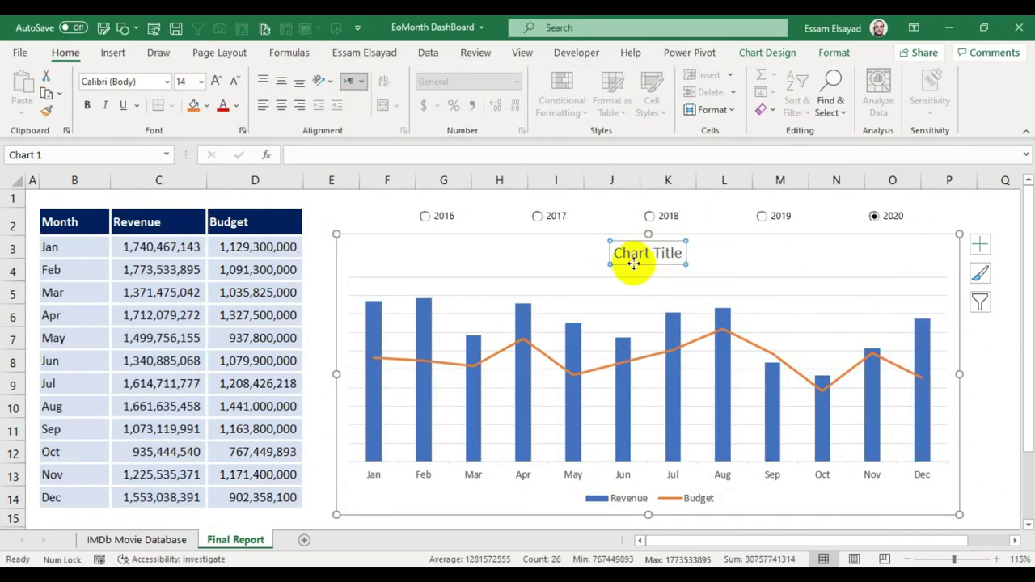
{"action": "key", "text": "Delete"}
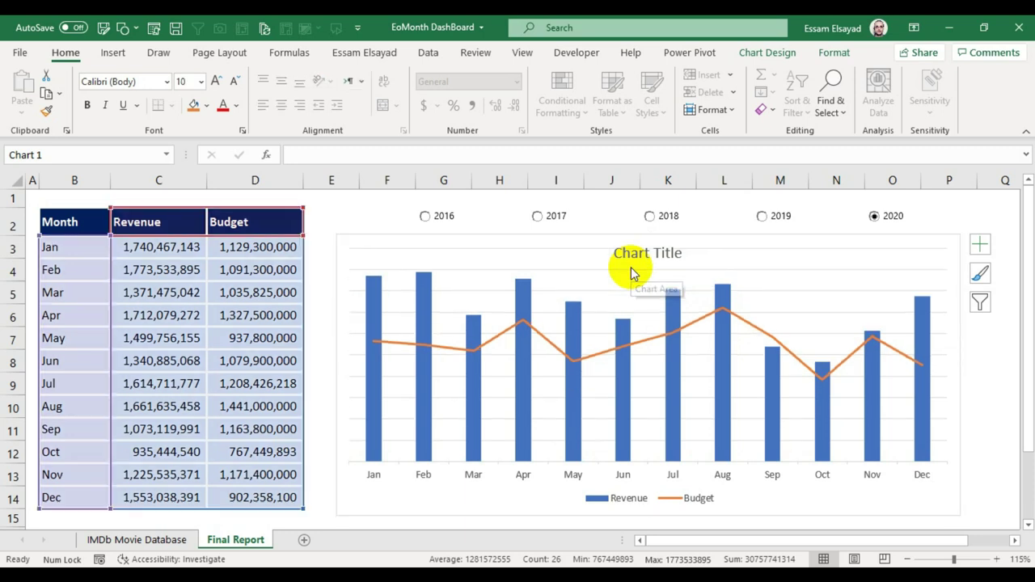
{"action": "left_click", "coordinate": [572, 272]}
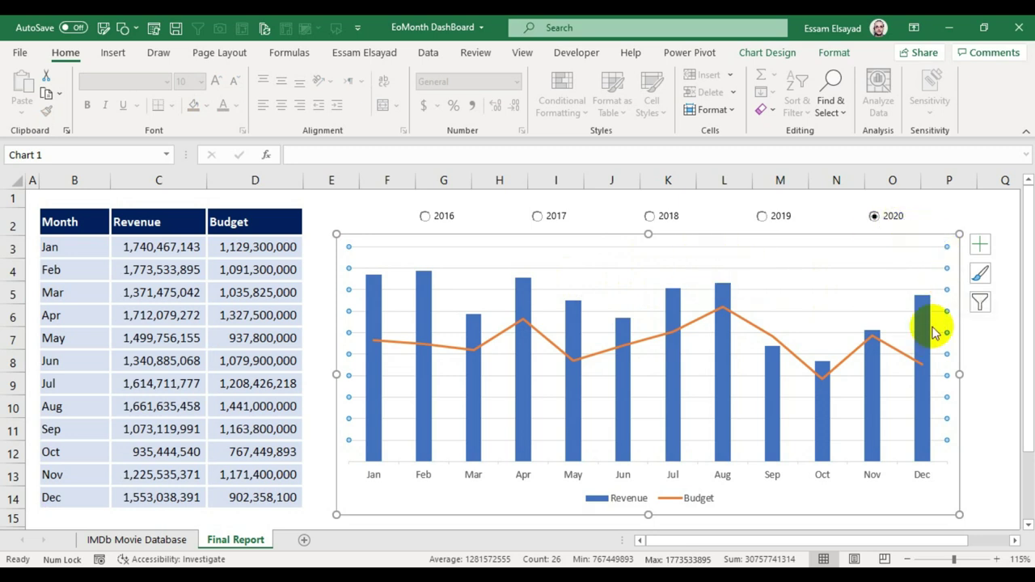
{"action": "key", "text": "Delete"}
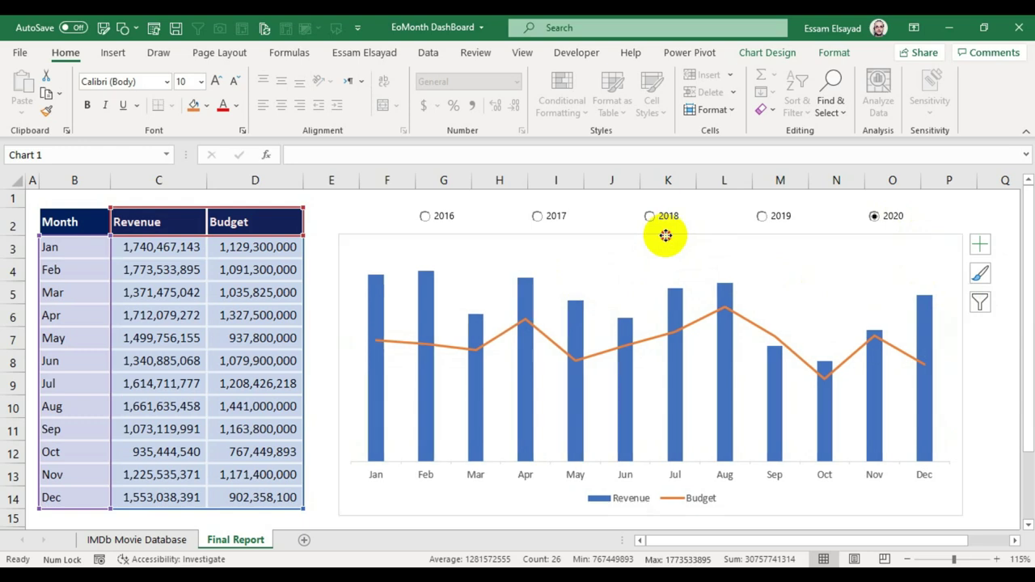
{"action": "left_click_drag", "start_coordinate": [662, 235], "coordinate": [666, 242]}
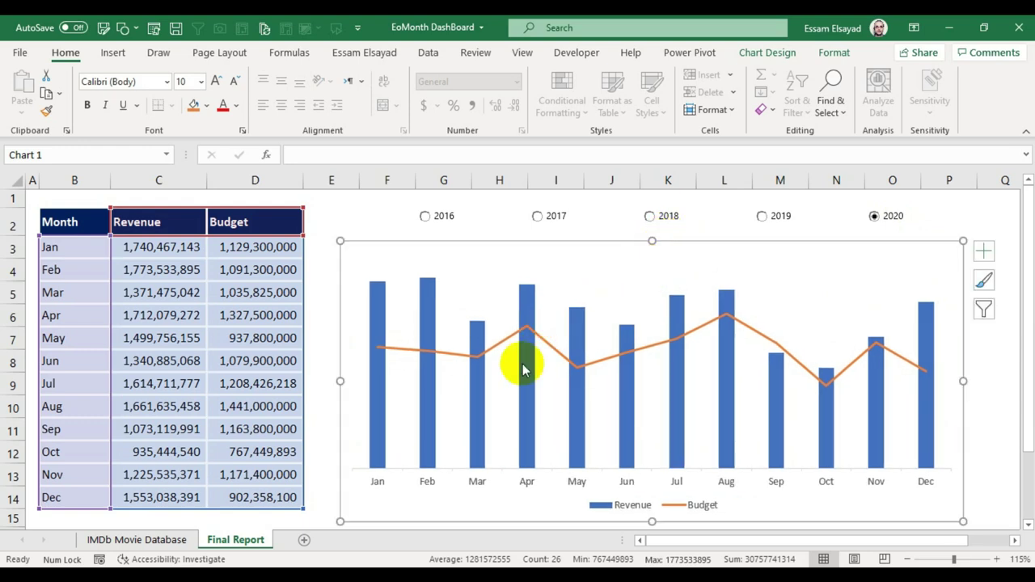
Set the Revenue columns' gap width to 100%, then to 75% to widen them
{"action": "mouse_move", "coordinate": [525, 379]}
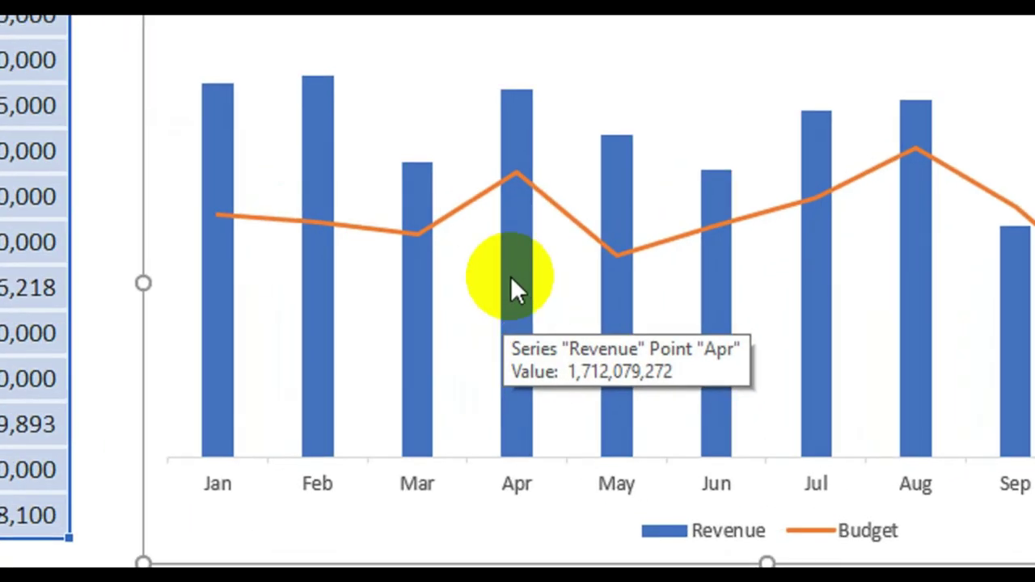
{"action": "left_click", "coordinate": [511, 279]}
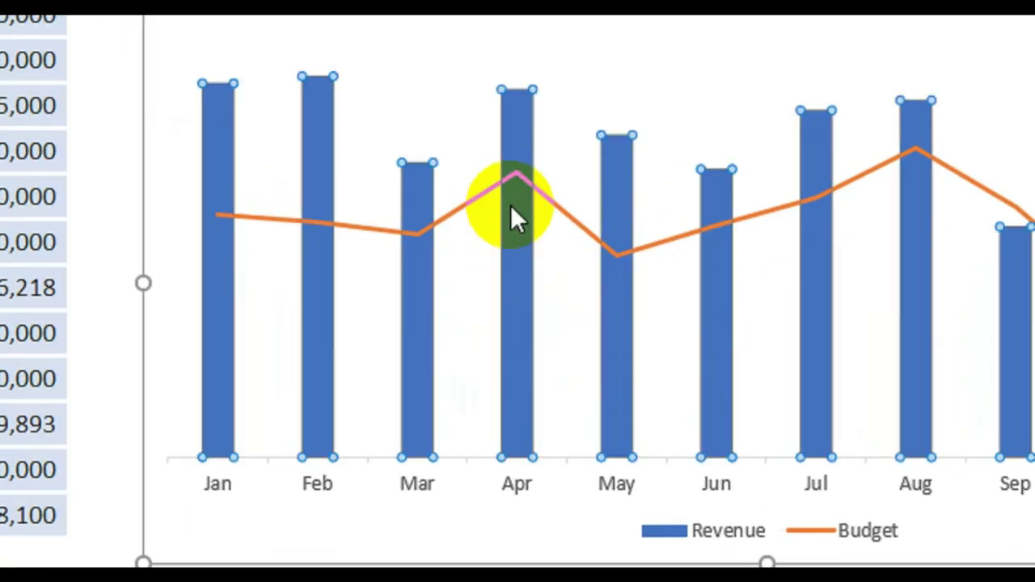
{"action": "right_click", "coordinate": [511, 258]}
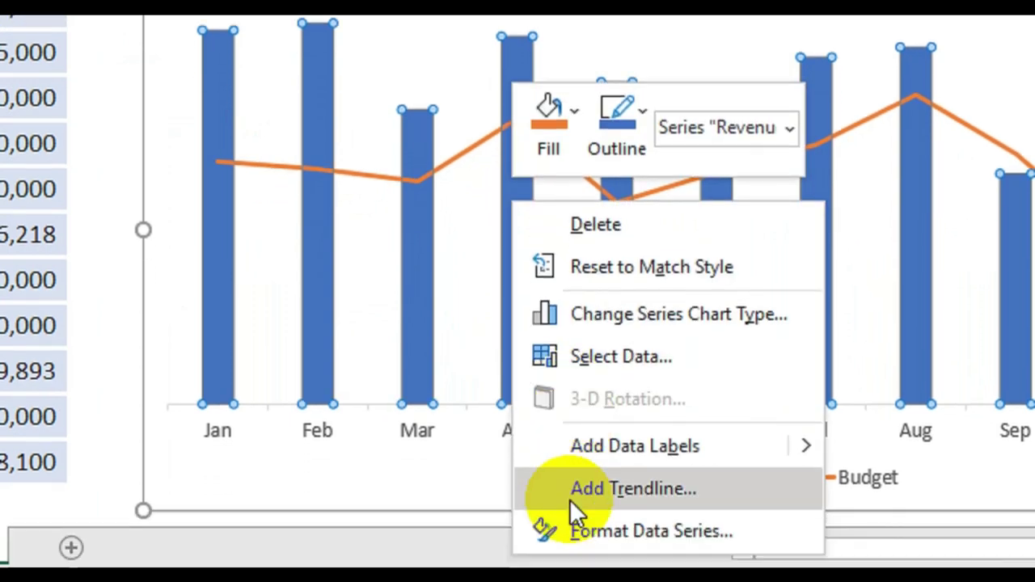
{"action": "left_click", "coordinate": [582, 492]}
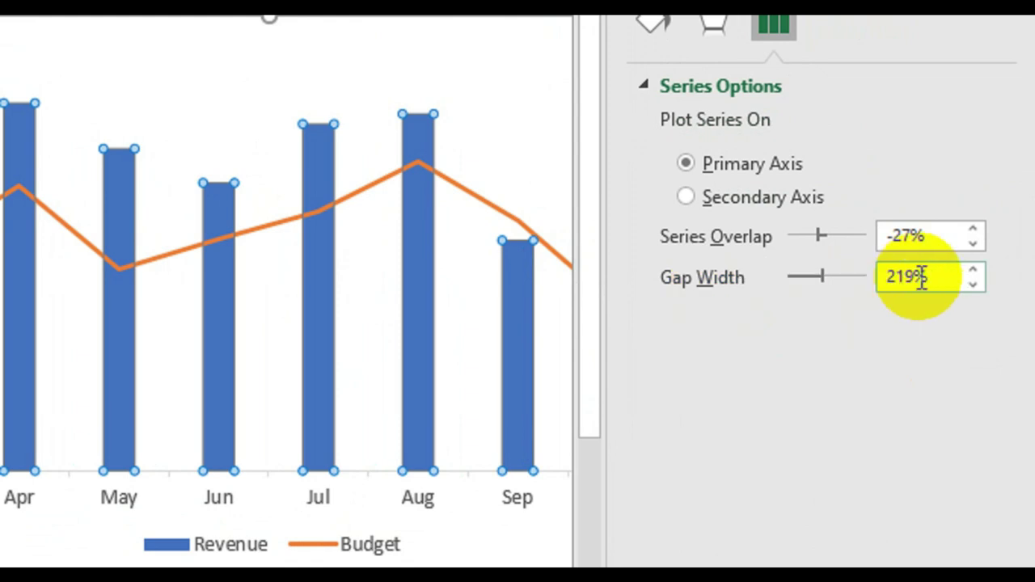
{"action": "double_click", "coordinate": [894, 277]}
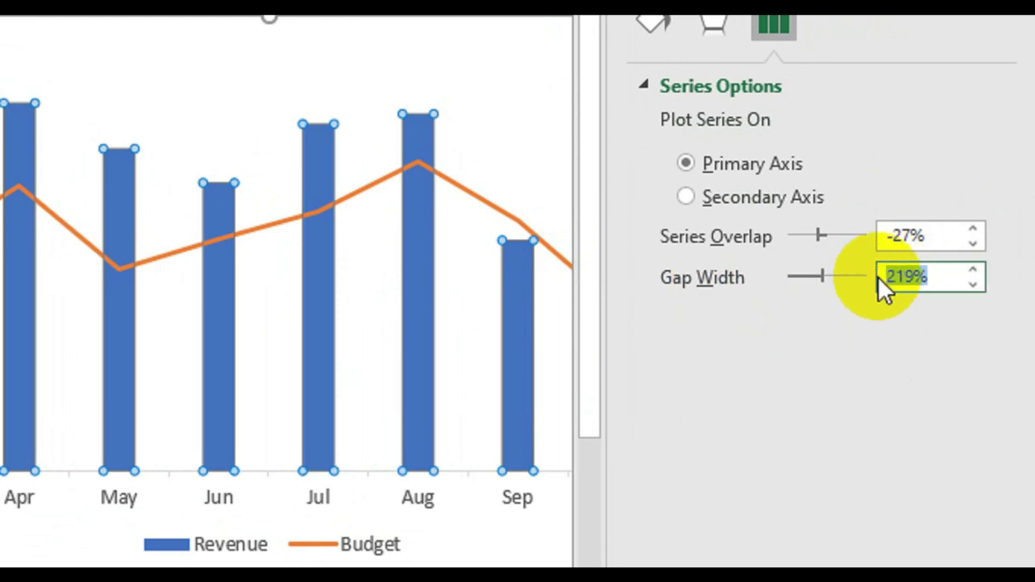
{"action": "type", "text": "100"}
{"action": "key", "text": "Return"}
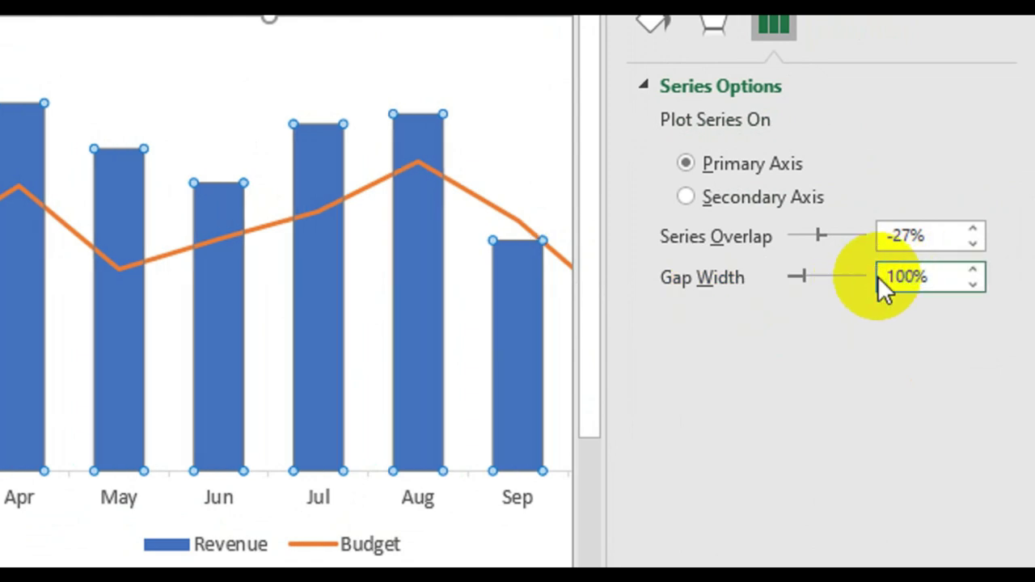
{"action": "double_click", "coordinate": [890, 277]}
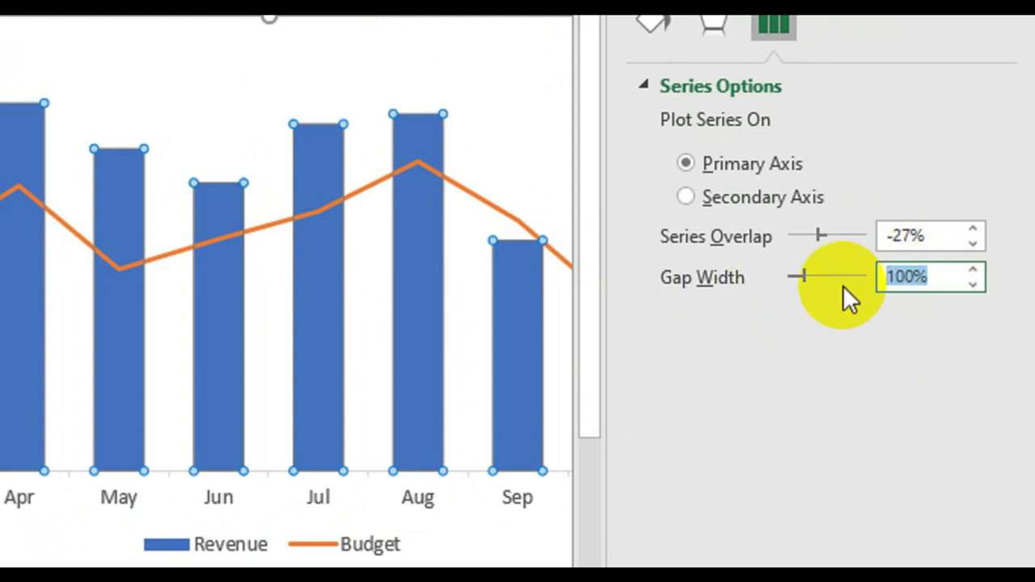
{"action": "type", "text": "75"}
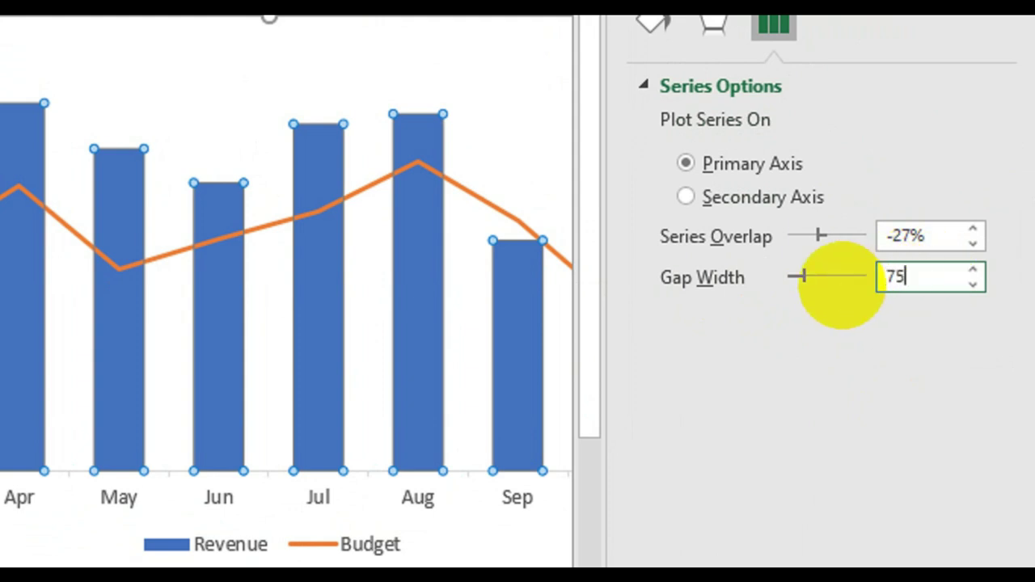
{"action": "key", "text": "Return"}
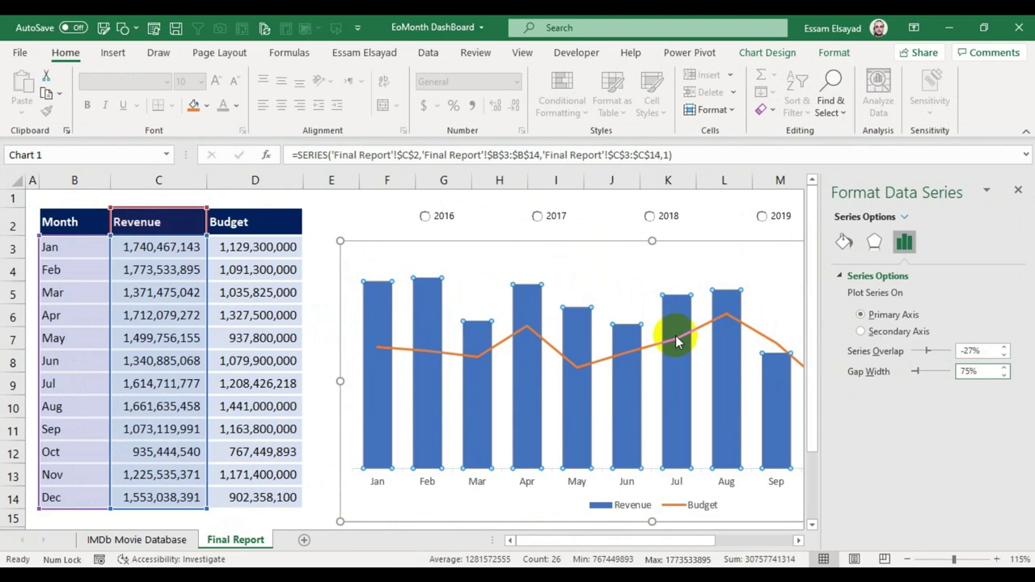
Make the Budget line series a smoothed line
{"action": "left_click", "coordinate": [663, 341]}
{"action": "left_click", "coordinate": [655, 345]}
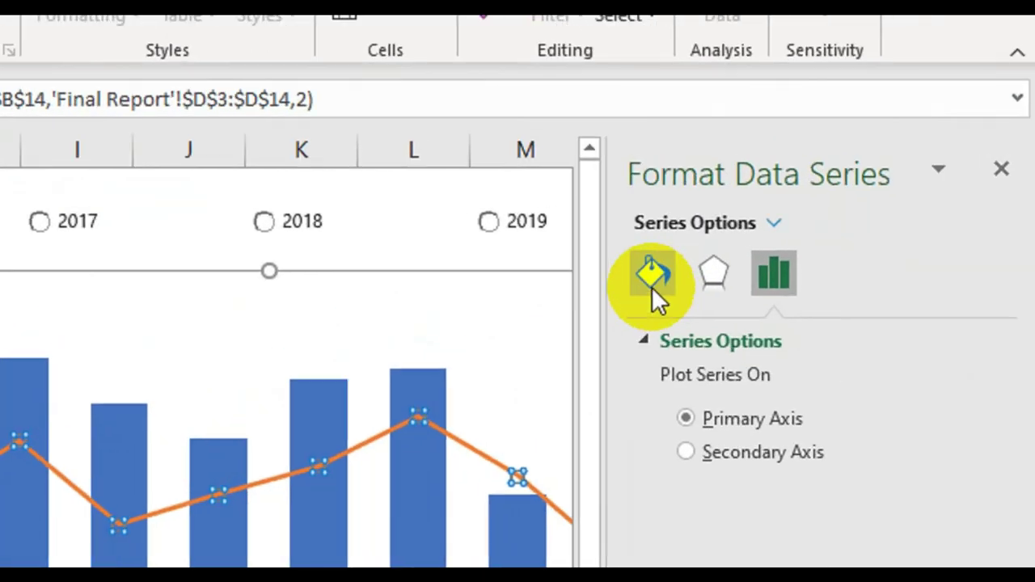
{"action": "left_click", "coordinate": [652, 275]}
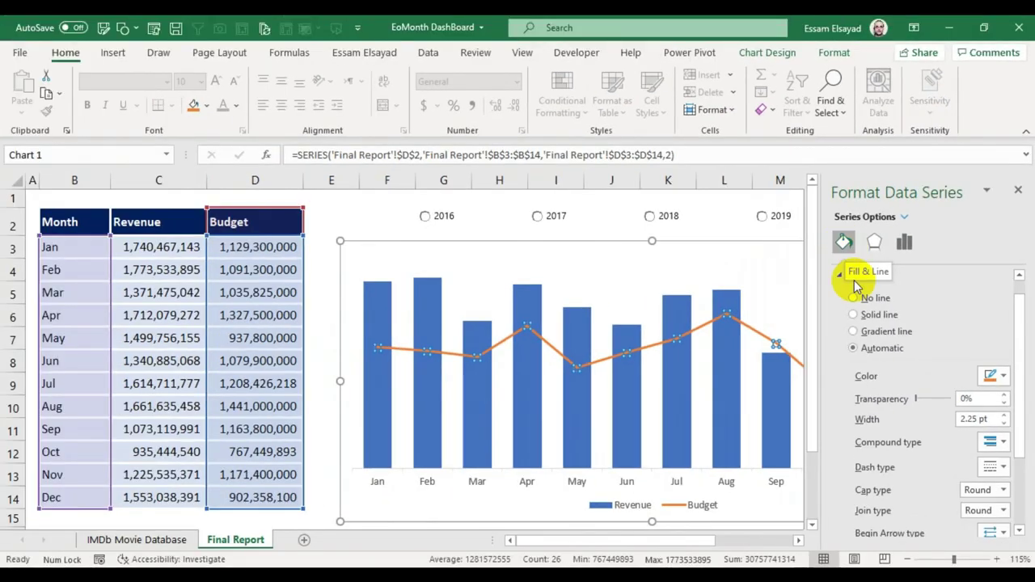
{"action": "scroll", "coordinate": [908, 416], "scroll_direction": "down", "scroll_amount": 3}
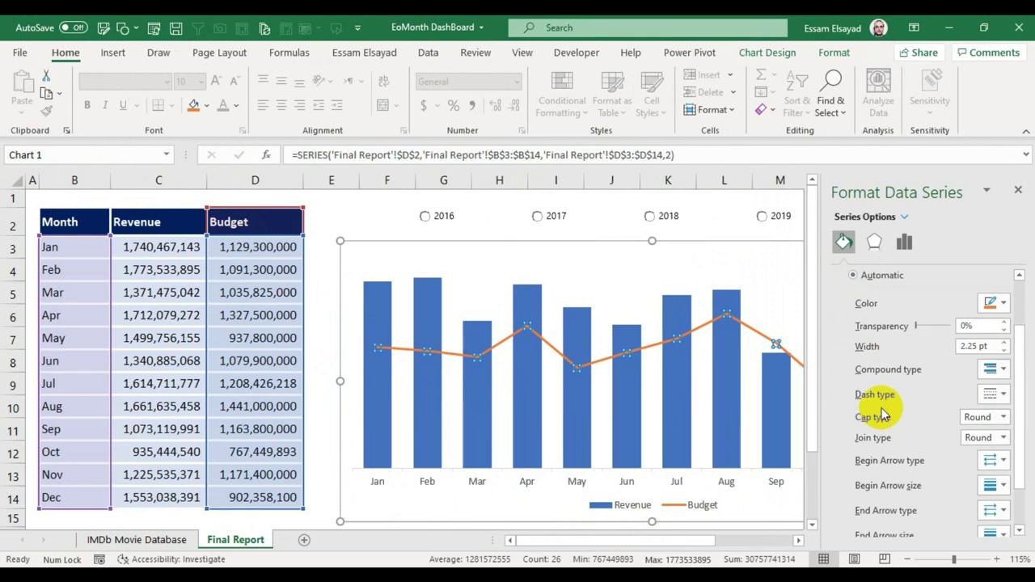
{"action": "scroll", "coordinate": [896, 502], "scroll_direction": "down", "scroll_amount": 1}
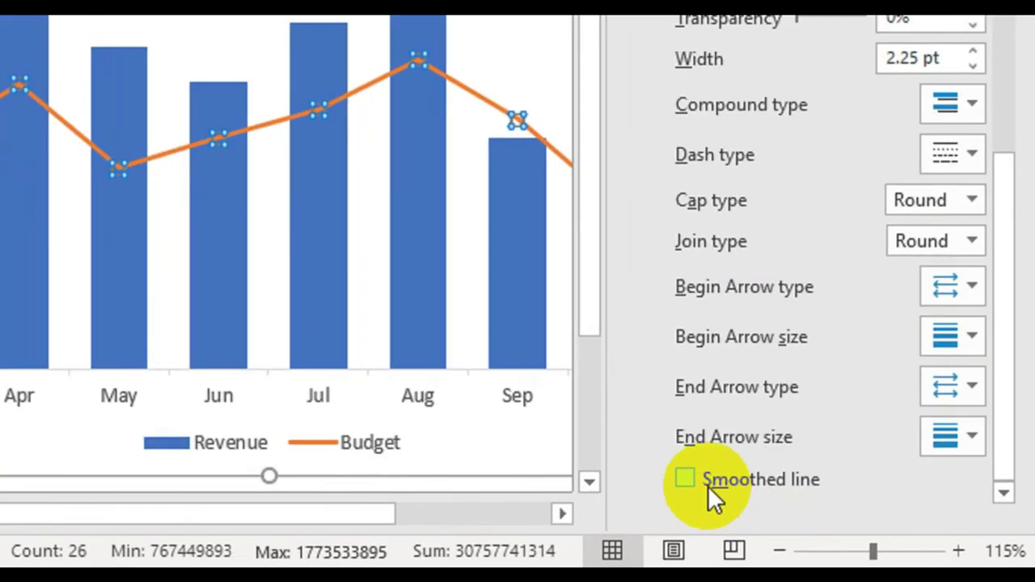
{"action": "left_click", "coordinate": [702, 480]}
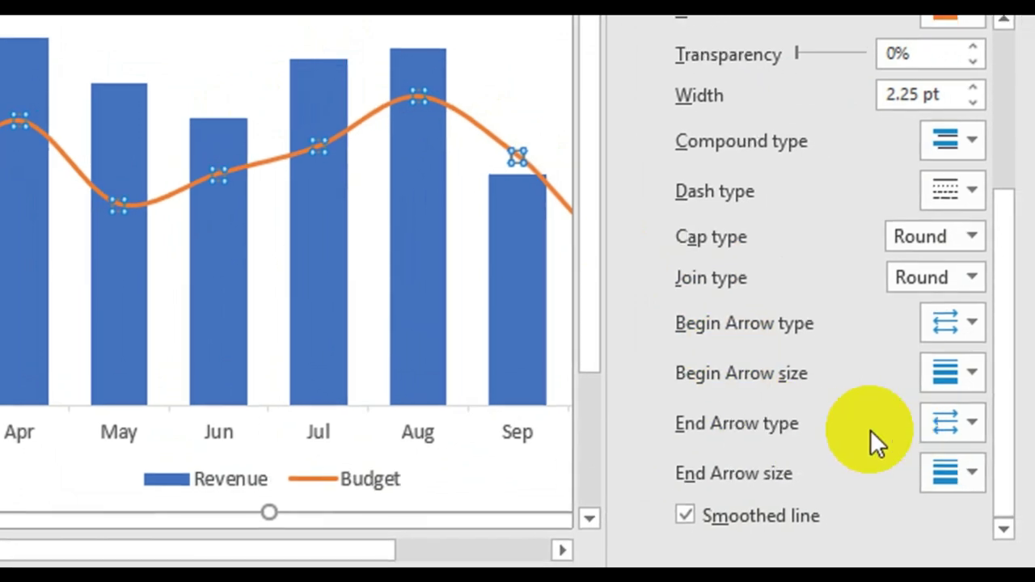
Give the Budget line an end arrowhead type and size, then close the formatting pane
{"action": "left_click", "coordinate": [946, 430]}
{"action": "left_click", "coordinate": [951, 452]}
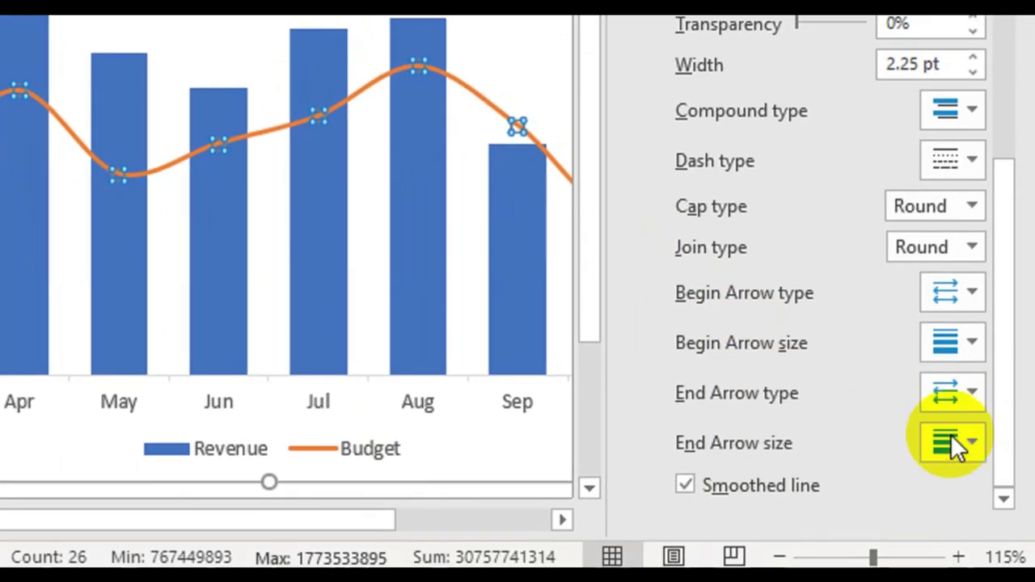
{"action": "left_click", "coordinate": [953, 435]}
{"action": "left_click", "coordinate": [945, 379]}
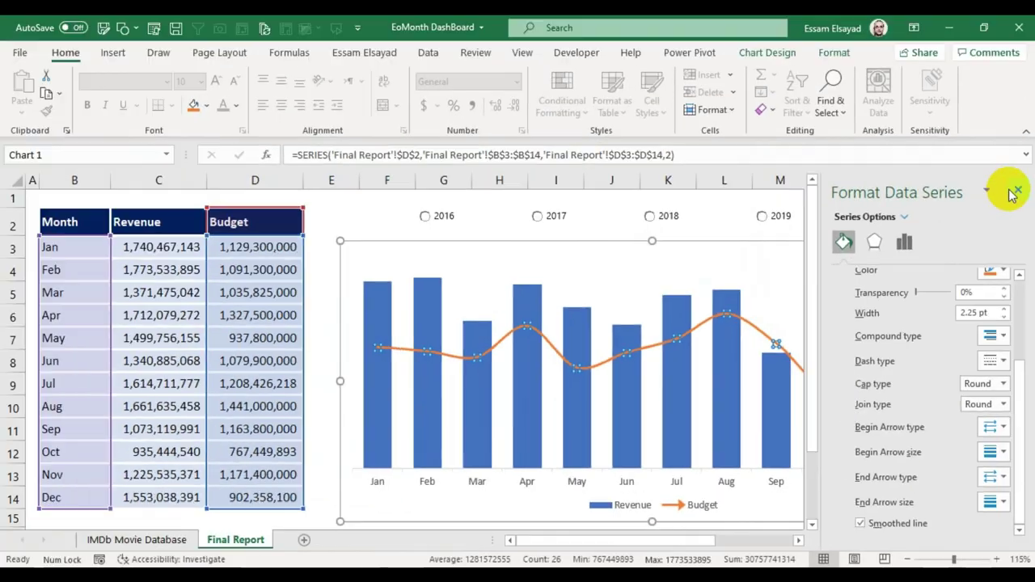
{"action": "left_click", "coordinate": [1008, 189]}
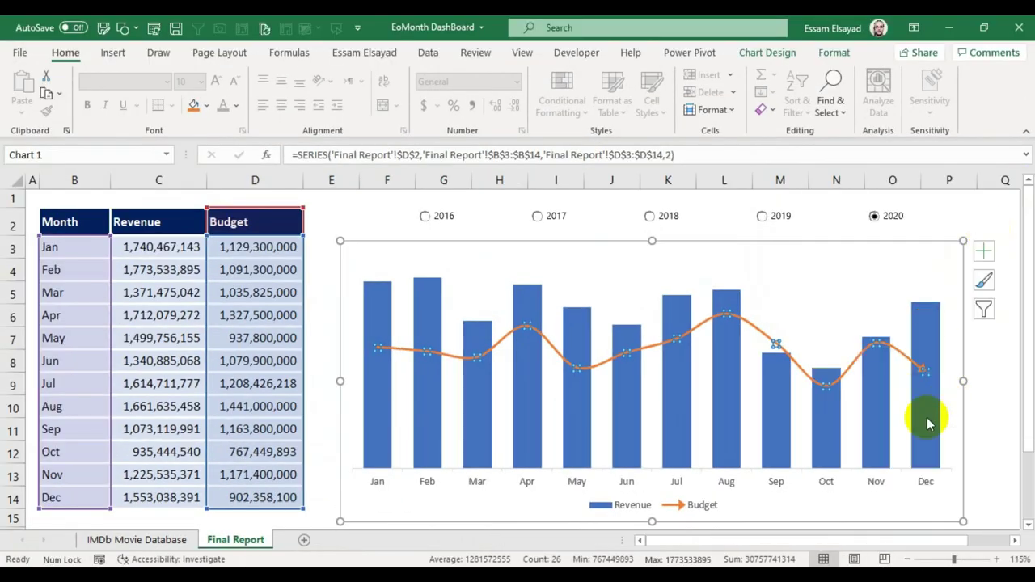
Fill the Revenue columns with Blue, Lighter 80% from the Format tab's Shape Fill
{"action": "left_click", "coordinate": [630, 420]}
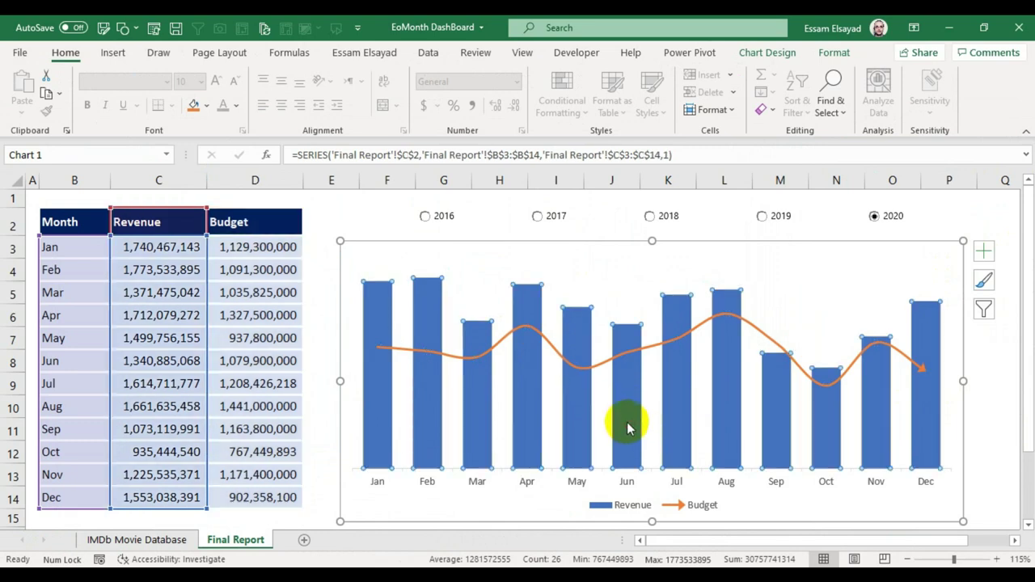
{"action": "mouse_move", "coordinate": [566, 433]}
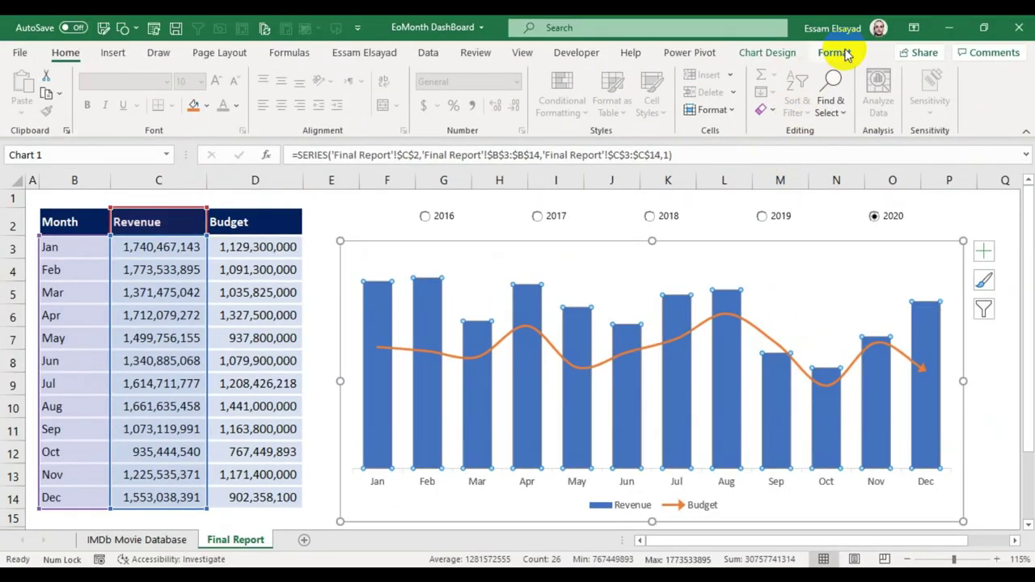
{"action": "left_click", "coordinate": [835, 53]}
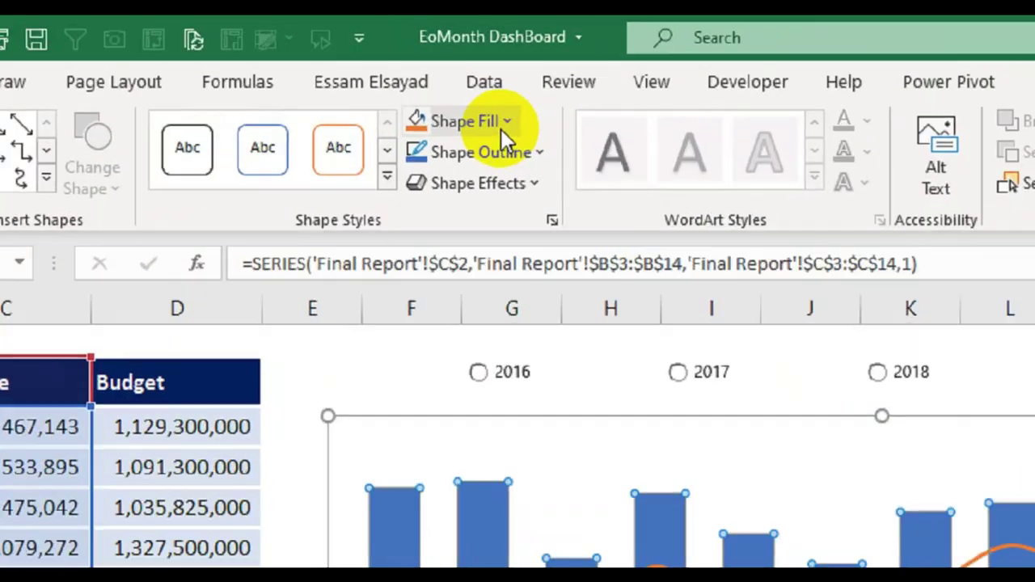
{"action": "left_click", "coordinate": [438, 76]}
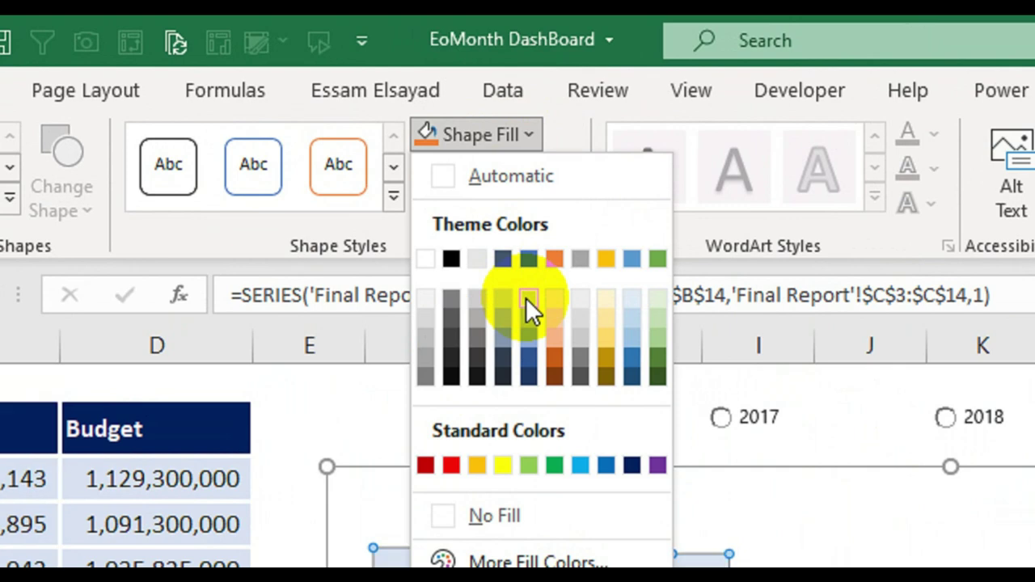
{"action": "left_click", "coordinate": [527, 297]}
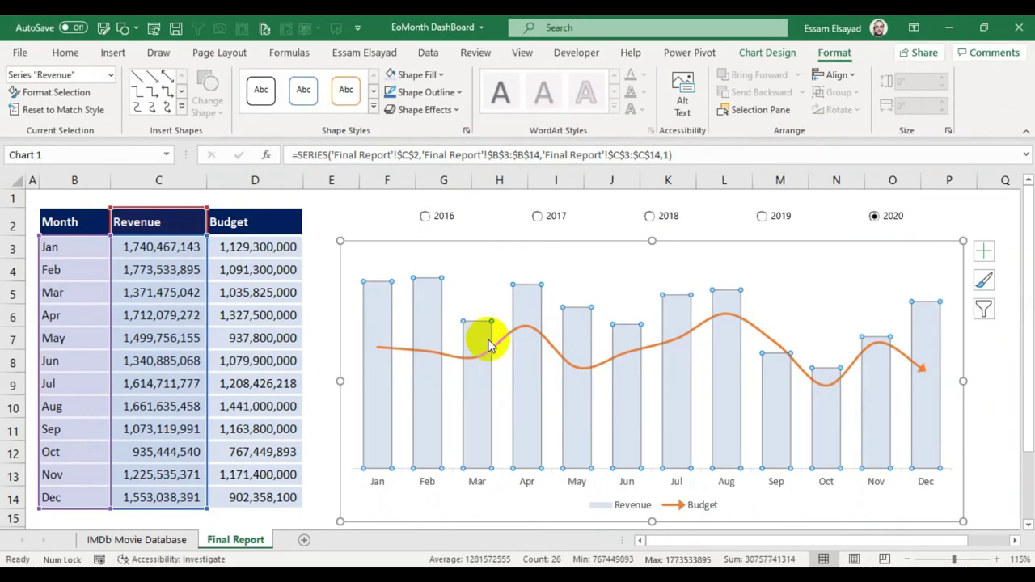
Set the Budget line's Shape Outline to Dark Blue and deselect the chart
{"action": "left_click", "coordinate": [490, 349]}
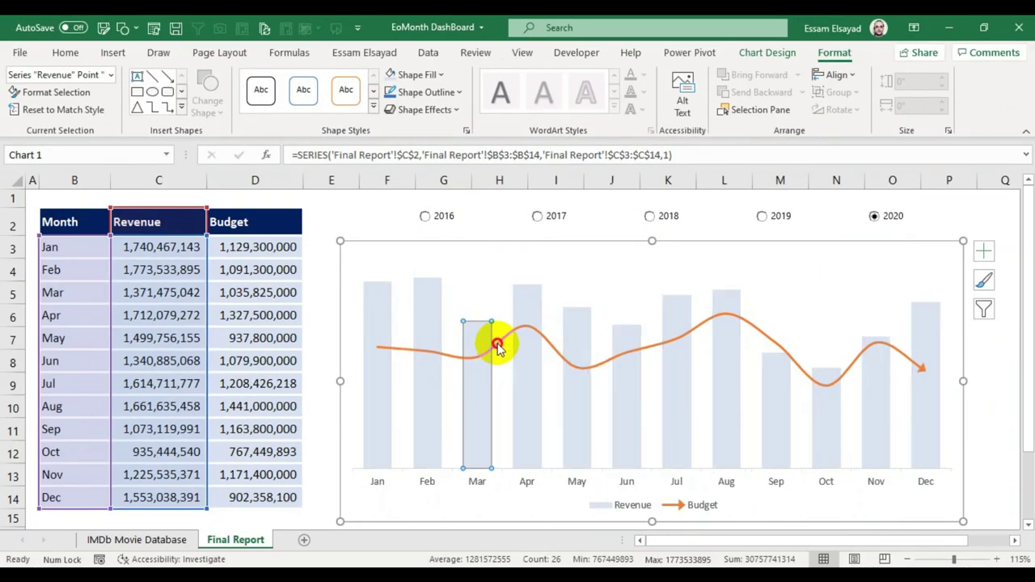
{"action": "left_click", "coordinate": [497, 346]}
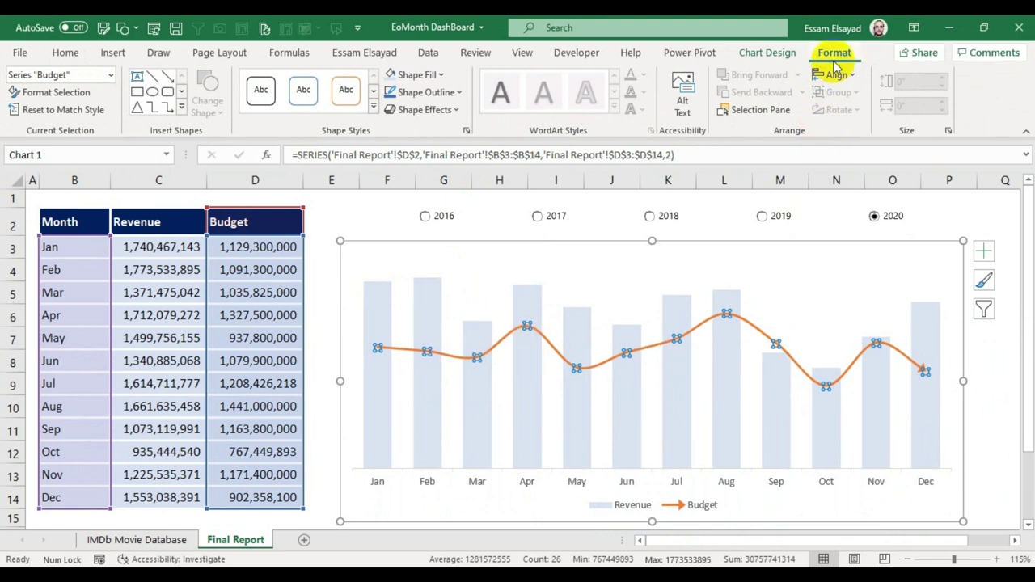
{"action": "left_click", "coordinate": [448, 94]}
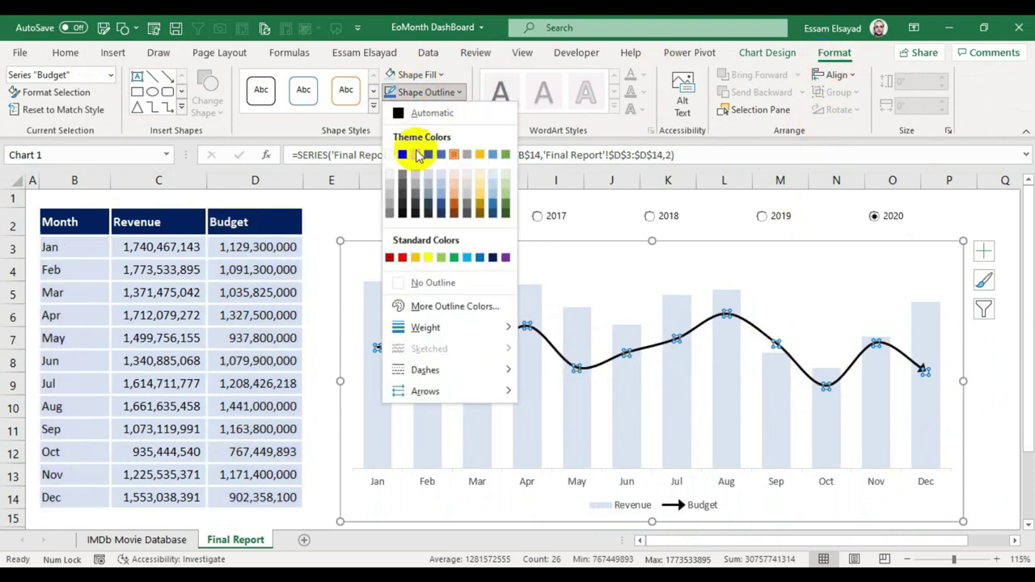
{"action": "left_click", "coordinate": [492, 258]}
{"action": "left_click", "coordinate": [347, 220]}
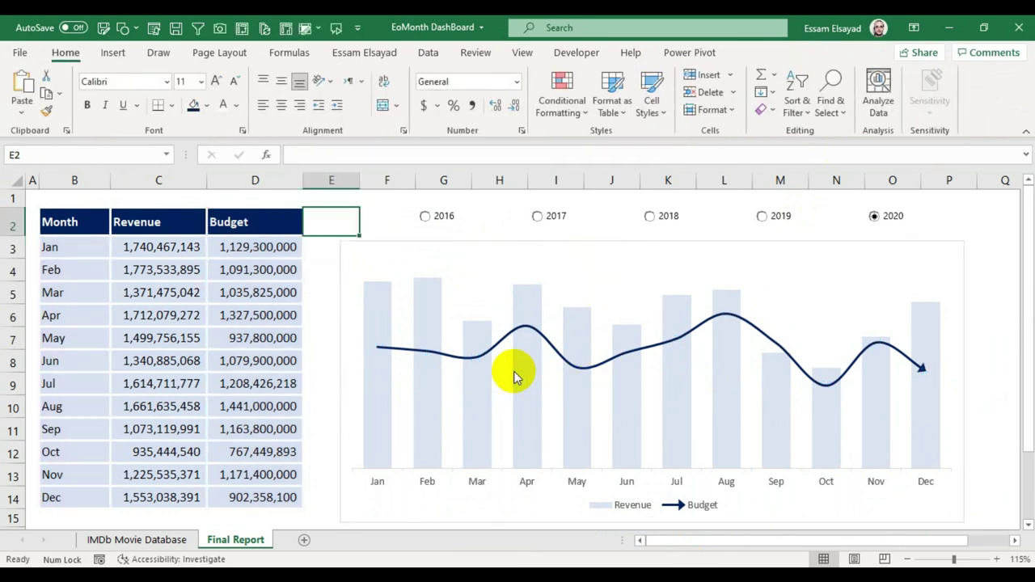
Add data labels to the Revenue columns
{"action": "mouse_move", "coordinate": [522, 376]}
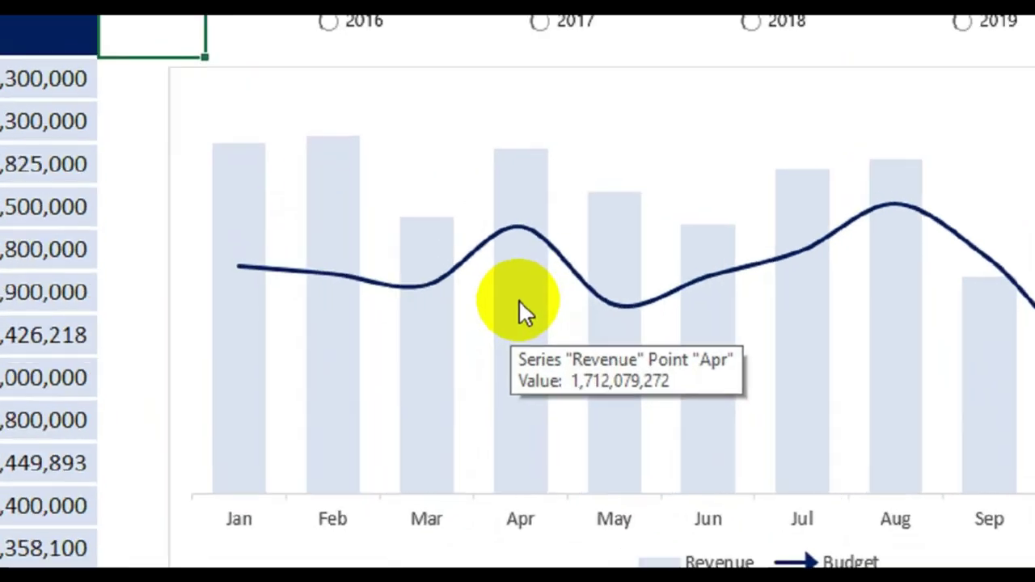
{"action": "left_click", "coordinate": [520, 302]}
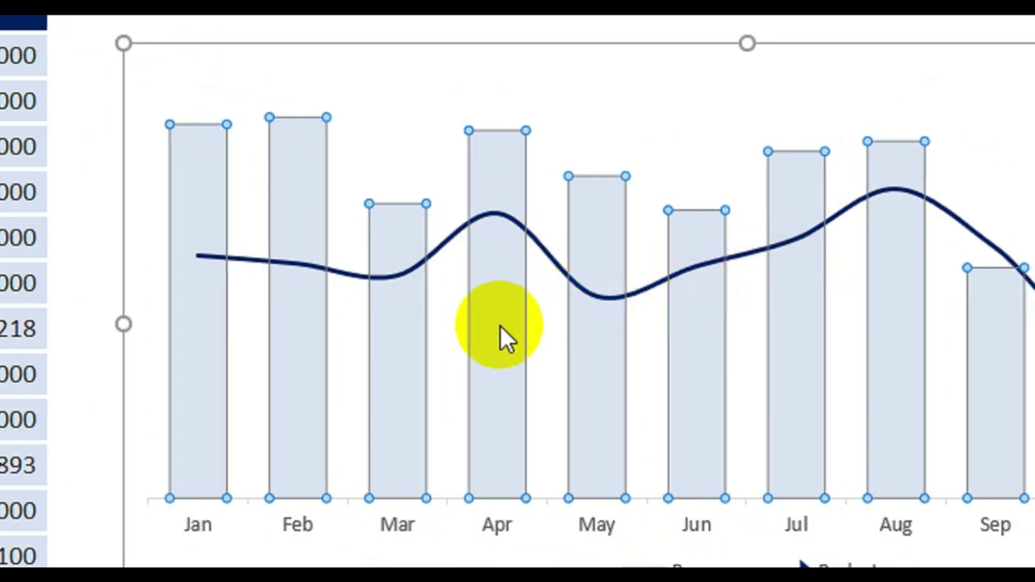
{"action": "right_click", "coordinate": [505, 303]}
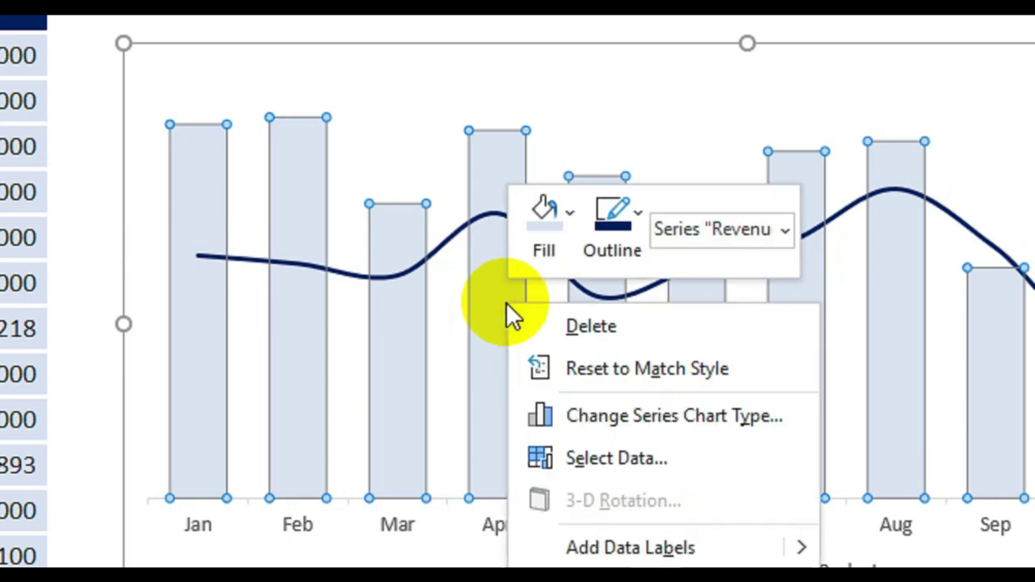
{"action": "left_click", "coordinate": [607, 437]}
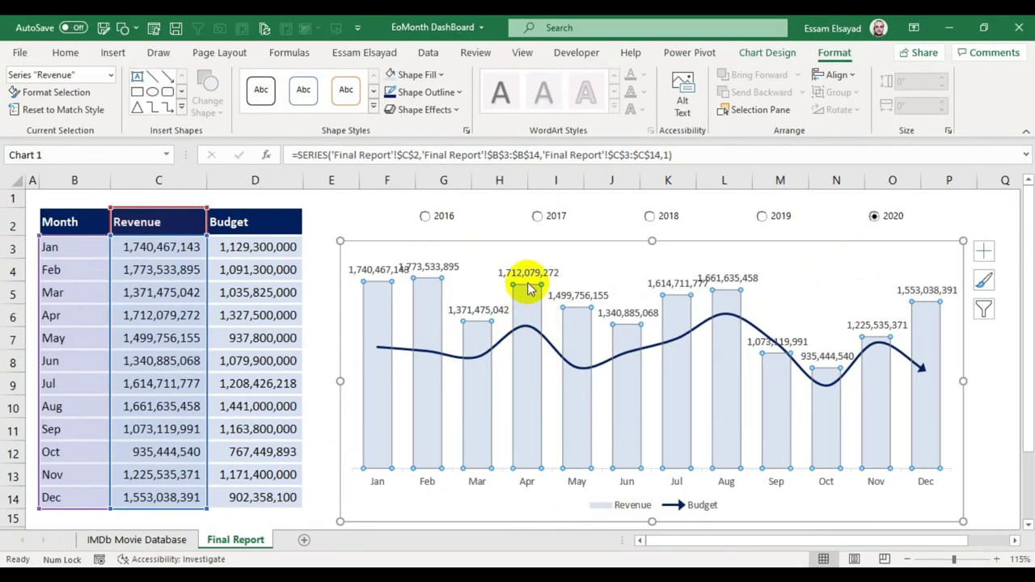
Select the Revenue data labels and bring up their shortcut menu
{"action": "mouse_move", "coordinate": [525, 292]}
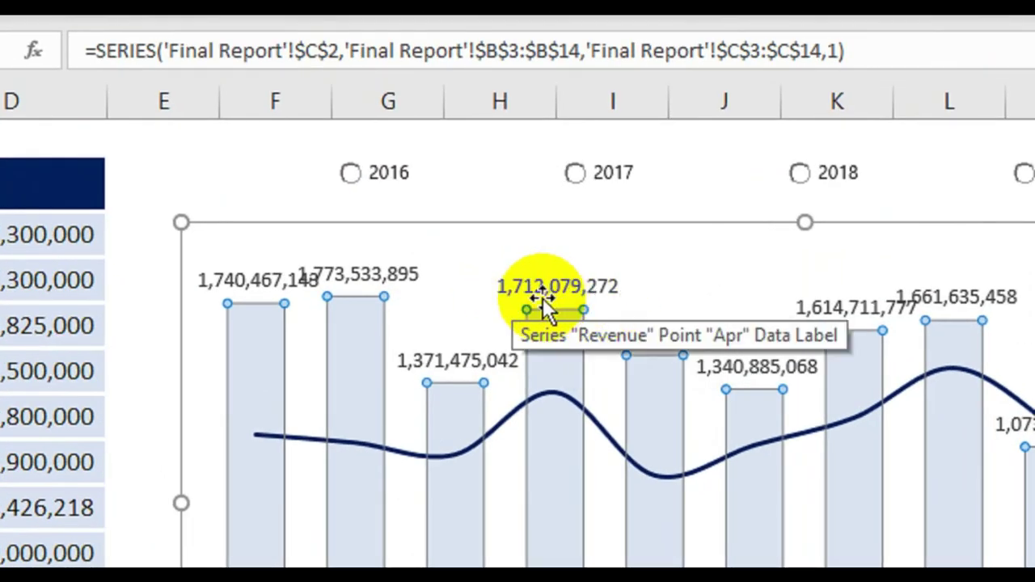
{"action": "mouse_move", "coordinate": [553, 342]}
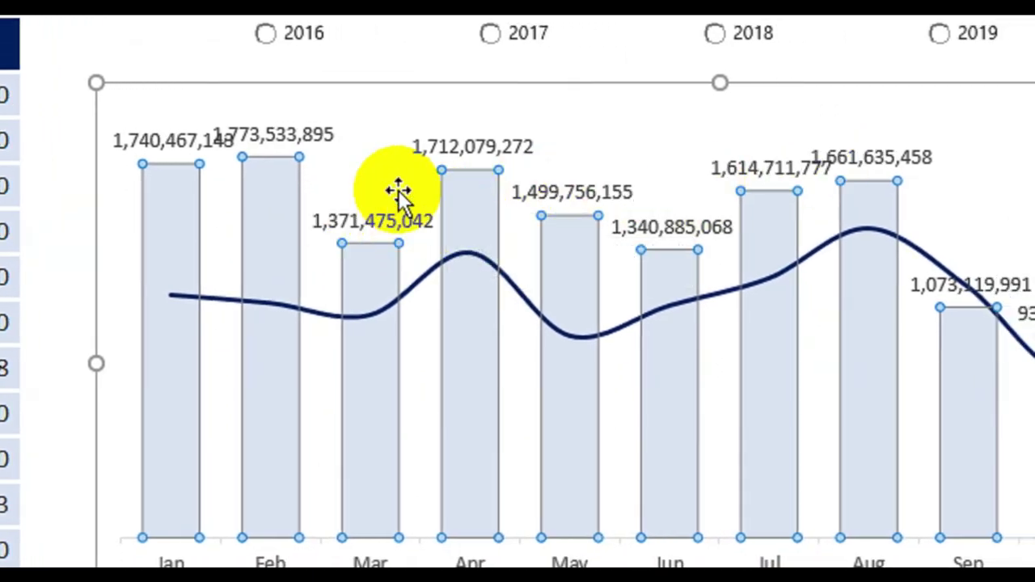
{"action": "left_click", "coordinate": [469, 148]}
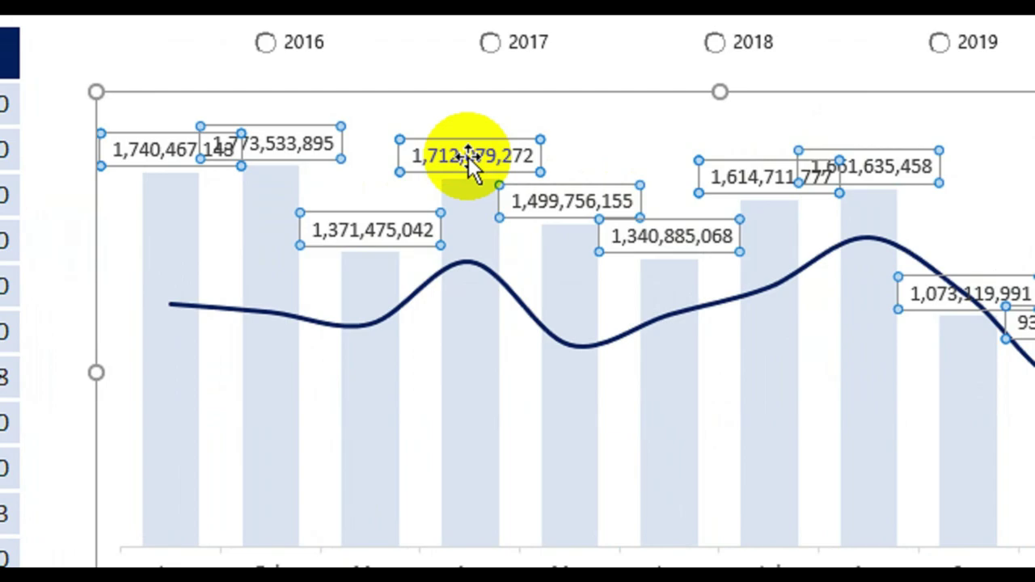
{"action": "right_click", "coordinate": [468, 157]}
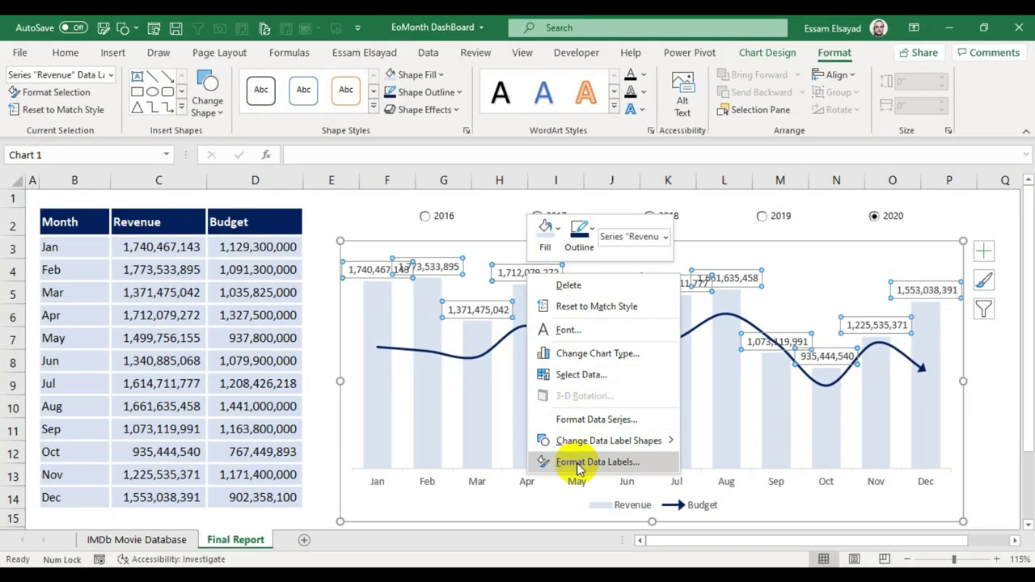
Set the Revenue data labels' number category to Number in Format Data Labels
{"action": "left_click", "coordinate": [577, 463]}
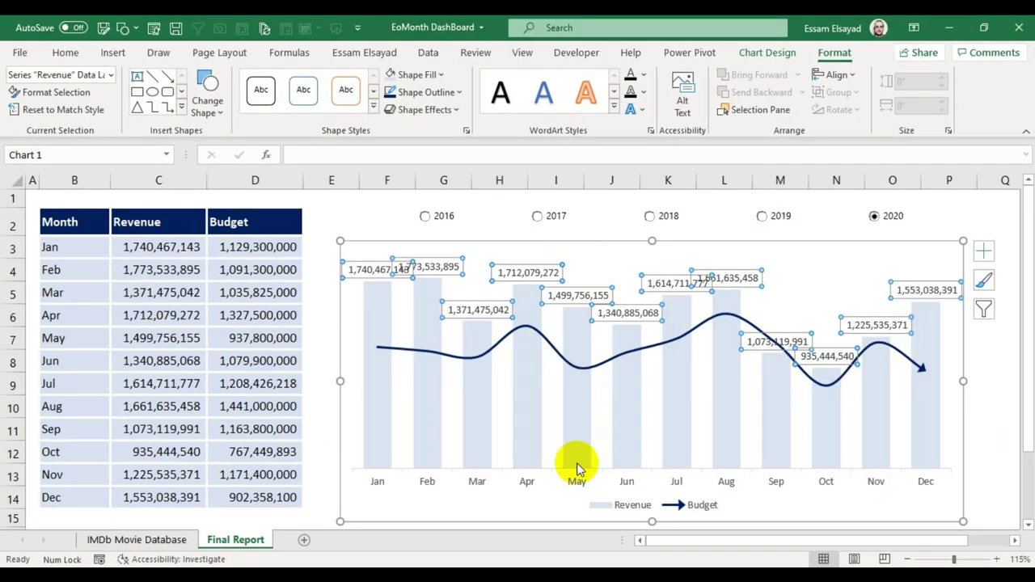
{"action": "scroll", "coordinate": [904, 437], "scroll_direction": "down", "scroll_amount": 1}
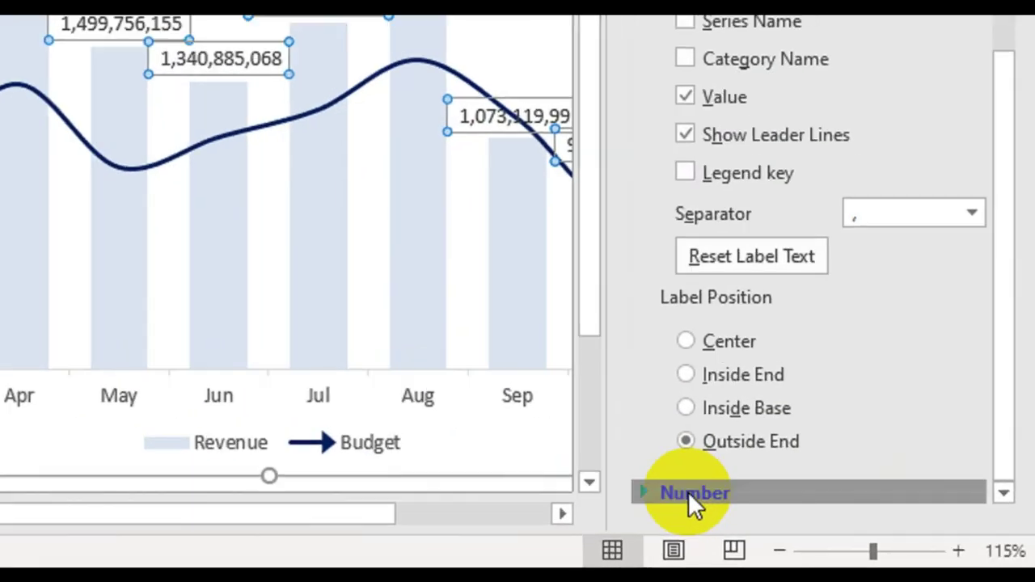
{"action": "left_click", "coordinate": [865, 530]}
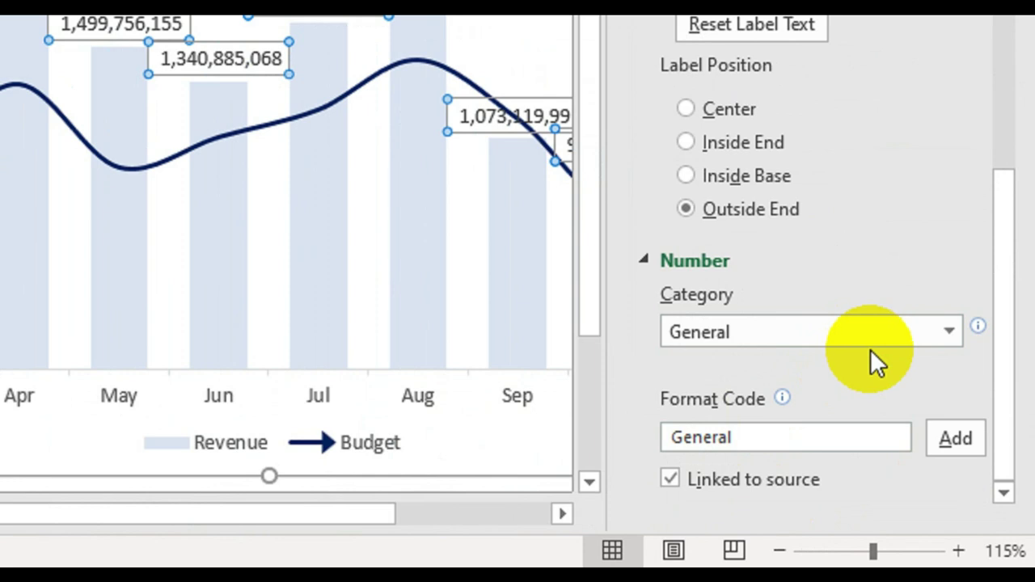
{"action": "left_click", "coordinate": [872, 338]}
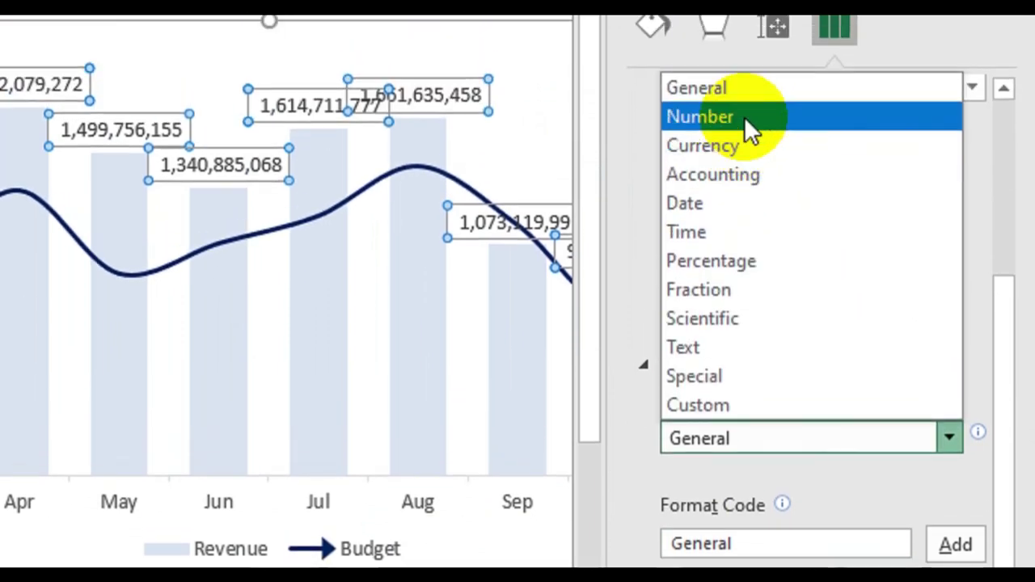
{"action": "left_click", "coordinate": [745, 118]}
Select the decimal portion of the labels' format code for editing
{"action": "scroll", "coordinate": [812, 468], "scroll_direction": "down", "scroll_amount": 3}
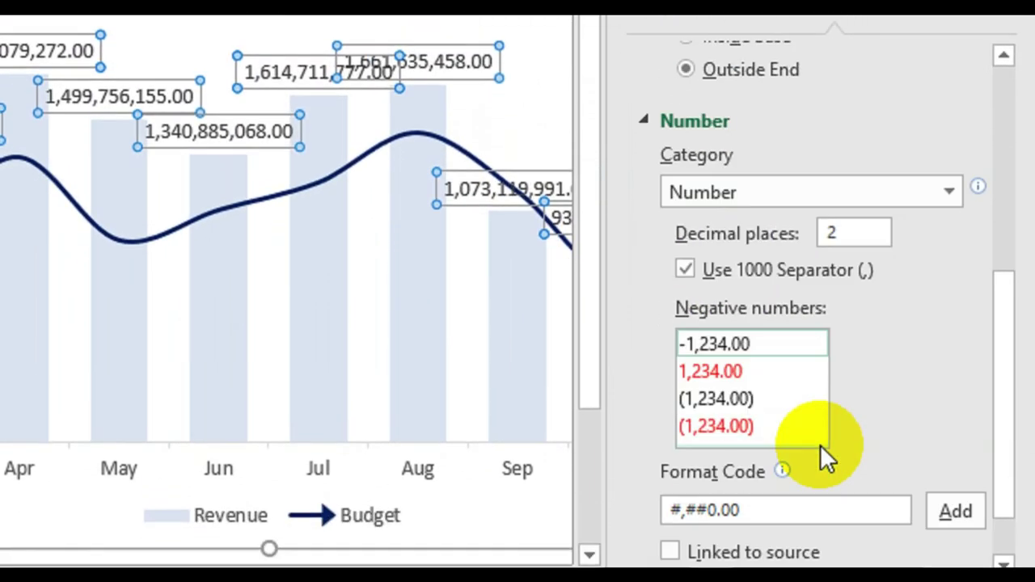
{"action": "left_click", "coordinate": [725, 486]}
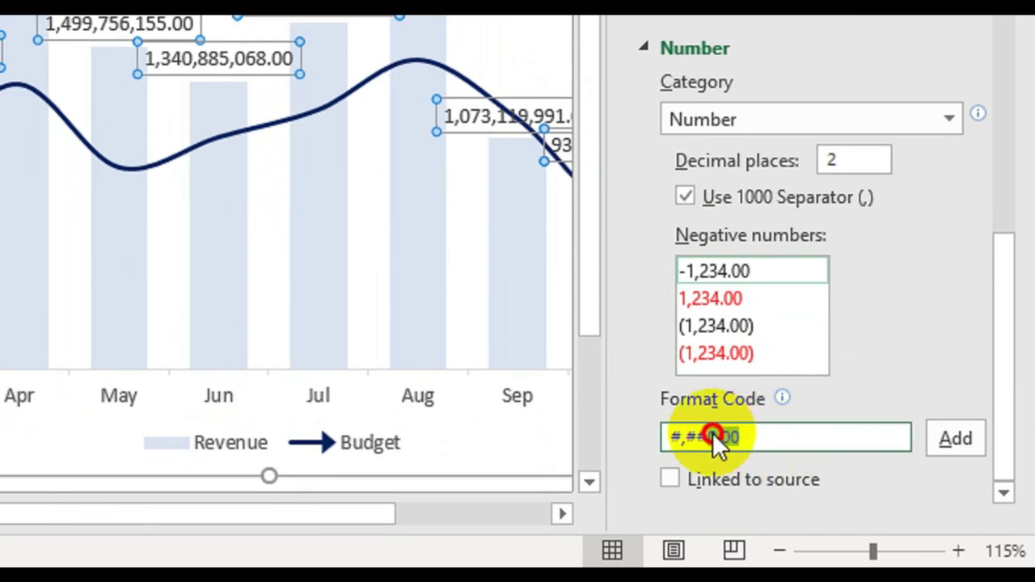
{"action": "left_click_drag", "start_coordinate": [713, 432], "coordinate": [741, 439]}
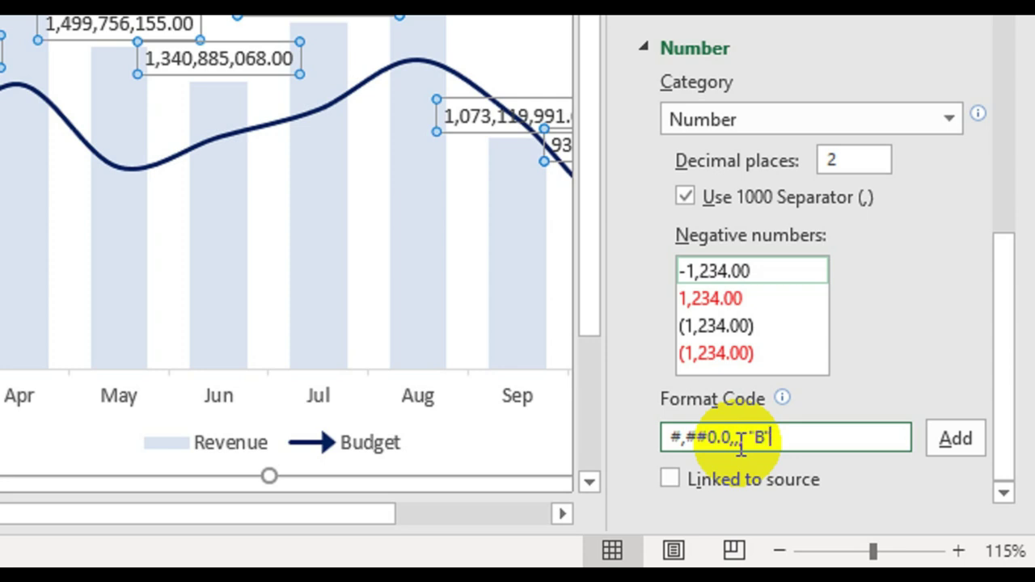
Format the Revenue data labels in billions with a B suffix using #,##0.0,,, "B", briefly trying two decimals
{"action": "left_click", "coordinate": [945, 441]}
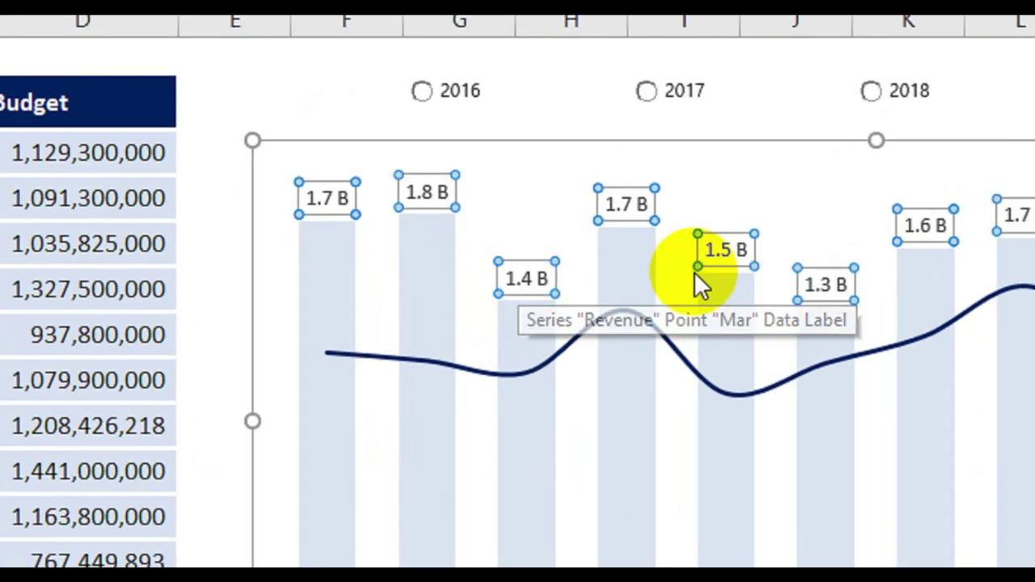
{"action": "left_click", "coordinate": [566, 301]}
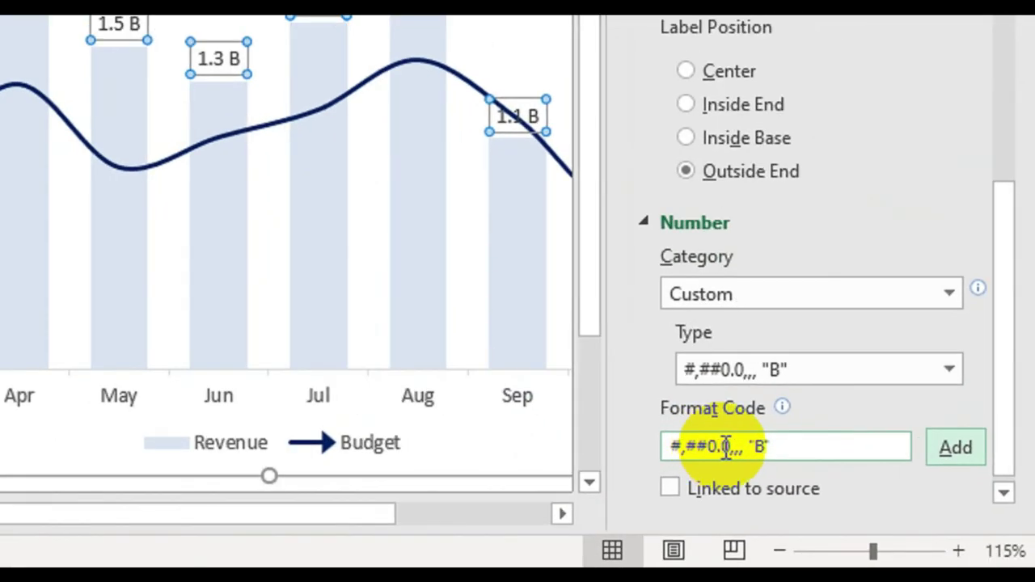
{"action": "left_click", "coordinate": [722, 446]}
{"action": "type", "text": "0"}
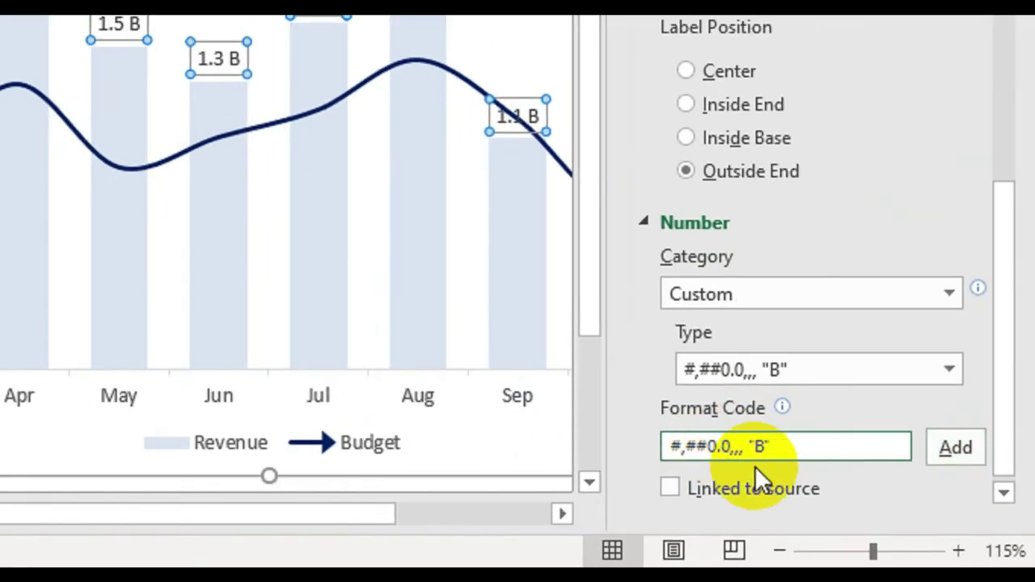
{"action": "left_click", "coordinate": [956, 457]}
Position the labels at Inside Base and return the format to one decimal, like 1.7 B
{"action": "mouse_move", "coordinate": [279, 158]}
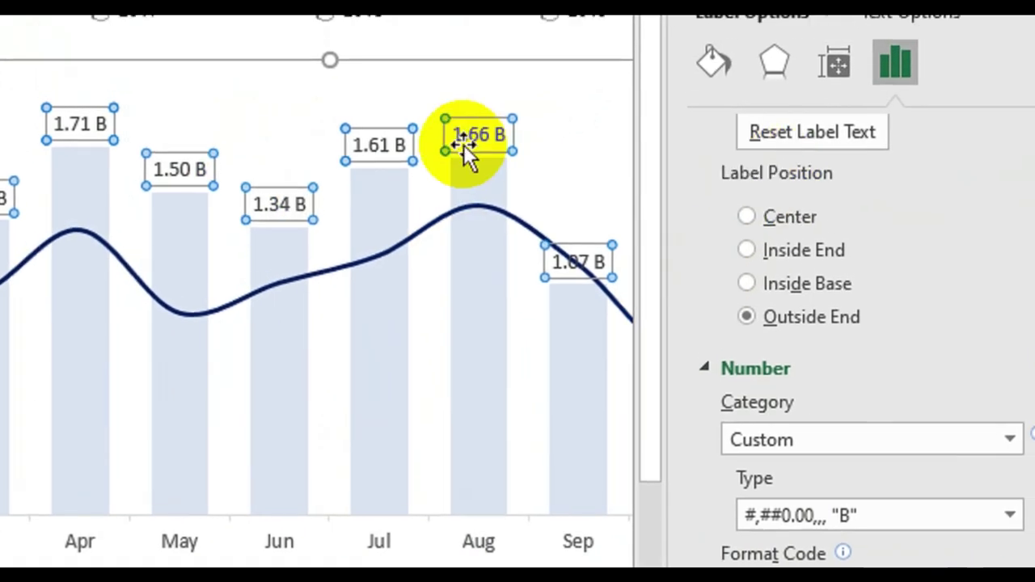
{"action": "left_click", "coordinate": [775, 283]}
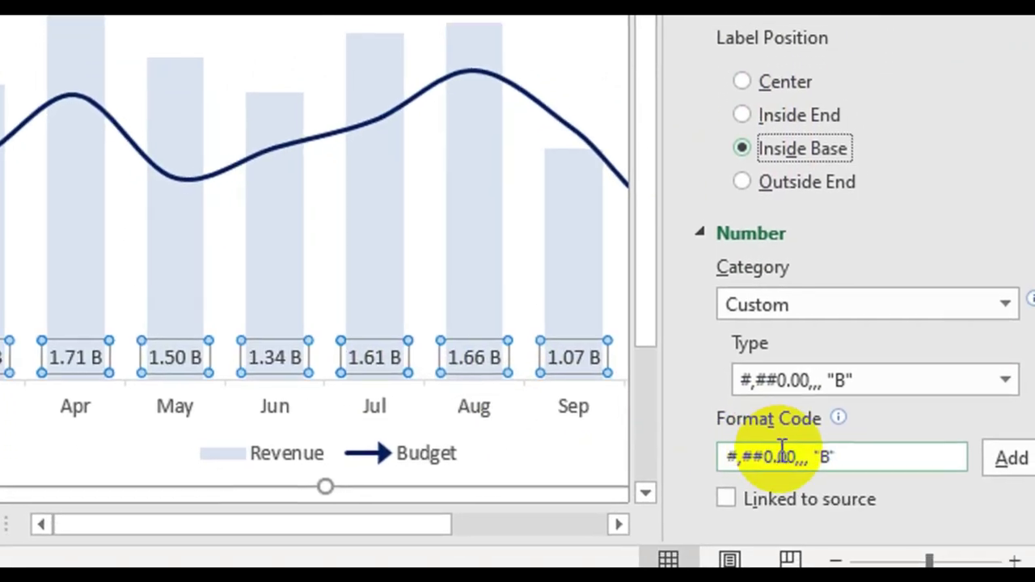
{"action": "left_click", "coordinate": [796, 502]}
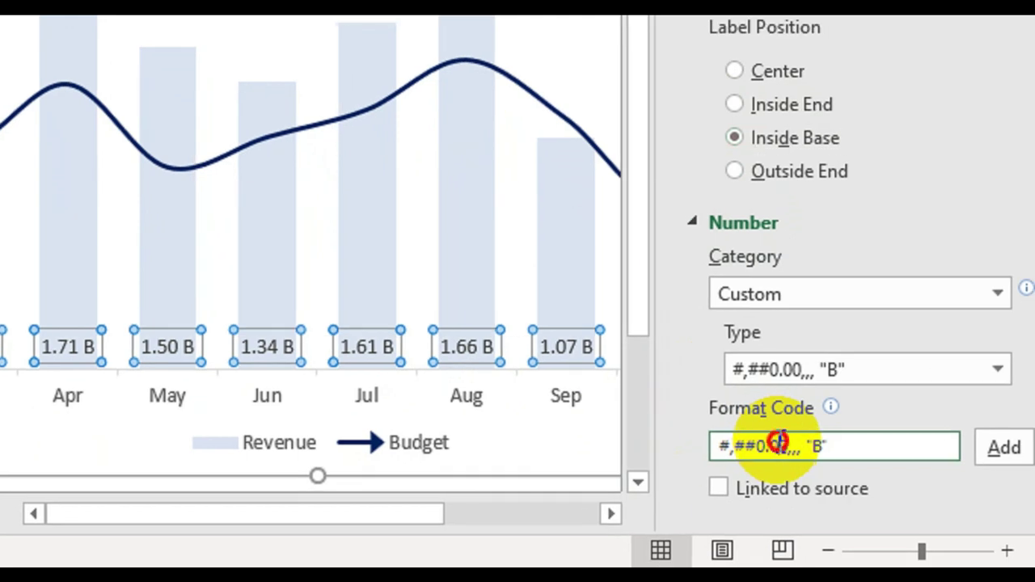
{"action": "key", "text": "BackSpace"}
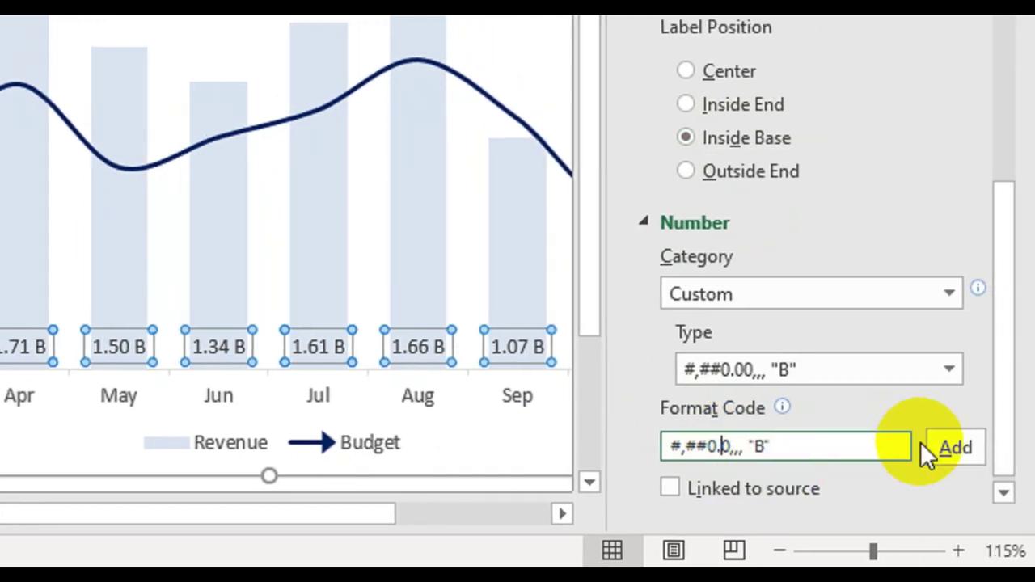
{"action": "left_click", "coordinate": [991, 450]}
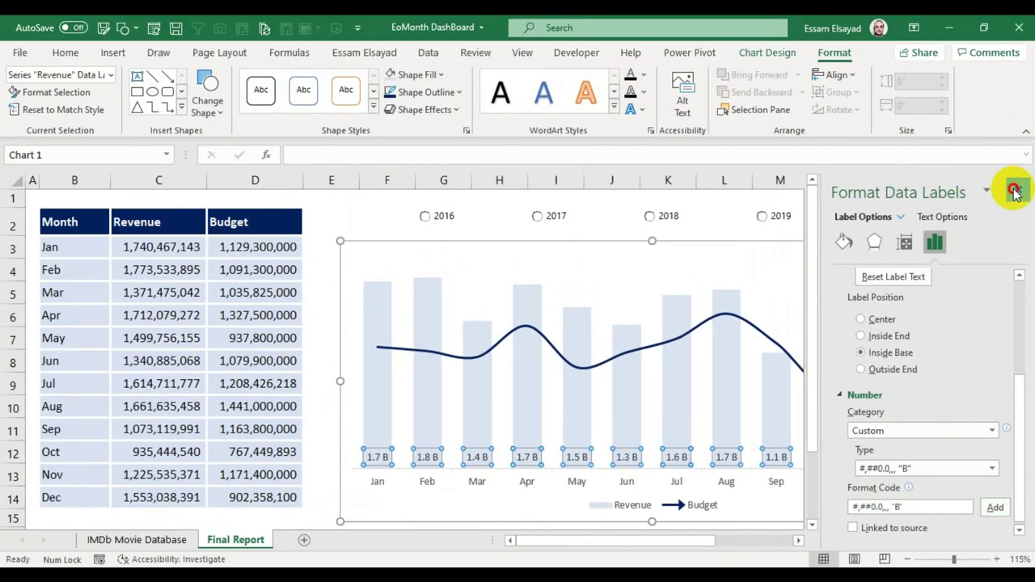
Stretch the chart up over the year options and give it no outline and no fill
{"action": "left_click", "coordinate": [1017, 188]}
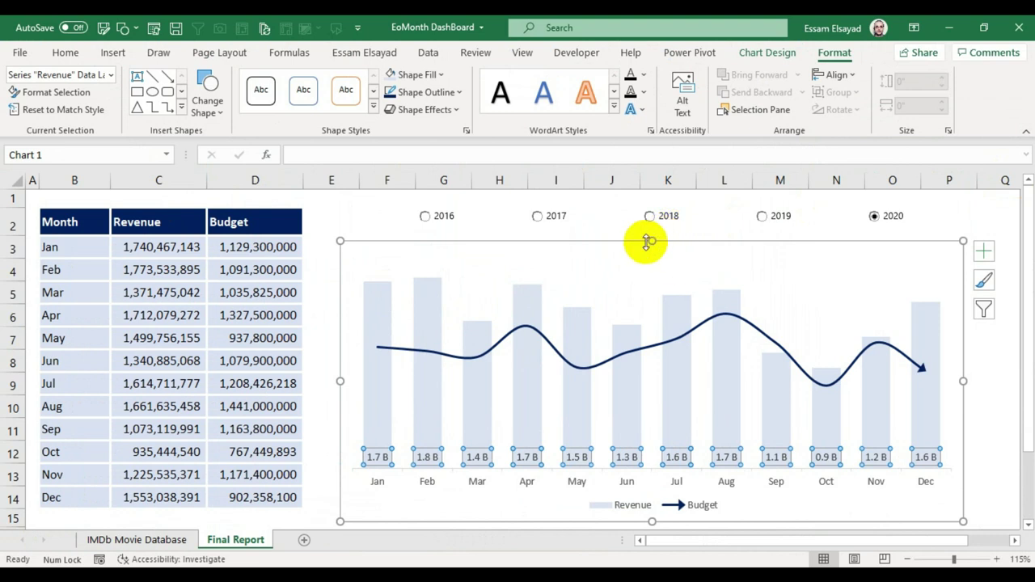
{"action": "left_click_drag", "start_coordinate": [648, 241], "coordinate": [652, 198]}
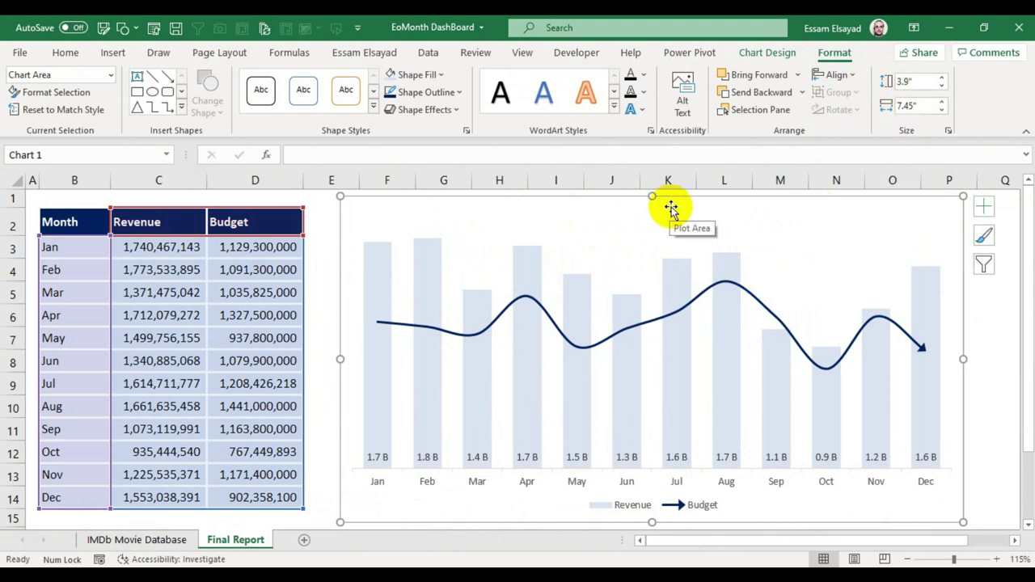
{"action": "left_click", "coordinate": [441, 92]}
{"action": "left_click", "coordinate": [421, 284]}
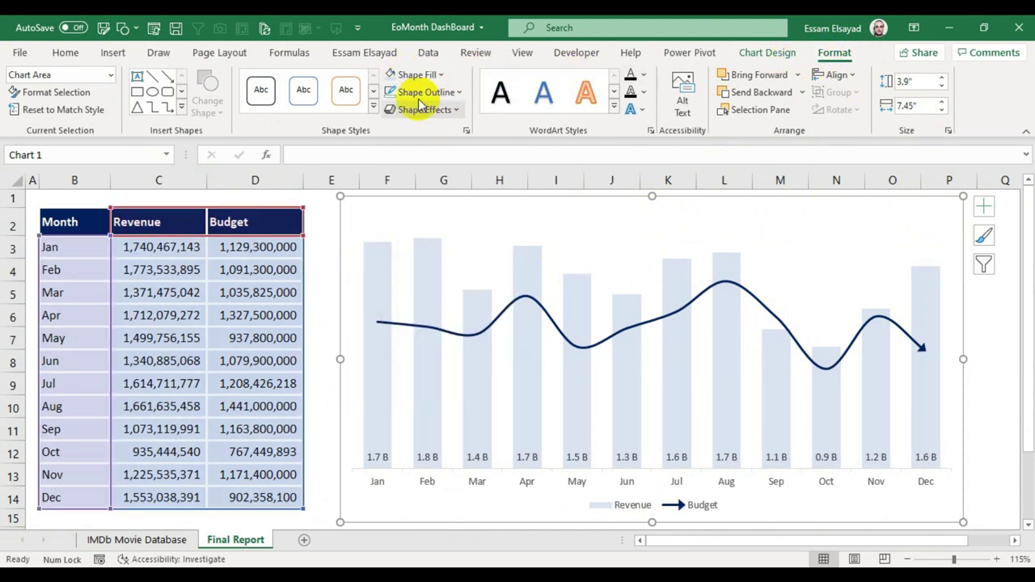
{"action": "left_click", "coordinate": [417, 74]}
{"action": "left_click", "coordinate": [421, 265]}
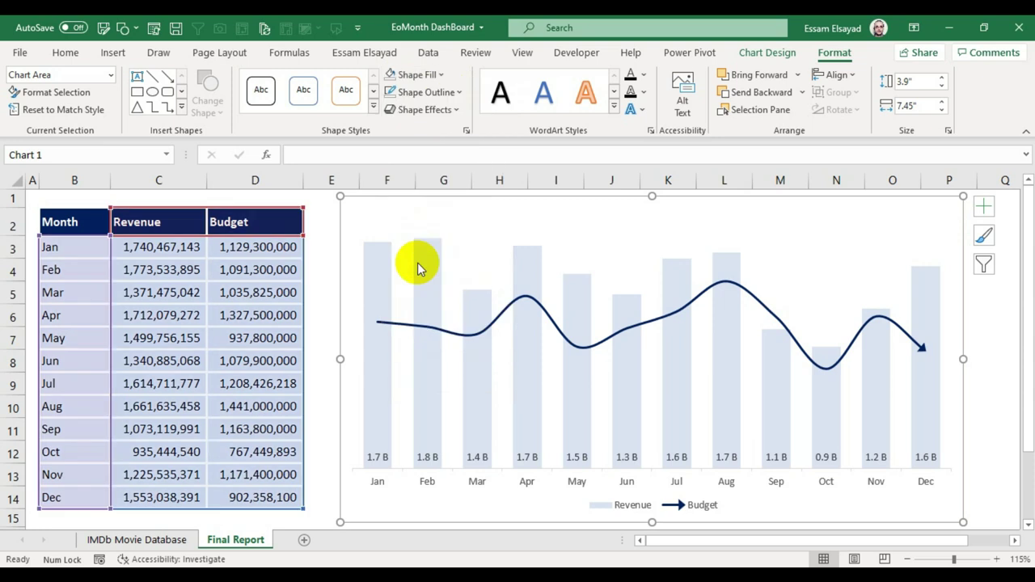
Reselect the whole chart and send it to the back behind the year options
{"action": "left_click", "coordinate": [429, 217]}
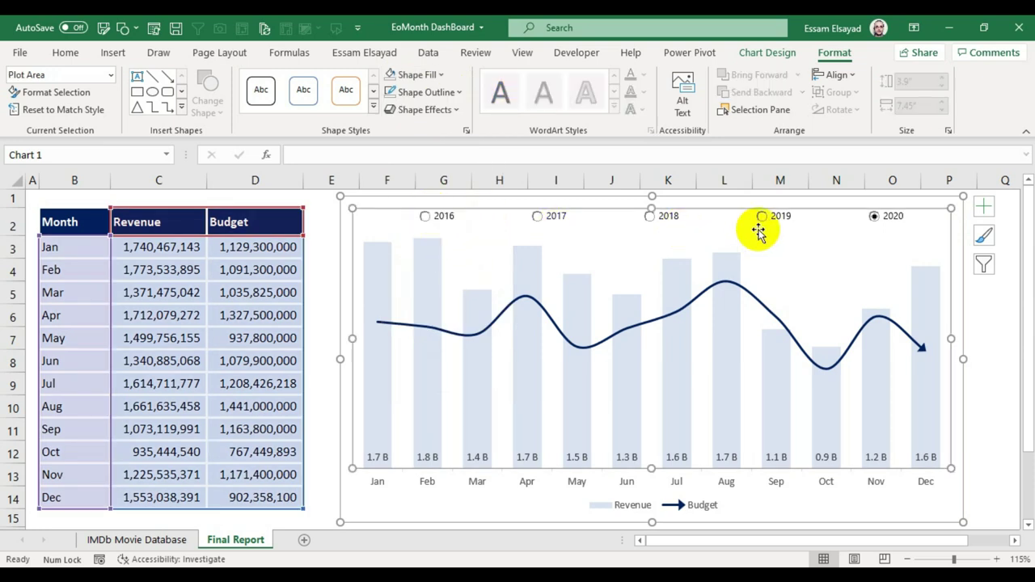
{"action": "left_click", "coordinate": [338, 499]}
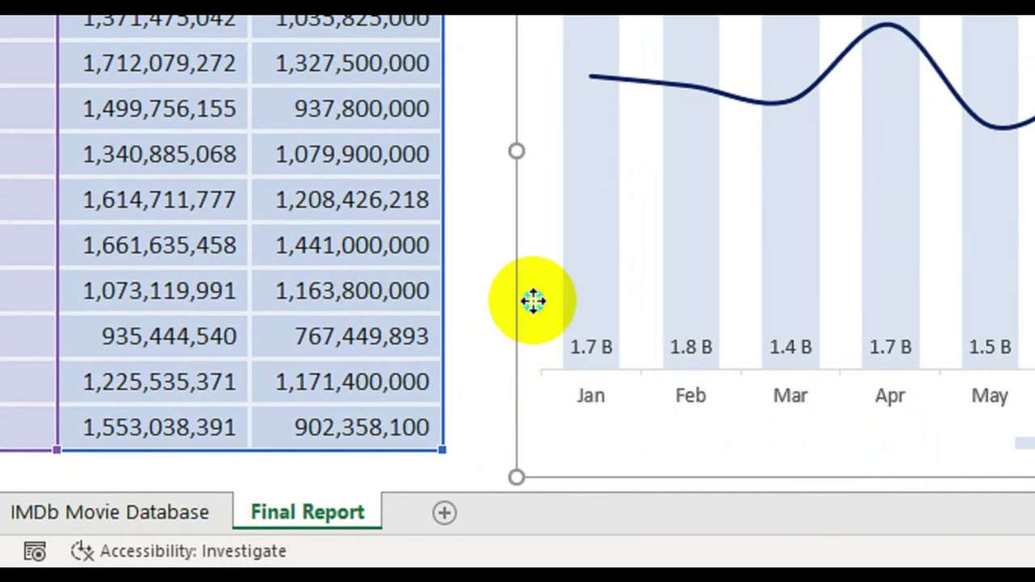
{"action": "right_click", "coordinate": [533, 300]}
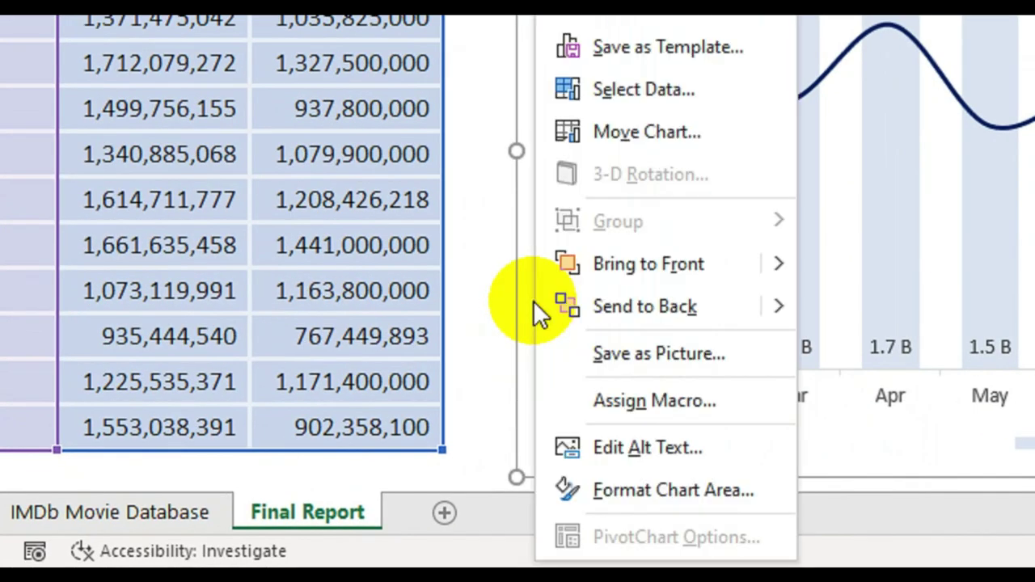
{"action": "left_click", "coordinate": [606, 305]}
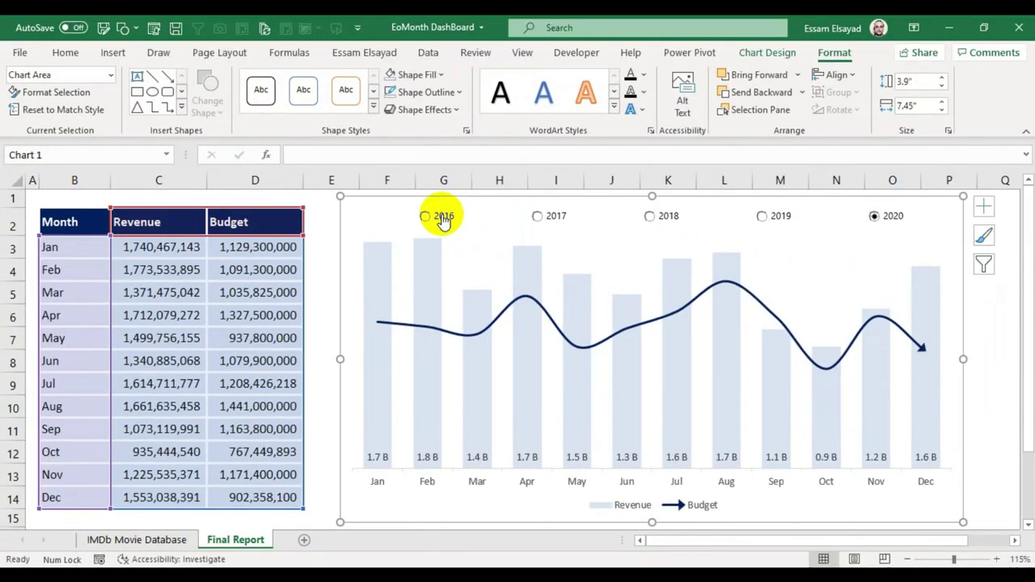
{"action": "left_click", "coordinate": [437, 216]}
{"action": "left_click", "coordinate": [538, 216]}
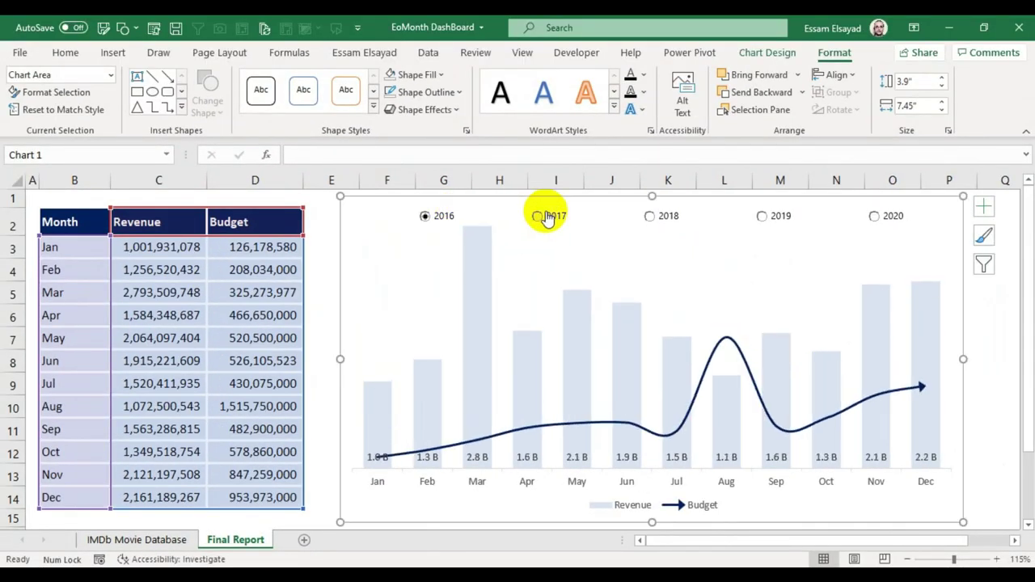
{"action": "left_click", "coordinate": [650, 217]}
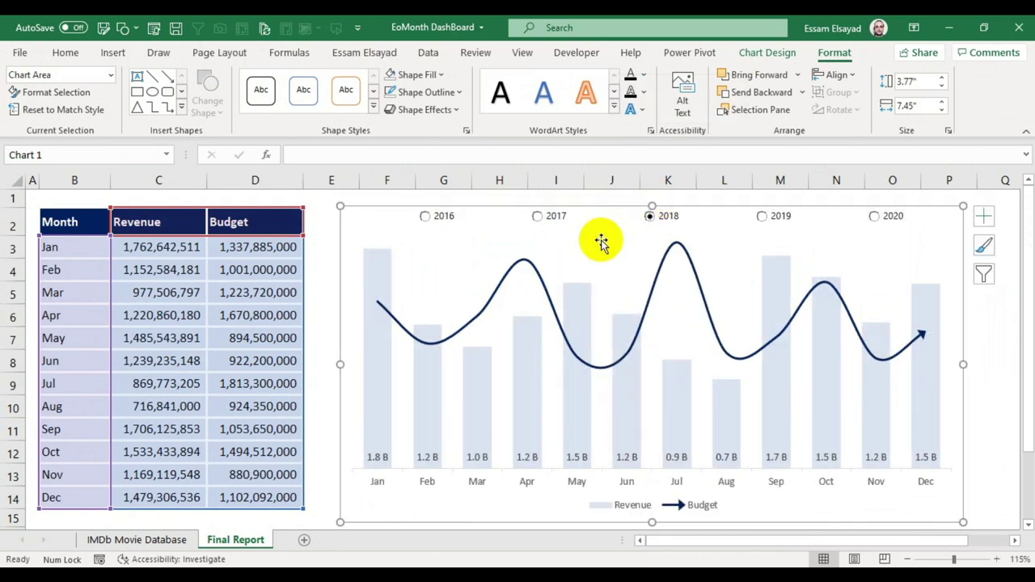
{"action": "left_click", "coordinate": [596, 238]}
{"action": "left_click", "coordinate": [324, 250]}
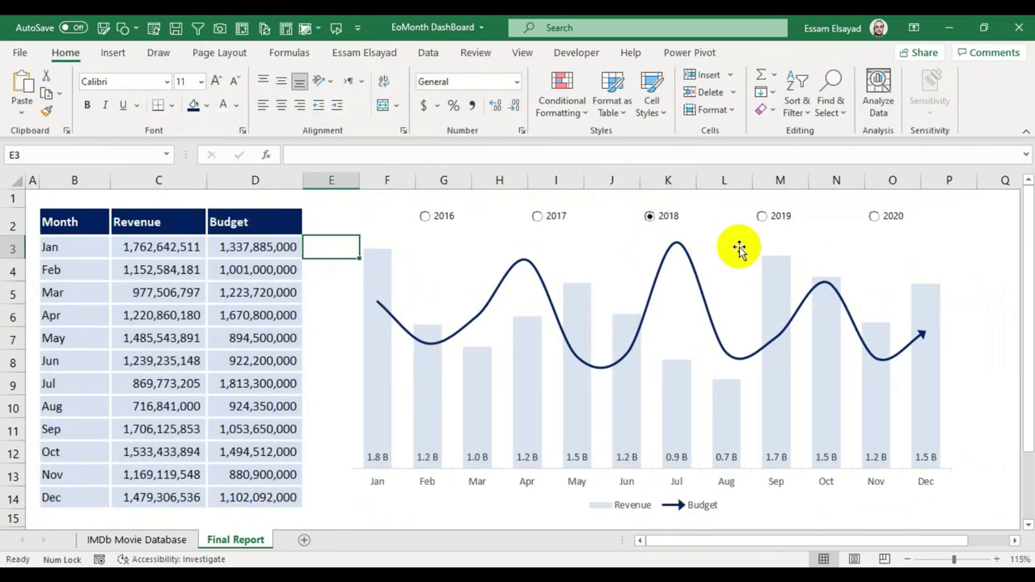
{"action": "left_click", "coordinate": [762, 217]}
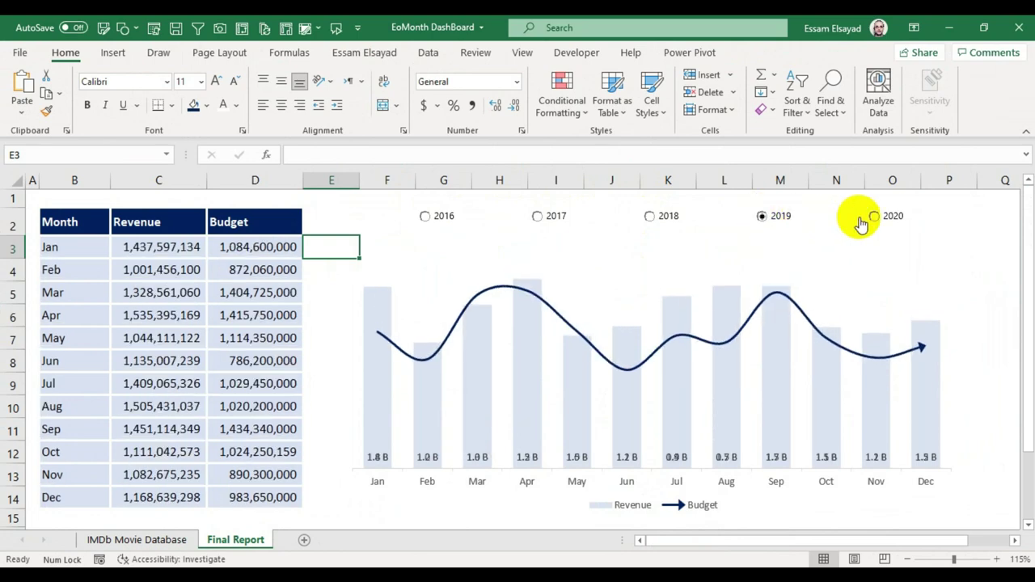
{"action": "left_click", "coordinate": [890, 218]}
{"action": "left_click", "coordinate": [424, 216]}
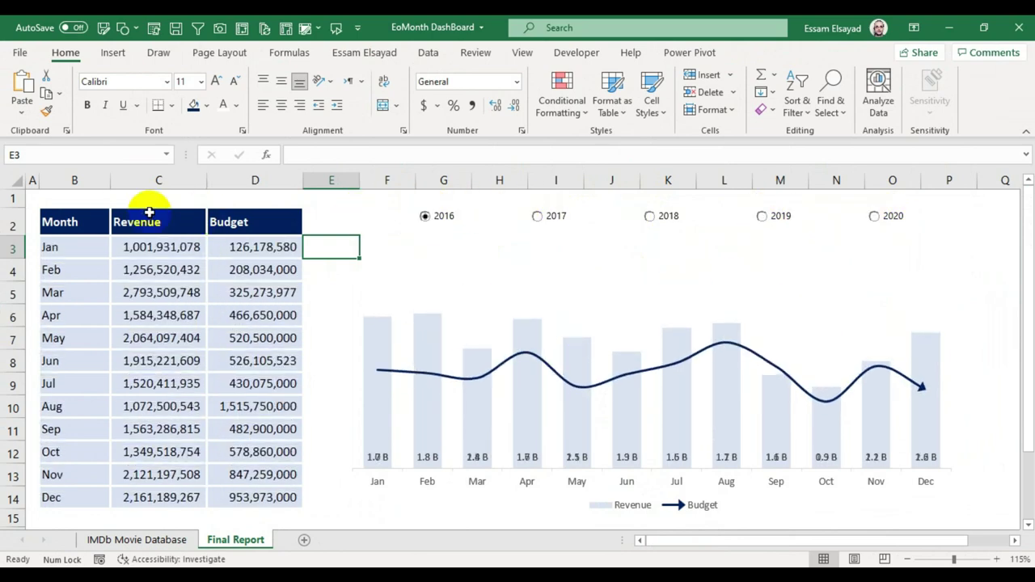
{"action": "left_click", "coordinate": [84, 222]}
{"action": "left_click", "coordinate": [558, 216]}
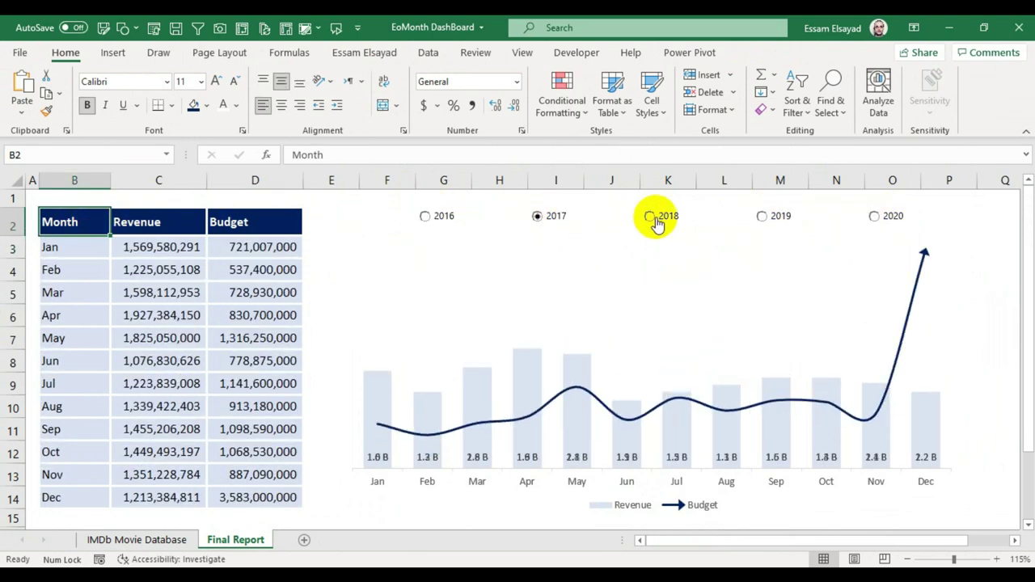
{"action": "left_click", "coordinate": [654, 216]}
{"action": "left_click", "coordinate": [783, 219]}
{"action": "left_click", "coordinate": [881, 218]}
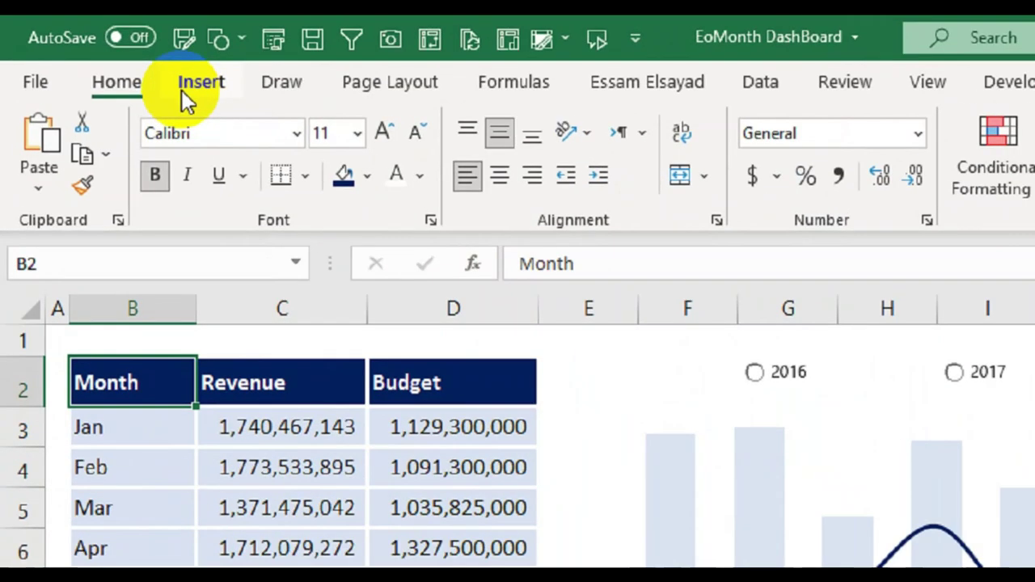
Draw a rounded rectangle band across the row of year option buttons
{"action": "left_click", "coordinate": [212, 89]}
{"action": "left_click", "coordinate": [344, 194]}
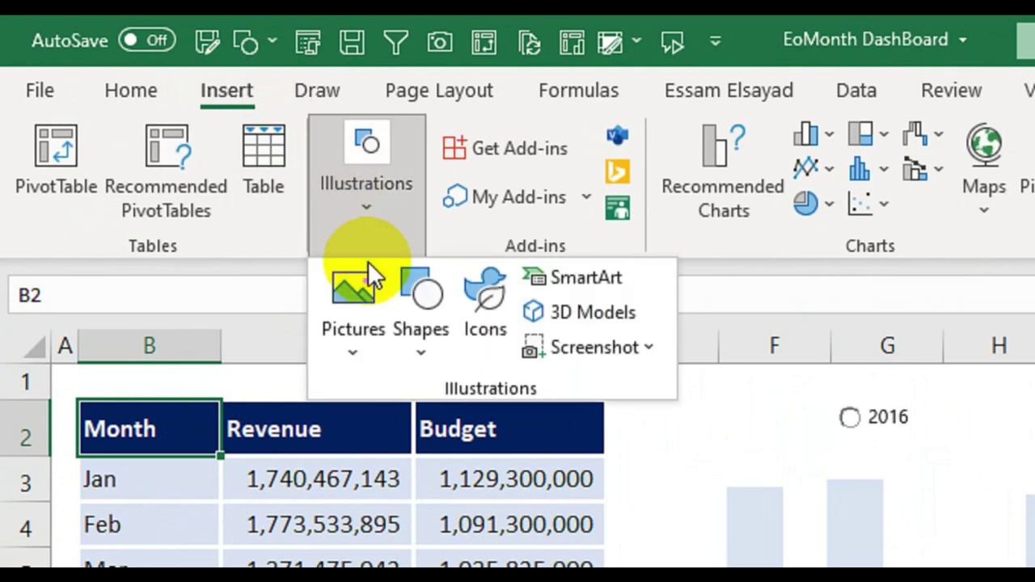
{"action": "left_click", "coordinate": [403, 347]}
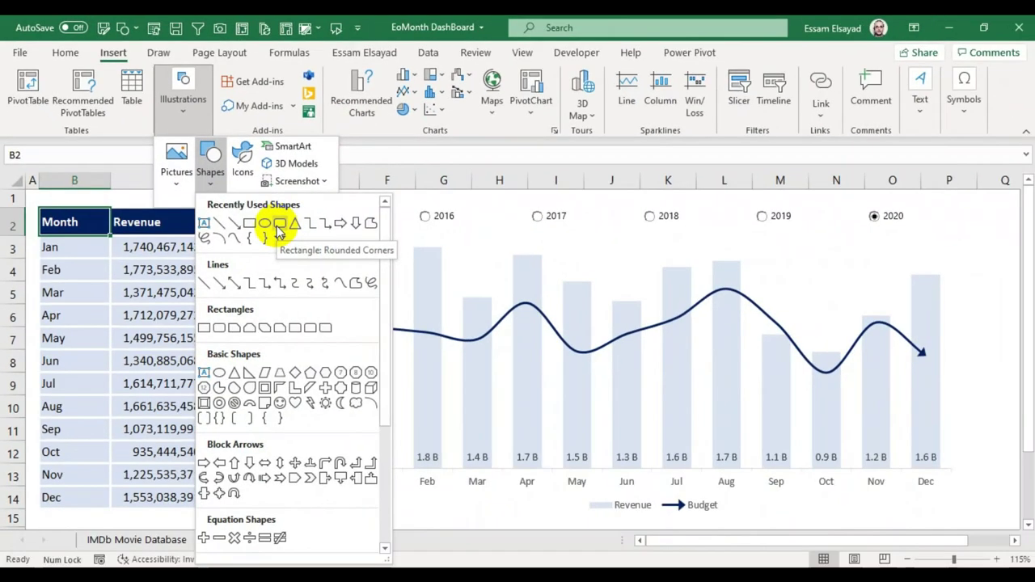
{"action": "left_click", "coordinate": [277, 226]}
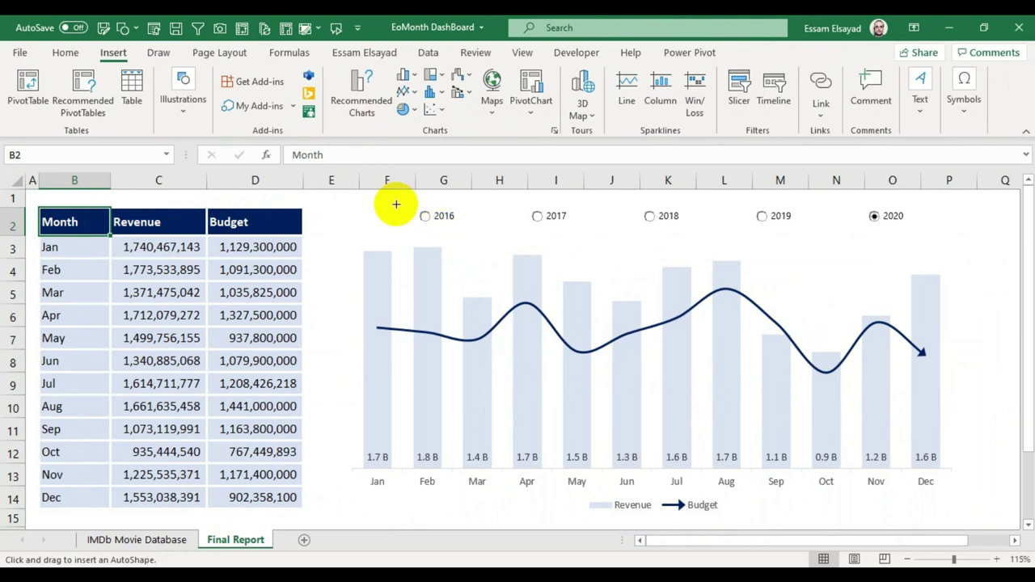
{"action": "mouse_move", "coordinate": [352, 202]}
{"action": "left_mouse_down"}
{"action": "mouse_move", "coordinate": [911, 233]}
{"action": "mouse_move", "coordinate": [963, 227]}
{"action": "left_mouse_up"}
Send the band behind the year buttons and fine-tune its position over them
{"action": "left_click_drag", "start_coordinate": [940, 227], "coordinate": [942, 231]}
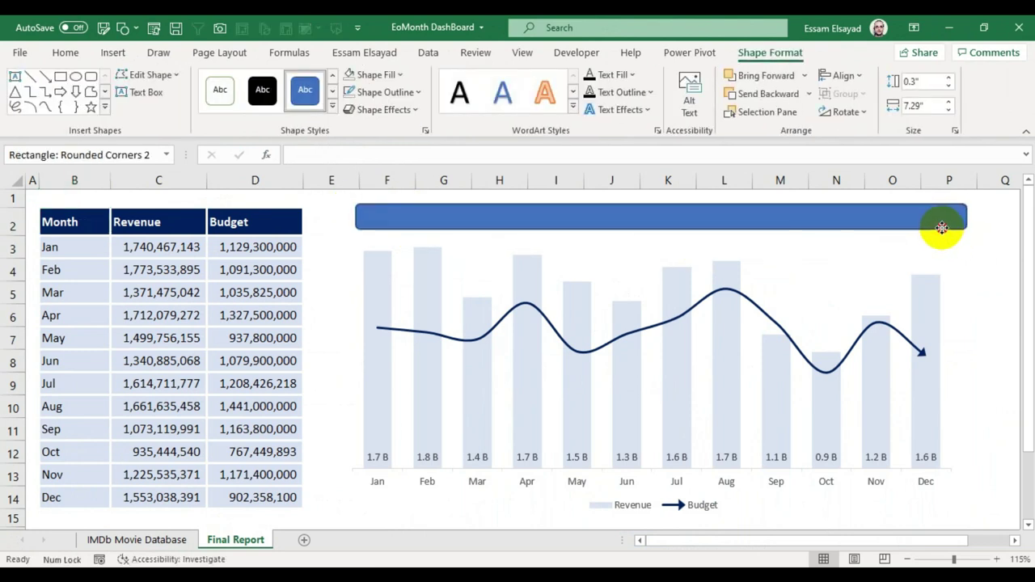
{"action": "right_click", "coordinate": [944, 233]}
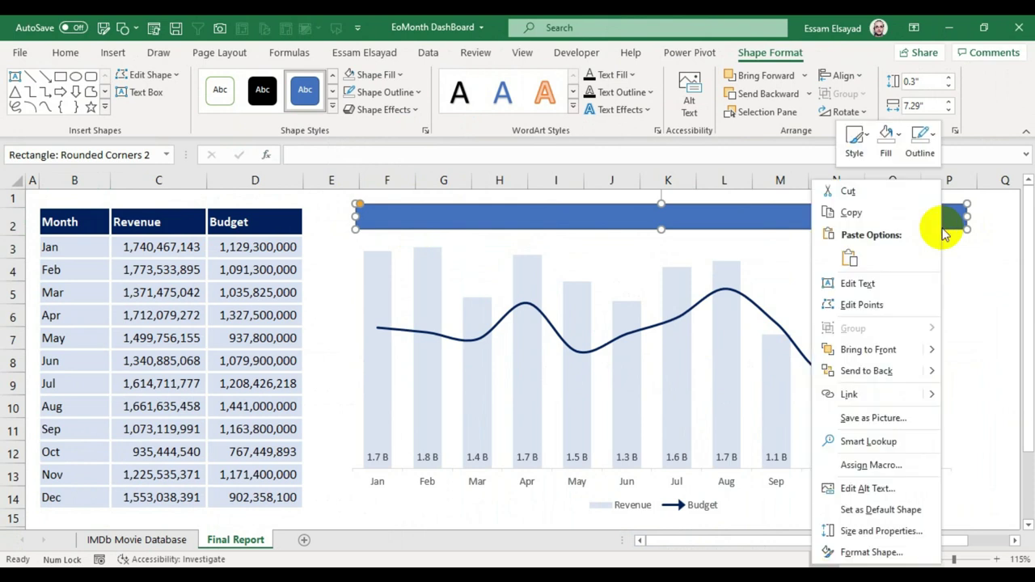
{"action": "left_click", "coordinate": [902, 370]}
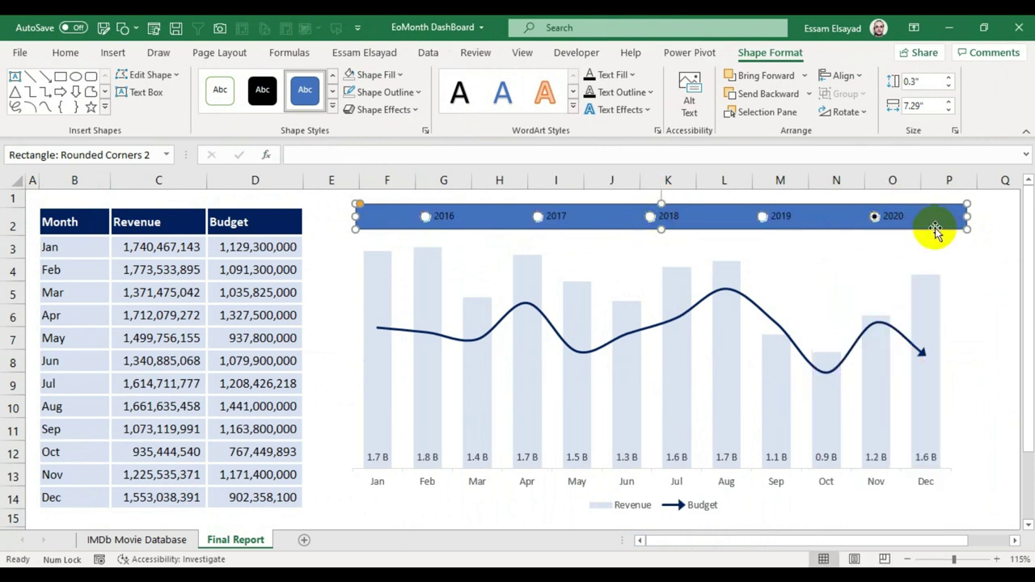
{"action": "left_click_drag", "start_coordinate": [936, 228], "coordinate": [929, 222]}
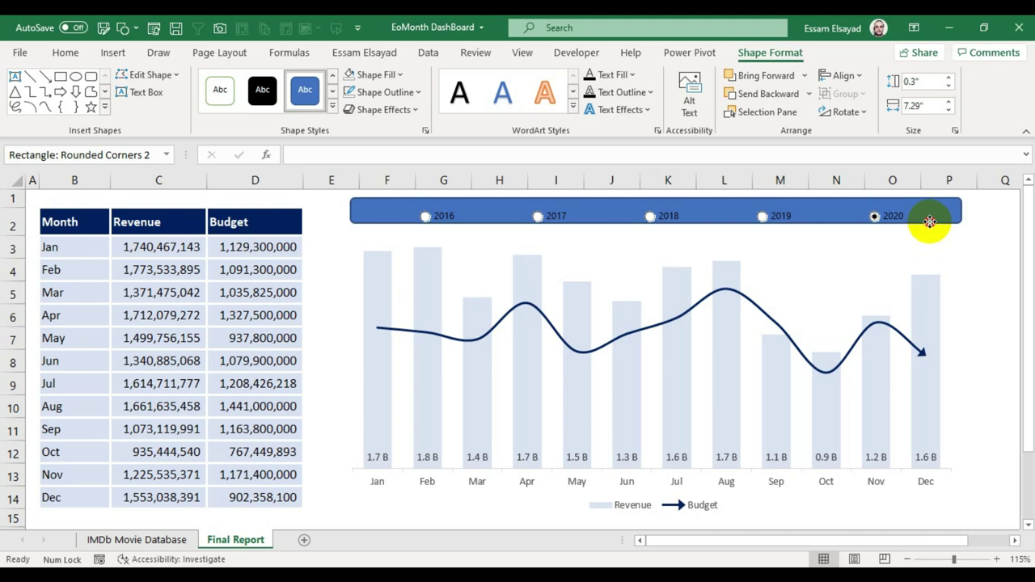
{"action": "left_click", "coordinate": [928, 465]}
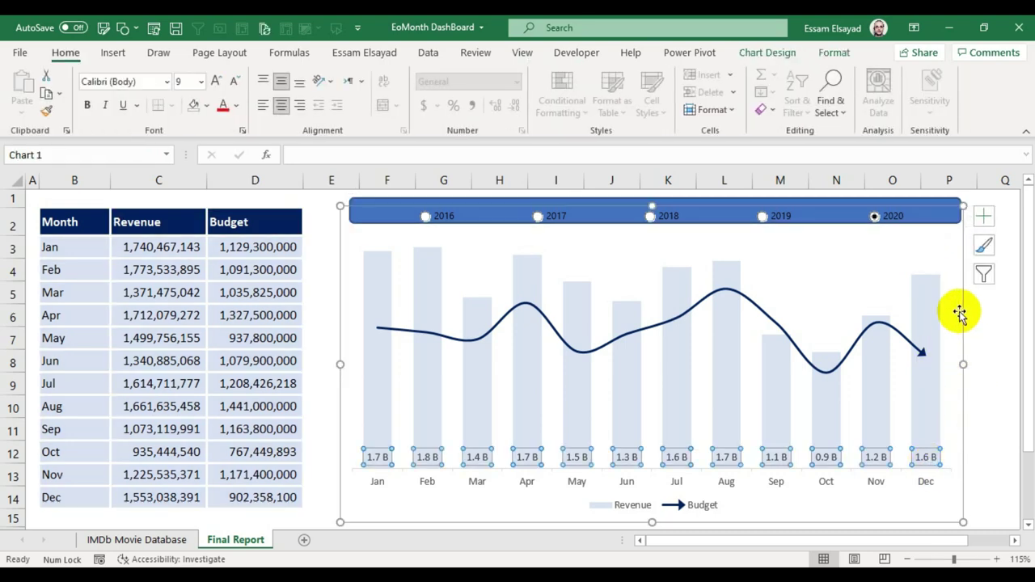
Nudge the rounded band down two steps to line up with the buttons
{"action": "left_click", "coordinate": [917, 202]}
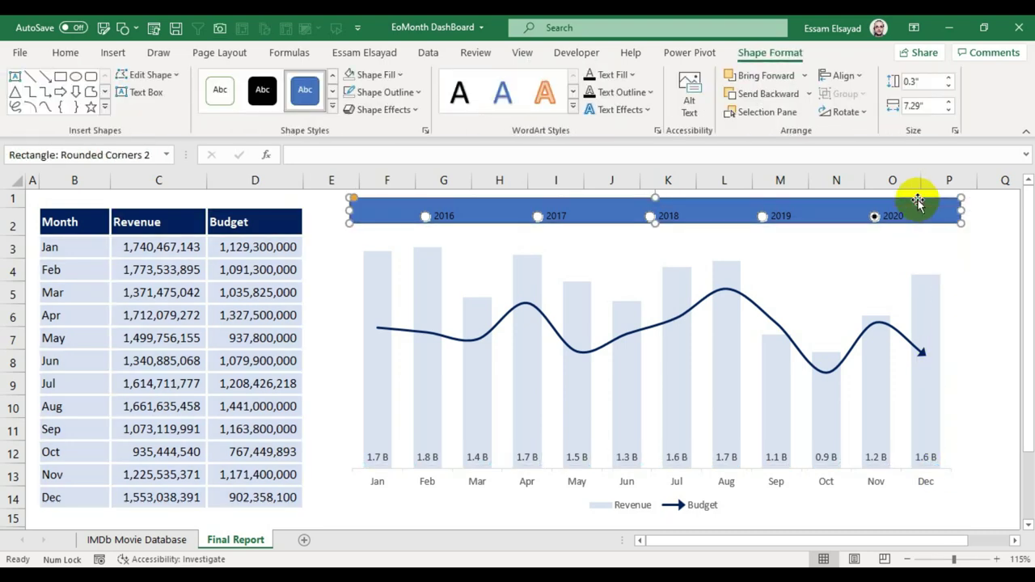
{"action": "key", "text": "Down"}
{"action": "key", "text": "Down"}
{"action": "key", "text": "Down"}
{"action": "key", "text": "Down"}
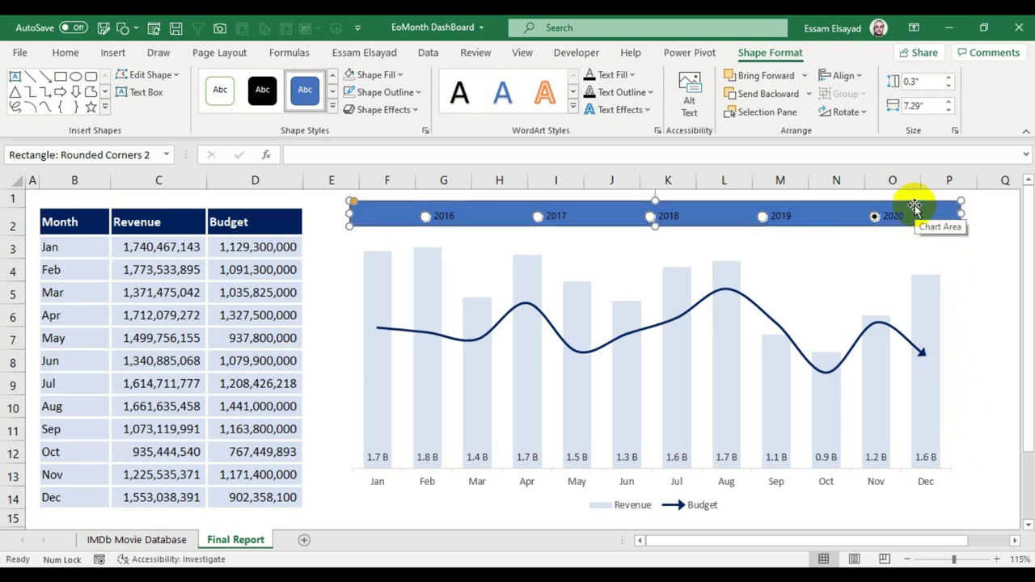
{"action": "key", "text": "Down"}
{"action": "key", "text": "Down"}
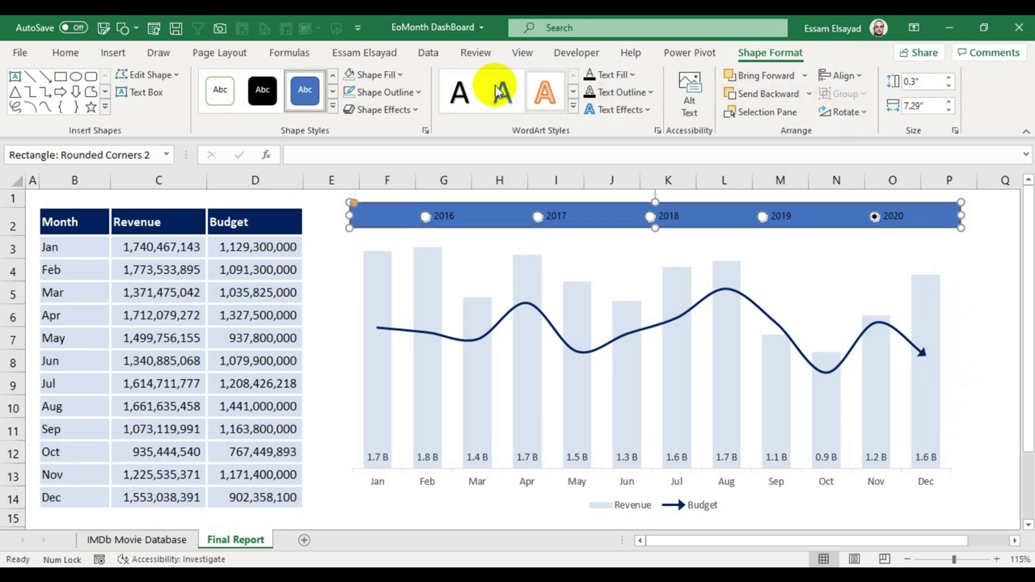
Give the band a light white fill and no outline
{"action": "left_click", "coordinate": [379, 74]}
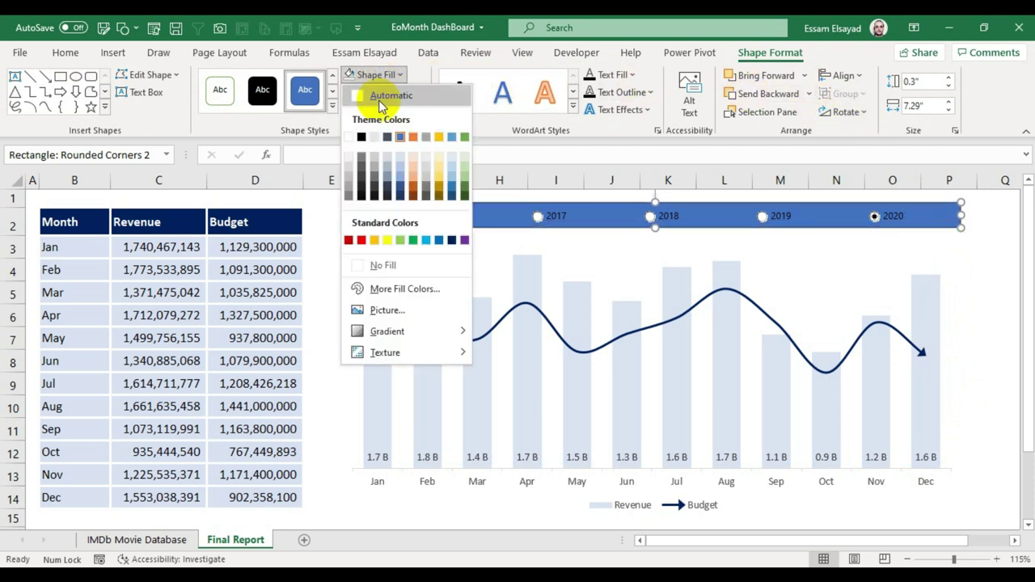
{"action": "left_click", "coordinate": [347, 154]}
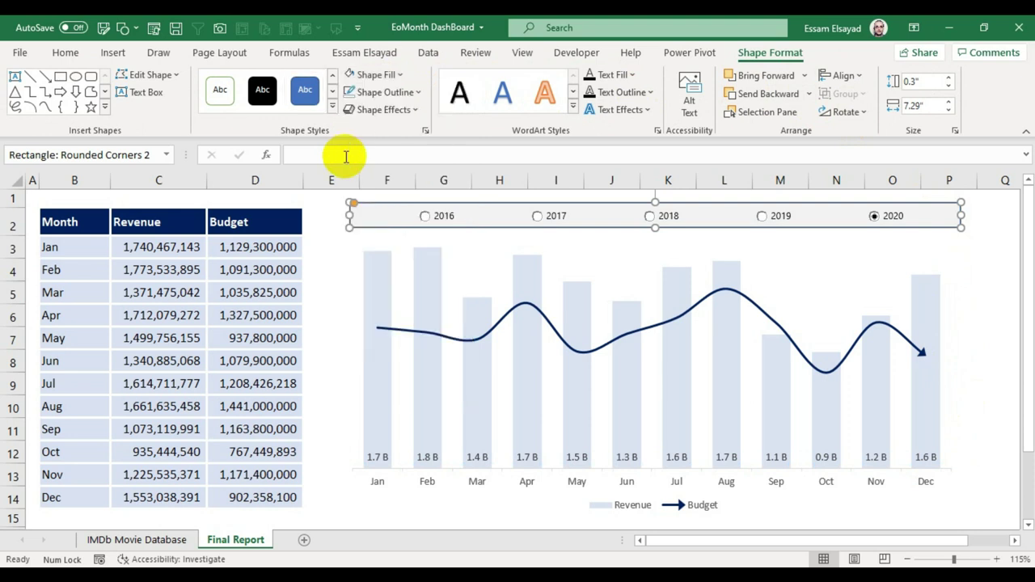
{"action": "left_click", "coordinate": [420, 93]}
{"action": "left_click", "coordinate": [374, 284]}
{"action": "left_click", "coordinate": [317, 275]}
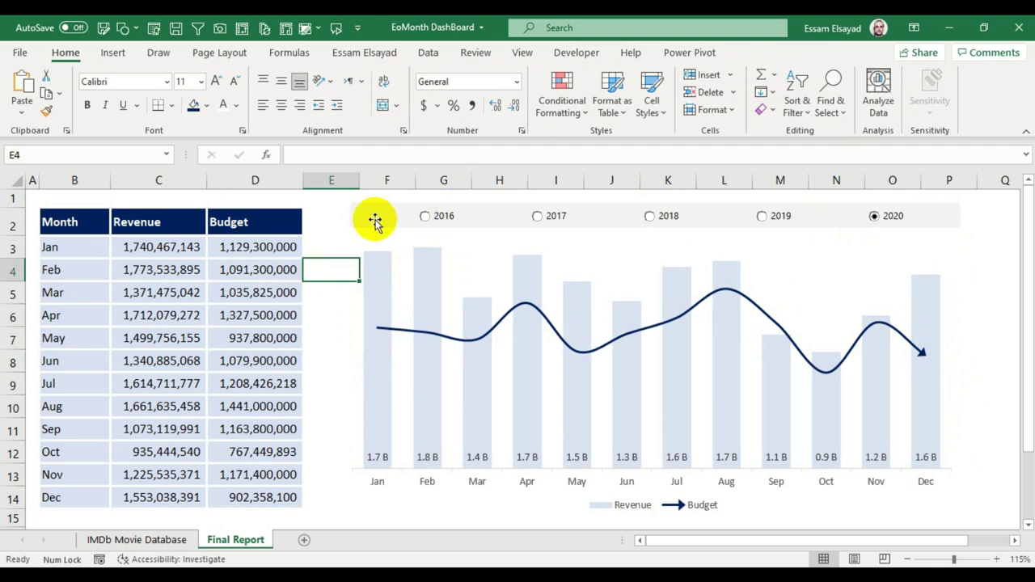
Select the chart, then every object on the sheet with Ctrl+A
{"action": "left_click", "coordinate": [375, 220]}
{"action": "left_click", "coordinate": [317, 263]}
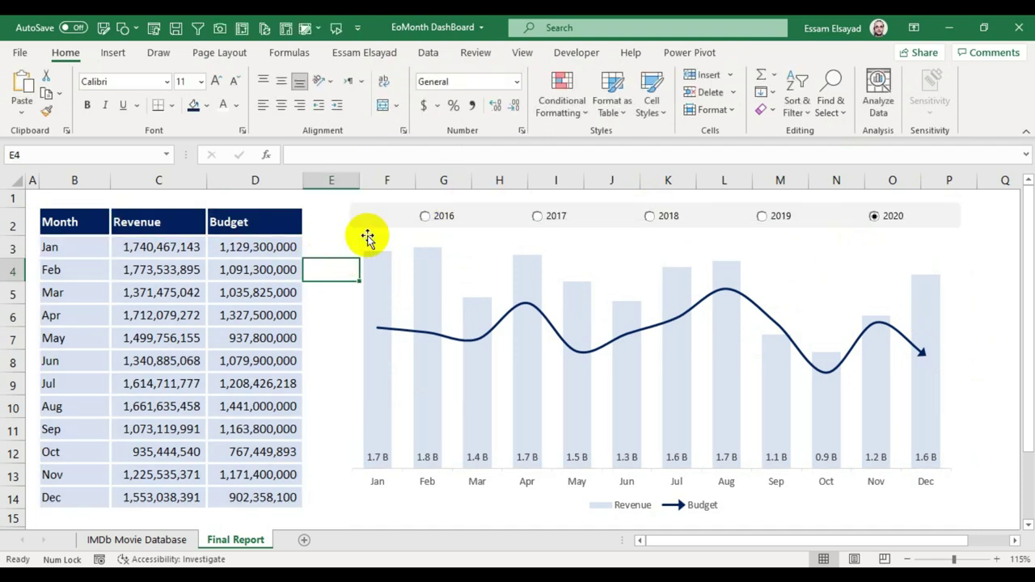
{"action": "left_click", "coordinate": [370, 269]}
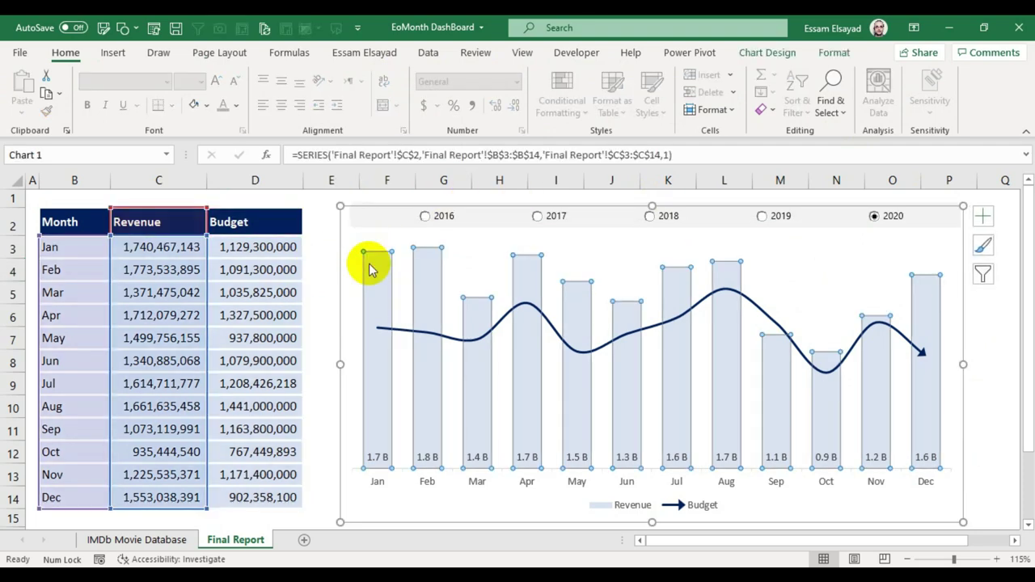
{"action": "left_click", "coordinate": [368, 208]}
{"action": "mouse_move", "coordinate": [441, 307]}
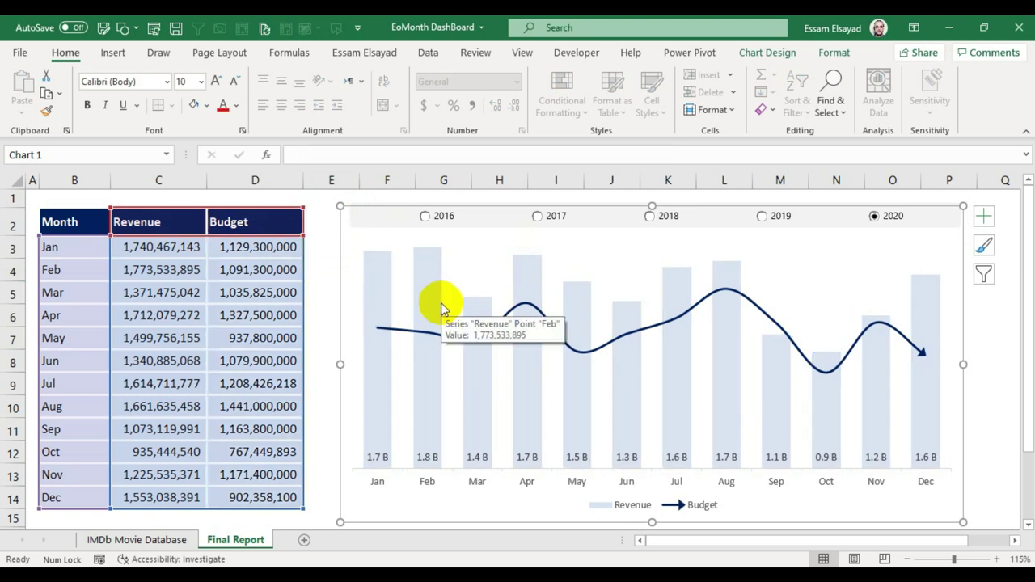
{"action": "key", "text": "ctrl+a"}
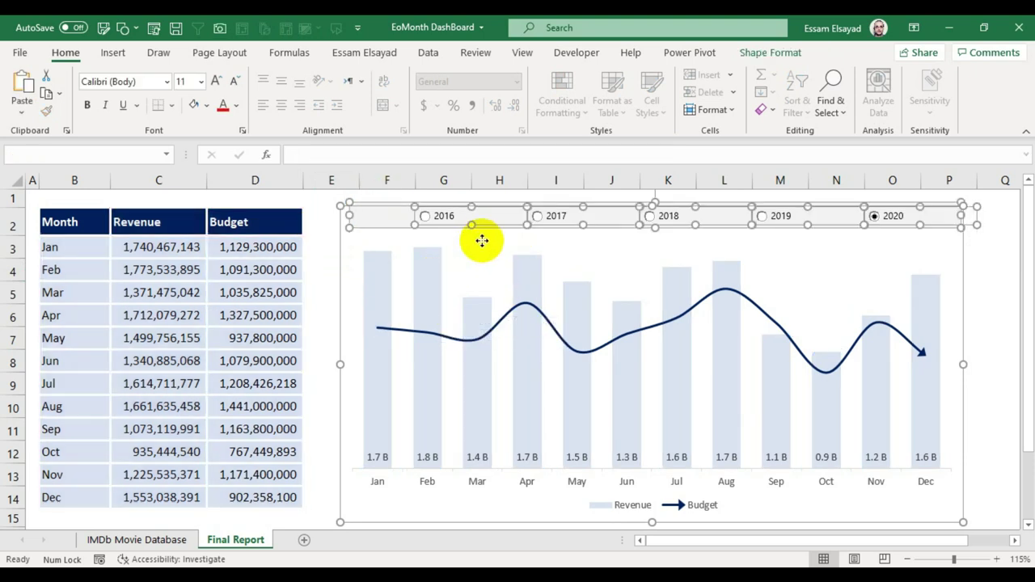
Group the chart, band and year buttons, and place the group beside the data table
{"action": "right_click", "coordinate": [483, 224]}
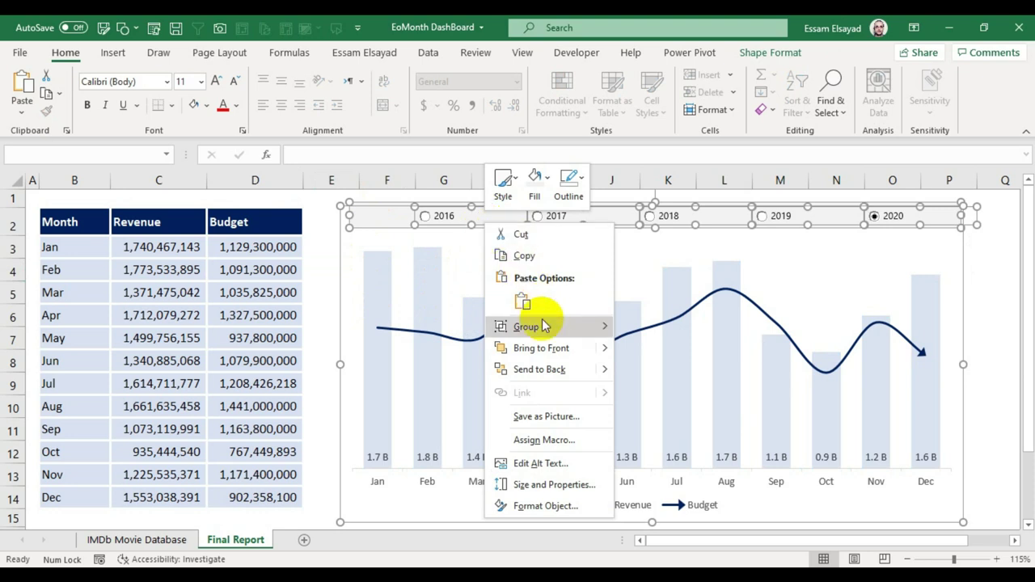
{"action": "mouse_move", "coordinate": [548, 327]}
{"action": "left_click", "coordinate": [631, 328]}
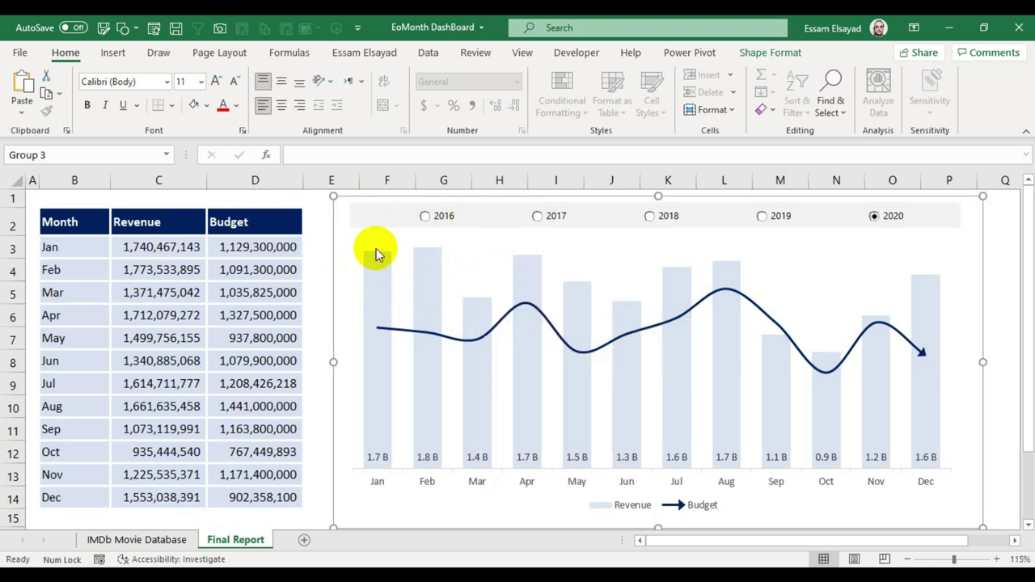
{"action": "left_click_drag", "start_coordinate": [336, 255], "coordinate": [584, 313]}
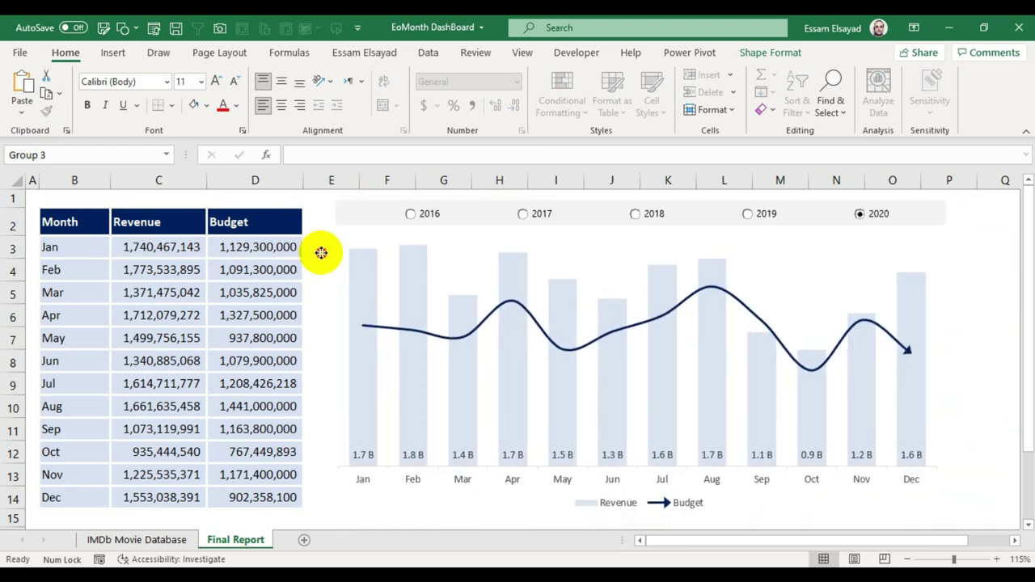
{"action": "left_click_drag", "start_coordinate": [584, 313], "coordinate": [318, 245]}
Cycle the year options through 2017, 2018, 2019 and 2020, ending on 2016
{"action": "left_click", "coordinate": [77, 218]}
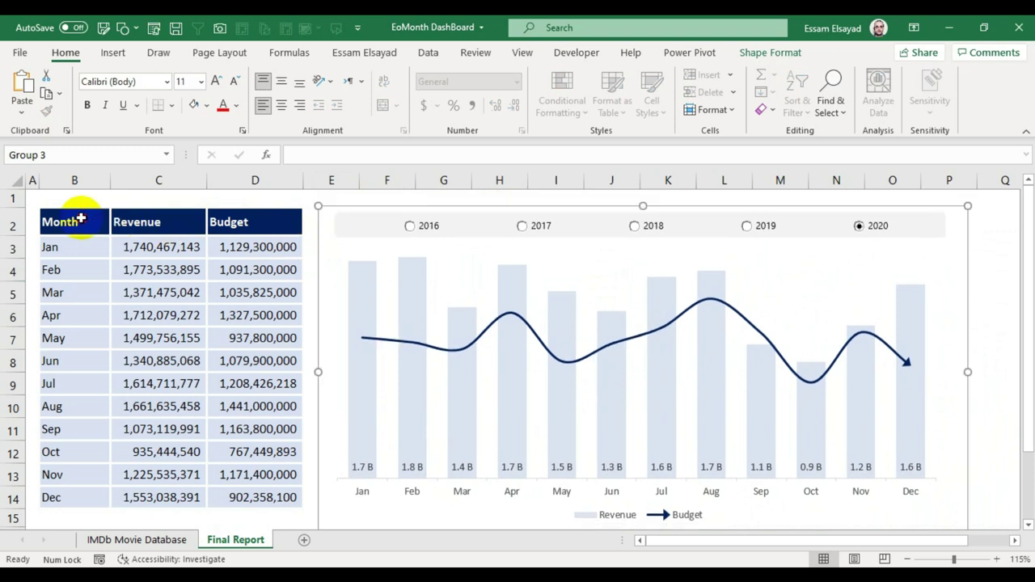
{"action": "left_click", "coordinate": [535, 227]}
{"action": "left_click", "coordinate": [657, 227]}
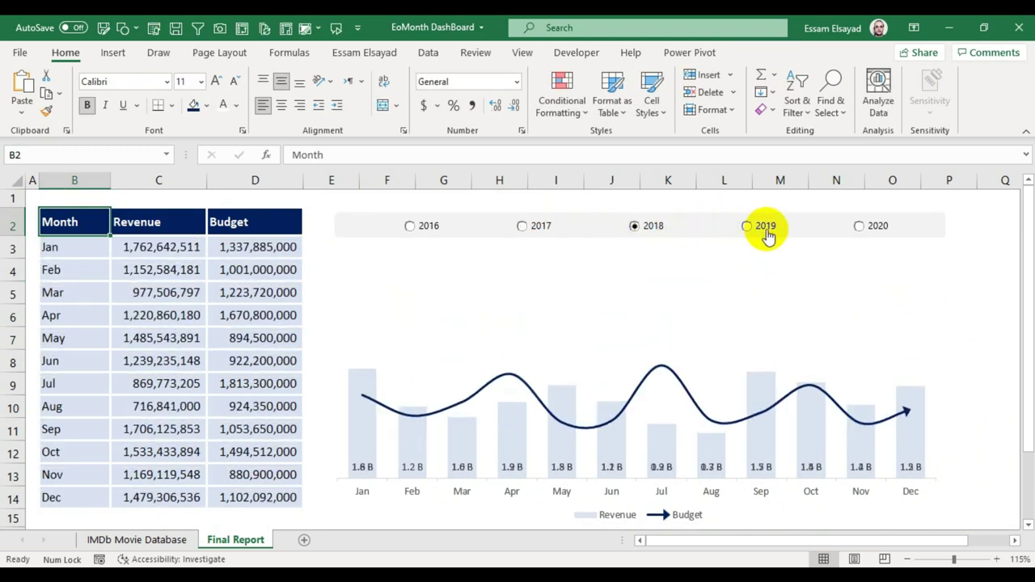
{"action": "left_click", "coordinate": [763, 226]}
{"action": "left_click", "coordinate": [879, 228]}
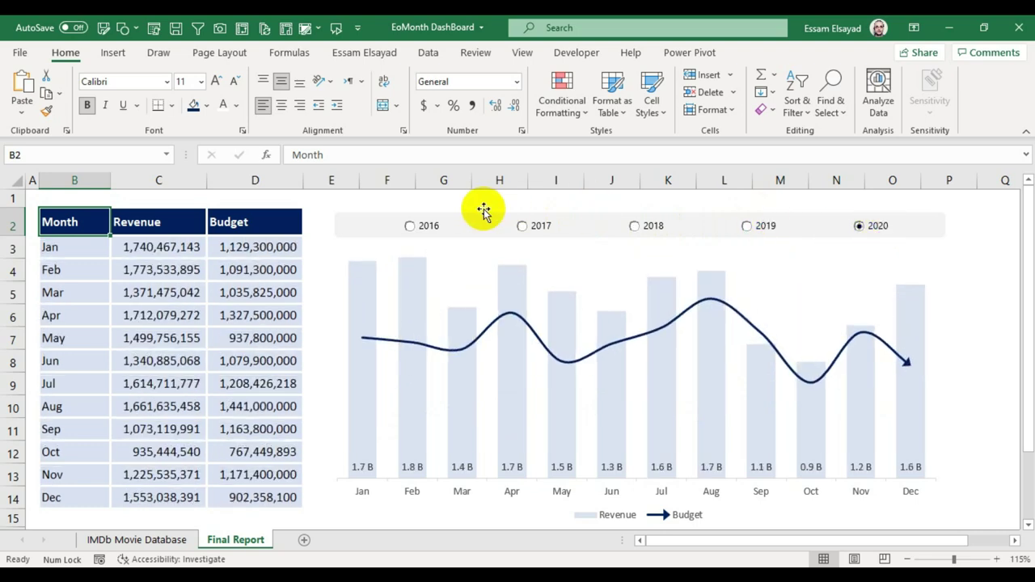
{"action": "left_click", "coordinate": [410, 227]}
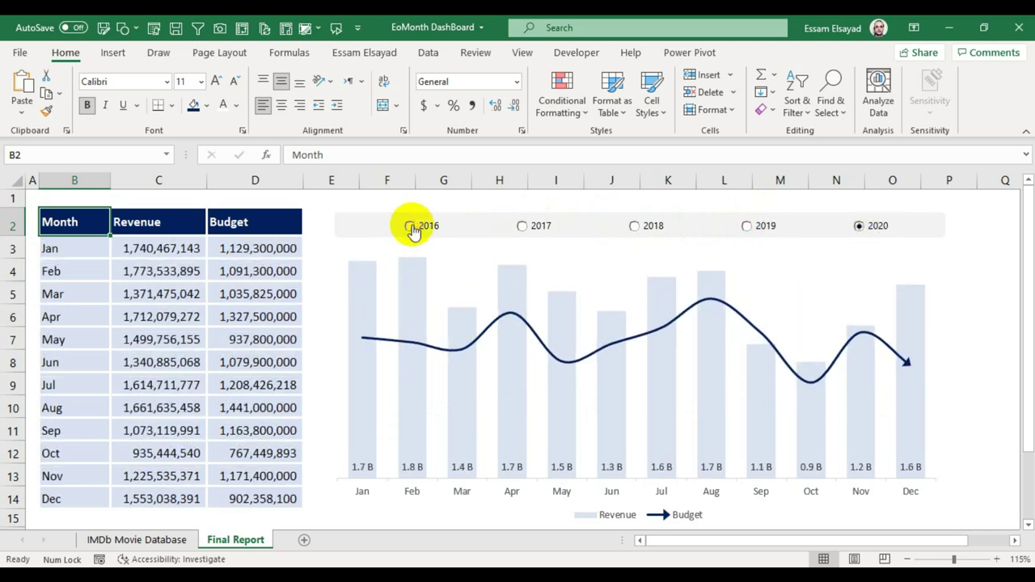